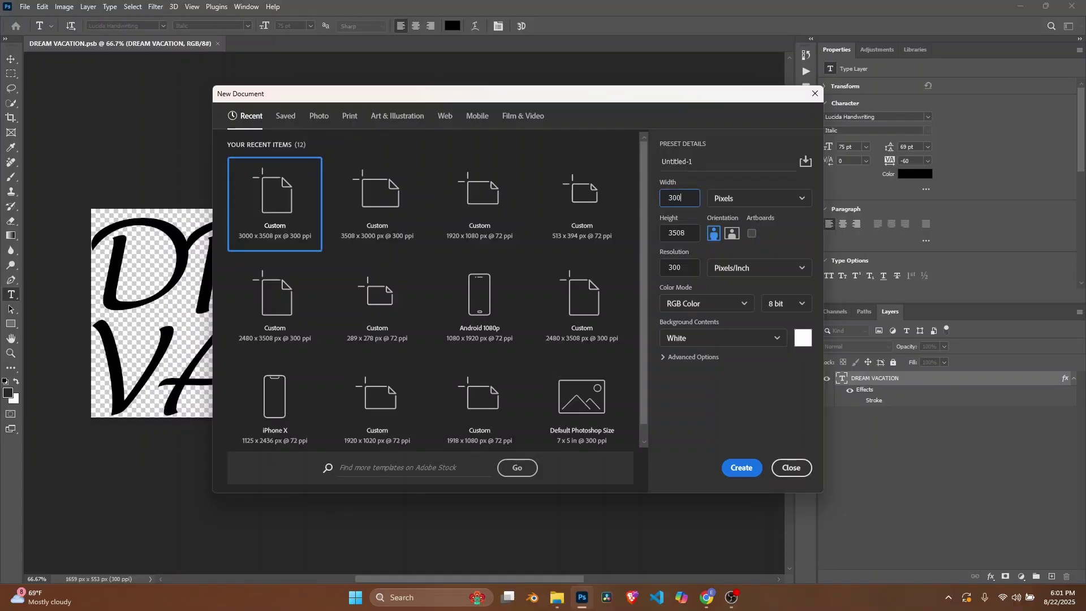
Create a new 3000 x 3508 px portrait document at 300 pixels/inch in RGB Color with a white background
{"action": "left_click_drag", "start_coordinate": [692, 232], "coordinate": [654, 222]}
{"action": "left_click_drag", "start_coordinate": [684, 272], "coordinate": [666, 268]}
{"action": "left_click", "coordinate": [700, 338]}
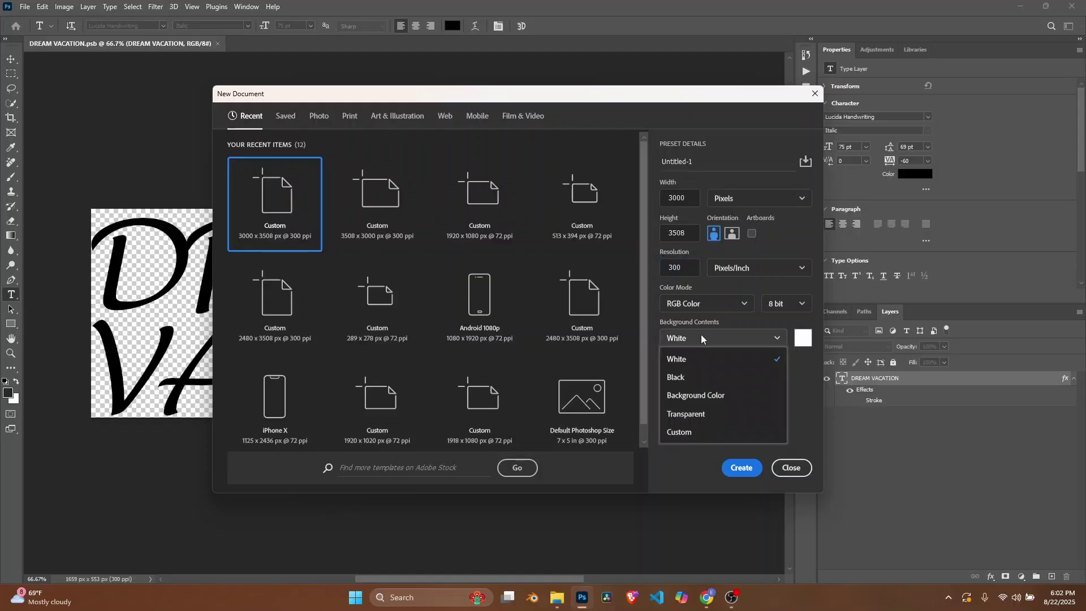
{"action": "left_click", "coordinate": [702, 357]}
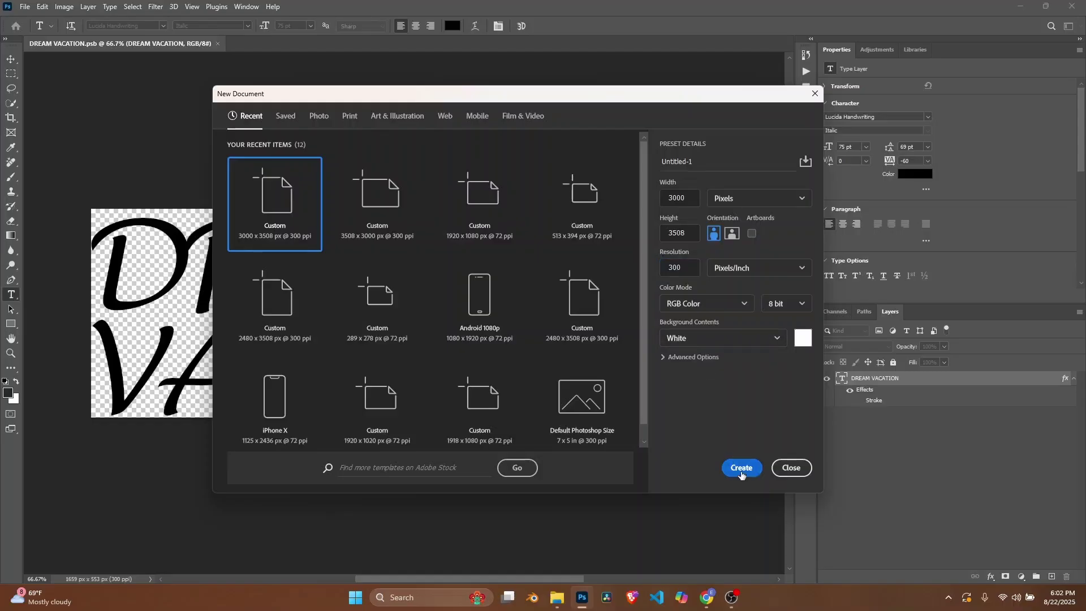
{"action": "left_click", "coordinate": [738, 470]}
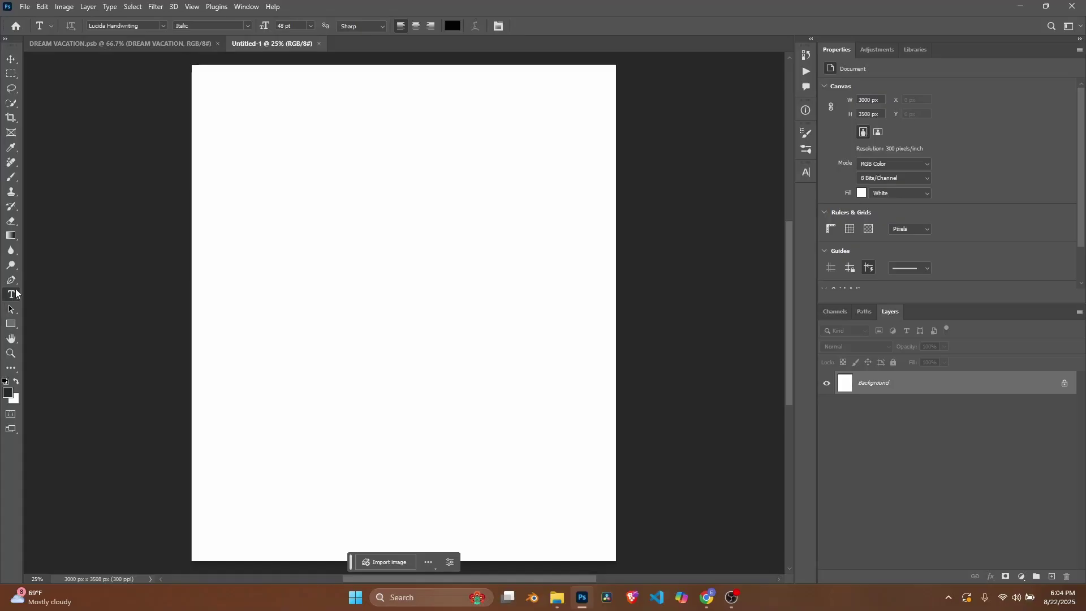
Choose the green-to-turquoise preset from the Greens group for the Gradient tool
{"action": "left_click", "coordinate": [10, 237]}
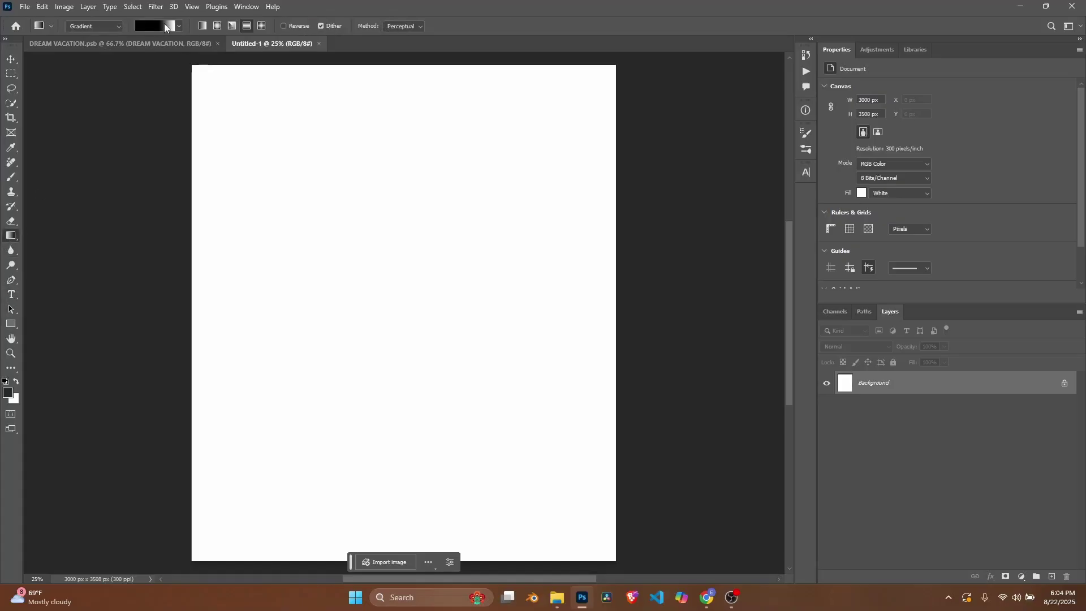
{"action": "left_click", "coordinate": [179, 26]}
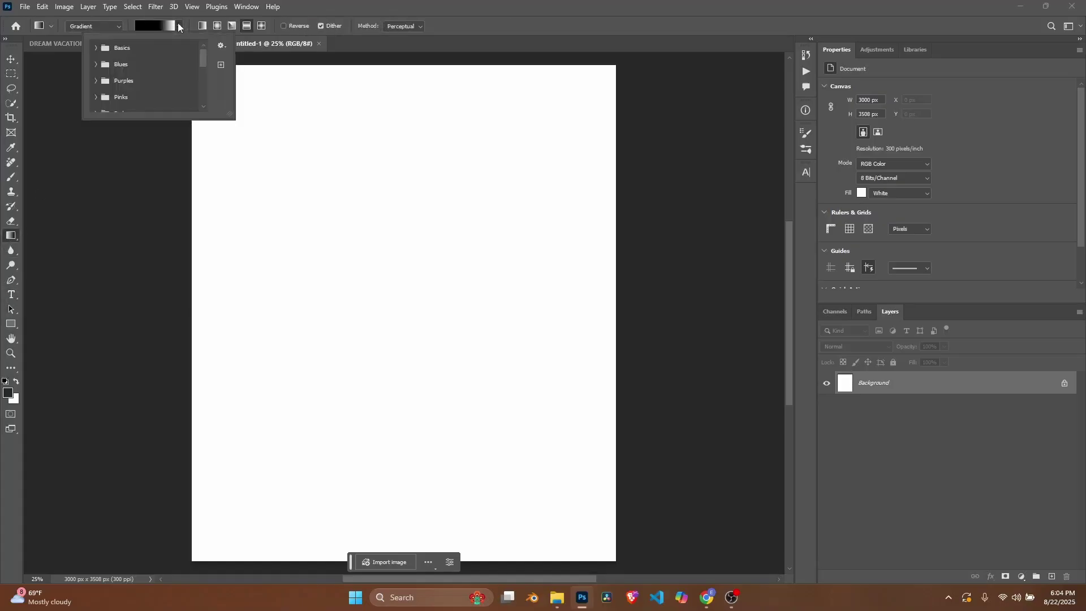
{"action": "scroll", "coordinate": [119, 82], "scroll_direction": "down", "scroll_amount": 3}
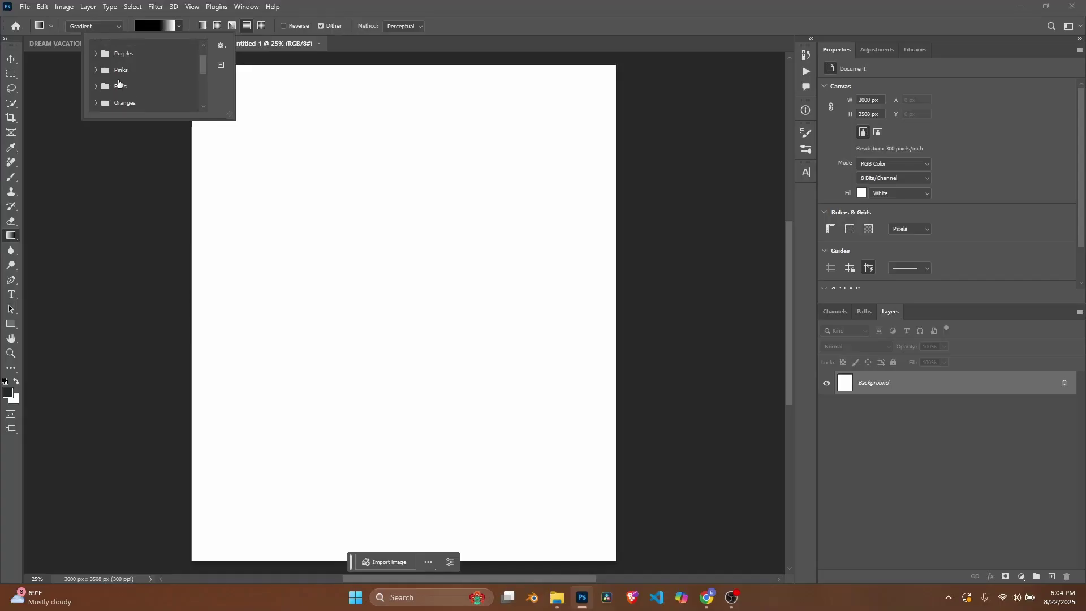
{"action": "scroll", "coordinate": [119, 83], "scroll_direction": "down", "scroll_amount": 1}
{"action": "left_click", "coordinate": [97, 92]}
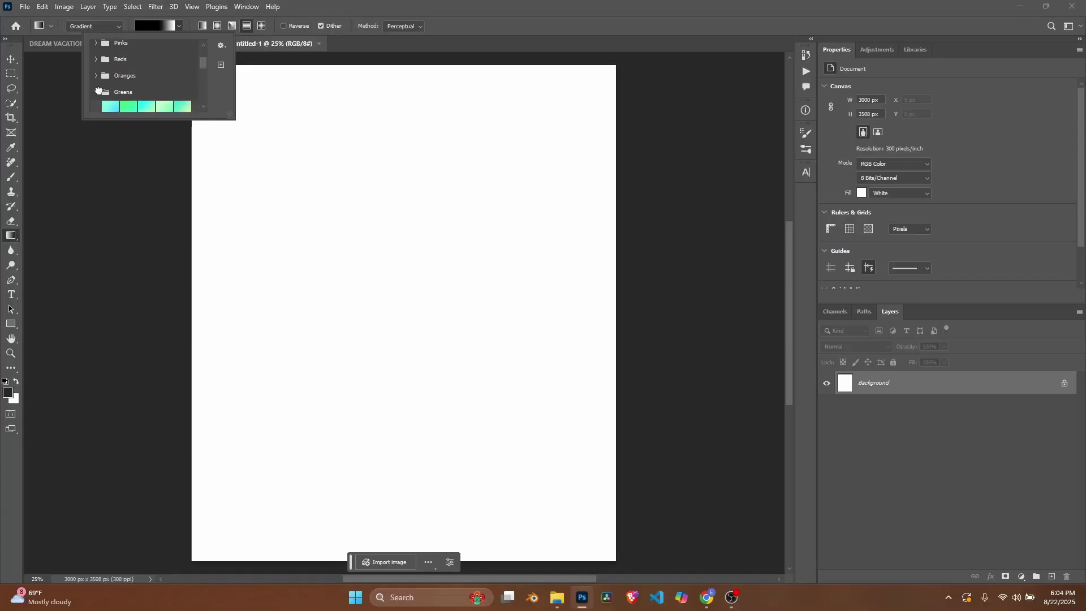
{"action": "scroll", "coordinate": [108, 90], "scroll_direction": "down", "scroll_amount": 2}
{"action": "scroll", "coordinate": [111, 92], "scroll_direction": "down", "scroll_amount": 4}
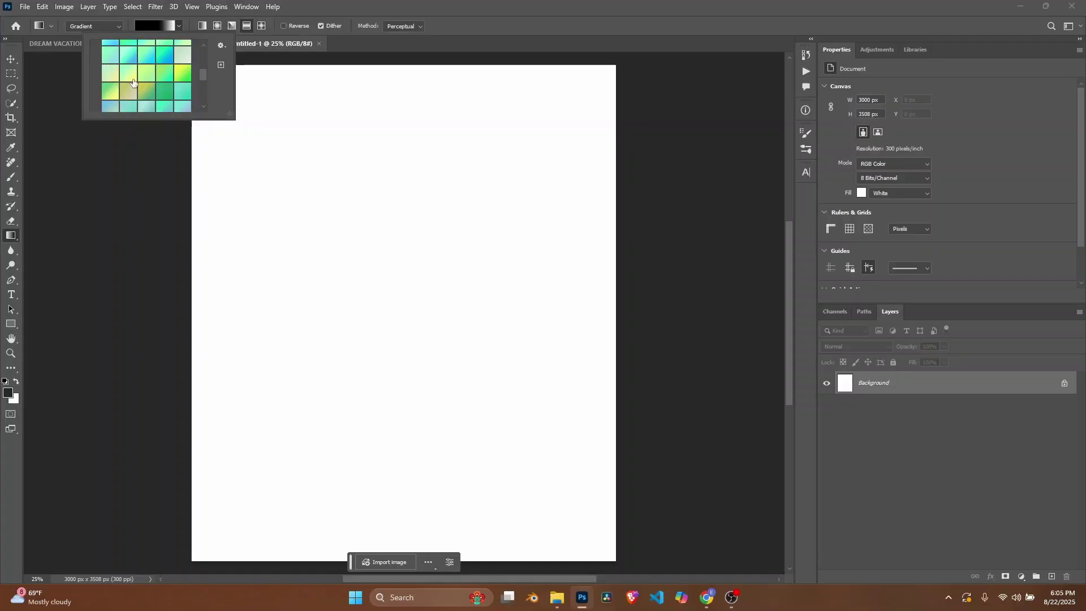
{"action": "double_click", "coordinate": [134, 85]}
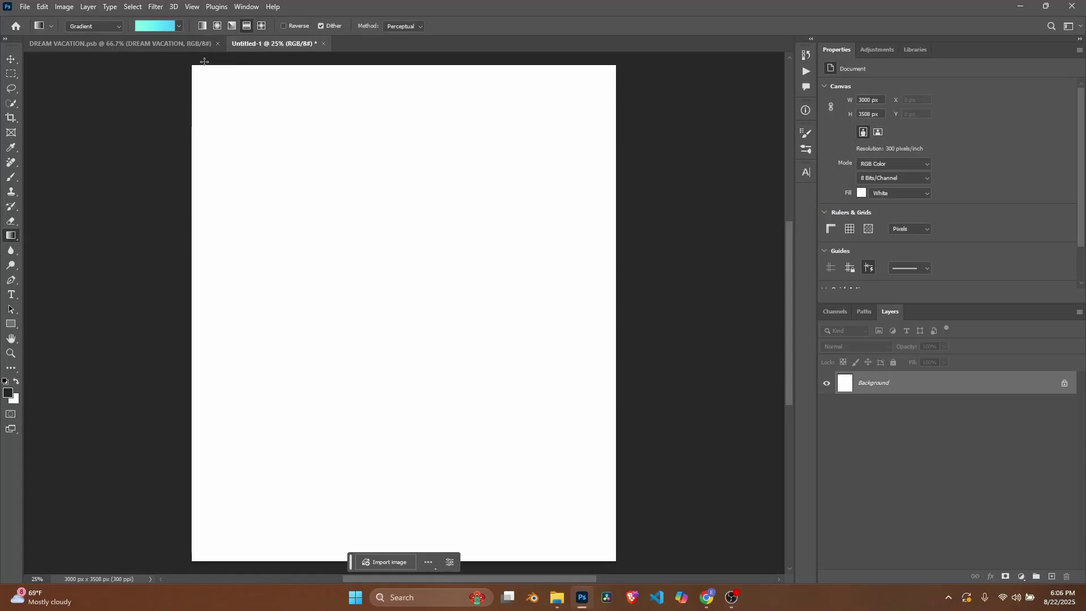
{"action": "left_click", "coordinate": [180, 26]}
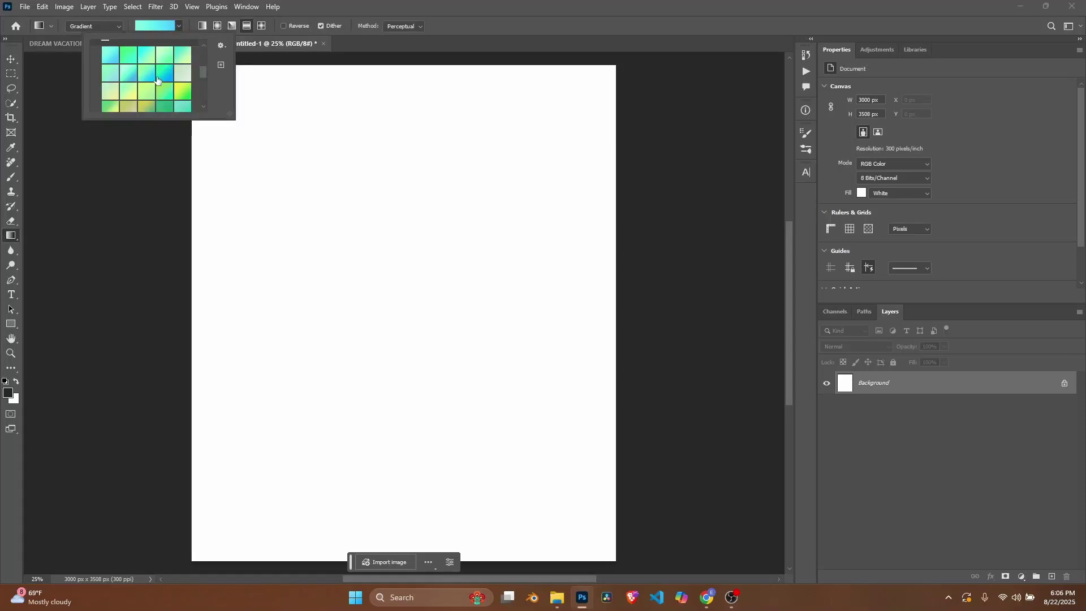
{"action": "scroll", "coordinate": [145, 84], "scroll_direction": "up", "scroll_amount": 1}
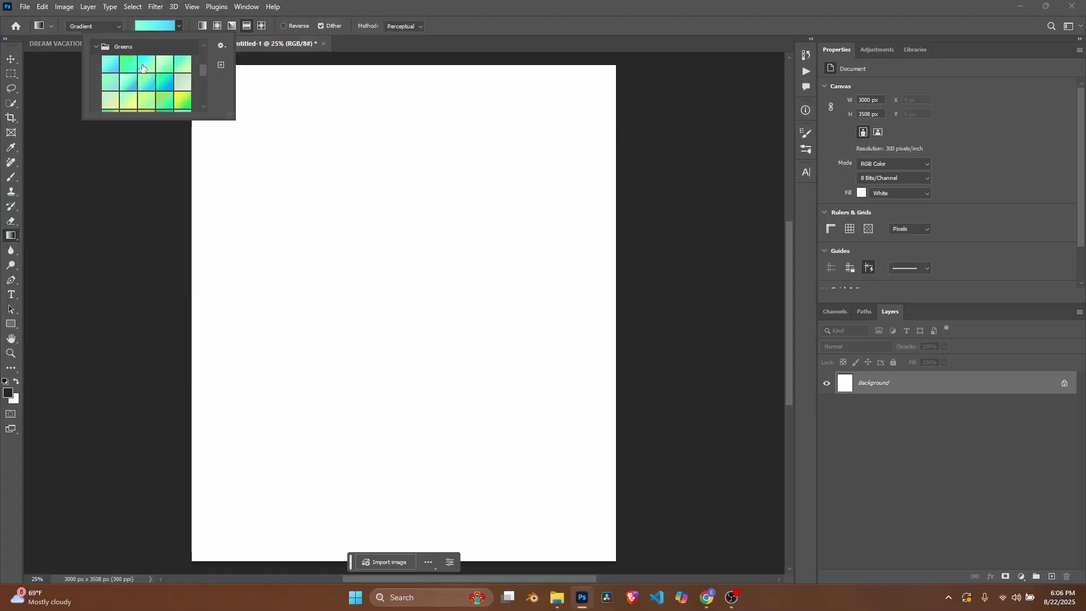
{"action": "left_click", "coordinate": [126, 65]}
Draw a near-vertical reflected gradient fill down the middle of the canvas, from its upper quarter to its lower third
{"action": "left_click", "coordinate": [376, 182]}
{"action": "left_click_drag", "start_coordinate": [374, 183], "coordinate": [377, 416]}
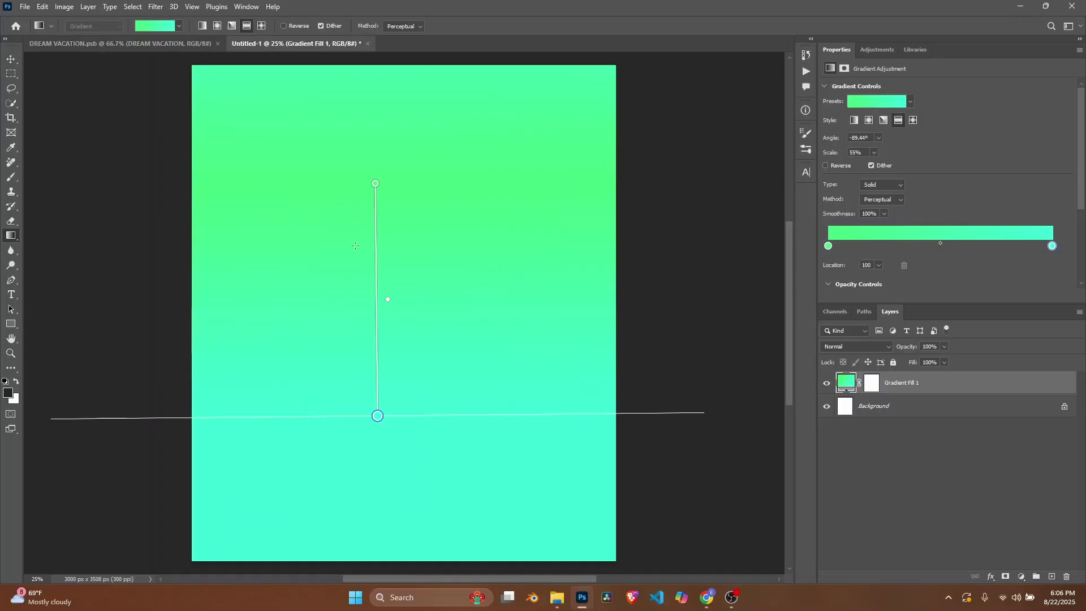
{"action": "left_click", "coordinate": [11, 58]}
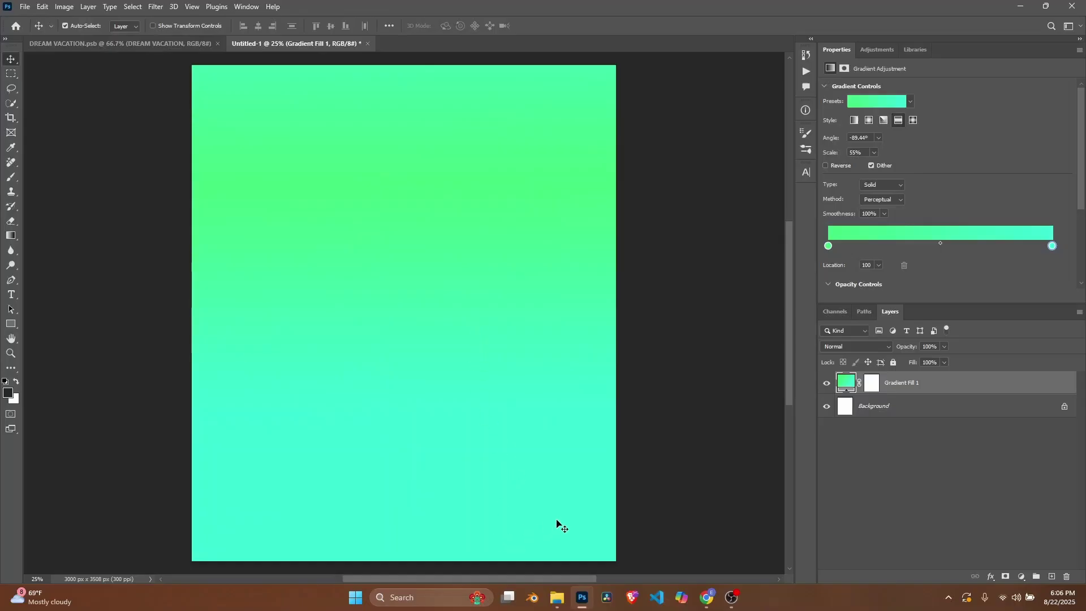
Place the palm-tree pool photo 2576 from the Downloads folder into the poster document
{"action": "left_click", "coordinate": [558, 598]}
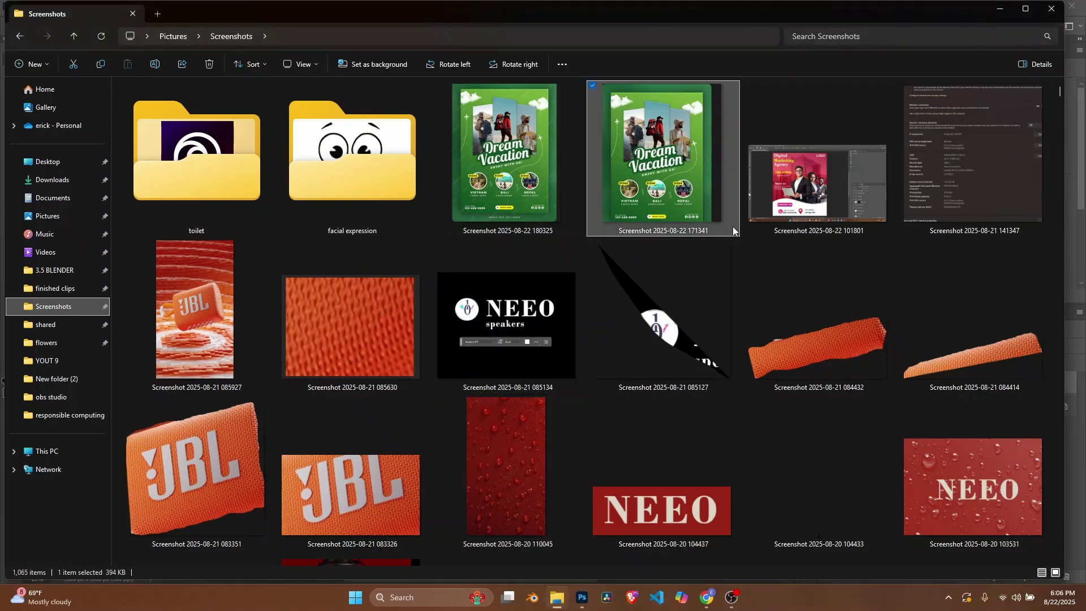
{"action": "left_click", "coordinate": [49, 185]}
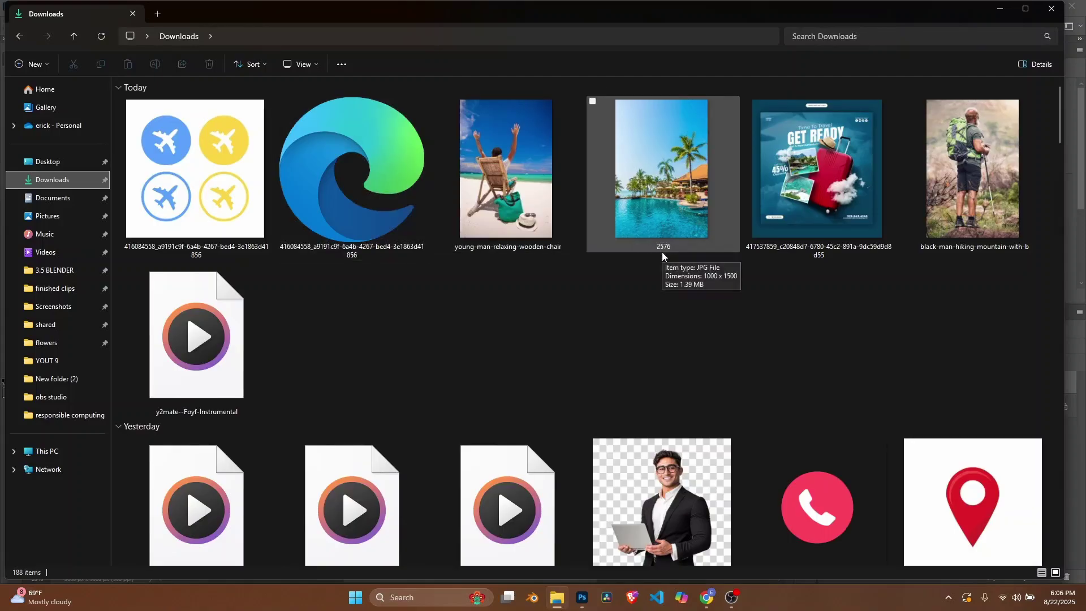
{"action": "left_click_drag", "start_coordinate": [649, 219], "coordinate": [419, 257]}
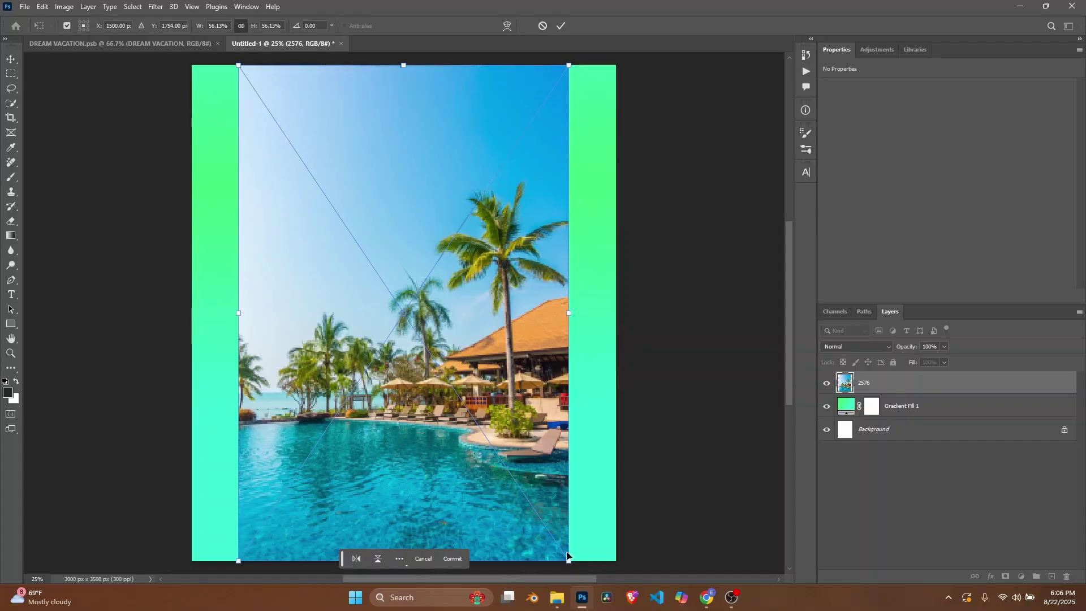
Scale the pool photo to about 25% and centre it horizontally in the upper half, at about X 977, Y 424 px
{"action": "left_click_drag", "start_coordinate": [568, 555], "coordinate": [487, 314]}
{"action": "left_click_drag", "start_coordinate": [360, 144], "coordinate": [434, 177]}
{"action": "left_click_drag", "start_coordinate": [500, 373], "coordinate": [472, 340]}
{"action": "left_click_drag", "start_coordinate": [409, 166], "coordinate": [418, 173]}
{"action": "left_click_drag", "start_coordinate": [485, 339], "coordinate": [473, 326]}
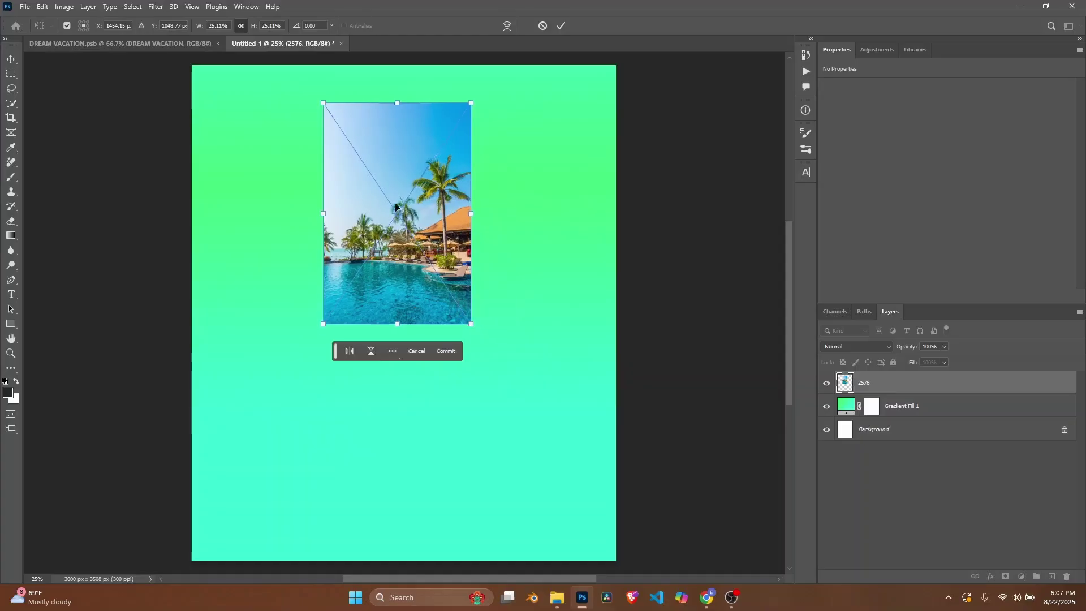
{"action": "left_click_drag", "start_coordinate": [399, 175], "coordinate": [406, 223]}
{"action": "key", "text": "Return"}
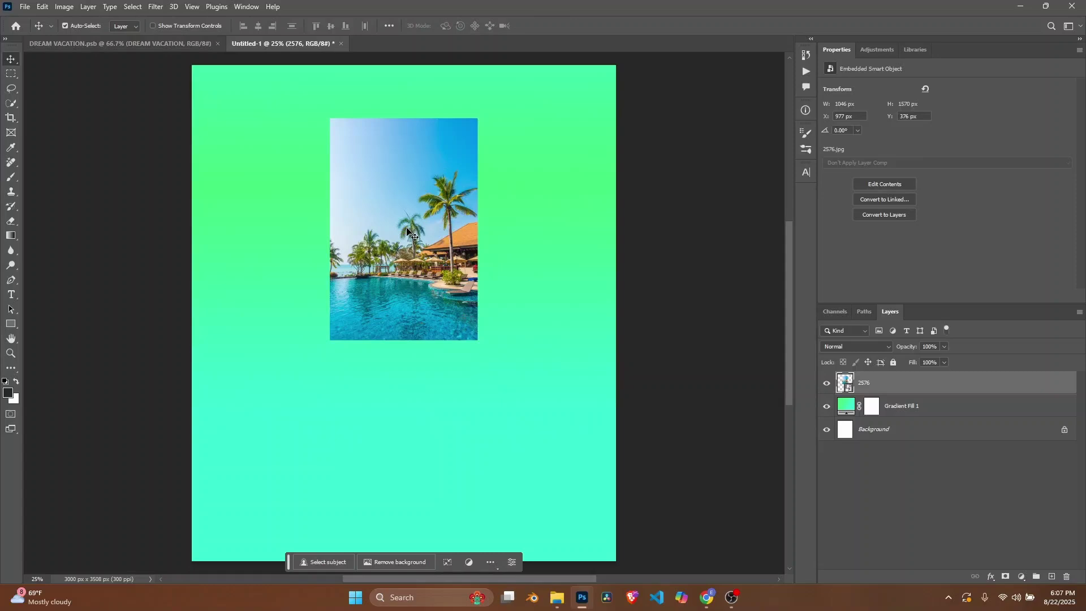
{"action": "left_click_drag", "start_coordinate": [404, 226], "coordinate": [406, 232]}
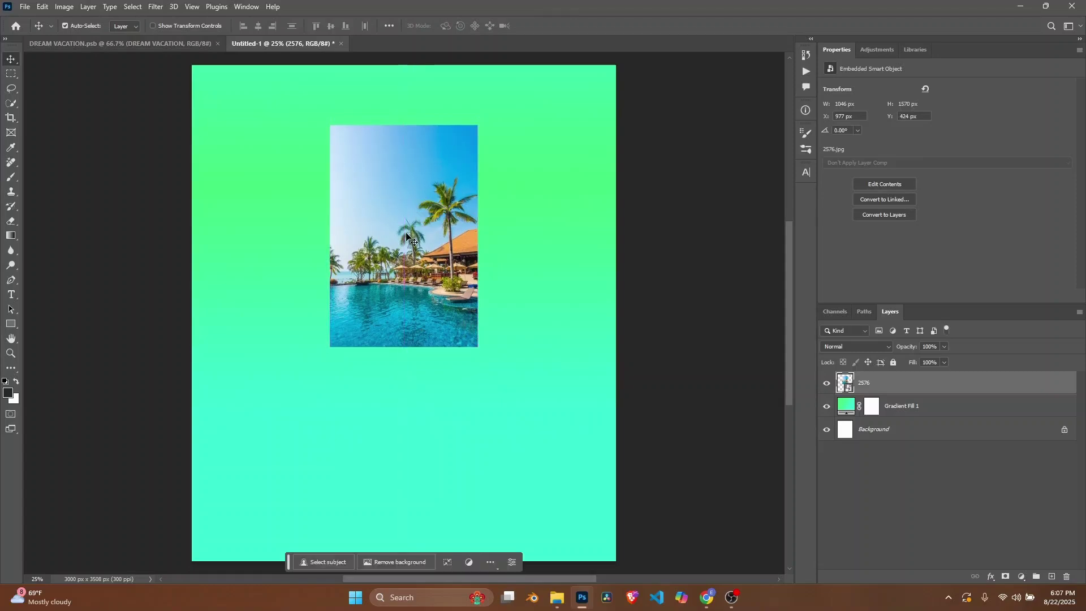
Place the black-man-hiking-mountain-with-b photo from Downloads, scaled to about 32%, overlapping the pool photo's right side
{"action": "left_click", "coordinate": [557, 597]}
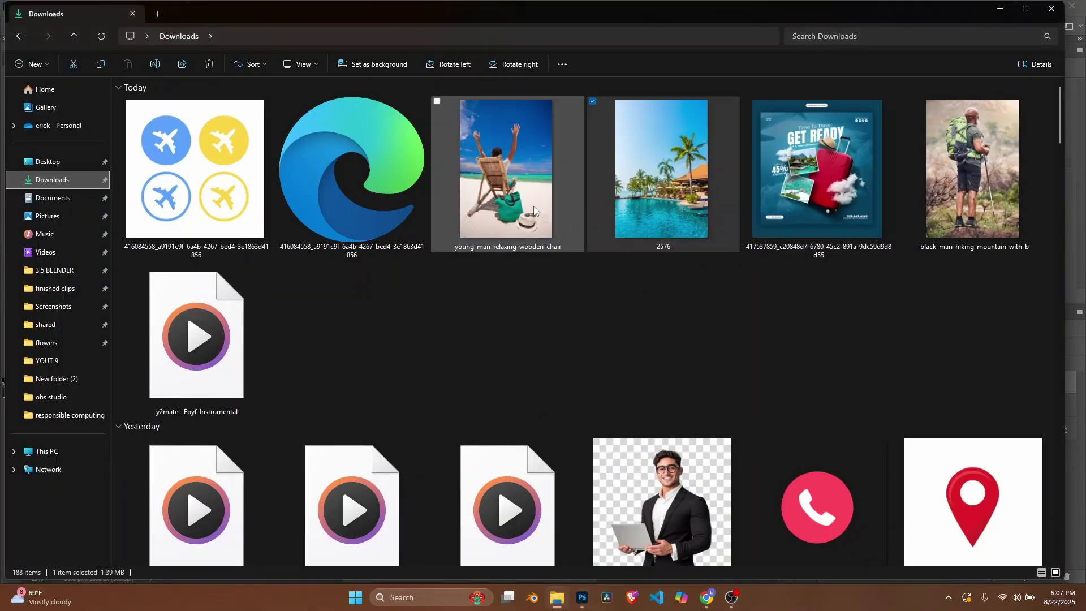
{"action": "left_click_drag", "start_coordinate": [948, 168], "coordinate": [500, 274]}
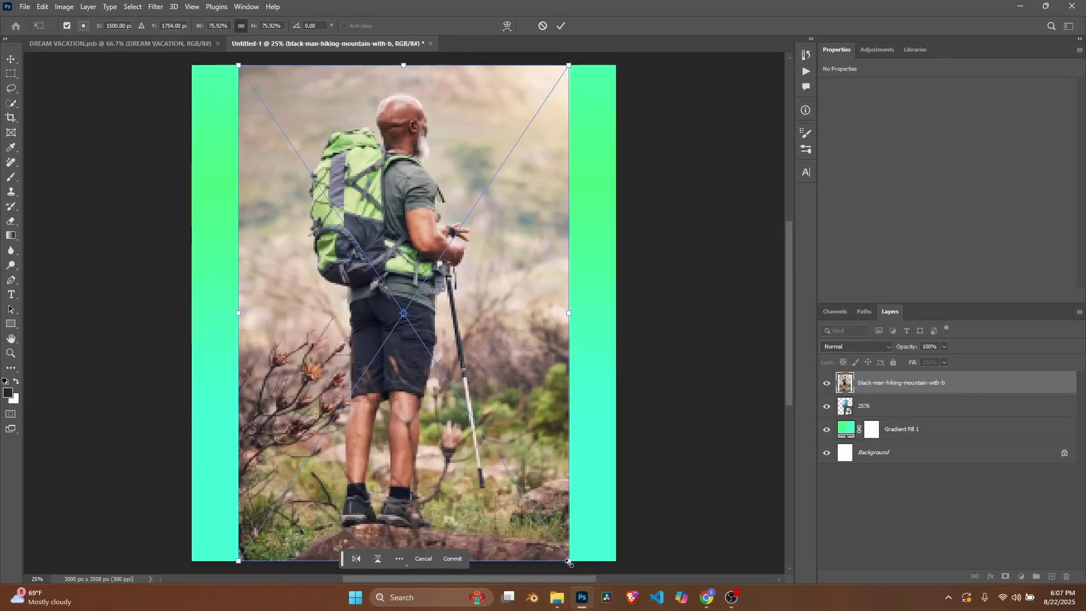
{"action": "left_click_drag", "start_coordinate": [568, 562], "coordinate": [398, 261]}
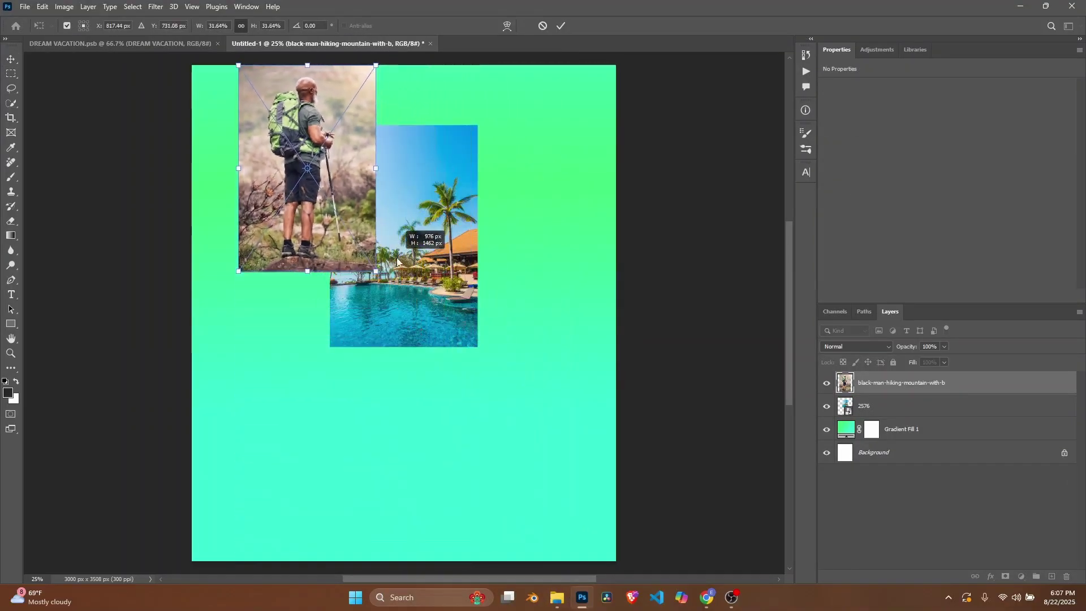
{"action": "left_click_drag", "start_coordinate": [320, 167], "coordinate": [533, 249]}
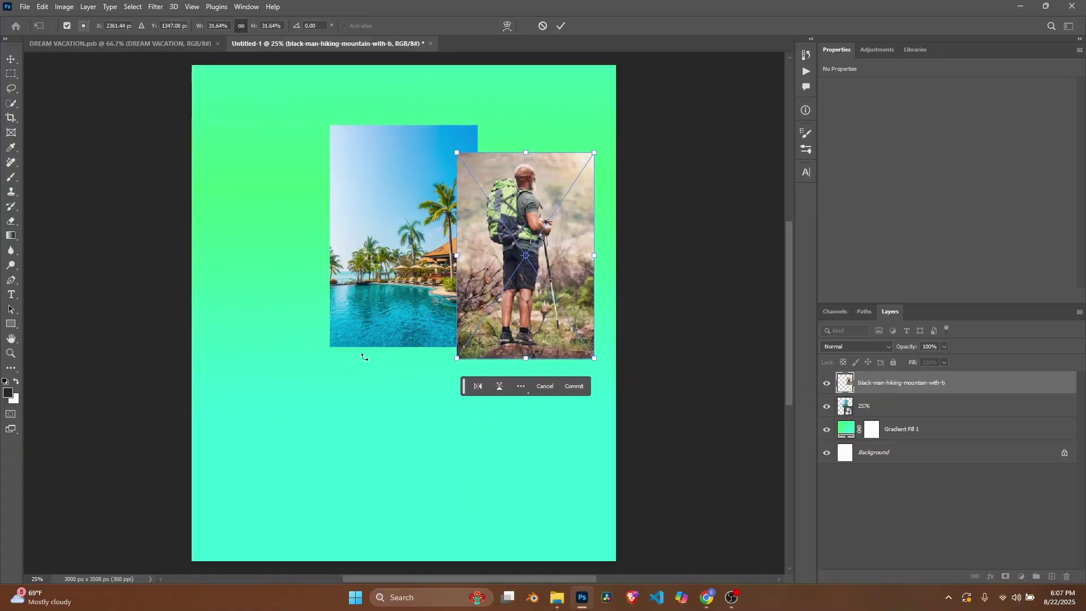
{"action": "key", "text": "Return"}
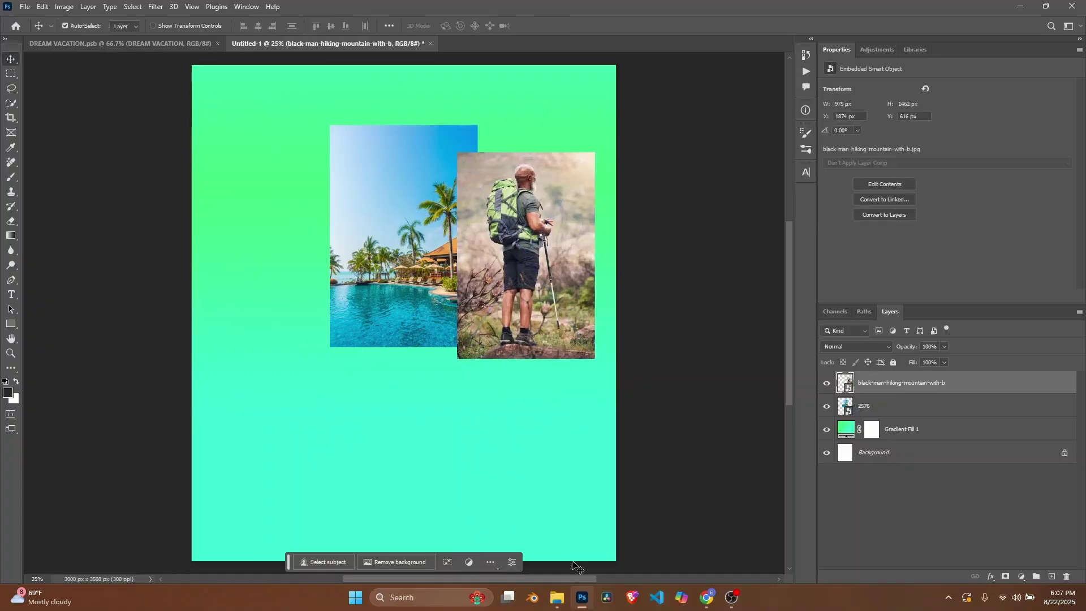
Place the young-man-relaxing-wooden-chair photo from Downloads, scaled to about 32%, overlapping the pool photo's left side
{"action": "left_click", "coordinate": [556, 597]}
{"action": "left_click_drag", "start_coordinate": [505, 170], "coordinate": [303, 315]}
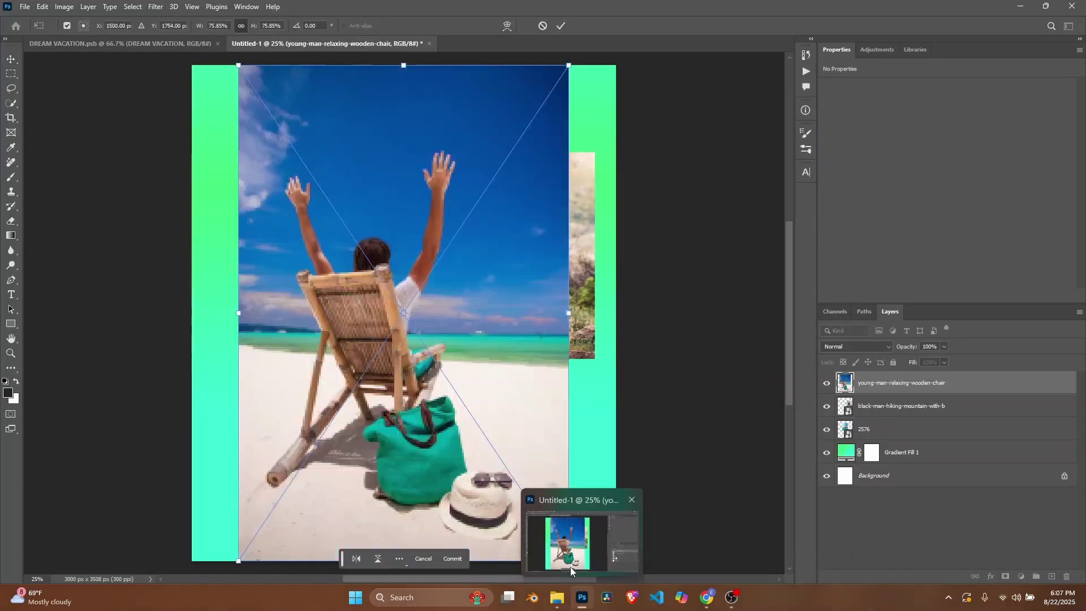
{"action": "left_click_drag", "start_coordinate": [568, 561], "coordinate": [401, 315]}
{"action": "left_click_drag", "start_coordinate": [369, 223], "coordinate": [346, 261]}
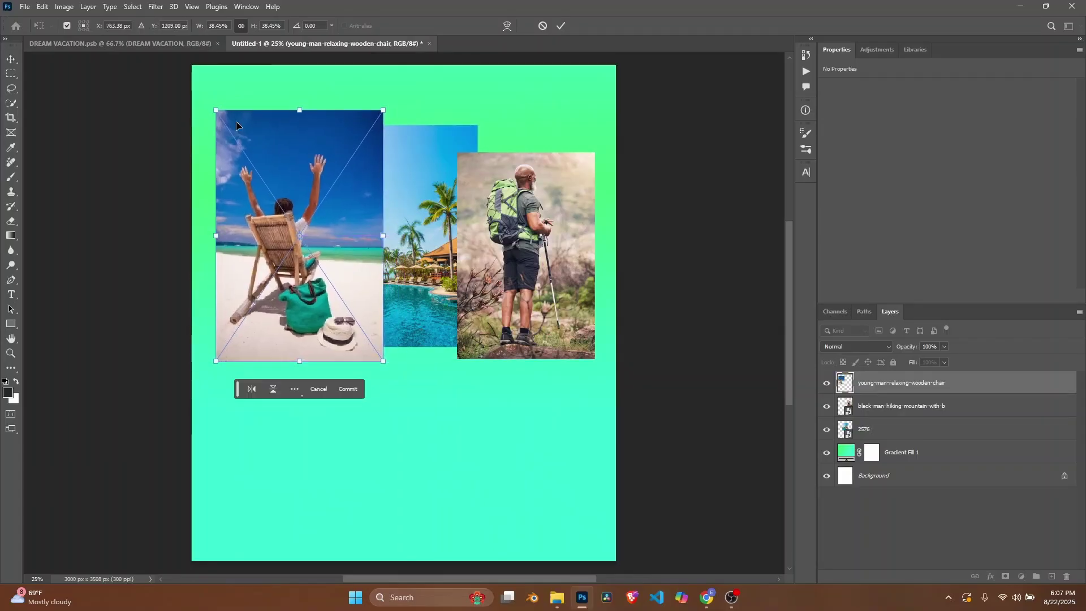
{"action": "left_click_drag", "start_coordinate": [300, 115], "coordinate": [288, 153]}
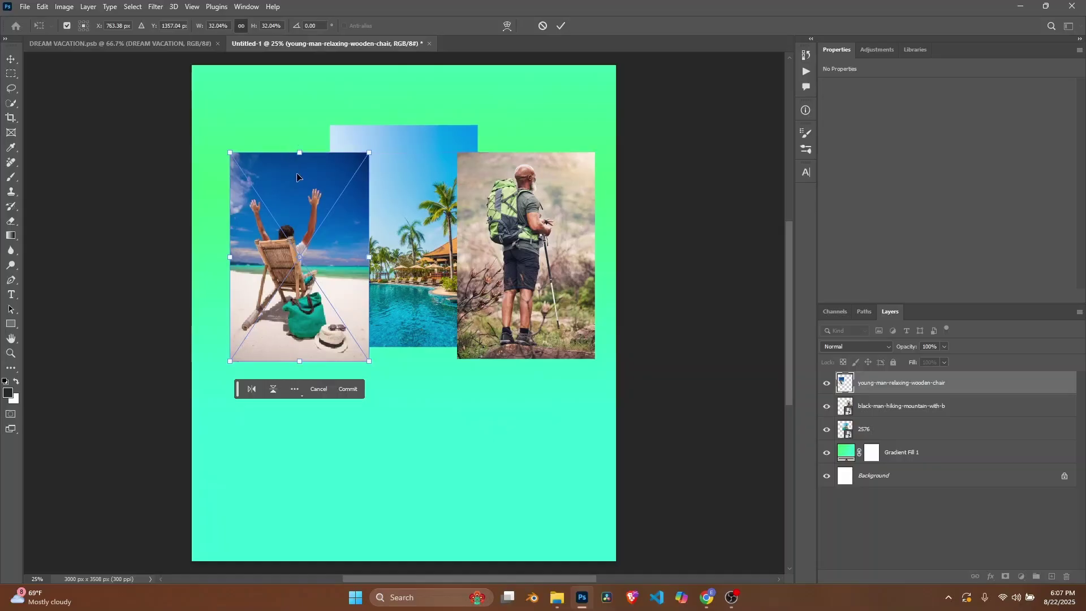
{"action": "key", "text": "Return"}
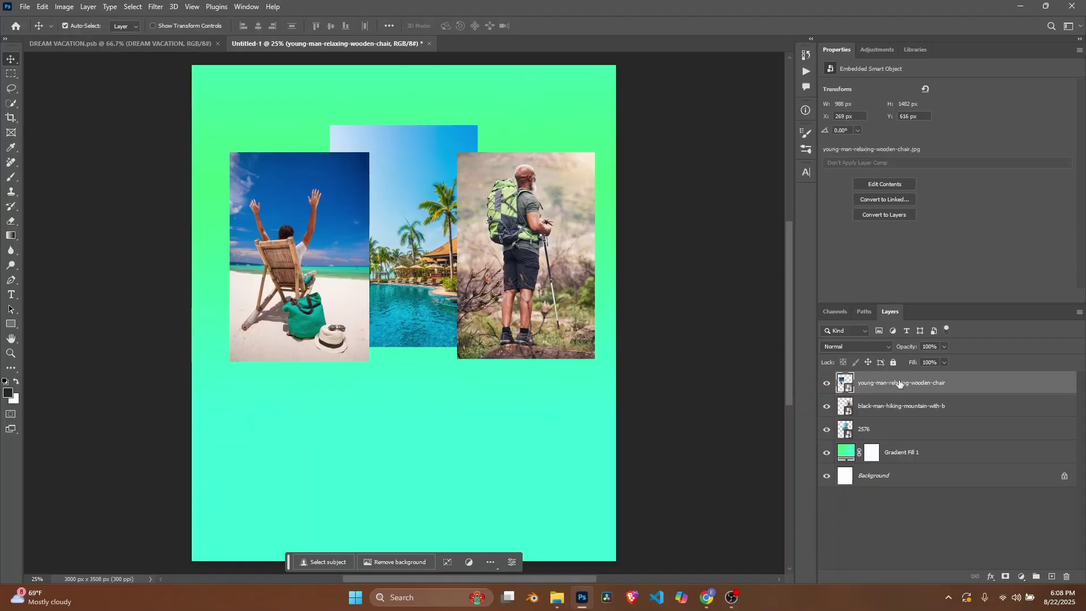
Move the beach-chair and hiker photo layers below the 2576 layer so both sit behind the pool photo
{"action": "left_click_drag", "start_coordinate": [894, 383], "coordinate": [883, 433]}
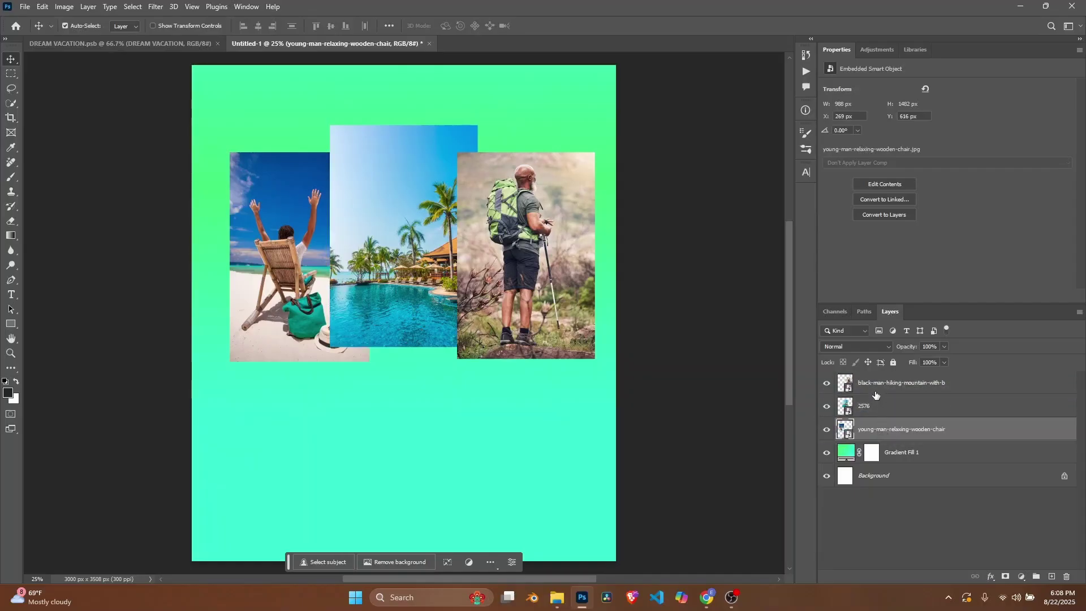
{"action": "left_click_drag", "start_coordinate": [874, 386], "coordinate": [882, 437]}
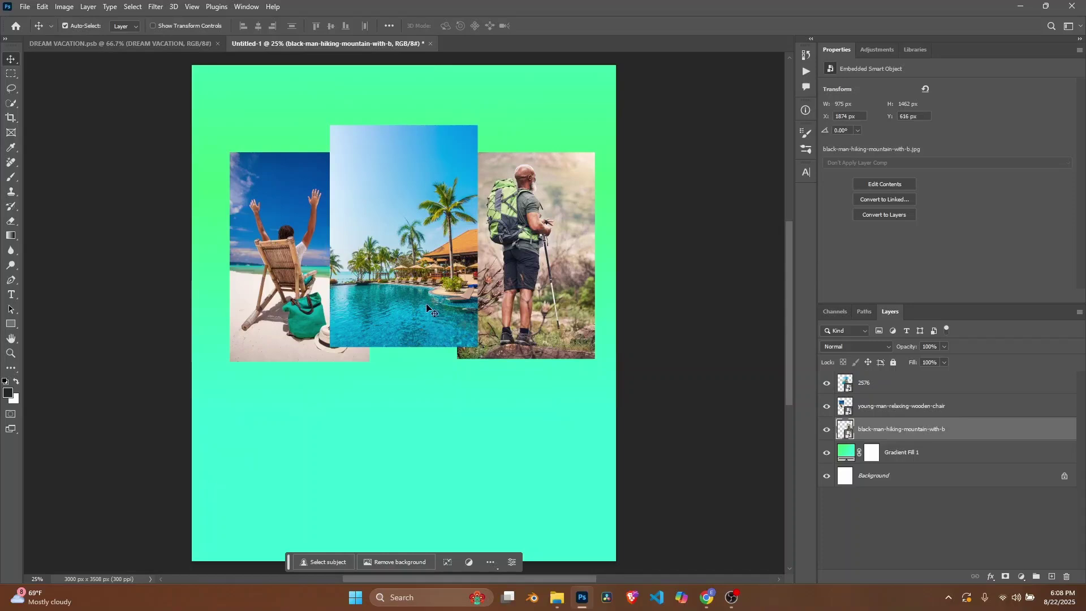
Lower the pool photo to line up with the beach-chair photo's bottom edge, and enlarge it upward to about 27.5%
{"action": "left_click_drag", "start_coordinate": [420, 153], "coordinate": [424, 186]}
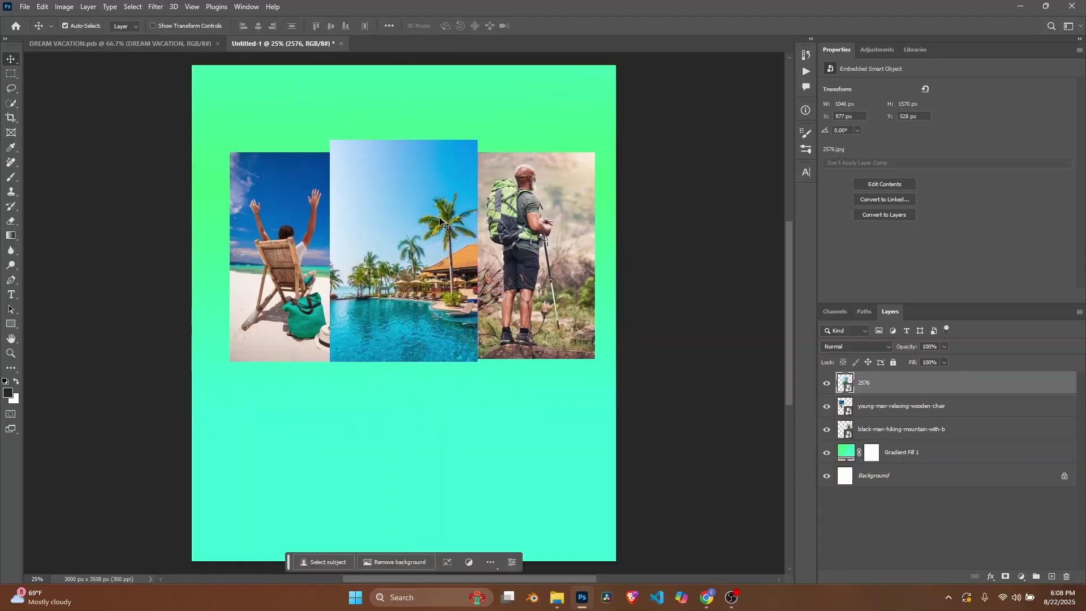
{"action": "key", "text": "ctrl+t"}
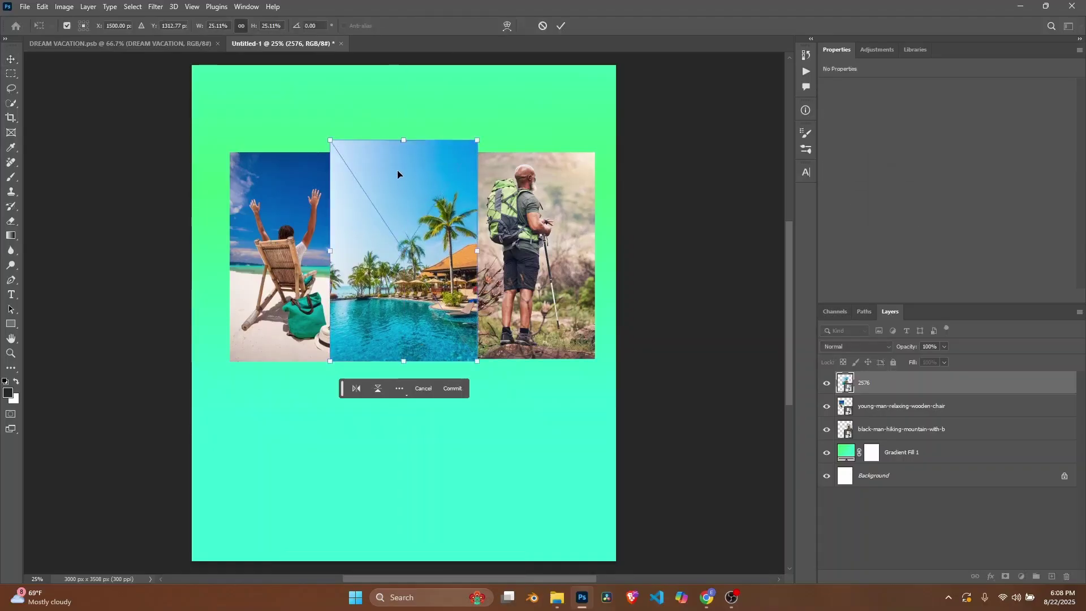
{"action": "left_click_drag", "start_coordinate": [401, 141], "coordinate": [401, 121]}
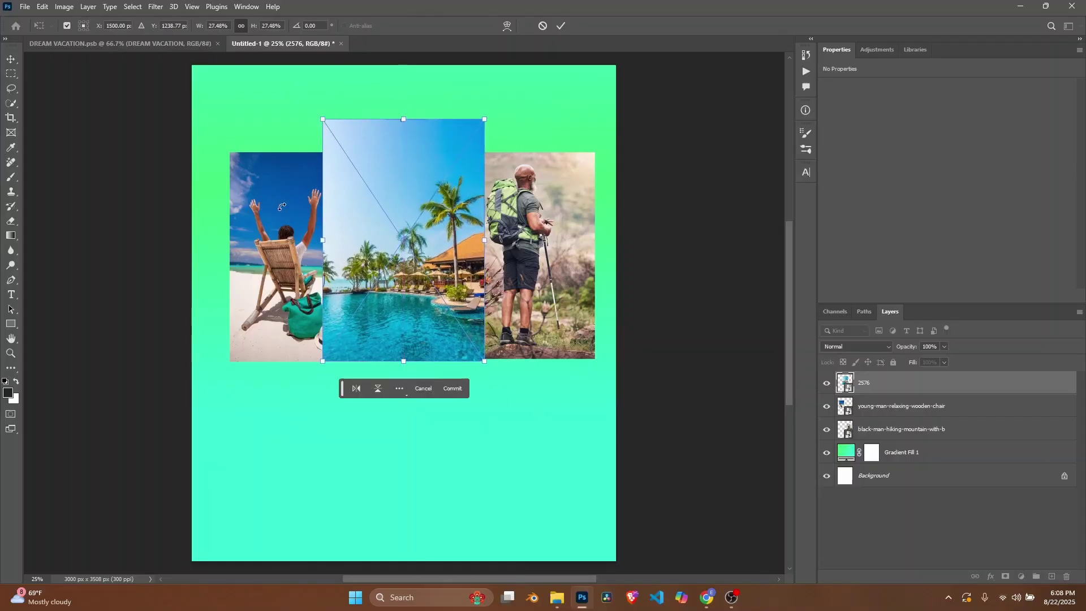
{"action": "key", "text": "Return"}
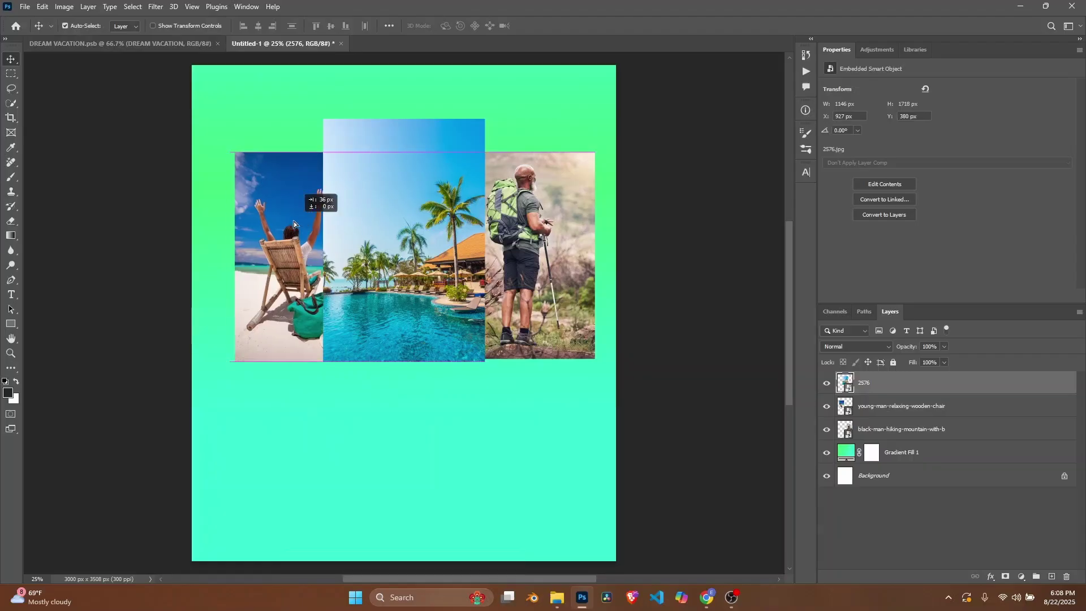
Distort the beach-chair photo in perspective by nudging its outer edge inward and raising its bottom outer corner
{"action": "left_click", "coordinate": [294, 222]}
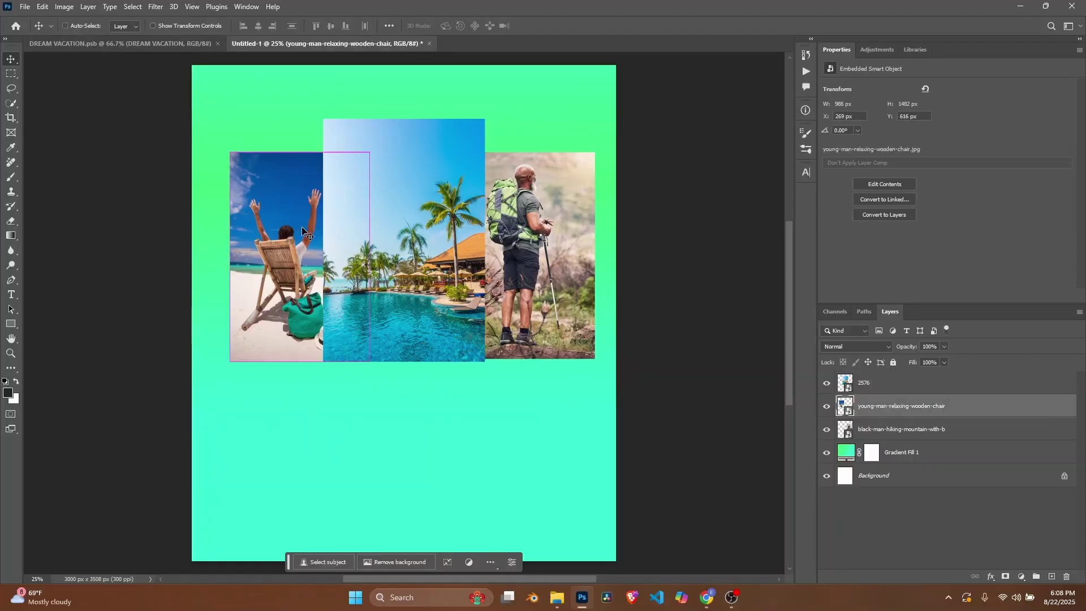
{"action": "key", "text": "ctrl+t"}
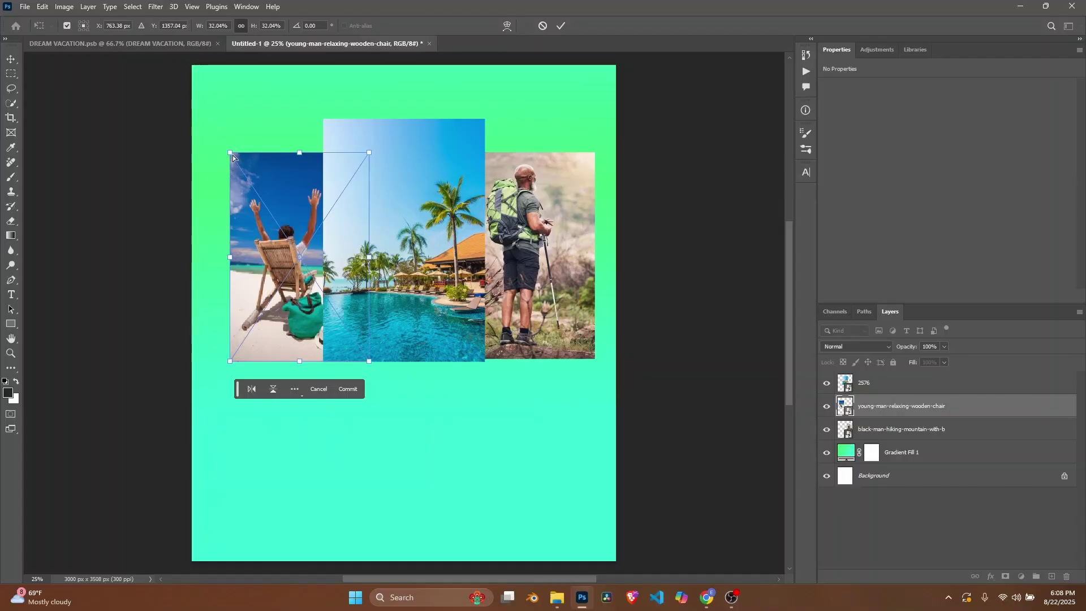
{"action": "left_click_drag", "start_coordinate": [229, 154], "coordinate": [230, 221]}
{"action": "left_click_drag", "start_coordinate": [227, 259], "coordinate": [230, 255]}
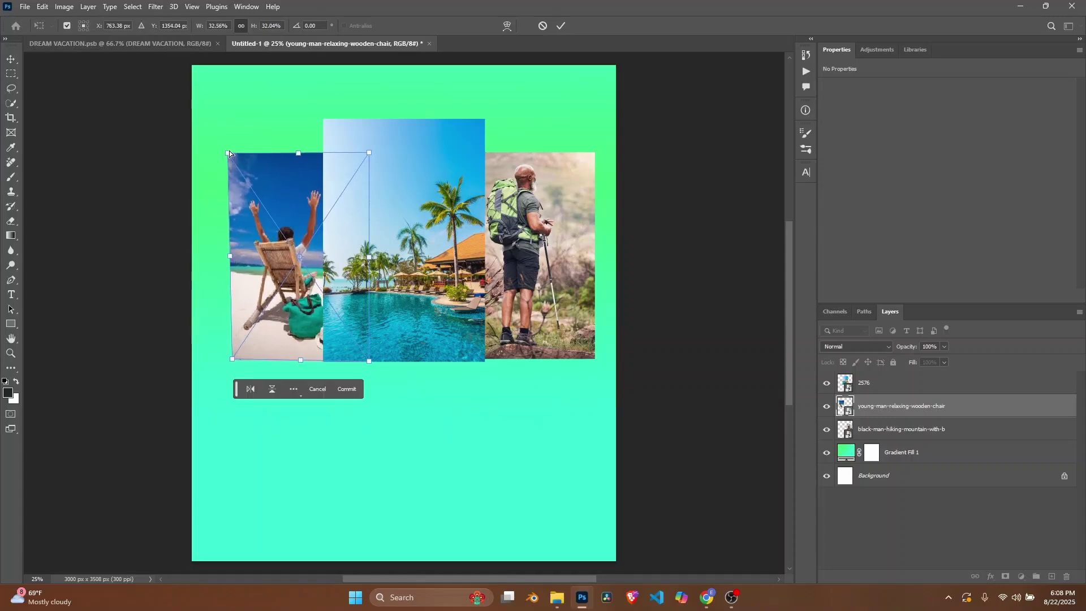
{"action": "left_click_drag", "start_coordinate": [229, 153], "coordinate": [232, 153]}
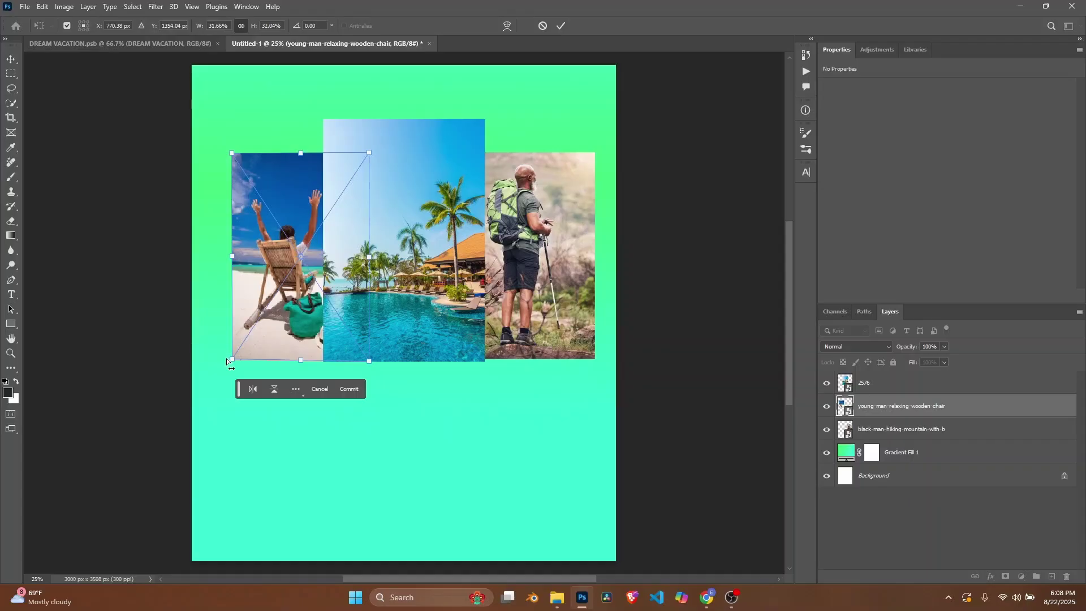
{"action": "left_click_drag", "start_coordinate": [232, 360], "coordinate": [232, 348]}
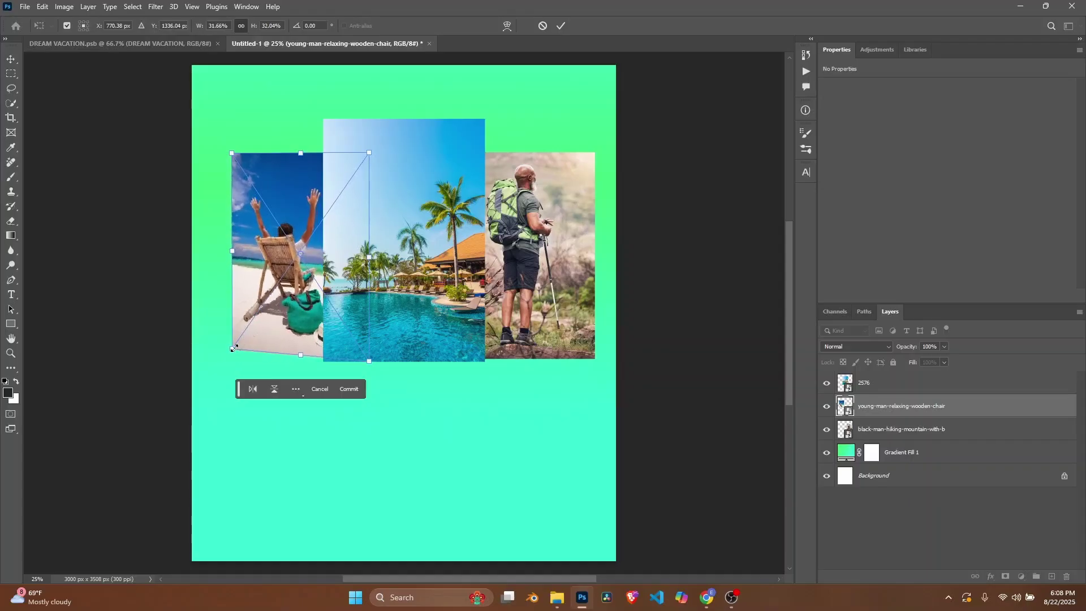
{"action": "key", "text": "Return"}
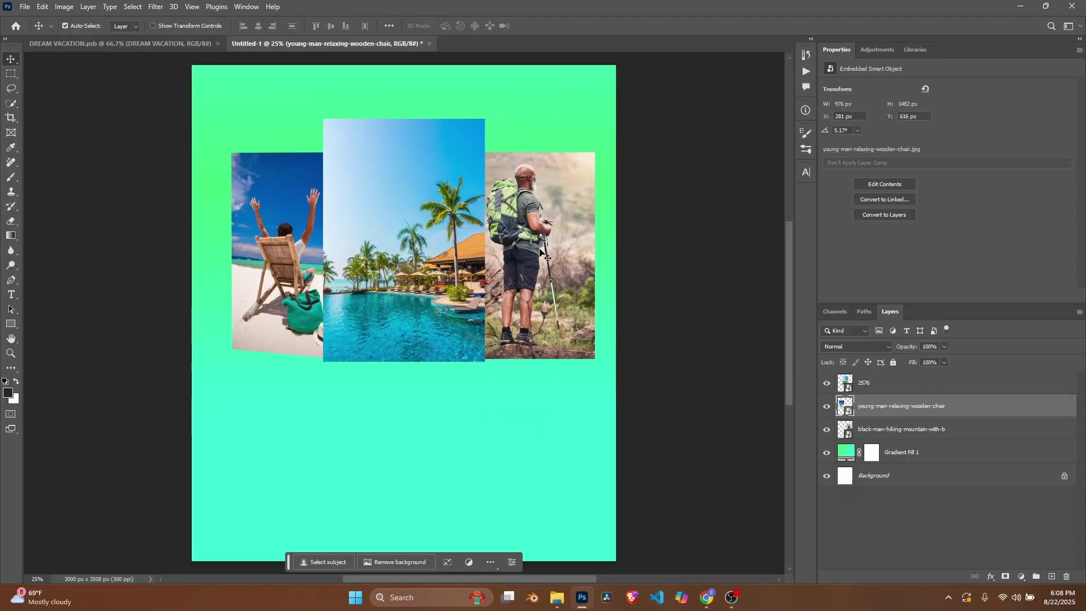
Distort the hiker photo to mirror that perspective, pulling its outer corners inward and raising the bottom outer corner slightly
{"action": "left_click", "coordinate": [547, 277]}
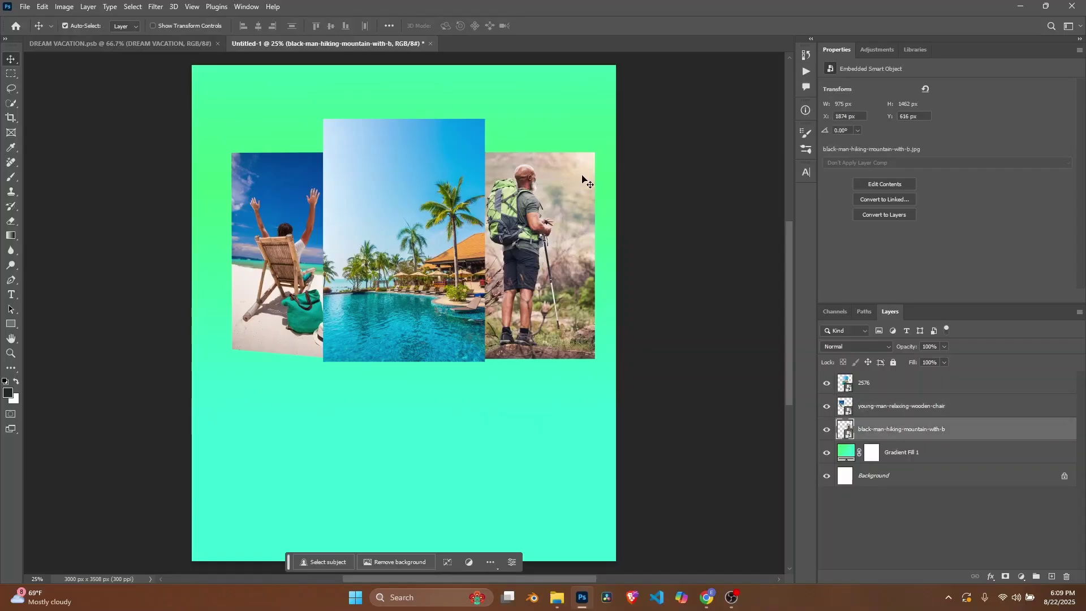
{"action": "key", "text": "ctrl+t"}
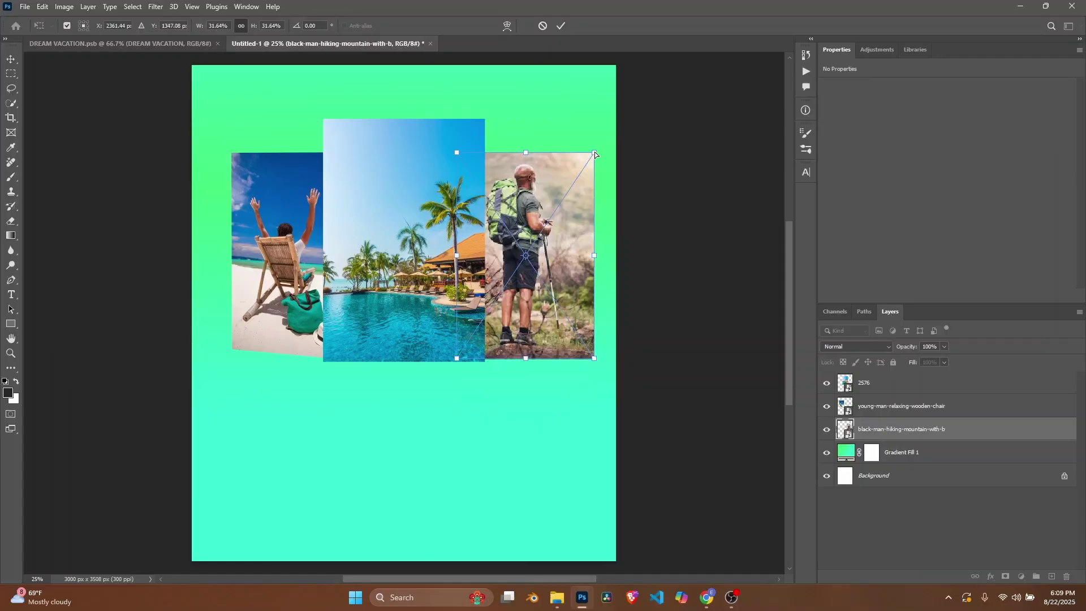
{"action": "left_click_drag", "start_coordinate": [594, 153], "coordinate": [587, 155]}
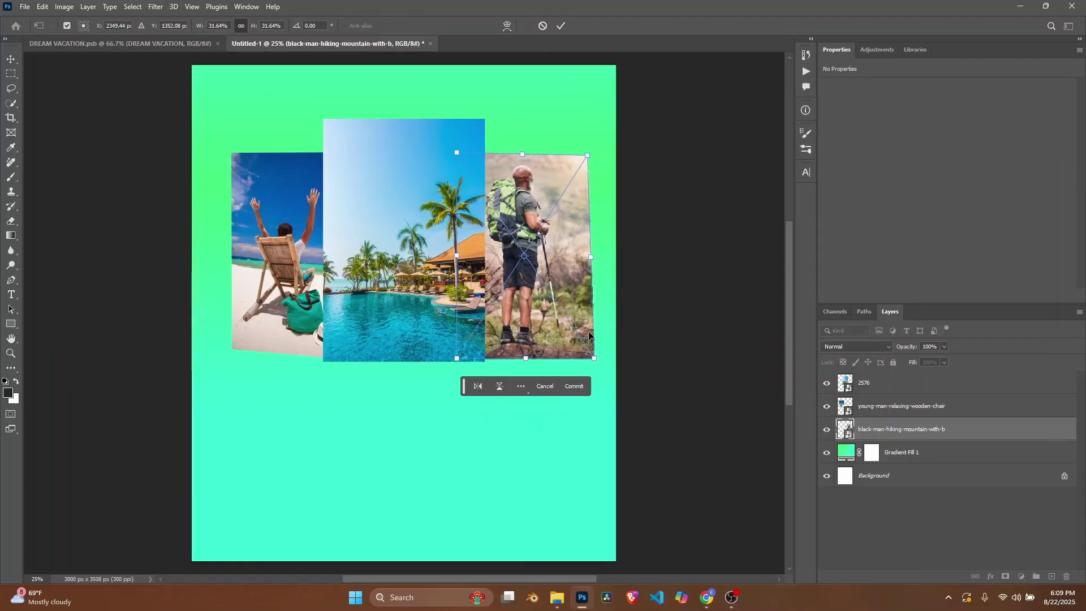
{"action": "left_click_drag", "start_coordinate": [592, 357], "coordinate": [588, 352]}
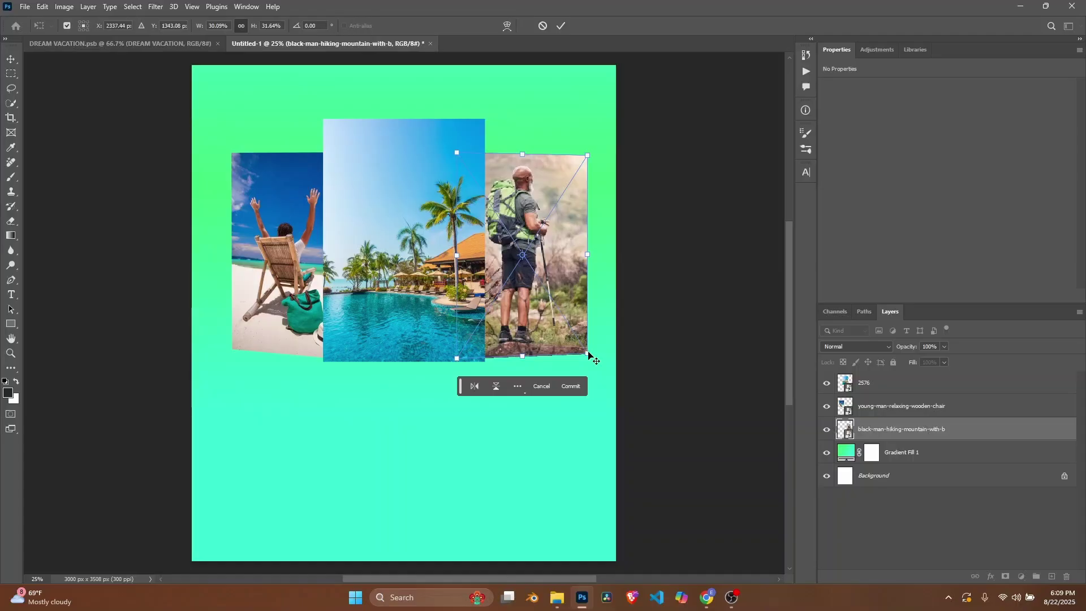
{"action": "key", "text": "Return"}
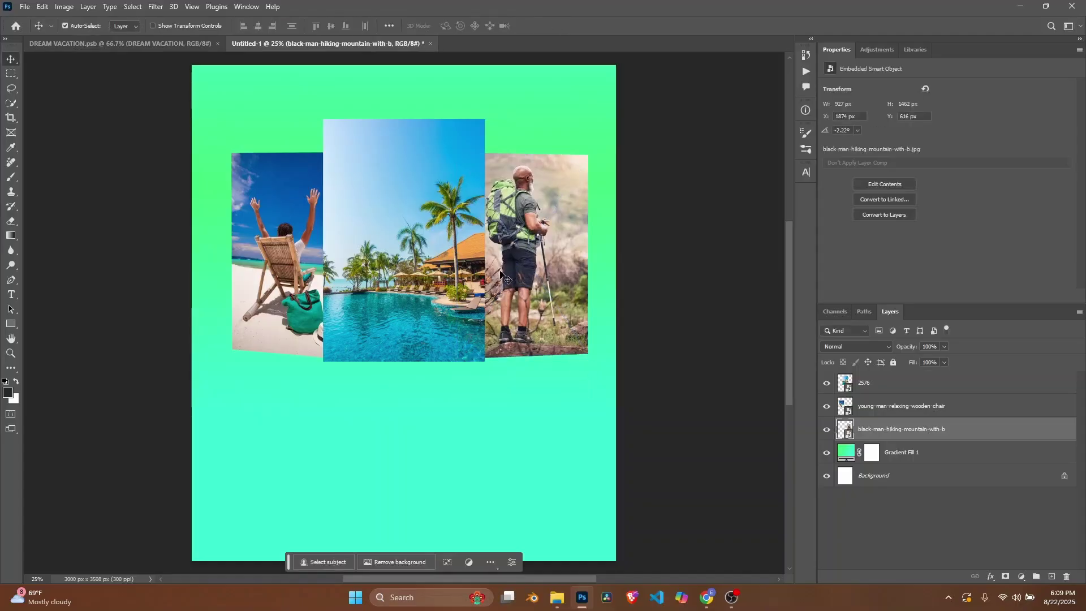
Scale the pool photo down from its top edge to about 1066 × 1598 px, keeping its bottom edge in place
{"action": "left_click_drag", "start_coordinate": [406, 256], "coordinate": [417, 256]}
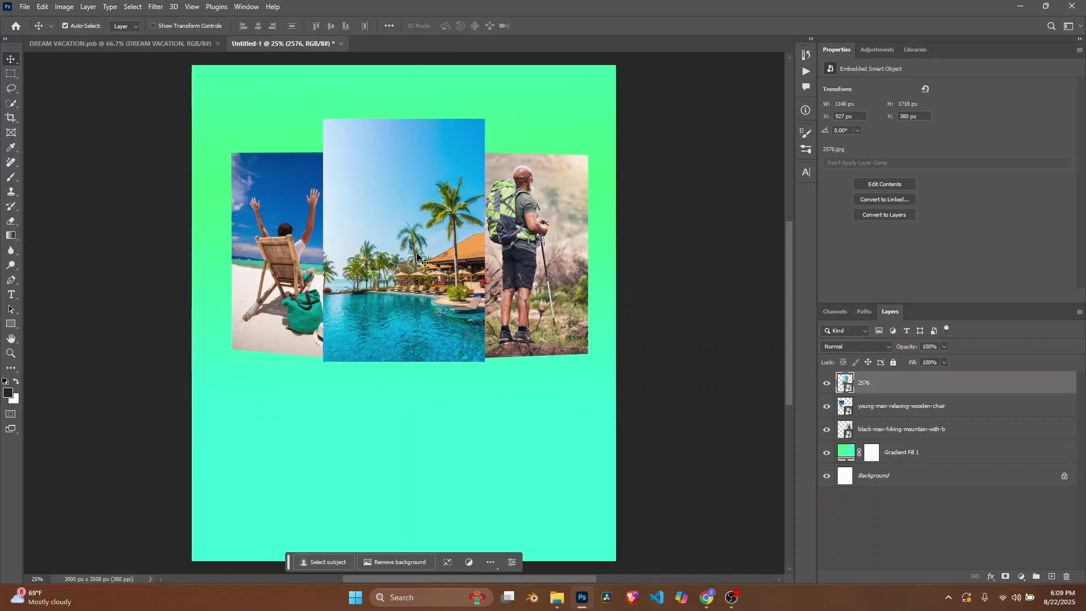
{"action": "key", "text": "ctrl+t"}
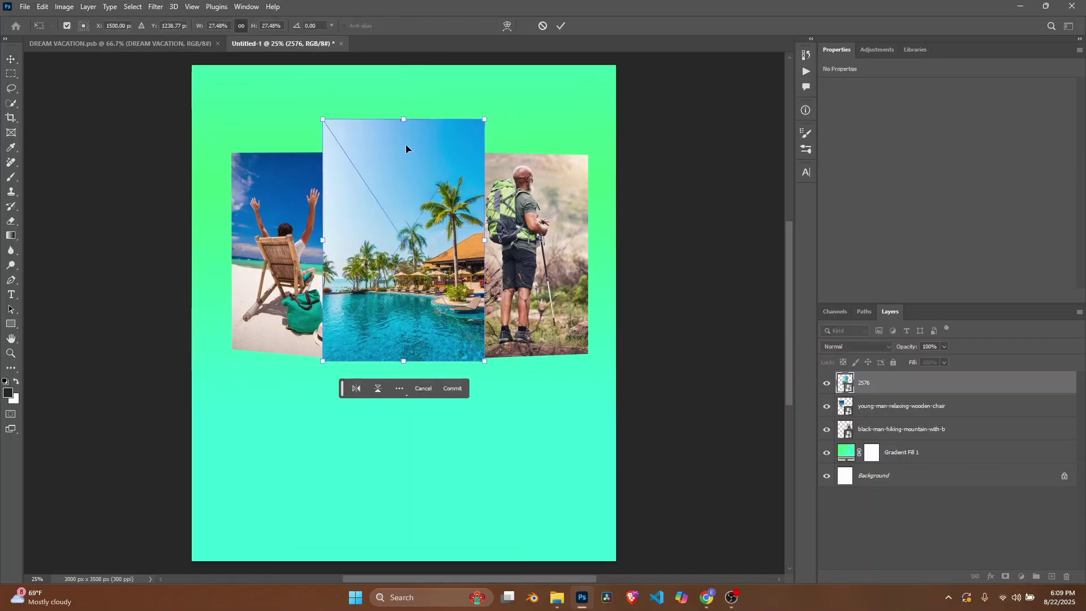
{"action": "left_click_drag", "start_coordinate": [403, 121], "coordinate": [410, 138]}
{"action": "key", "text": "Return"}
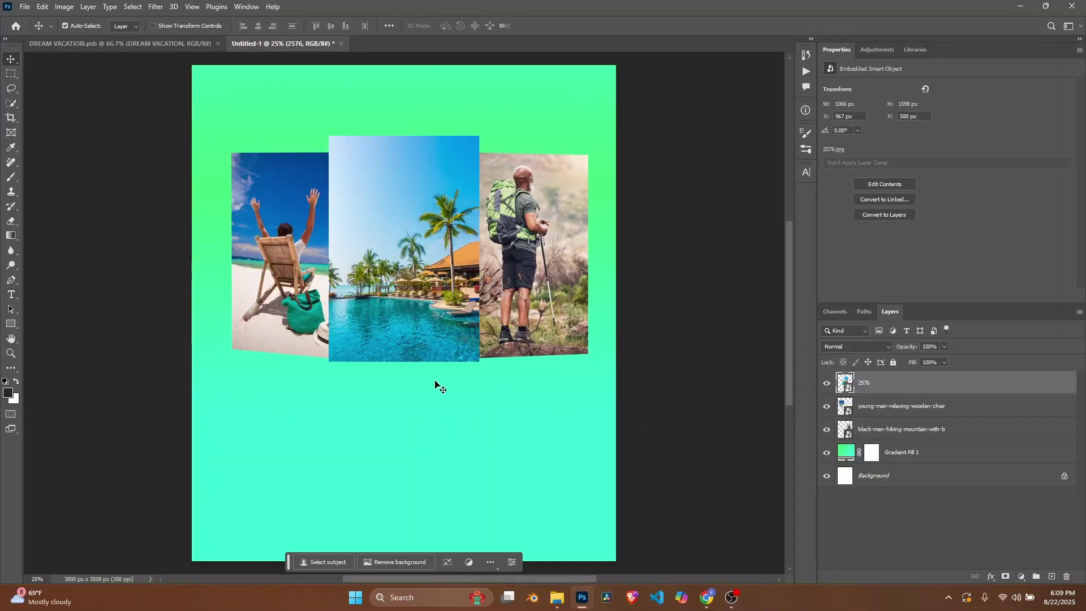
Start a text layer below the pool photo in Lucida Handwriting Italic, 48 pt, with centered alignment
{"action": "left_click", "coordinate": [11, 294]}
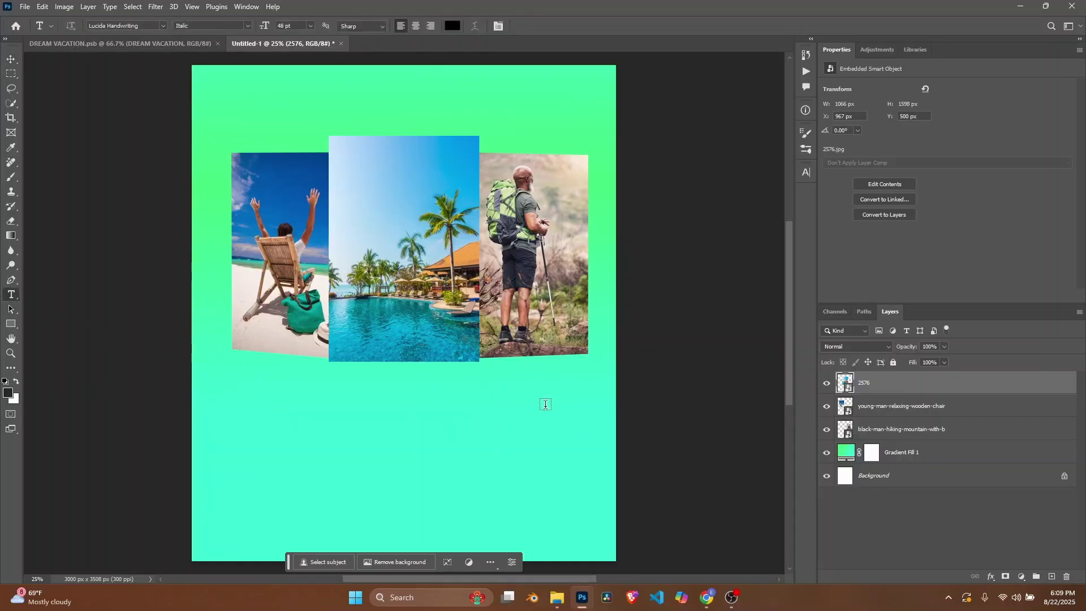
{"action": "left_click", "coordinate": [336, 400]}
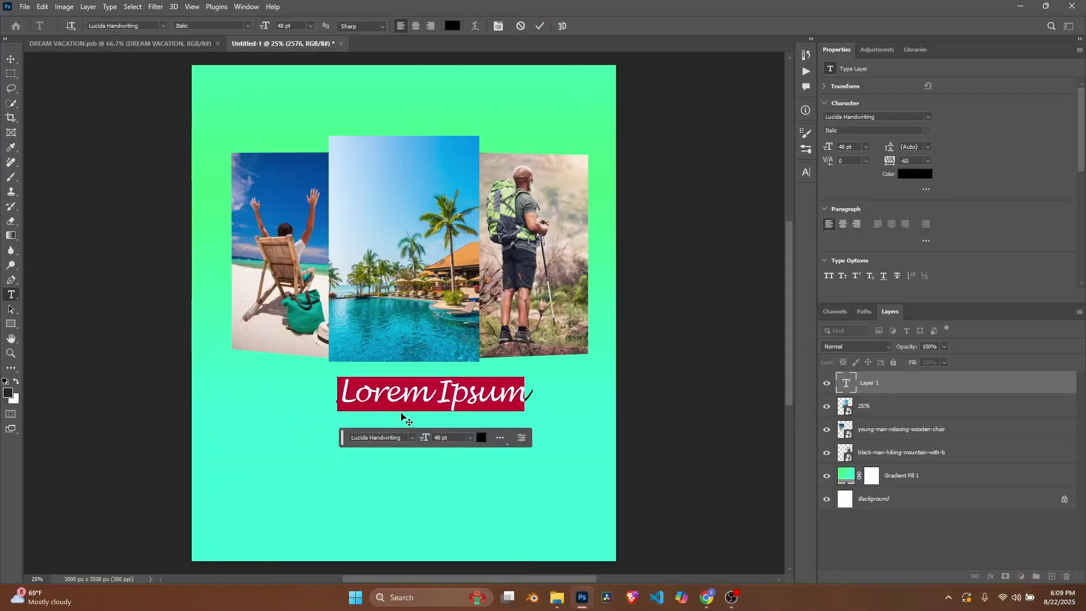
{"action": "left_click", "coordinate": [162, 25]}
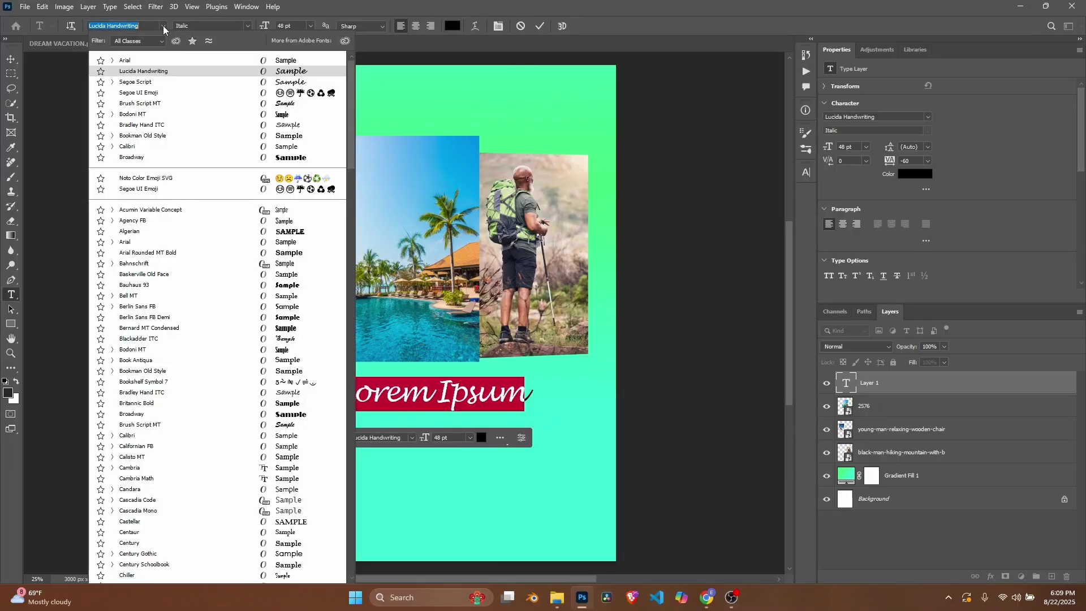
{"action": "left_click", "coordinate": [140, 72]}
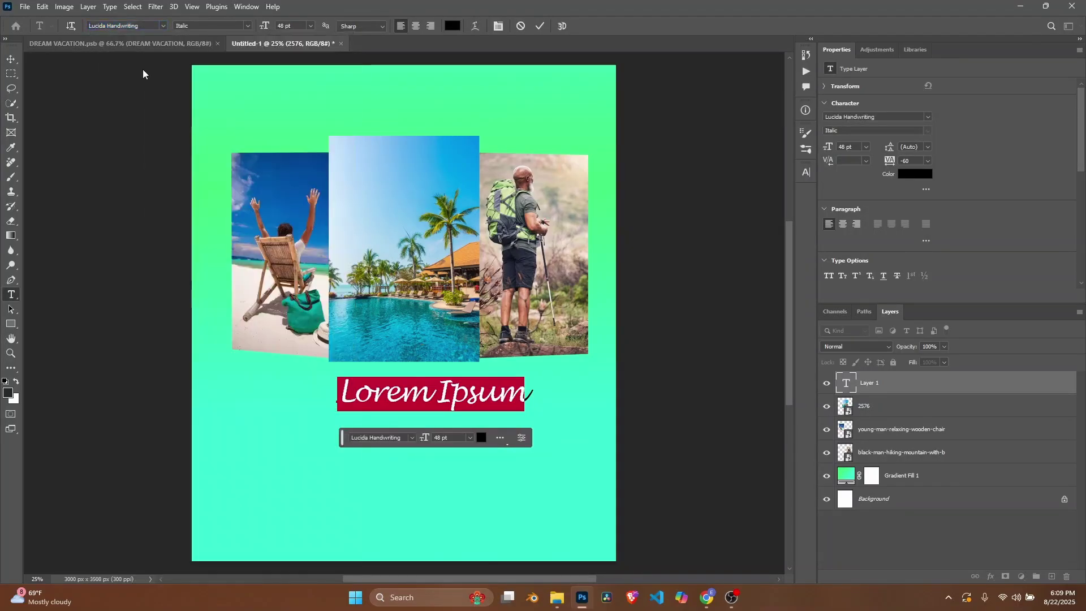
{"action": "left_click", "coordinate": [249, 25]}
{"action": "left_click", "coordinate": [212, 36]}
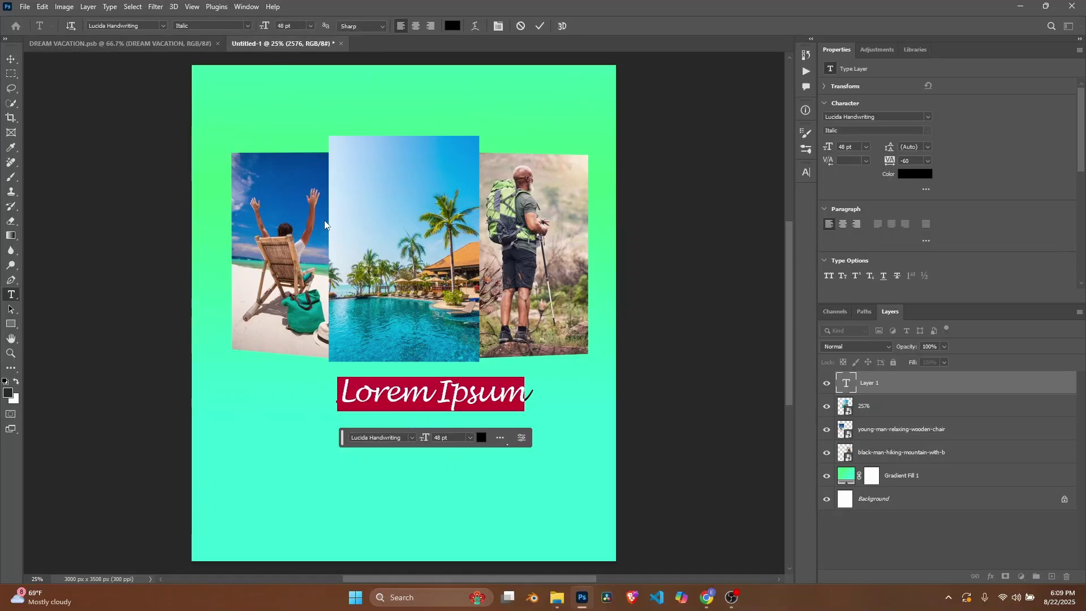
{"action": "left_click", "coordinate": [416, 26]}
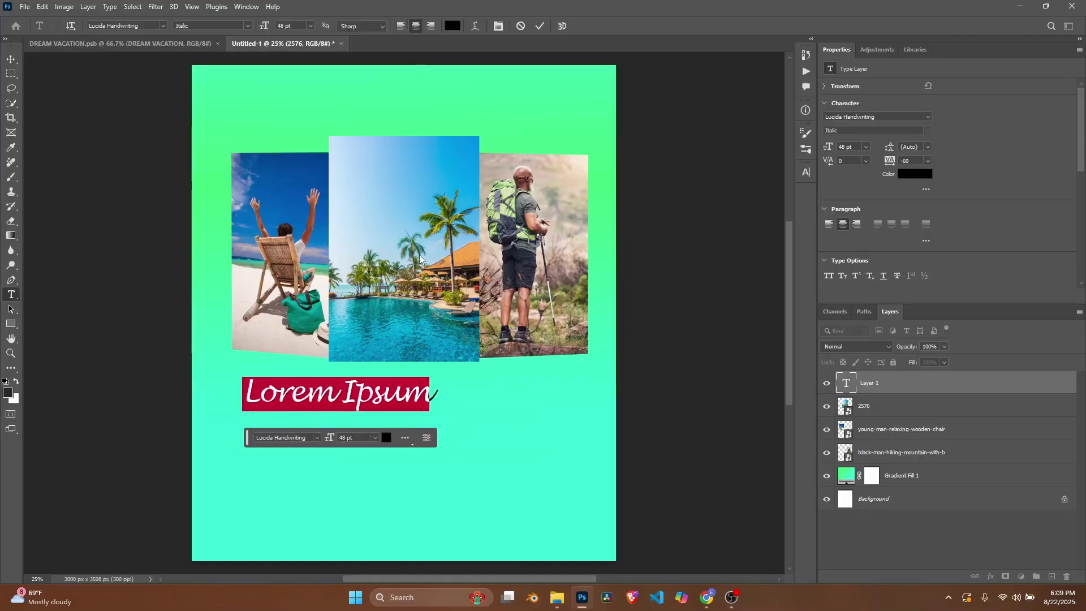
Replace the placeholder text with DREAM and VACATION on two lines, and center the title directly beneath the pool photo
{"action": "key", "text": "BackSpace"}
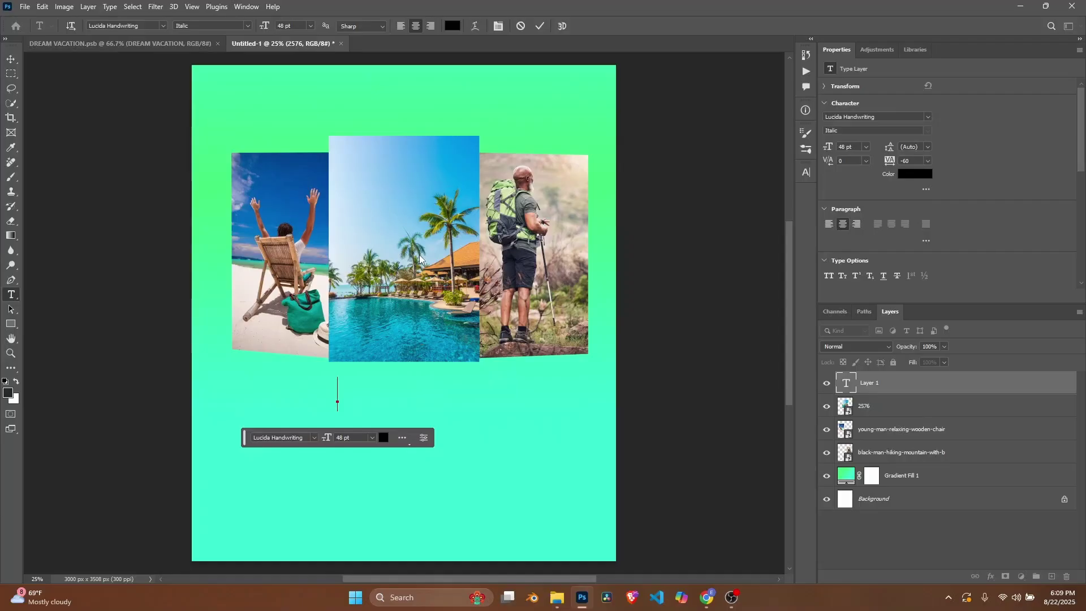
{"action": "type", "text": "dre"}
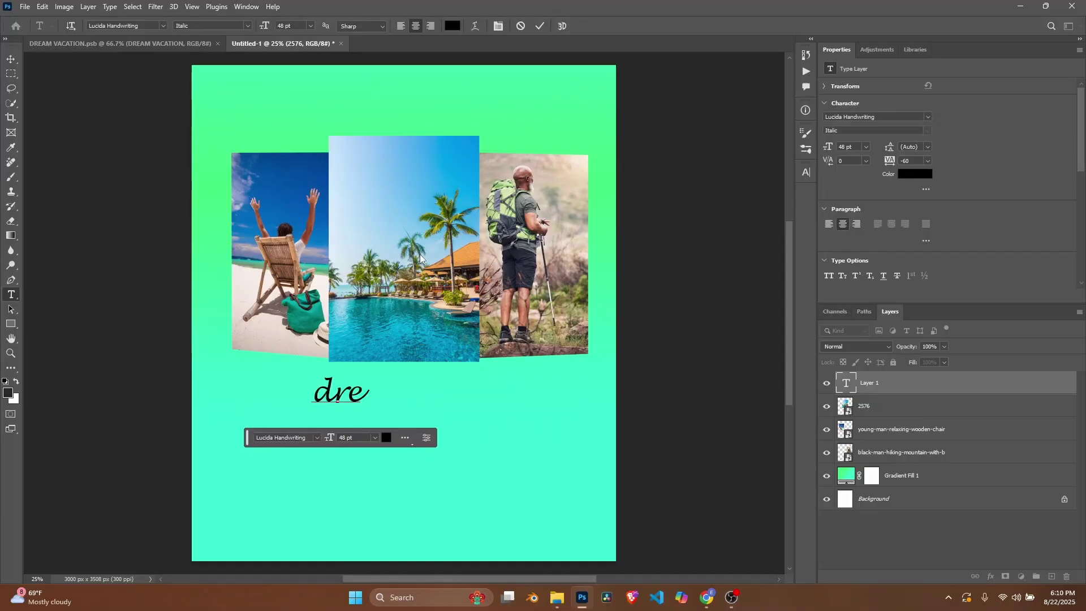
{"action": "key", "text": "BackSpace"}
{"action": "key", "text": "BackSpace"}
{"action": "key", "text": "BackSpace"}
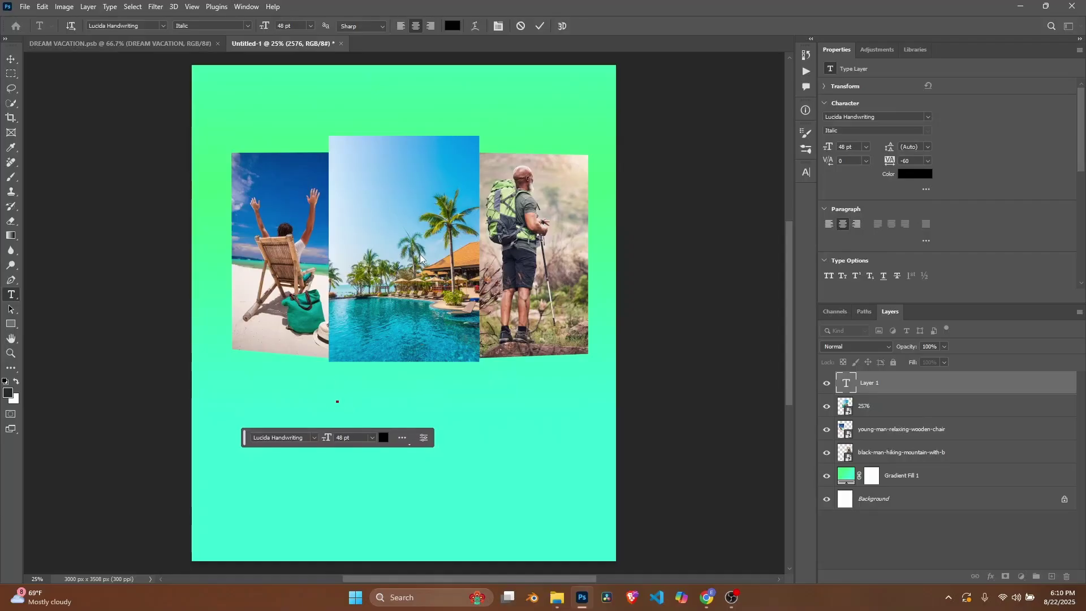
{"action": "type", "text": "DRE"}
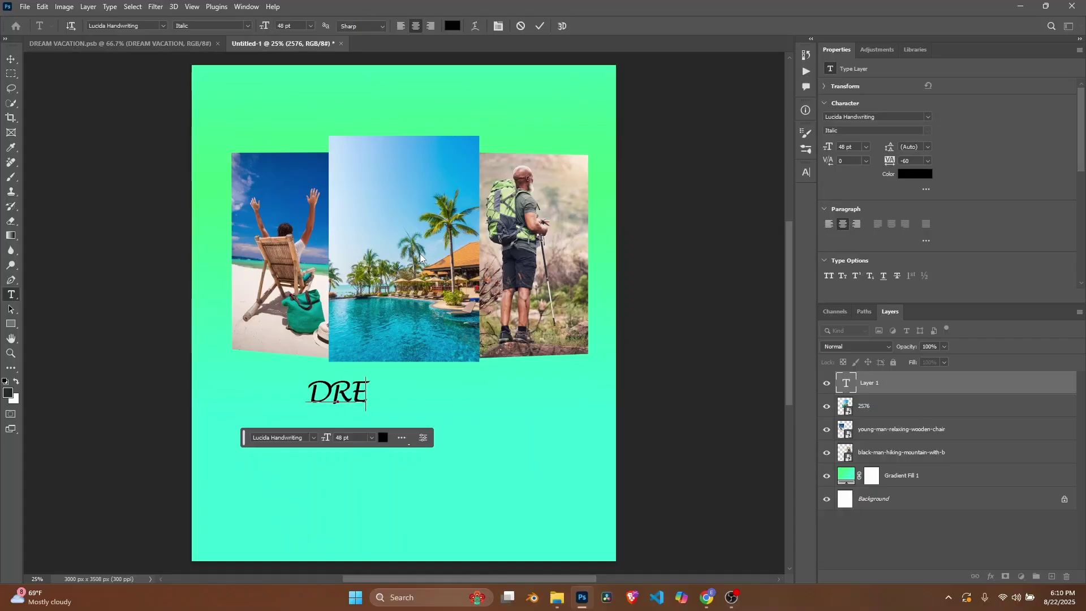
{"action": "type", "text": "AM"}
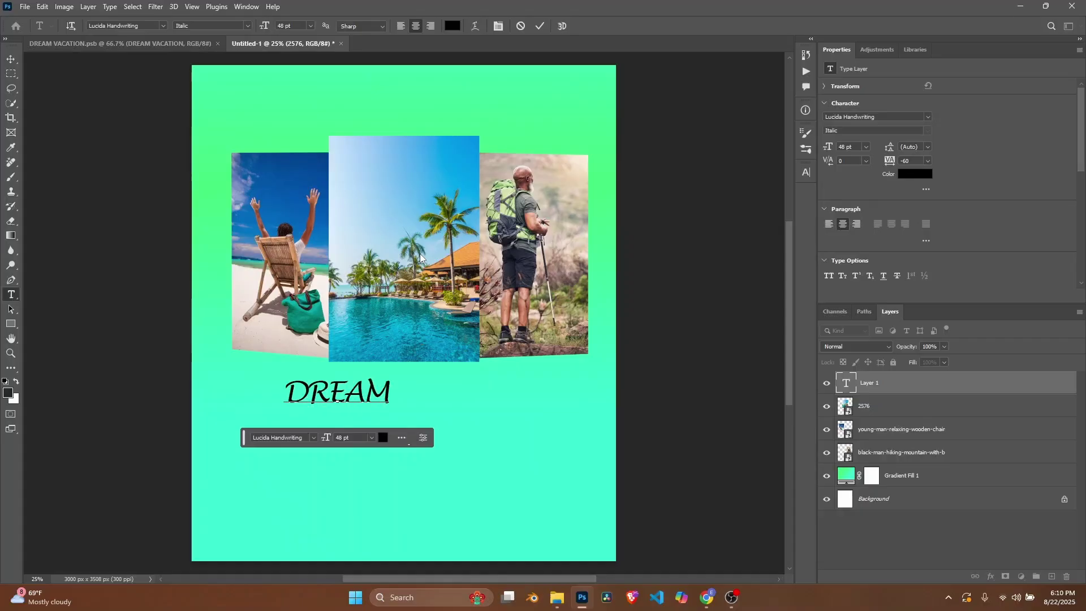
{"action": "key", "text": "Return"}
{"action": "type", "text": "VACA"}
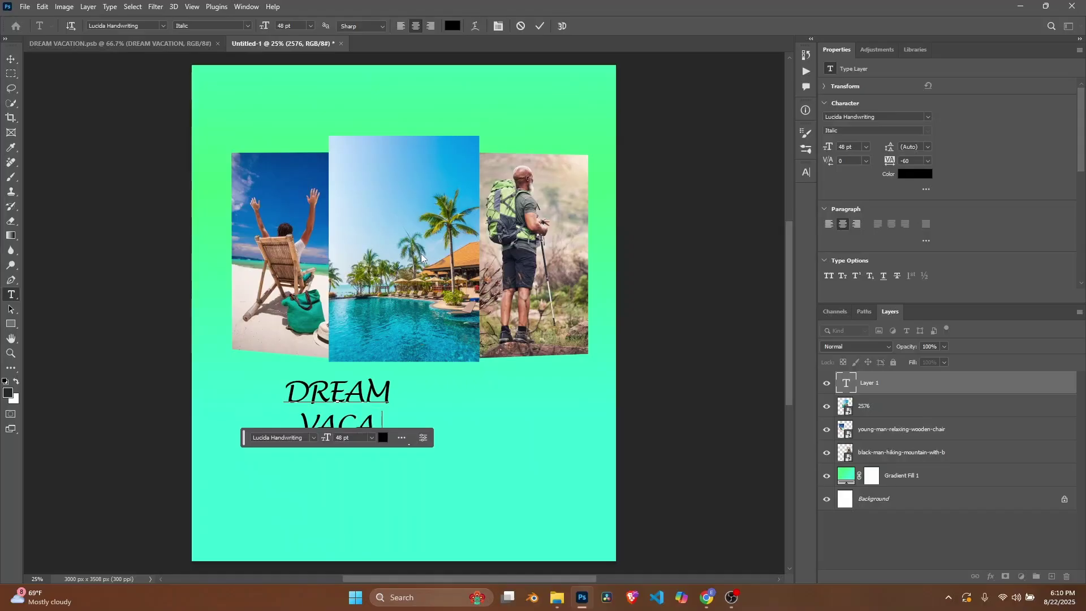
{"action": "type", "text": "TION"}
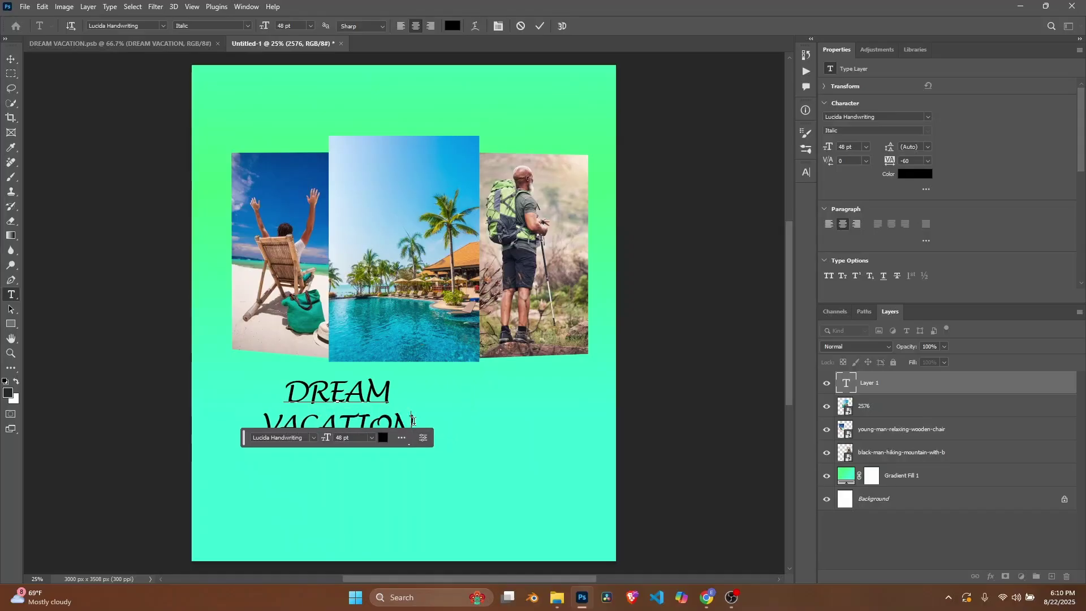
{"action": "left_click", "coordinate": [13, 60]}
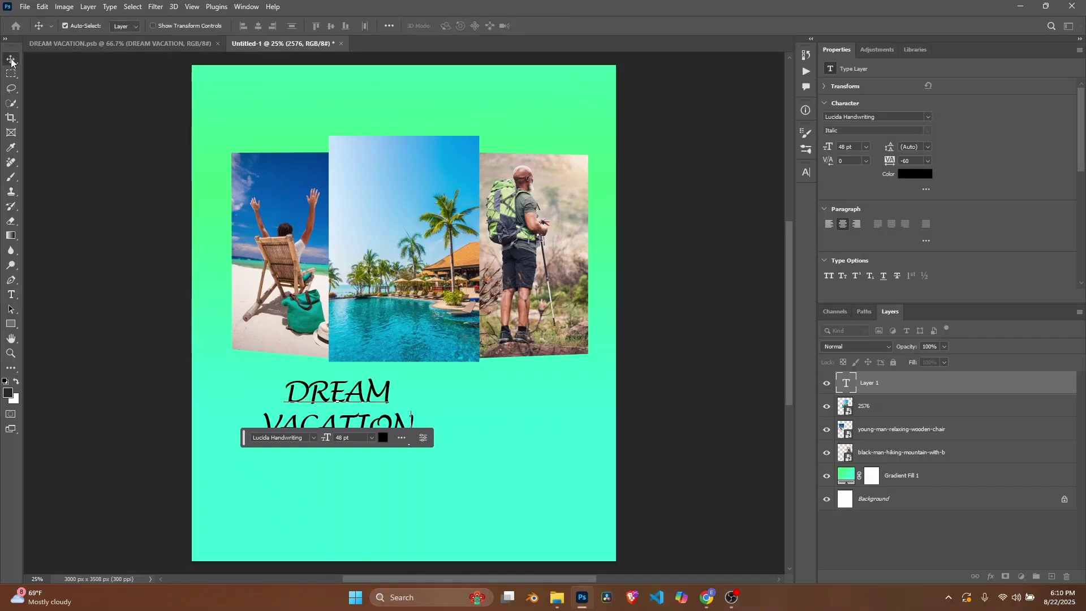
{"action": "left_click_drag", "start_coordinate": [371, 395], "coordinate": [433, 387]}
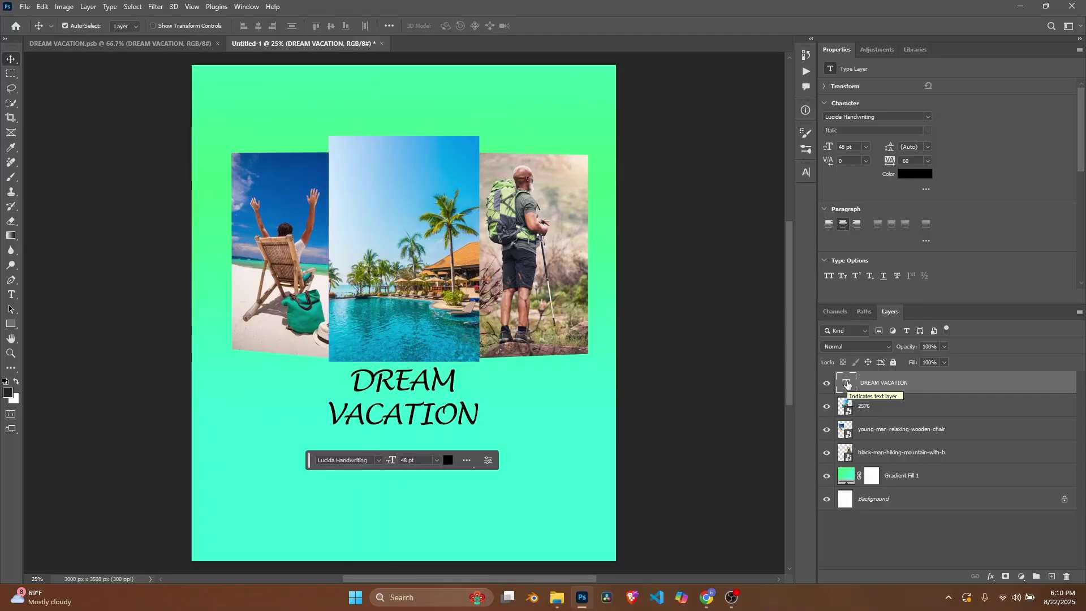
Change the DREAM VACATION text color to white (ffffff)
{"action": "double_click", "coordinate": [846, 384]}
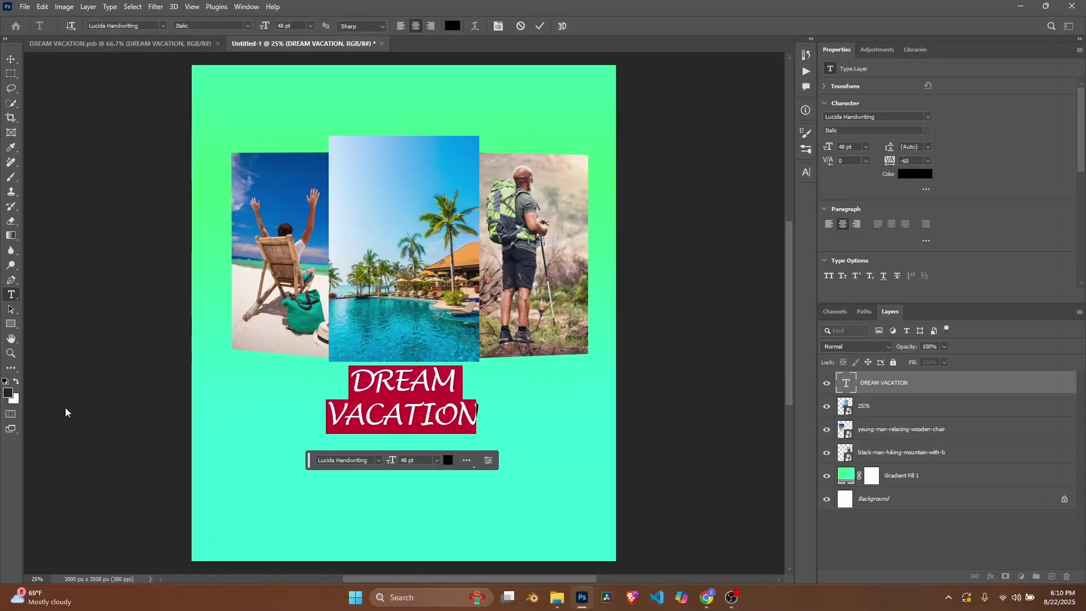
{"action": "left_click", "coordinate": [458, 30]}
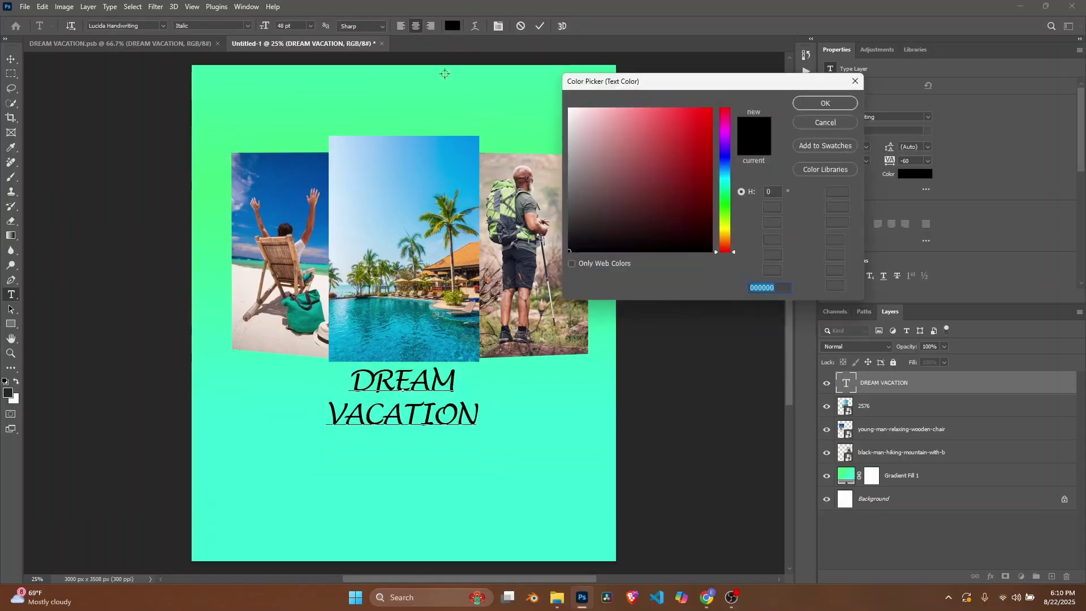
{"action": "left_click", "coordinate": [570, 109]}
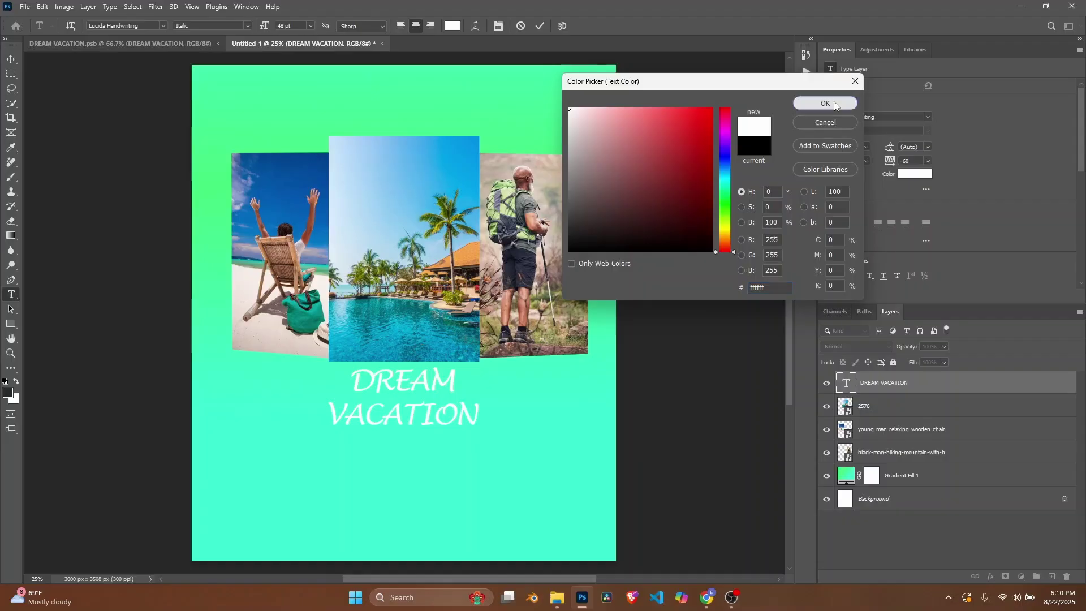
{"action": "left_click", "coordinate": [834, 103]}
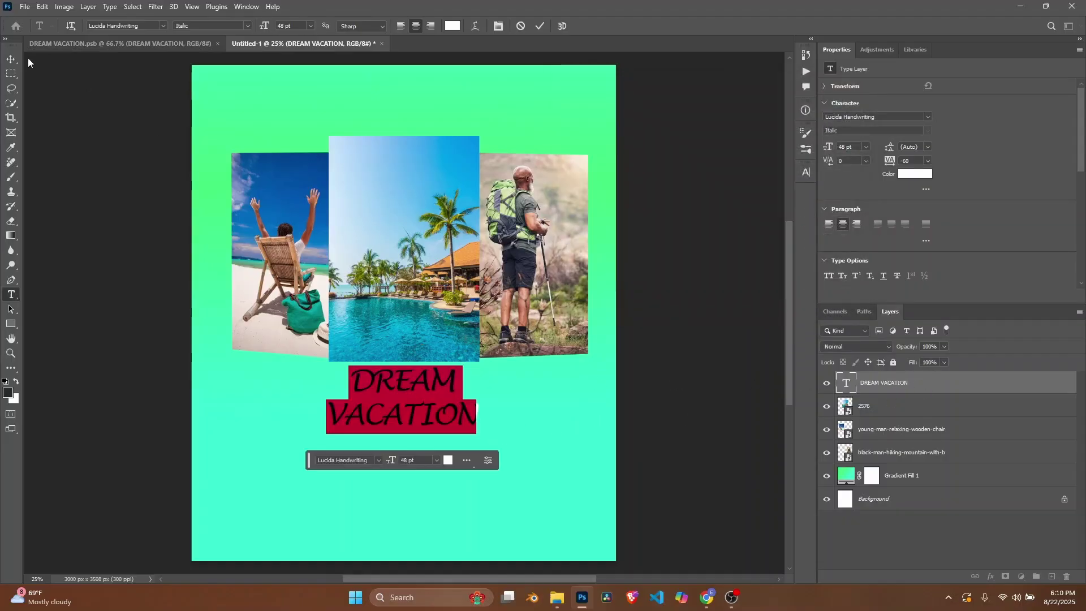
{"action": "left_click", "coordinate": [12, 59]}
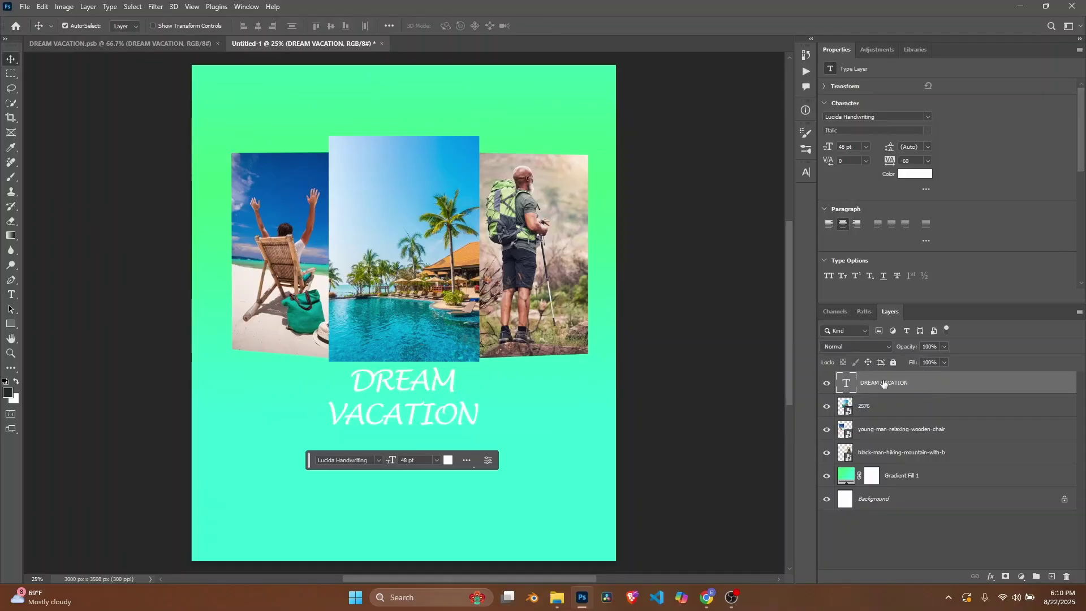
Add a drop shadow to the DREAM VACATION layer, reset it to defaults, and set opacity 100%, distance 21 px and size 32 px
{"action": "double_click", "coordinate": [941, 383]}
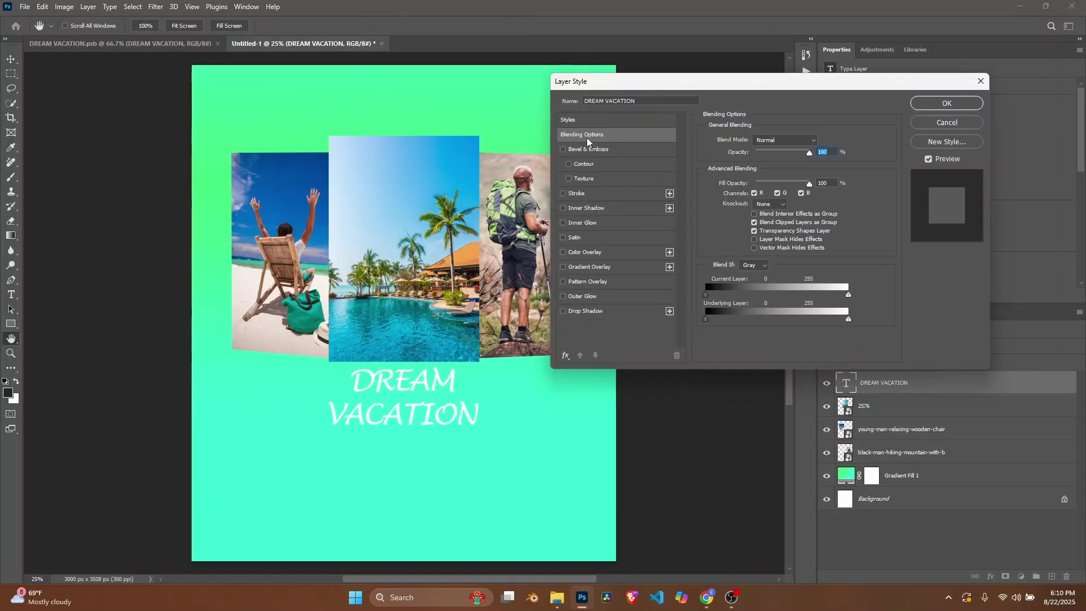
{"action": "left_click", "coordinate": [574, 311]}
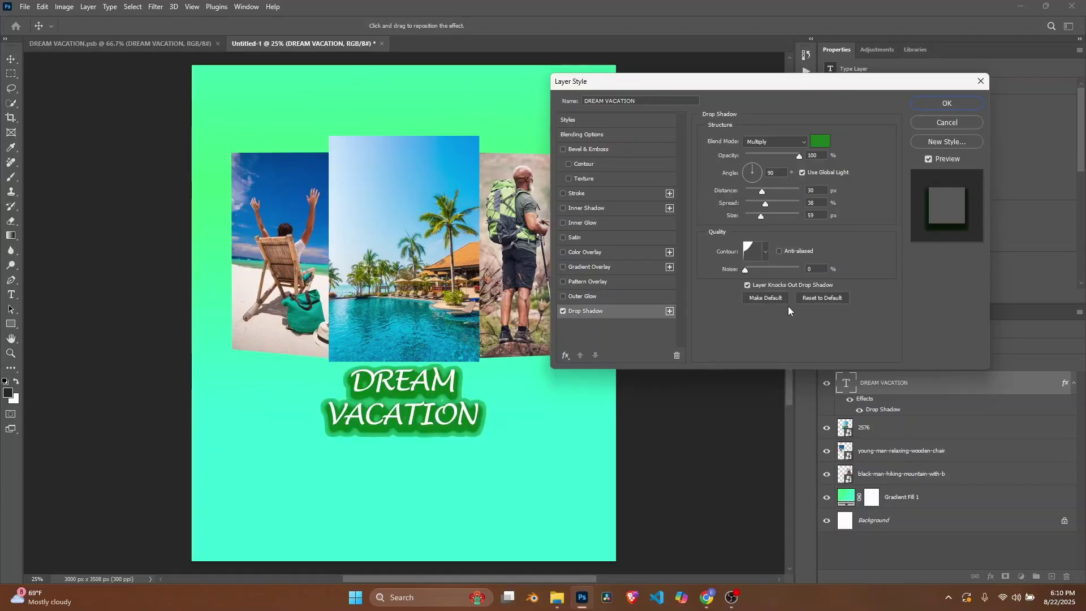
{"action": "left_click", "coordinate": [815, 296]}
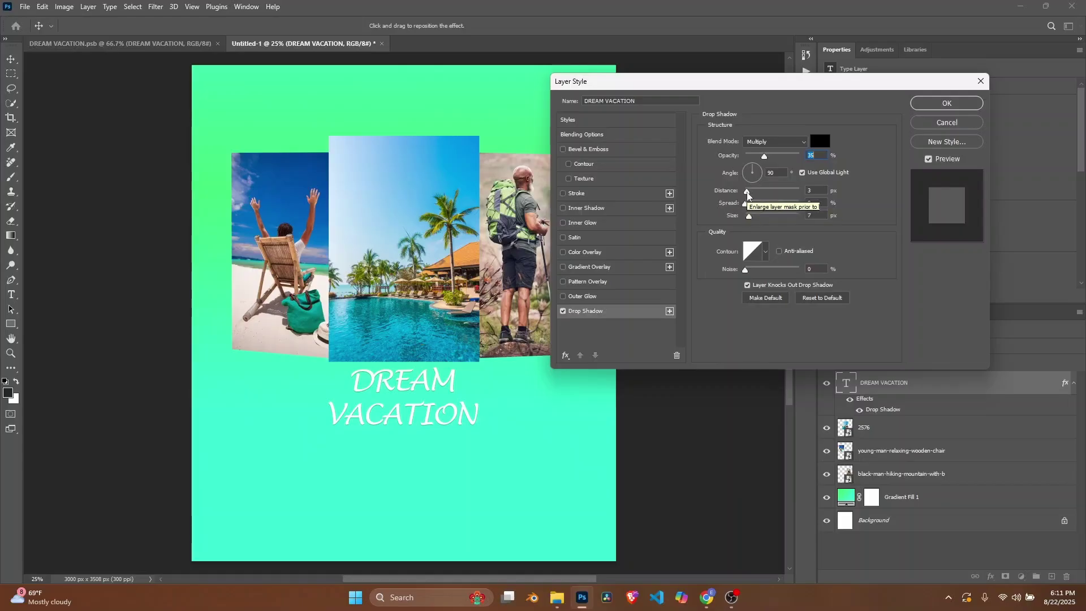
{"action": "left_click_drag", "start_coordinate": [766, 154], "coordinate": [766, 155]}
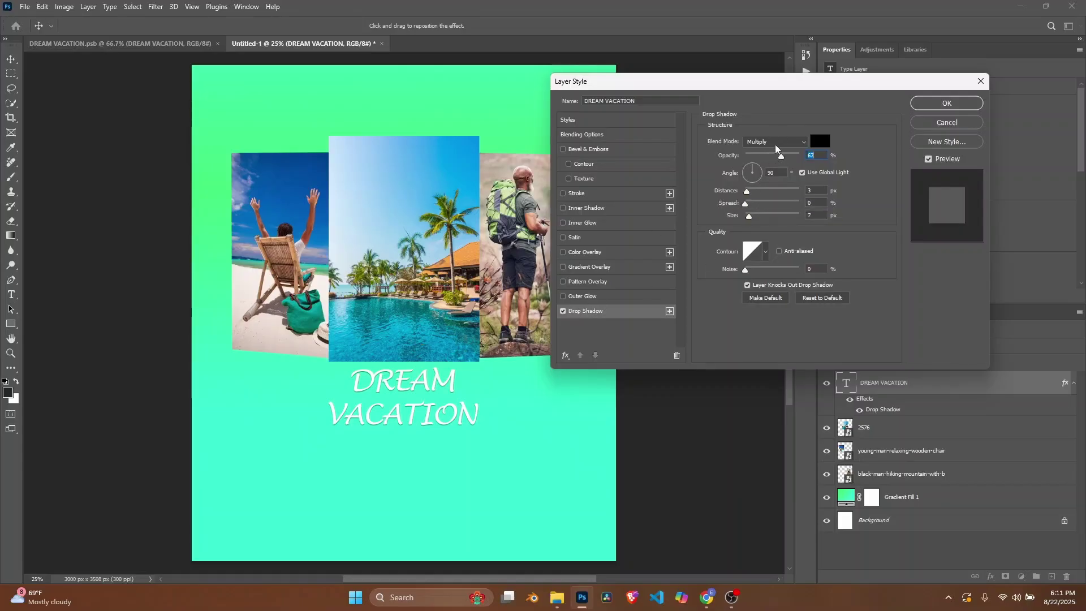
{"action": "left_click_drag", "start_coordinate": [784, 161], "coordinate": [813, 167]}
{"action": "left_click_drag", "start_coordinate": [746, 190], "coordinate": [755, 216]}
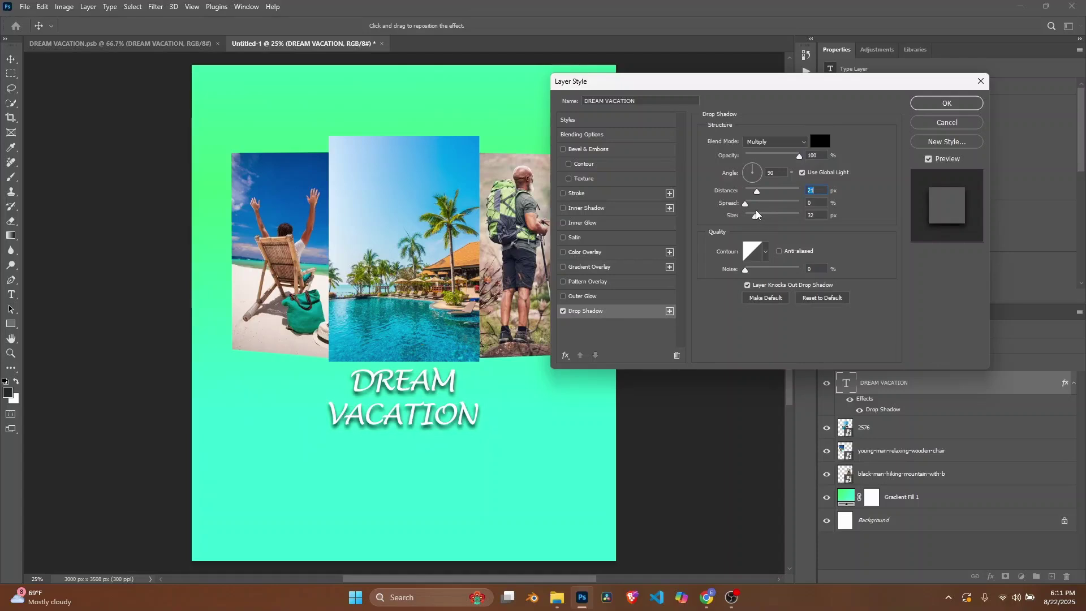
Give the title's drop shadow the fifth preset contour and a spread of 27%
{"action": "left_click", "coordinate": [766, 252]}
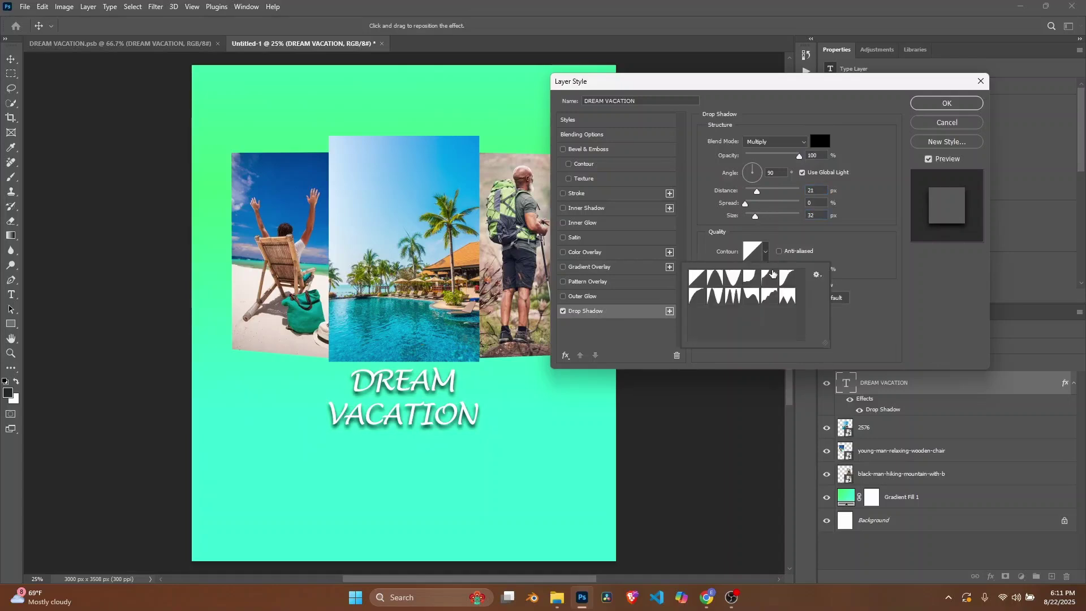
{"action": "left_click", "coordinate": [786, 277]}
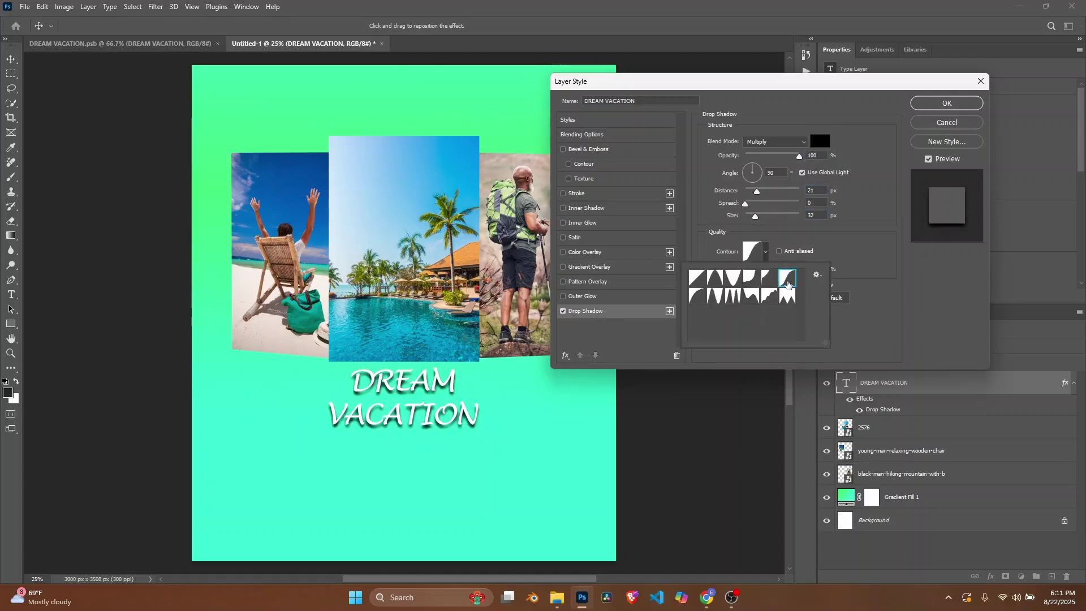
{"action": "left_click", "coordinate": [767, 278]}
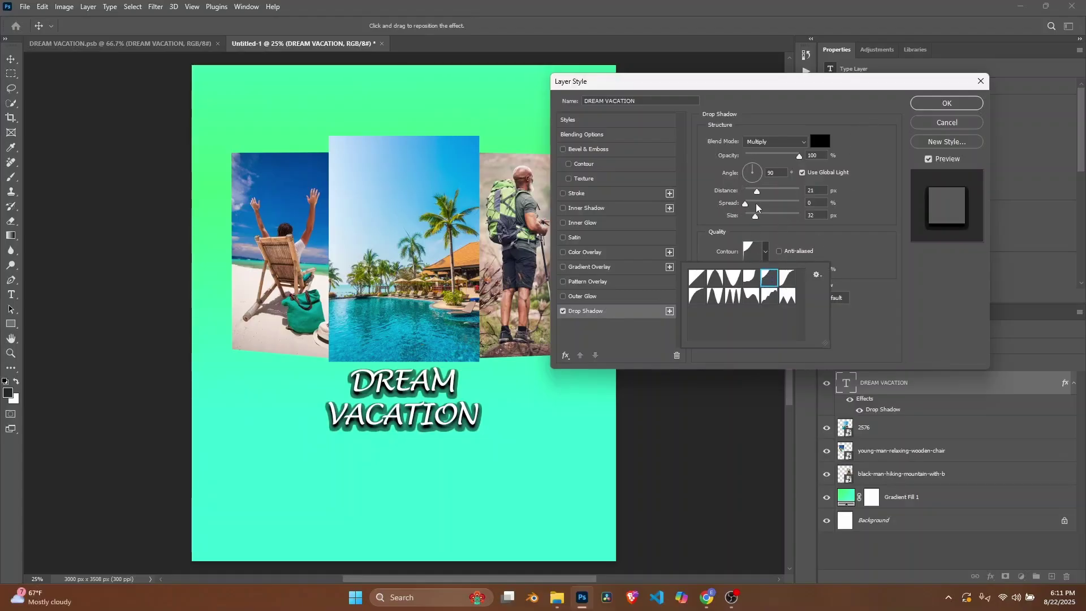
{"action": "left_click_drag", "start_coordinate": [745, 203], "coordinate": [762, 208]}
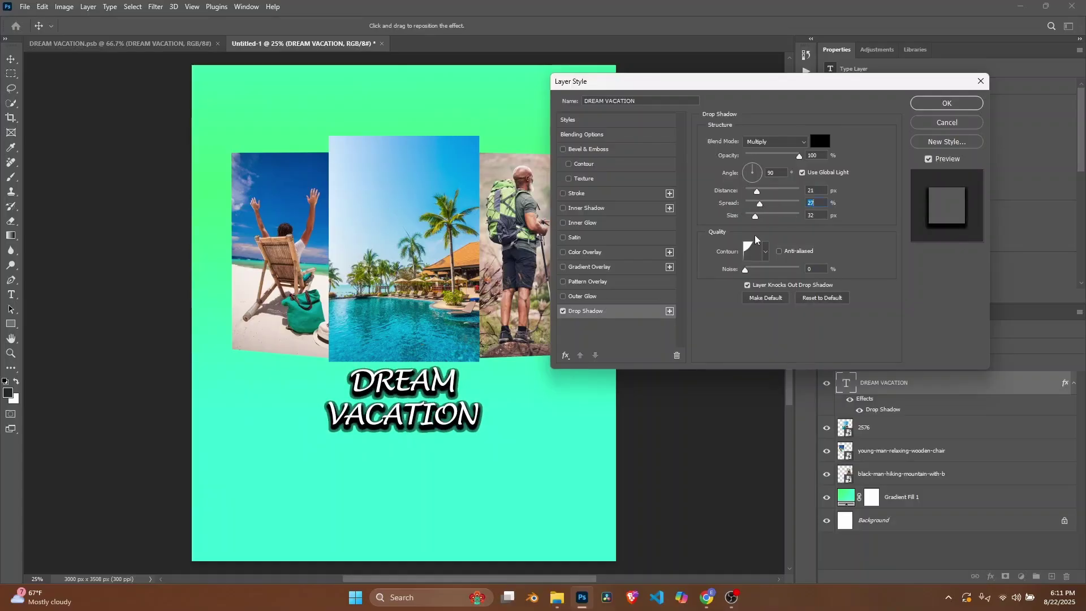
Change the drop shadow color to dark green (1d7319) and apply the layer style to the title
{"action": "left_click", "coordinate": [821, 136]}
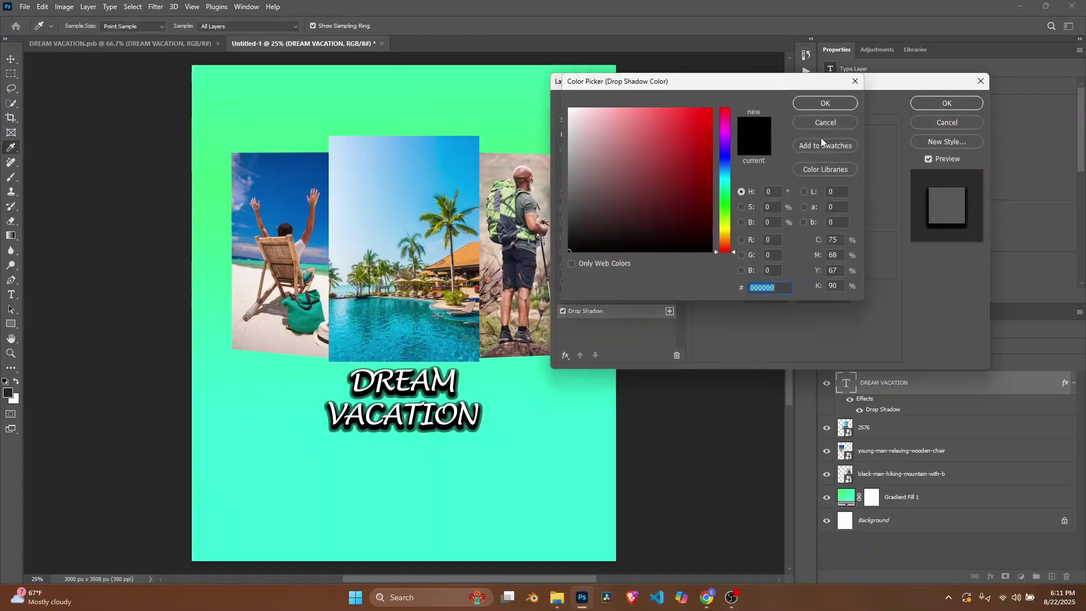
{"action": "left_click", "coordinate": [724, 205]}
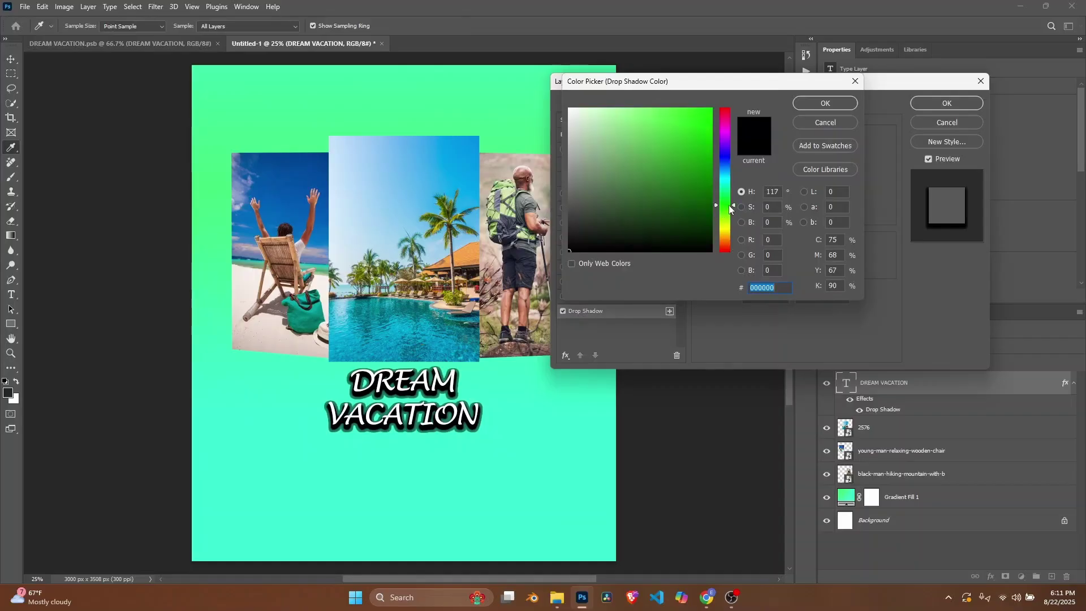
{"action": "left_click", "coordinate": [681, 186]}
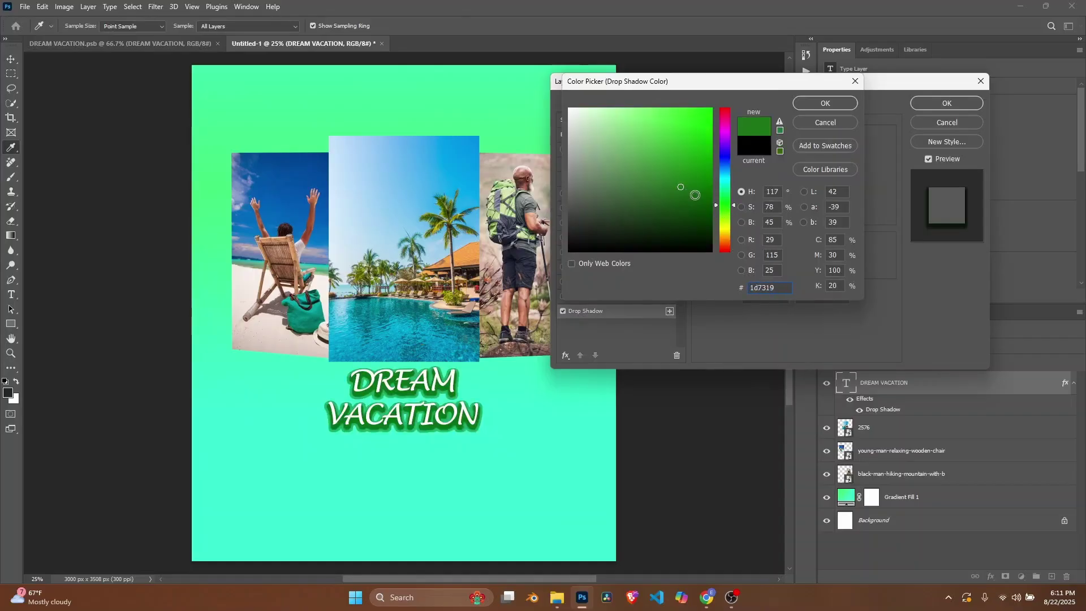
{"action": "left_click", "coordinate": [806, 107]}
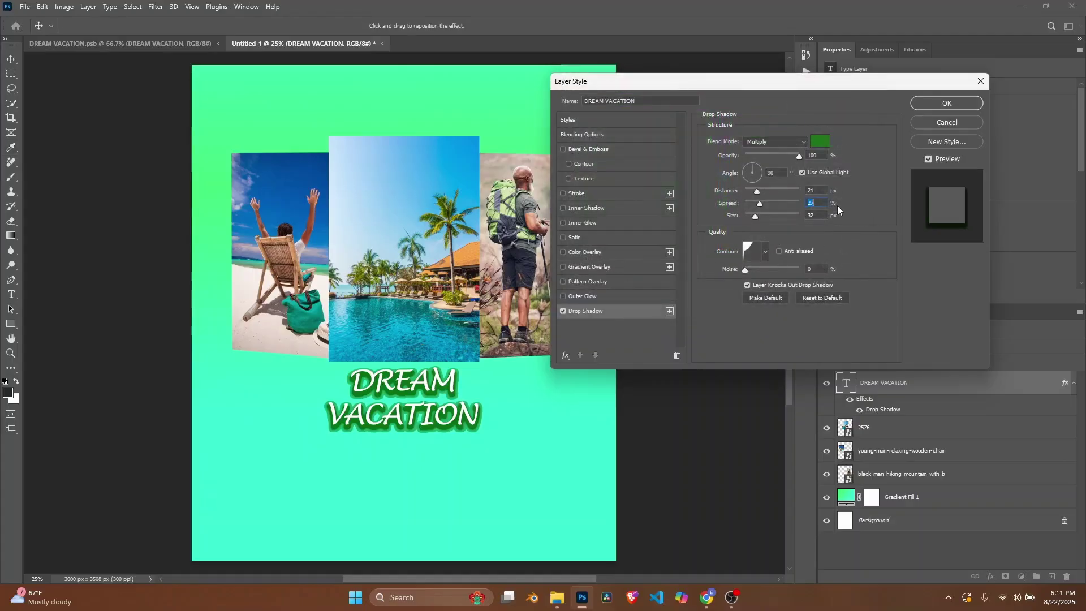
{"action": "left_click", "coordinate": [945, 104]}
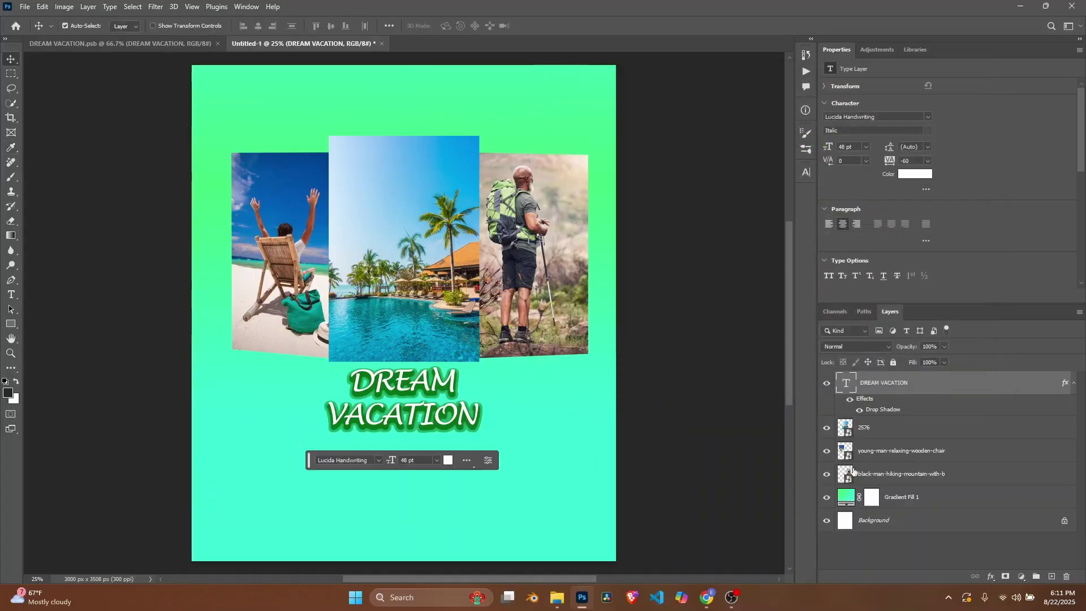
Enlarge the DREAM VACATION text to 68 pt and center it so DREAM overlaps the pool photo's bottom edge
{"action": "double_click", "coordinate": [845, 385]}
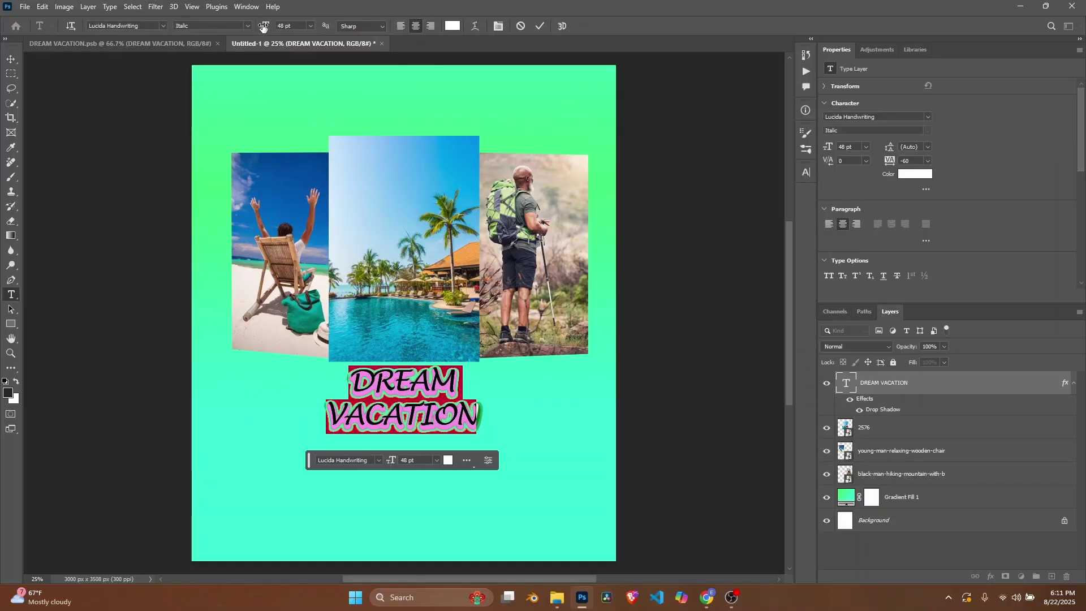
{"action": "left_click_drag", "start_coordinate": [263, 26], "coordinate": [273, 29]}
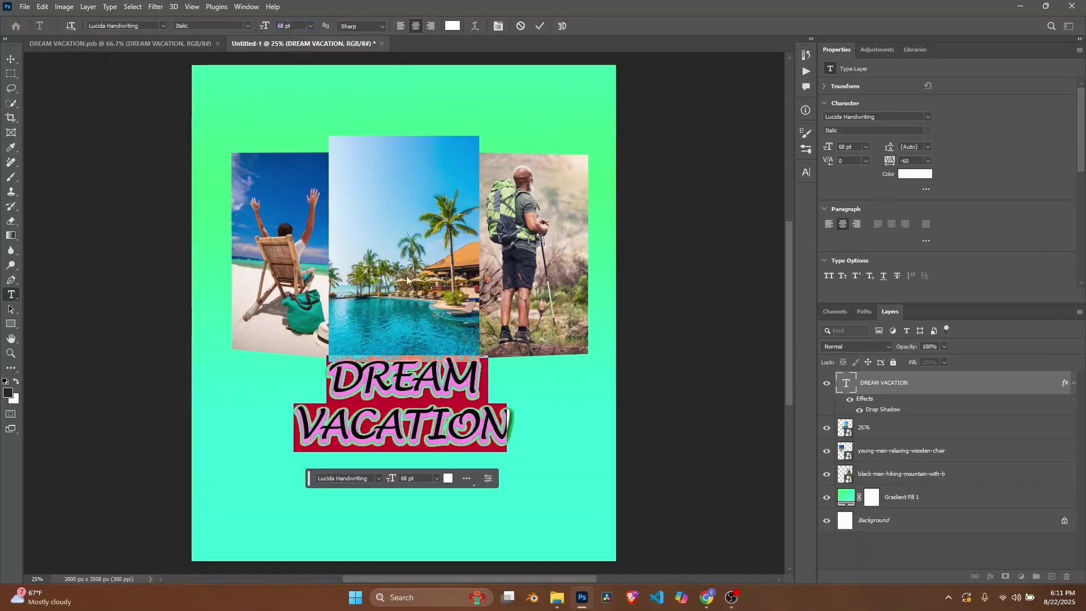
{"action": "left_click_drag", "start_coordinate": [525, 446], "coordinate": [524, 402]}
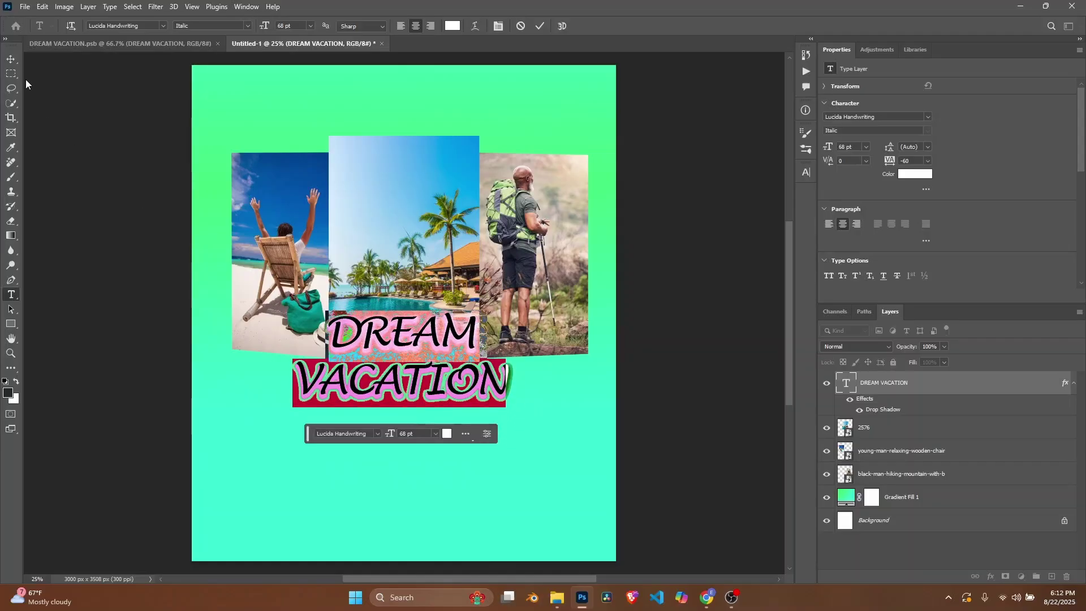
{"action": "left_click", "coordinate": [11, 59]}
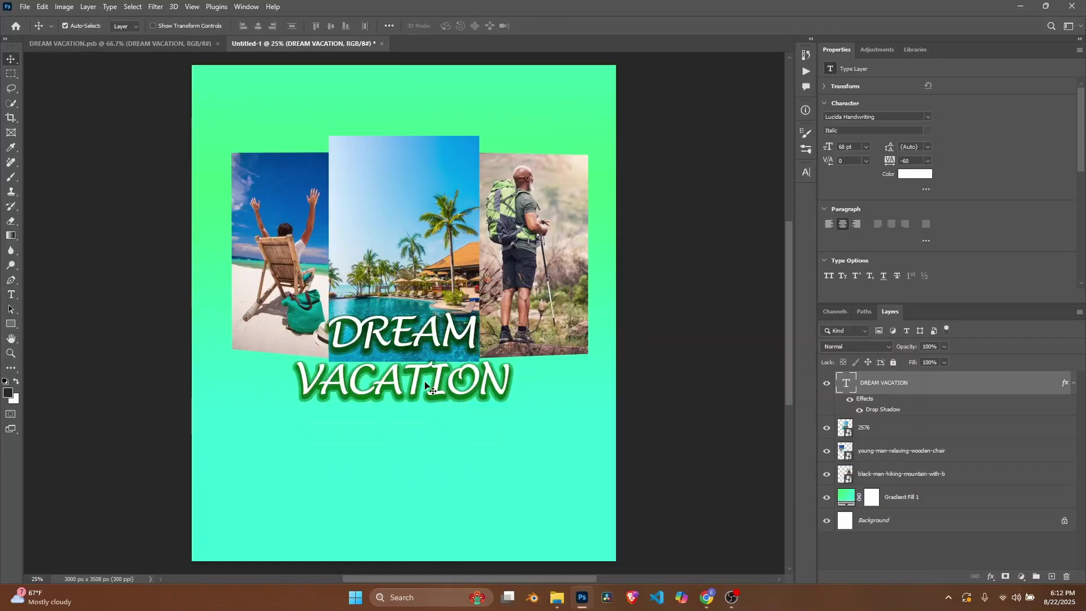
{"action": "mouse_move", "coordinate": [424, 382]}
{"action": "left_mouse_down"}
{"action": "mouse_move", "coordinate": [416, 417]}
{"action": "mouse_move", "coordinate": [426, 397]}
{"action": "left_mouse_up"}
{"action": "left_click_drag", "start_coordinate": [427, 402], "coordinate": [401, 424]}
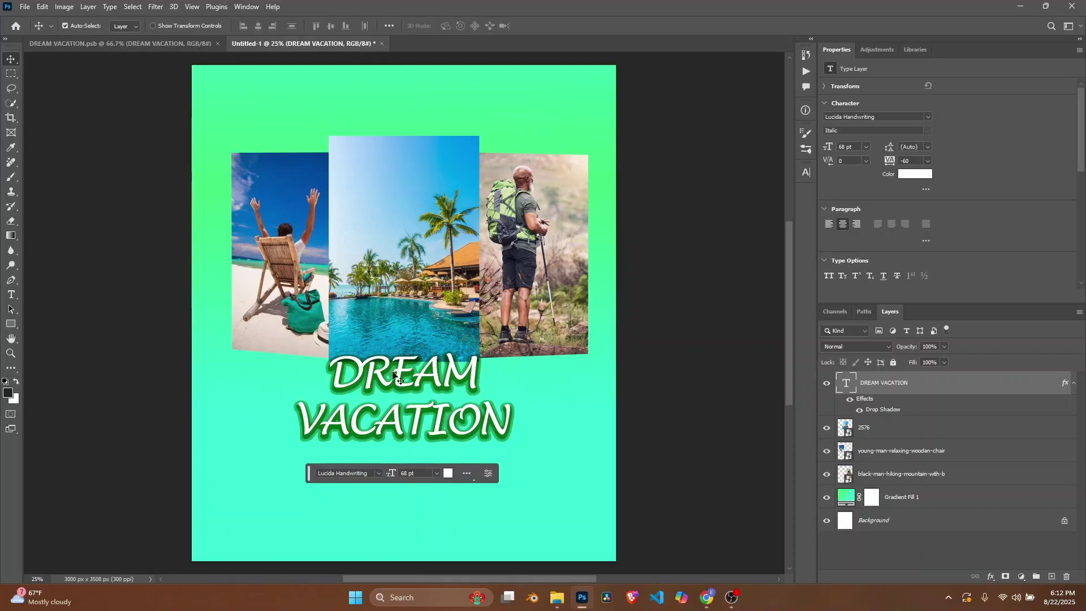
{"action": "left_click_drag", "start_coordinate": [446, 420], "coordinate": [448, 415]}
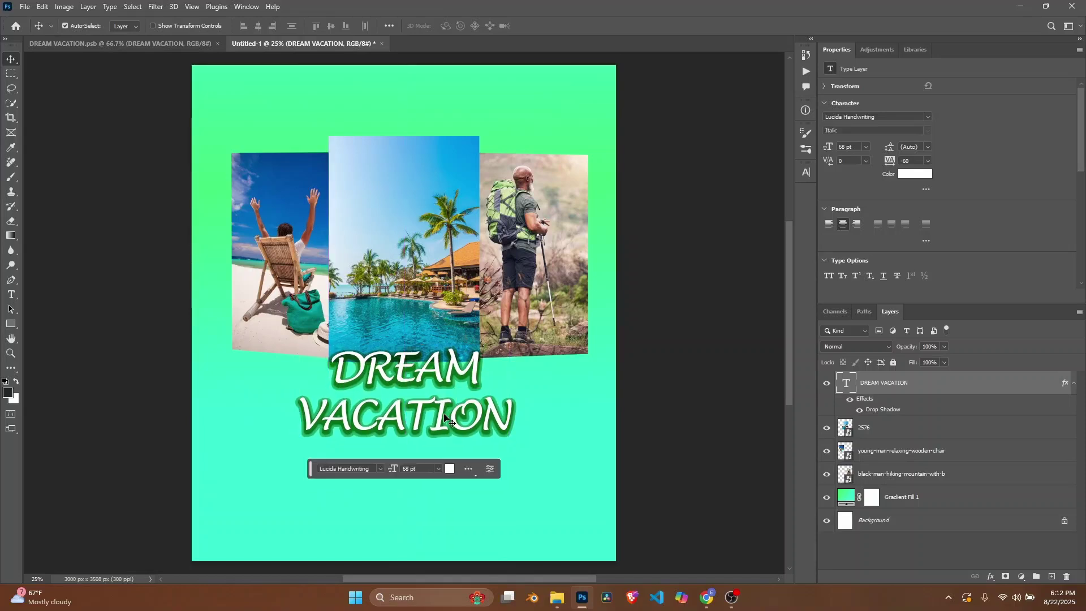
Rotate the title counterclockwise to about -8.83° and shift it slightly up over the pool photo's lower edge
{"action": "key", "text": "ctrl+t"}
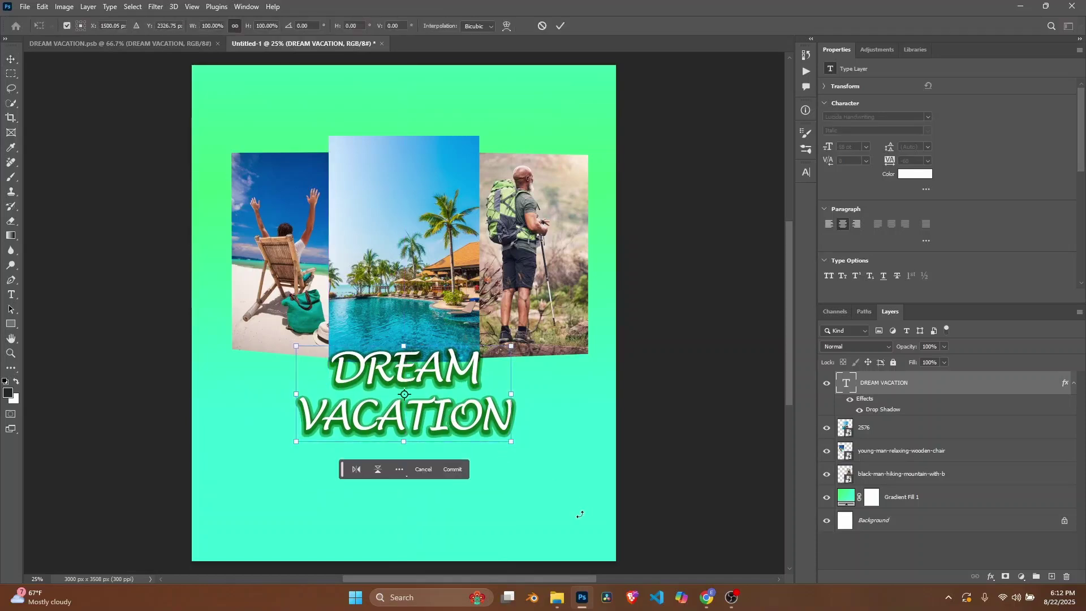
{"action": "left_click_drag", "start_coordinate": [516, 443], "coordinate": [519, 431]}
{"action": "left_click_drag", "start_coordinate": [455, 394], "coordinate": [455, 390]}
{"action": "key", "text": "Return"}
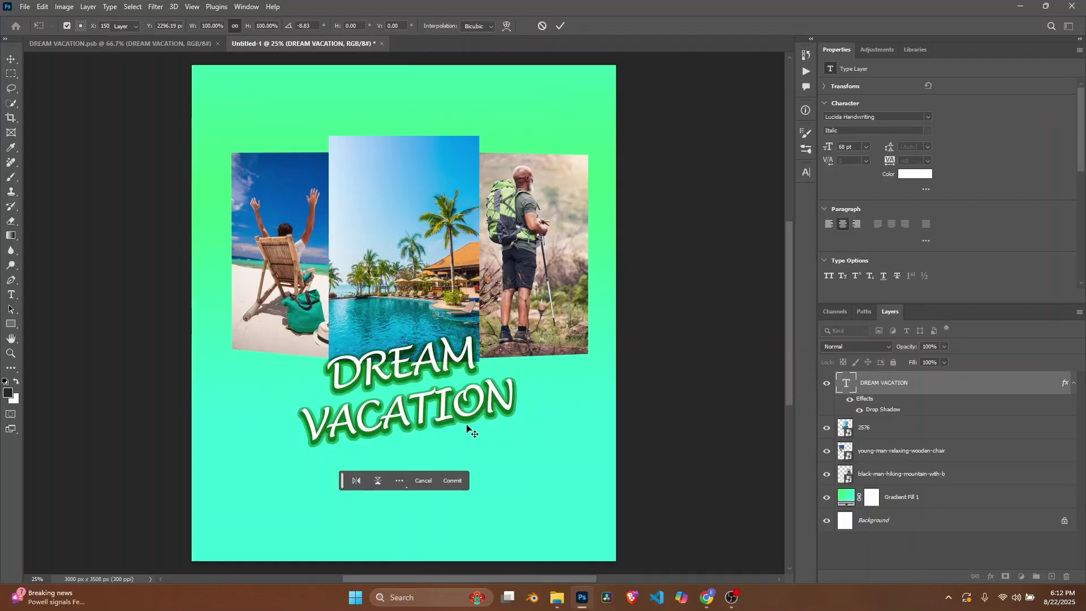
{"action": "key", "text": "ctrl+z"}
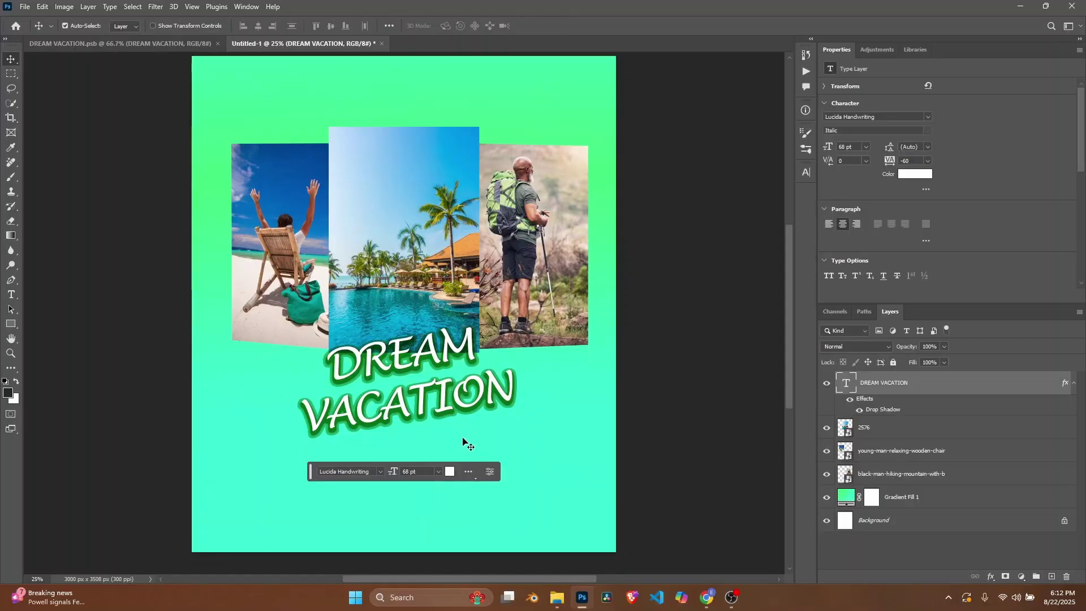
{"action": "key", "text": "ctrl+shift+z"}
Select the title together with the three photo layers and move them up and slightly left on the poster
{"action": "scroll", "coordinate": [462, 440], "scroll_direction": "down", "scroll_amount": 1}
{"action": "left_click", "coordinate": [889, 477]}
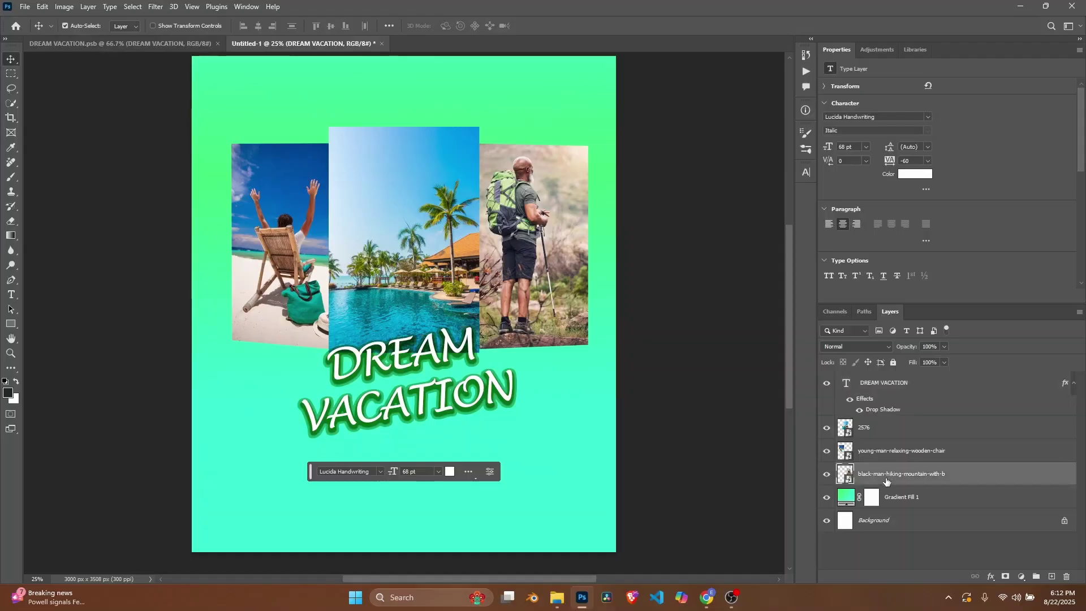
{"action": "left_click", "coordinate": [880, 388], "text": "shift"}
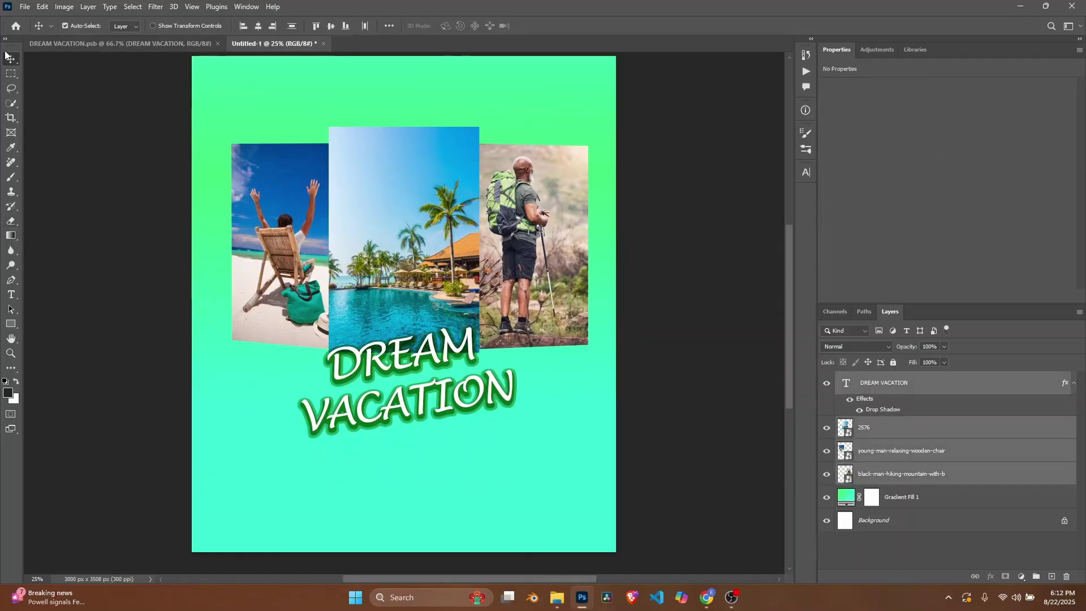
{"action": "mouse_move", "coordinate": [368, 283]}
{"action": "left_mouse_down"}
{"action": "mouse_move", "coordinate": [368, 245]}
{"action": "mouse_move", "coordinate": [362, 265]}
{"action": "left_mouse_up"}
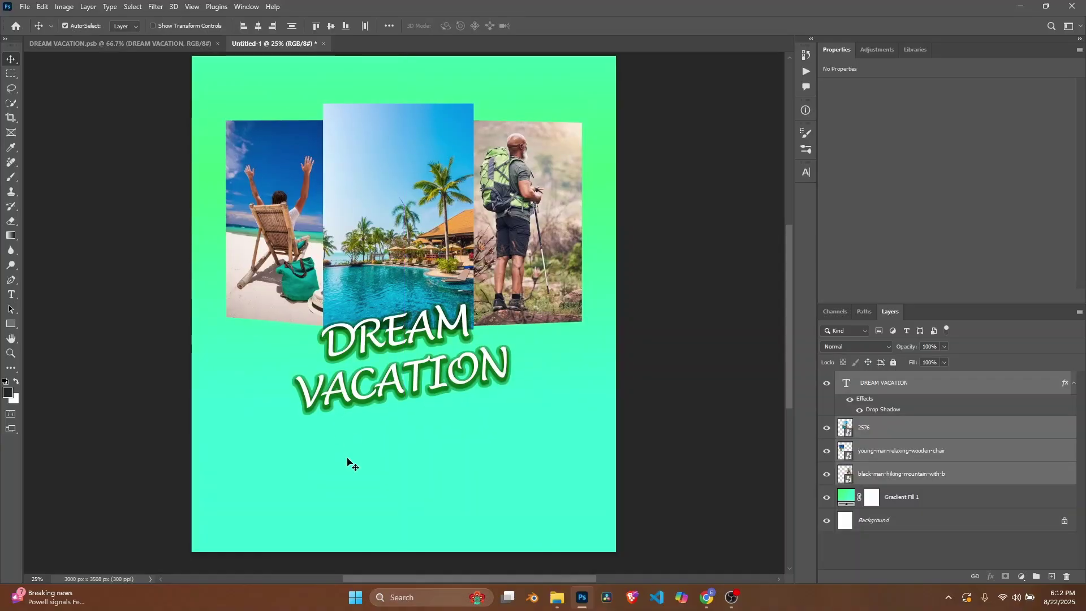
Find the realistic cloud element image in the Downloads folder and place it into the Photoshop poster document
{"action": "left_click", "coordinate": [557, 597]}
{"action": "scroll", "coordinate": [515, 373], "scroll_direction": "down", "scroll_amount": 10}
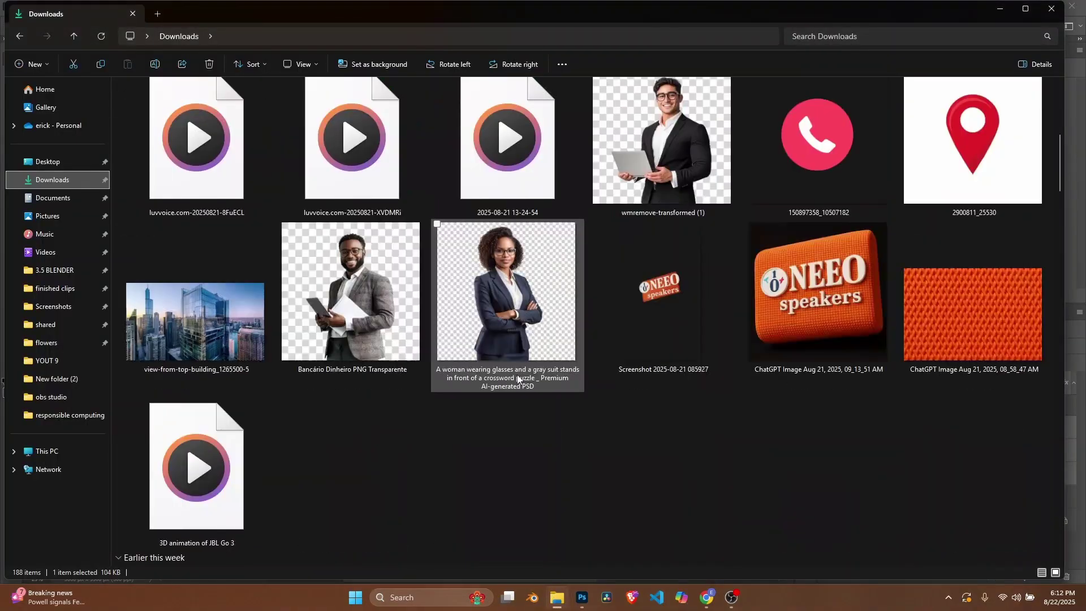
{"action": "scroll", "coordinate": [520, 381], "scroll_direction": "down", "scroll_amount": 3}
{"action": "scroll", "coordinate": [520, 386], "scroll_direction": "down", "scroll_amount": 5}
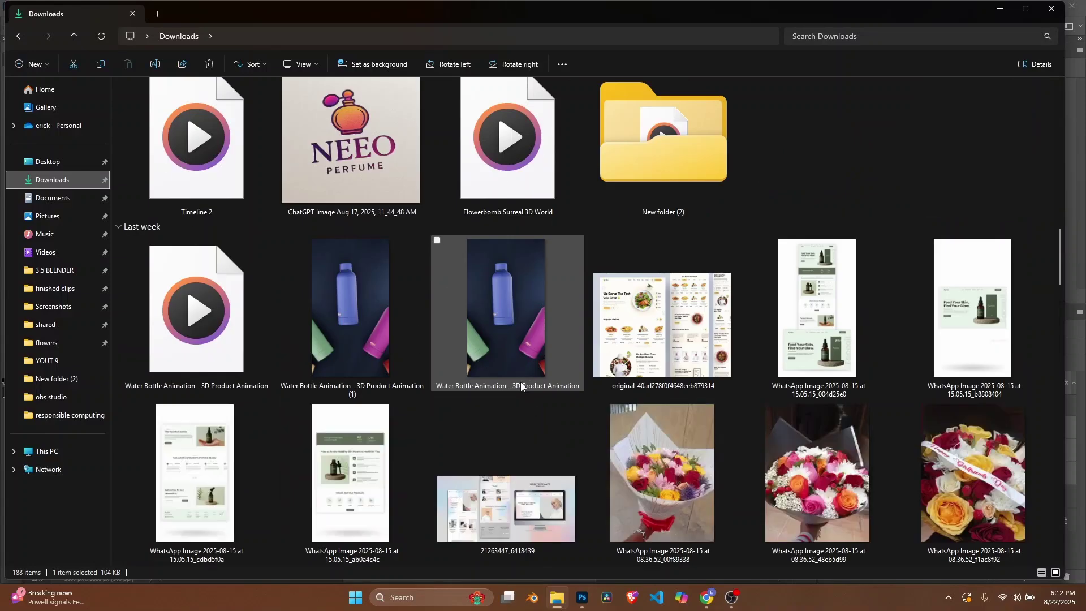
{"action": "scroll", "coordinate": [517, 385], "scroll_direction": "down", "scroll_amount": 10}
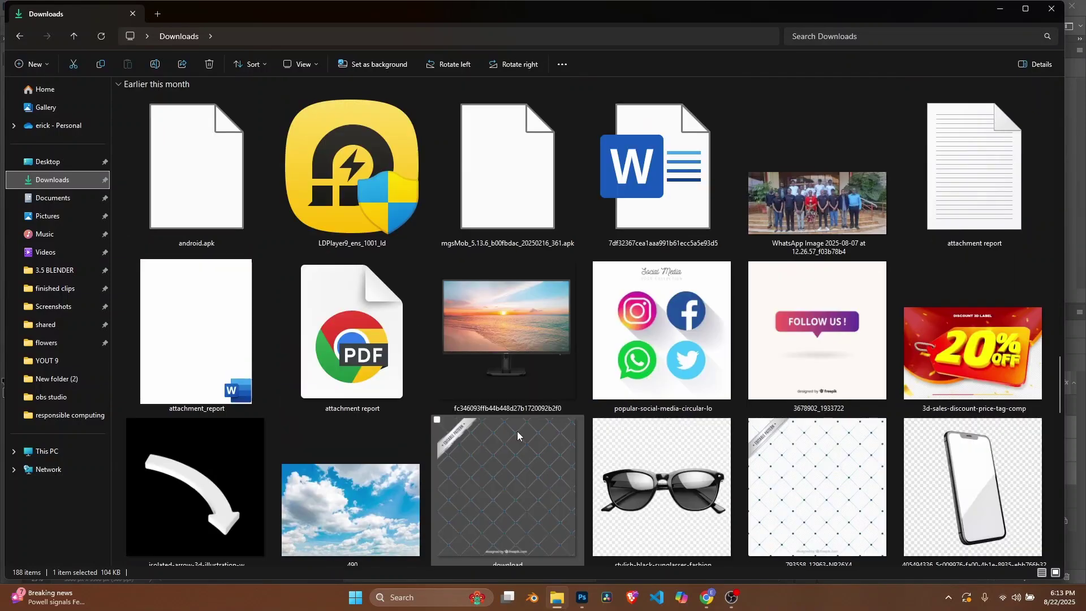
{"action": "scroll", "coordinate": [517, 435], "scroll_direction": "down", "scroll_amount": 5}
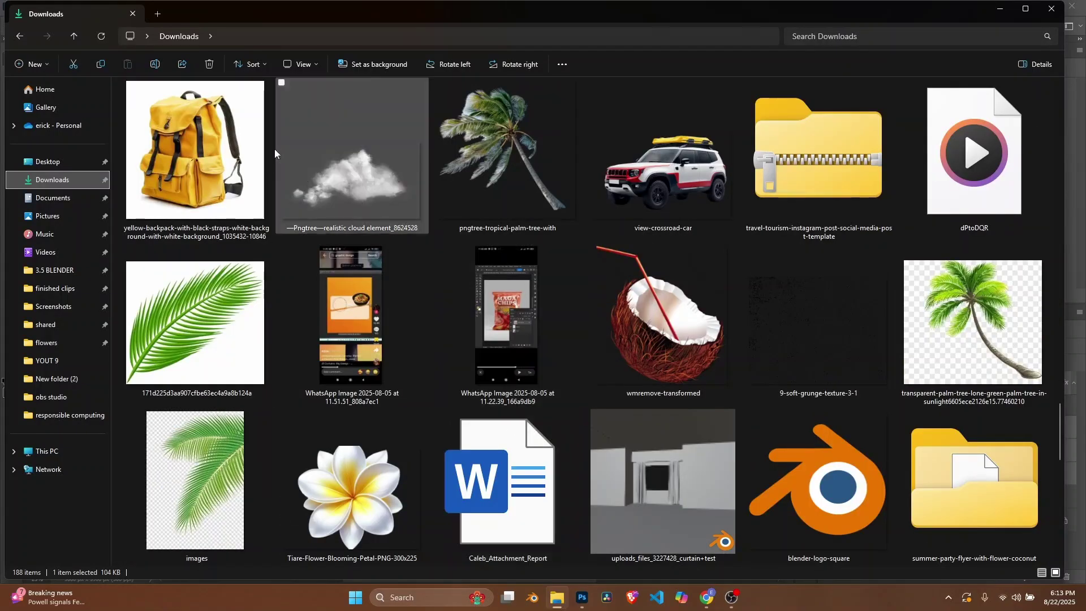
{"action": "left_click_drag", "start_coordinate": [324, 178], "coordinate": [284, 133]}
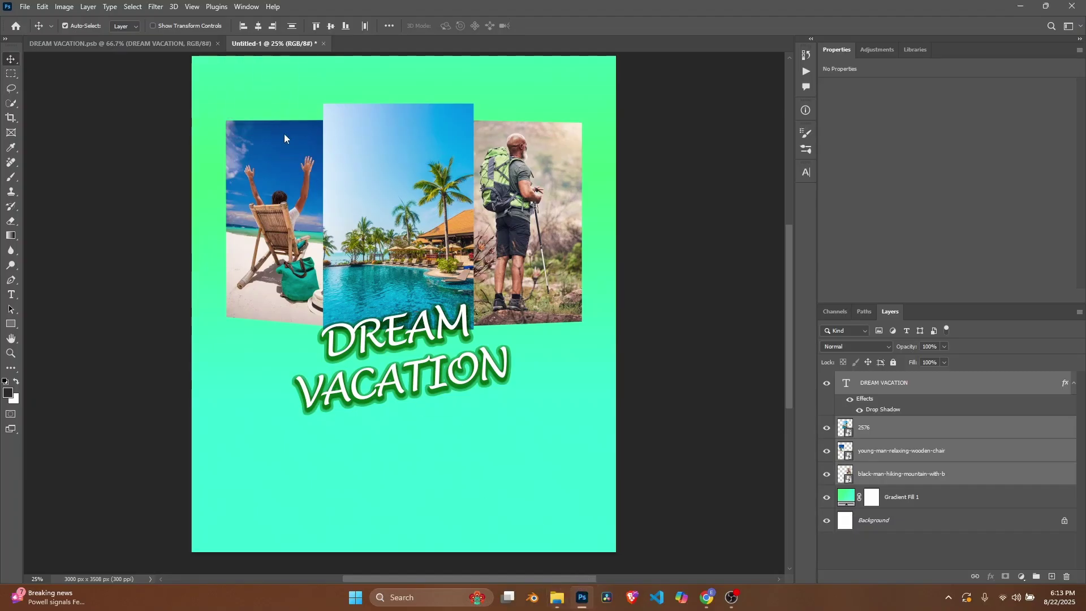
Scale the placed cloud image down to about 20.69% and position it in the poster's upper-left corner above the beach photo
{"action": "left_click_drag", "start_coordinate": [431, 318], "coordinate": [368, 200]}
{"action": "scroll", "coordinate": [390, 231], "scroll_direction": "up", "scroll_amount": 2}
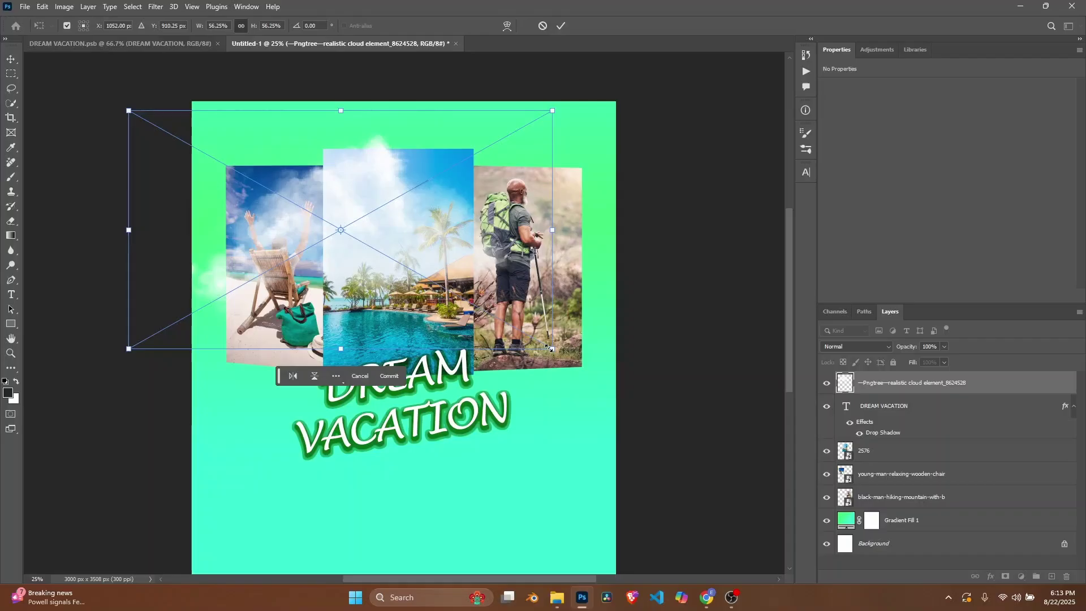
{"action": "left_click_drag", "start_coordinate": [548, 347], "coordinate": [327, 222]}
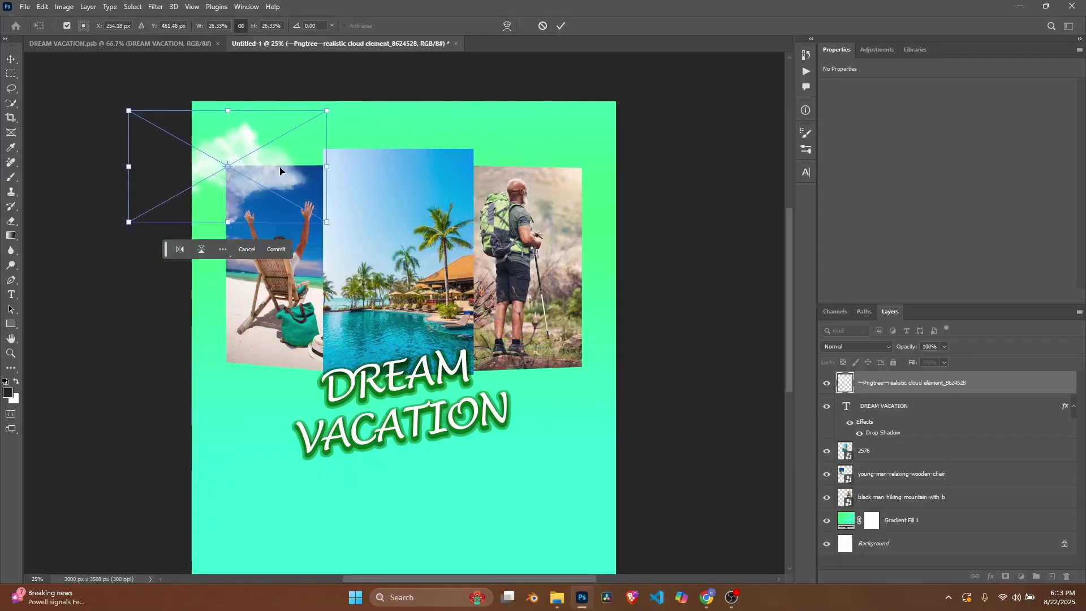
{"action": "left_click_drag", "start_coordinate": [280, 171], "coordinate": [297, 152]}
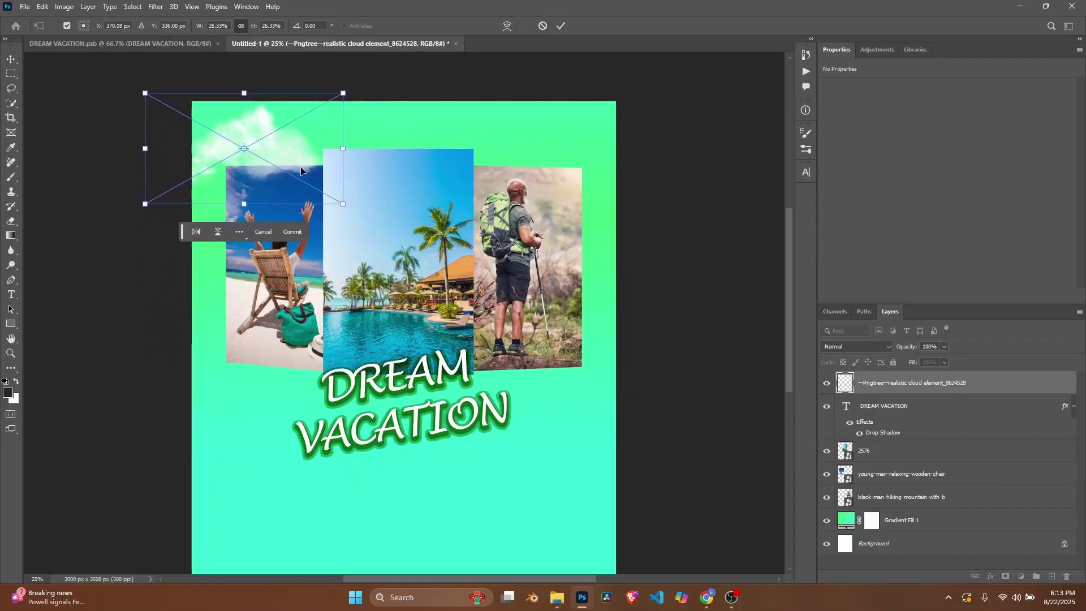
{"action": "left_click_drag", "start_coordinate": [343, 204], "coordinate": [300, 179]}
{"action": "left_click_drag", "start_coordinate": [252, 142], "coordinate": [268, 145]}
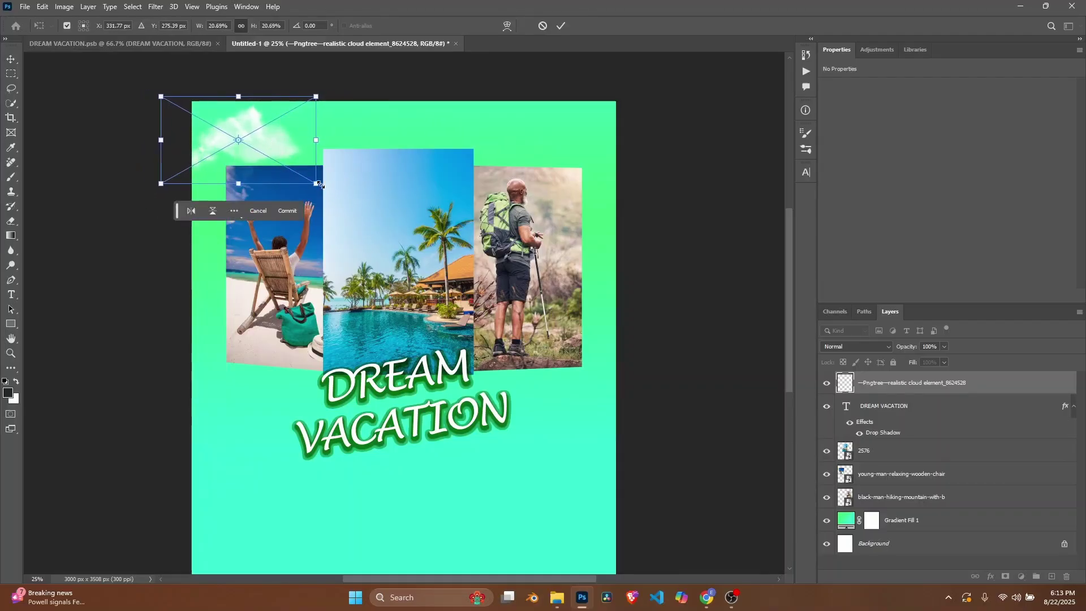
{"action": "key", "text": "Return"}
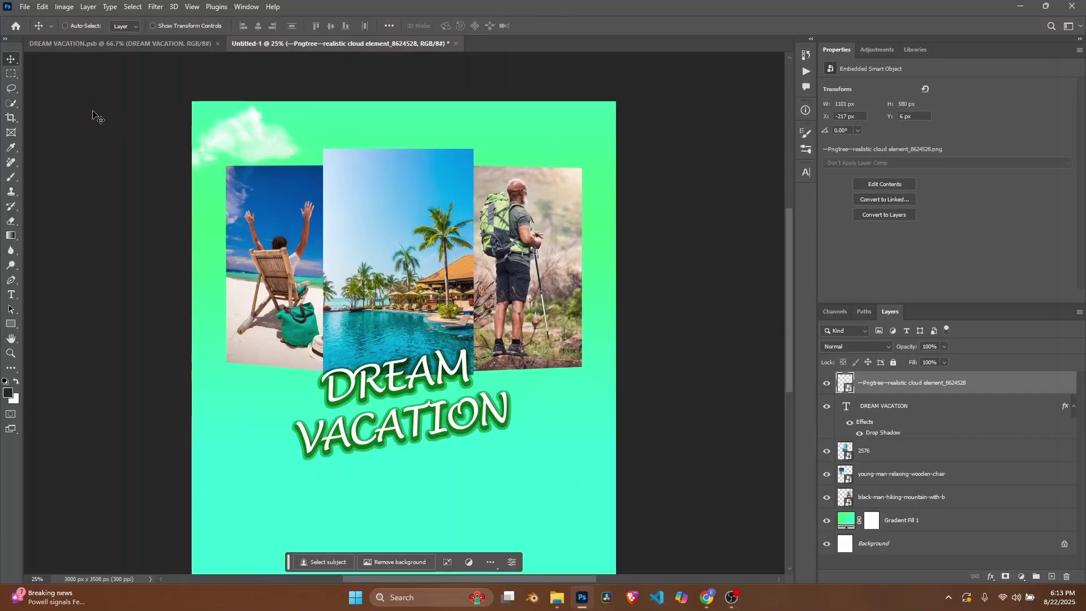
Duplicate the cloud layer in place, then copy both cloud layers together to the poster's upper-right corner above the hiker photo
{"action": "key", "text": "ctrl+j"}
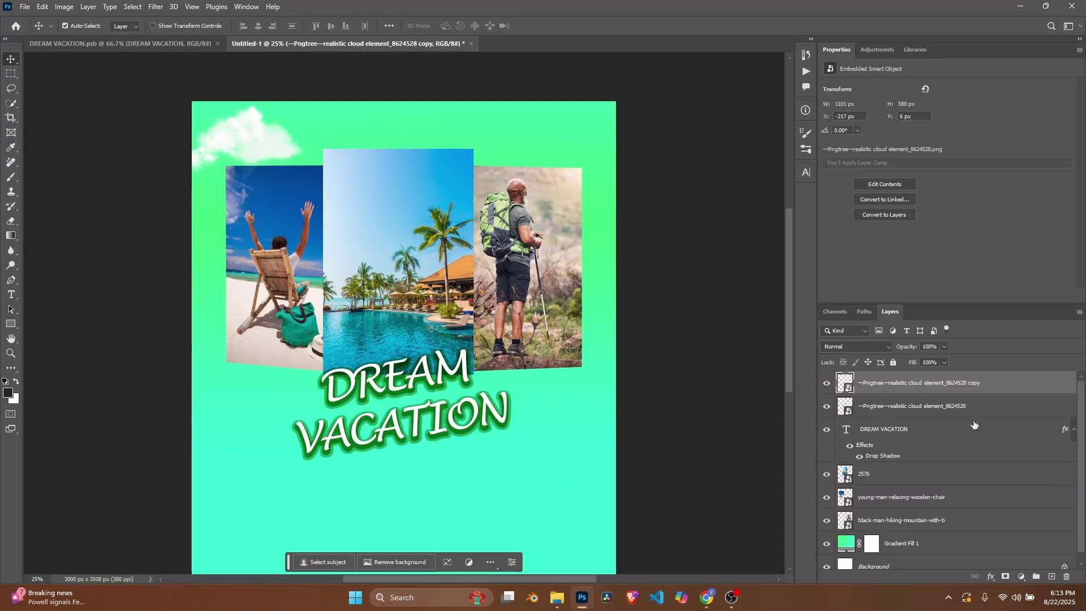
{"action": "left_click", "coordinate": [1002, 416], "text": "shift"}
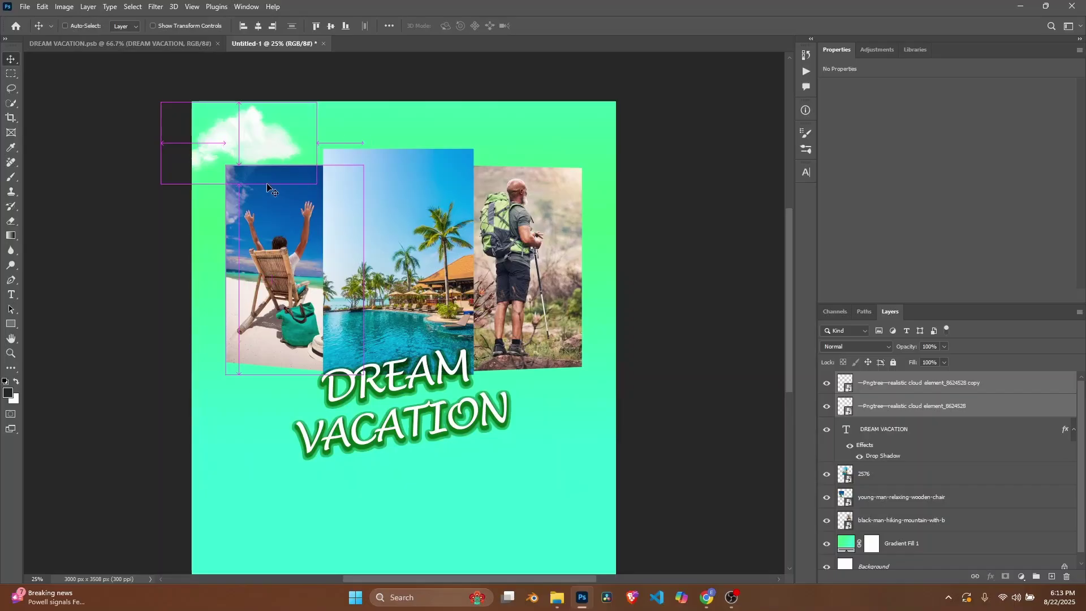
{"action": "key", "text": "ctrl+j"}
{"action": "left_click_drag", "start_coordinate": [237, 142], "coordinate": [545, 137]}
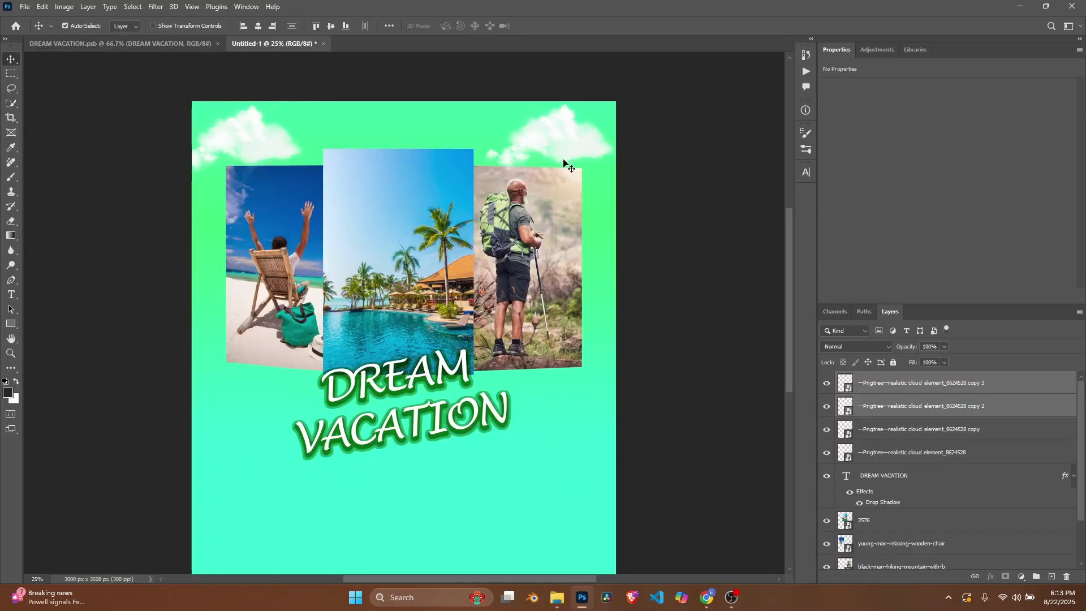
Scale the upper-right cloud pair to about 80.69% and lower it so it overlaps the hiker photo's top edge
{"action": "key", "text": "ctrl+t"}
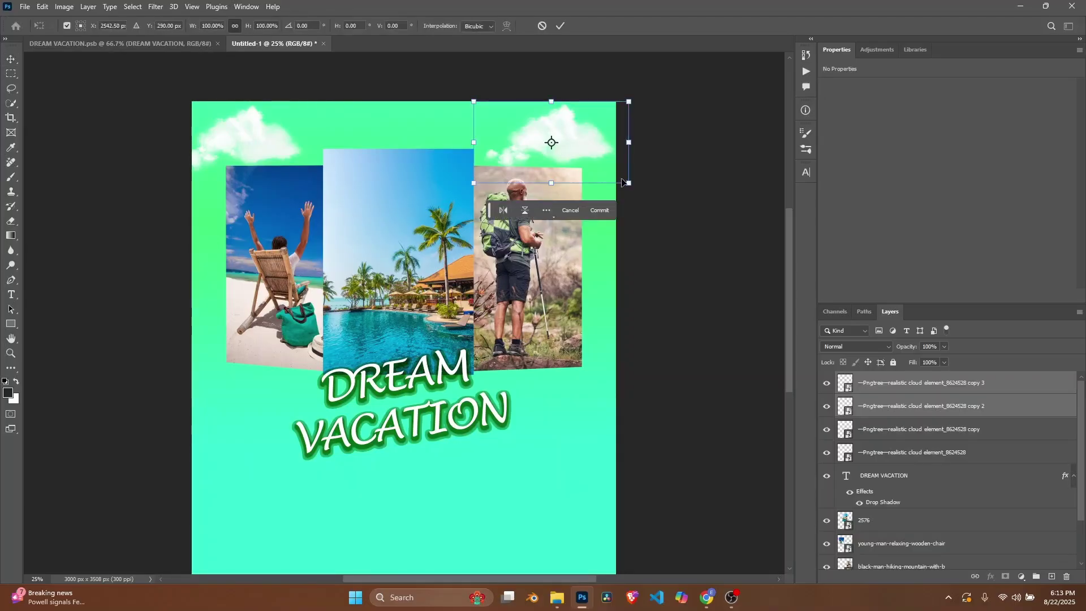
{"action": "left_click_drag", "start_coordinate": [622, 182], "coordinate": [589, 177]}
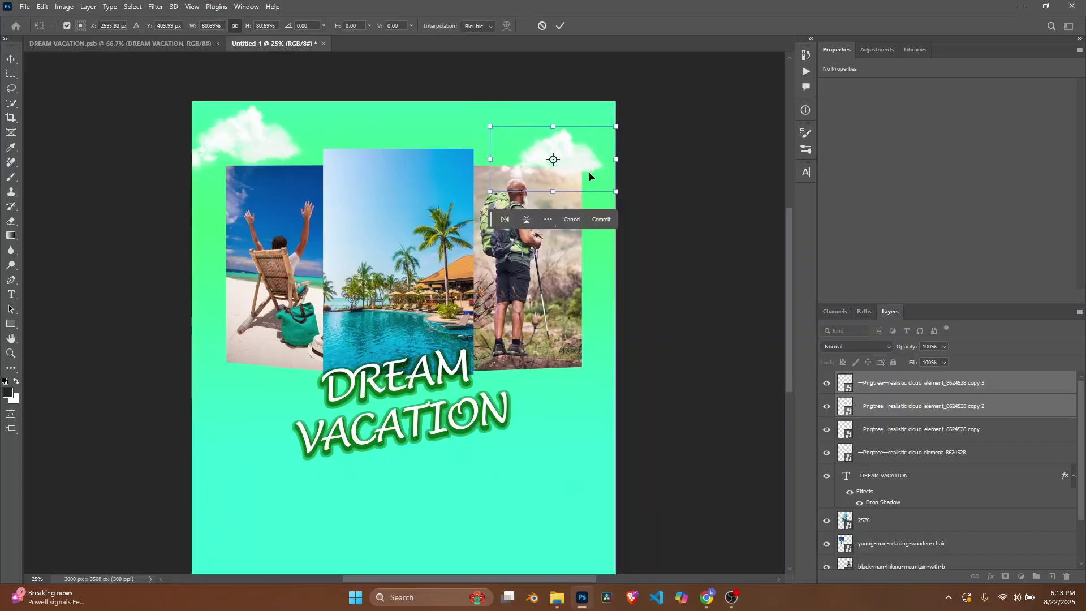
{"action": "left_click", "coordinate": [601, 219]}
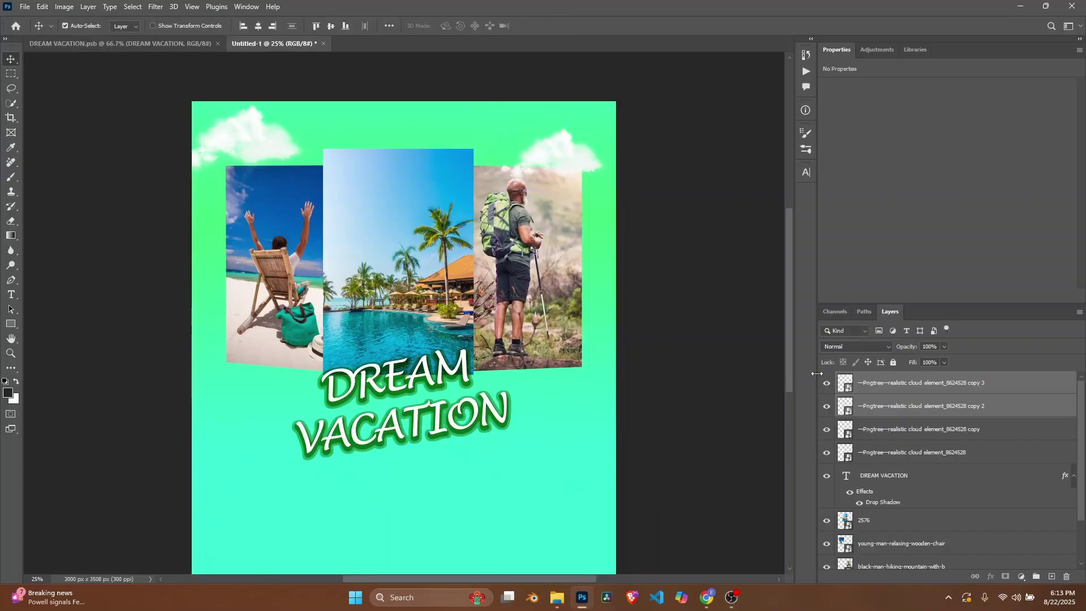
Duplicate the smaller cloud pair and place the copy below the beach photo, just left of the DREAM VACATION title
{"action": "left_click_drag", "start_coordinate": [560, 161], "coordinate": [277, 402]}
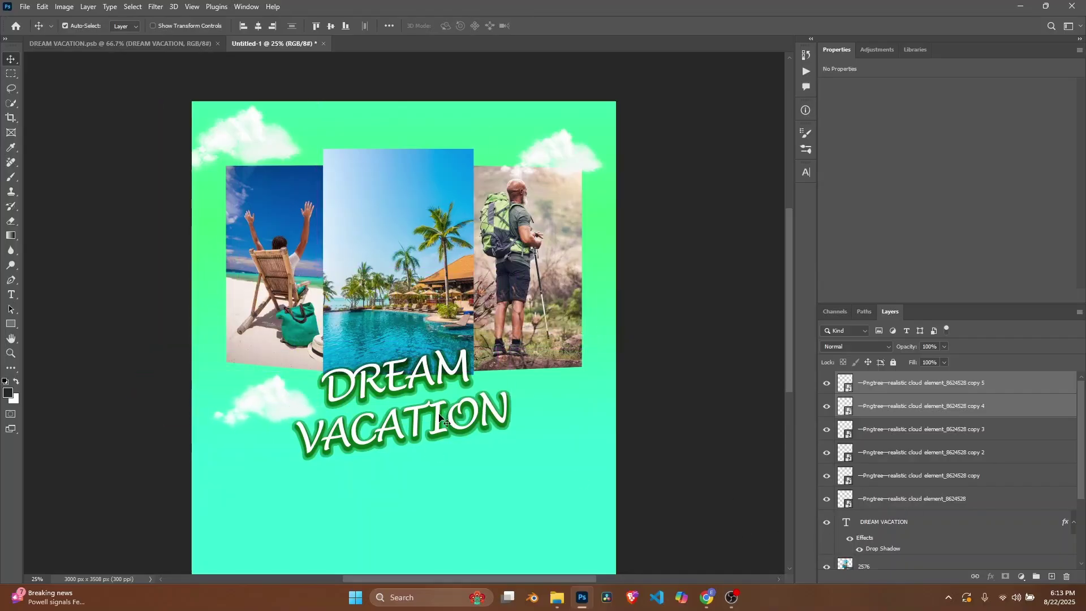
{"action": "scroll", "coordinate": [383, 394], "scroll_direction": "down", "scroll_amount": 2}
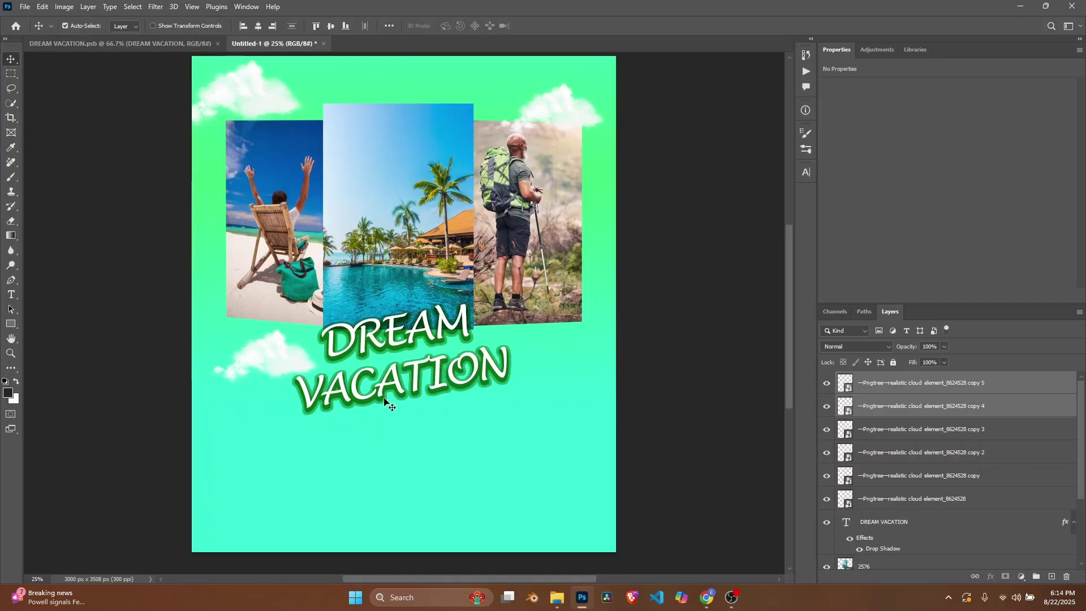
{"action": "scroll", "coordinate": [385, 399], "scroll_direction": "up", "scroll_amount": 1}
{"action": "scroll", "coordinate": [388, 402], "scroll_direction": "down", "scroll_amount": 1}
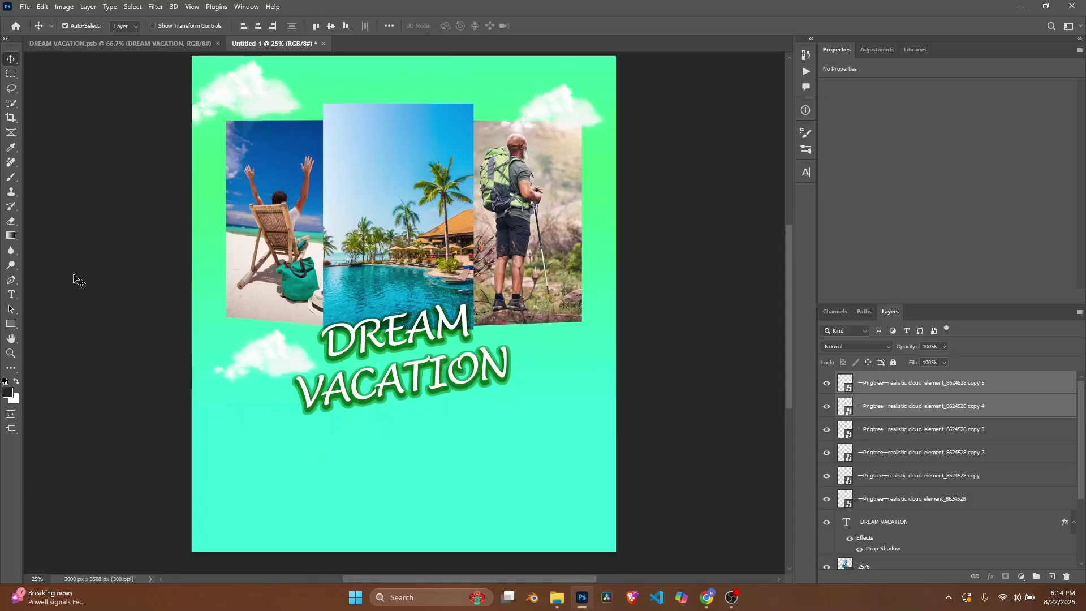
{"action": "scroll", "coordinate": [408, 296], "scroll_direction": "down", "scroll_amount": 1}
{"action": "scroll", "coordinate": [408, 297], "scroll_direction": "up", "scroll_amount": 2}
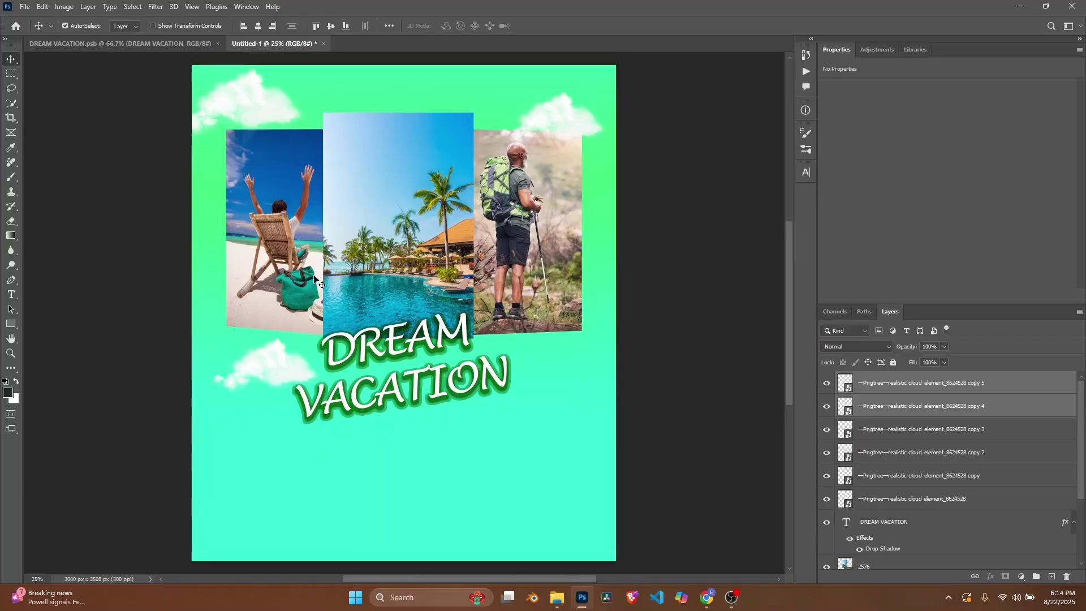
Draw a circular selection below the title in the poster's lower-left area and fill it with a #282828 Solid Color layer
{"action": "mouse_move", "coordinate": [11, 89]}
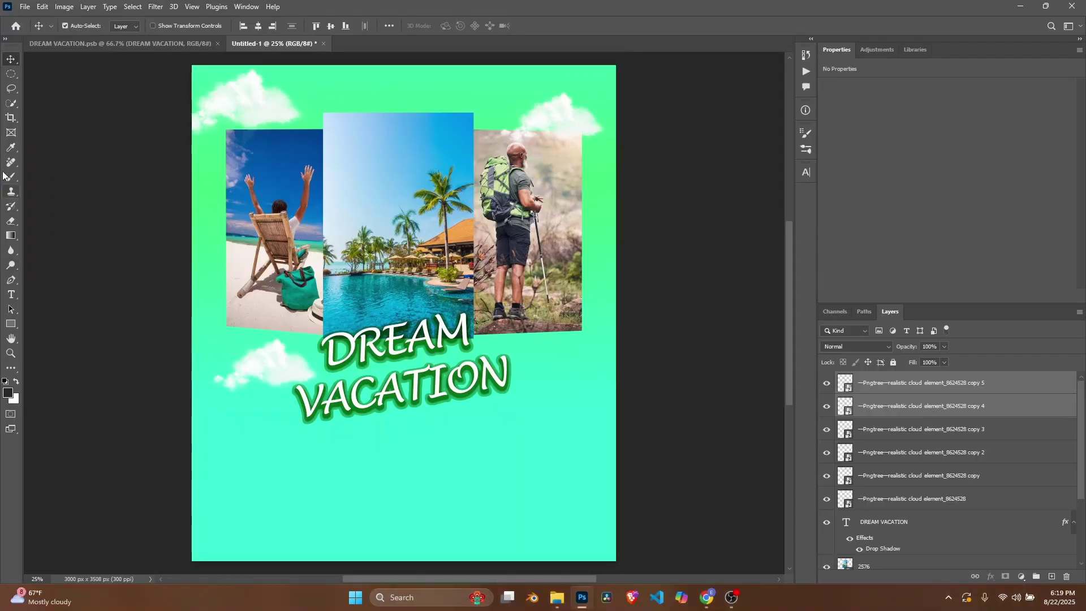
{"action": "left_click", "coordinate": [10, 76]}
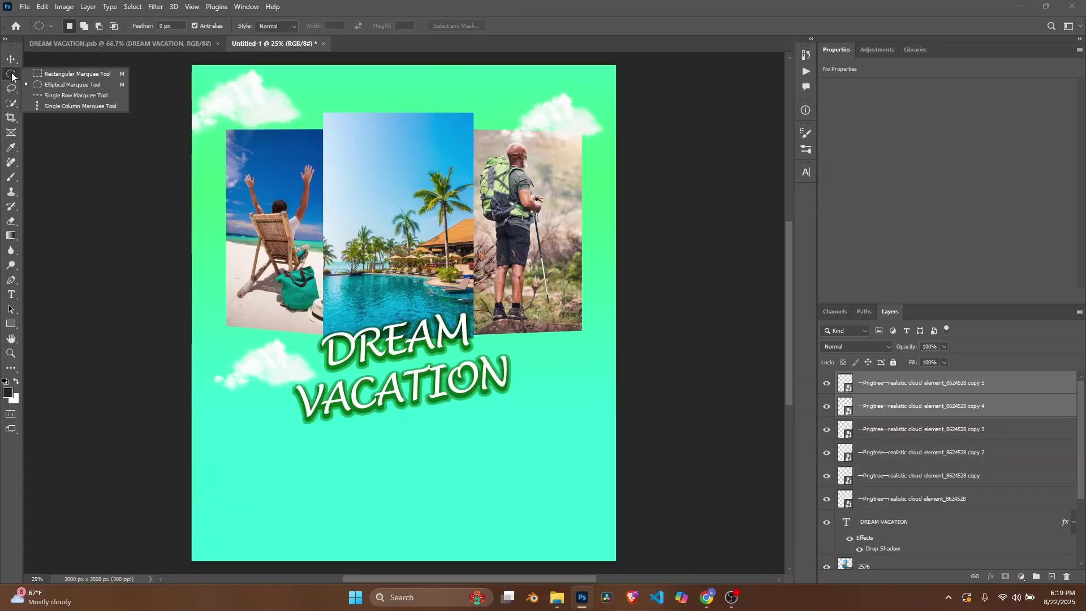
{"action": "left_click", "coordinate": [56, 85]}
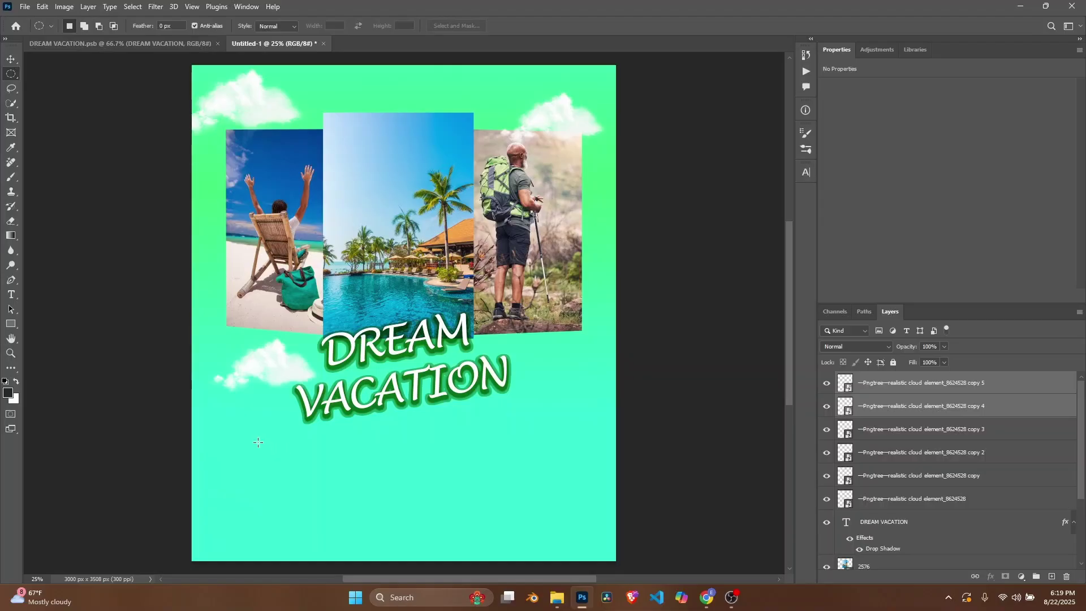
{"action": "left_click_drag", "start_coordinate": [258, 442], "coordinate": [346, 531]}
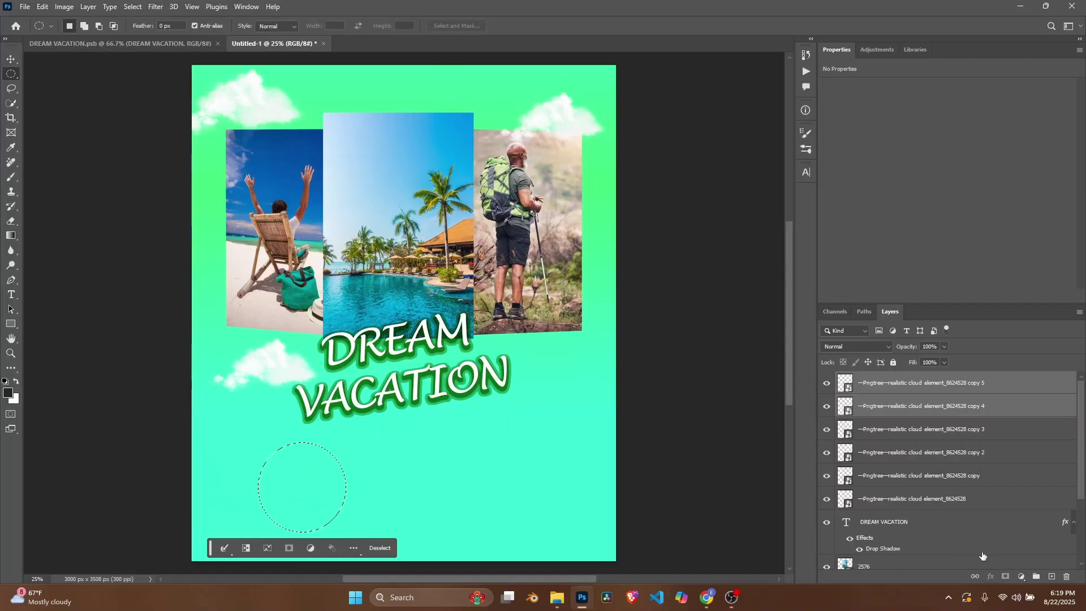
{"action": "left_click", "coordinate": [1021, 576]}
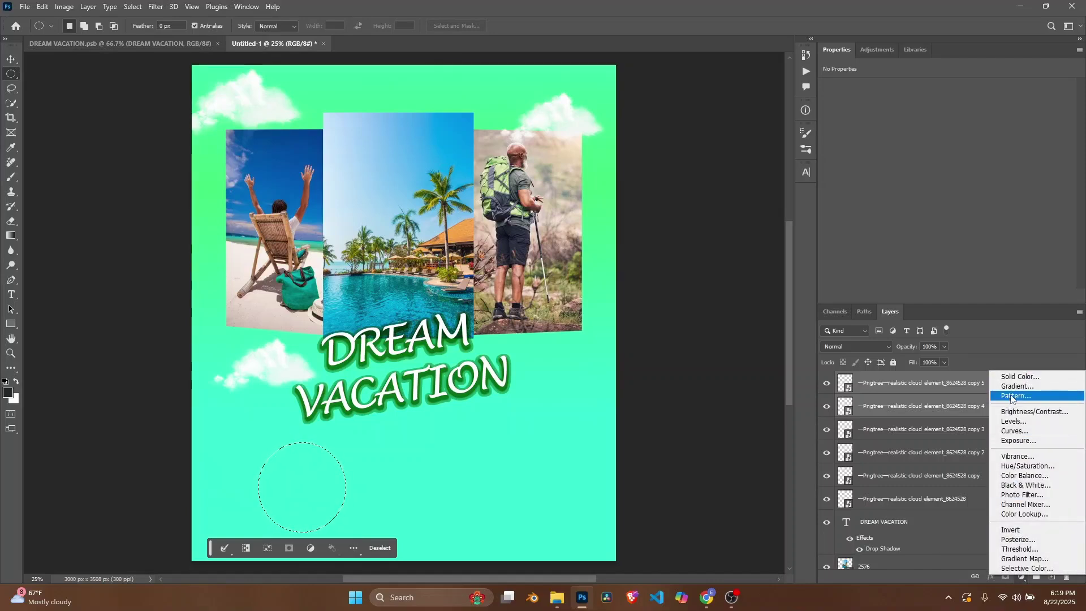
{"action": "left_click", "coordinate": [1008, 377]}
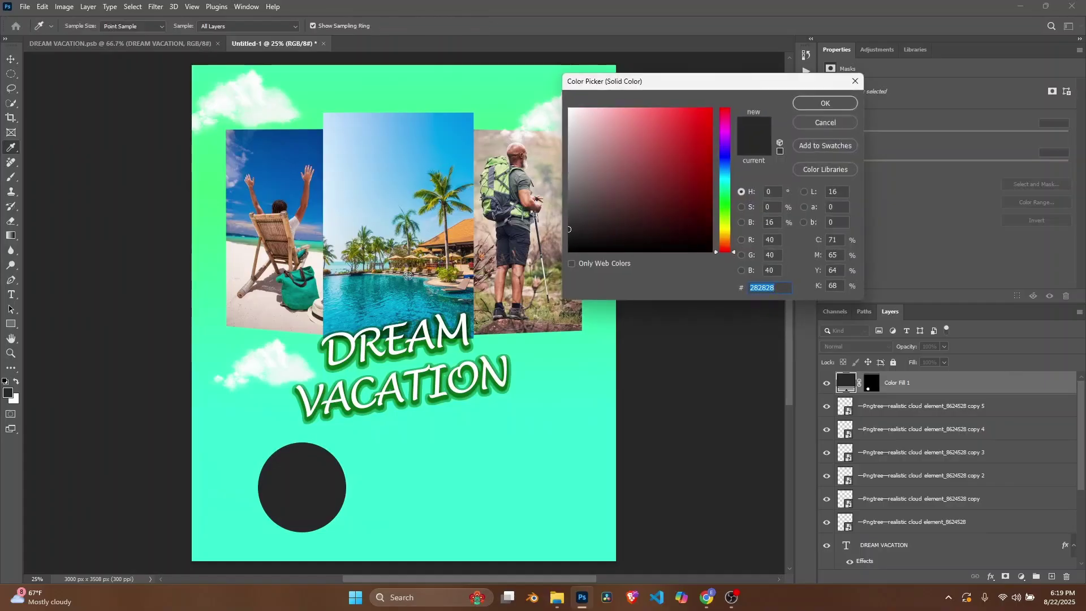
{"action": "left_click", "coordinate": [820, 103]}
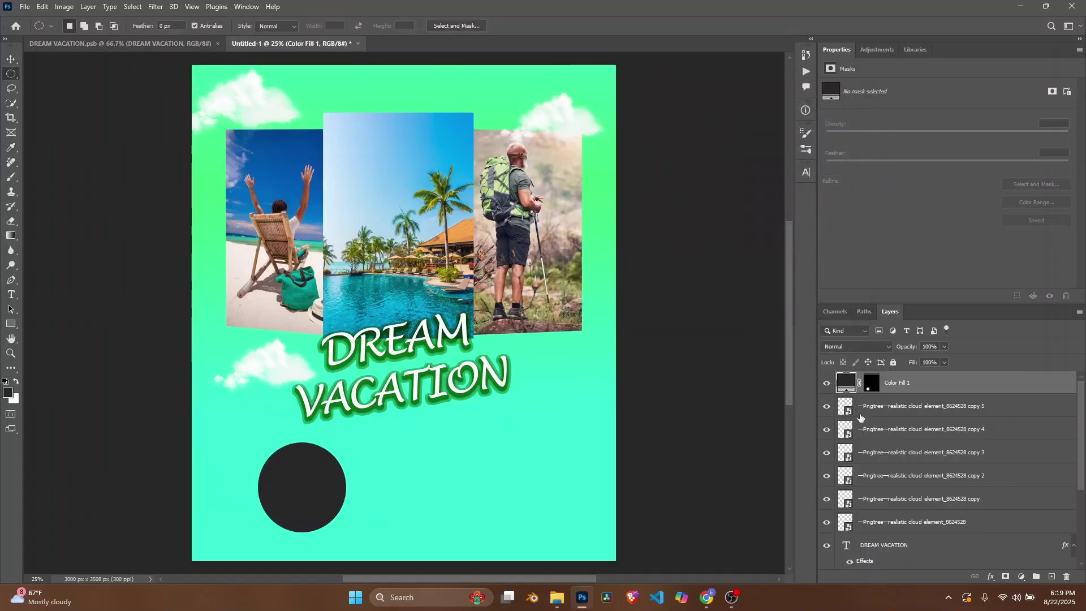
Add a white 21 px inside Stroke at 100% opacity to the dark circle layer
{"action": "double_click", "coordinate": [937, 389]}
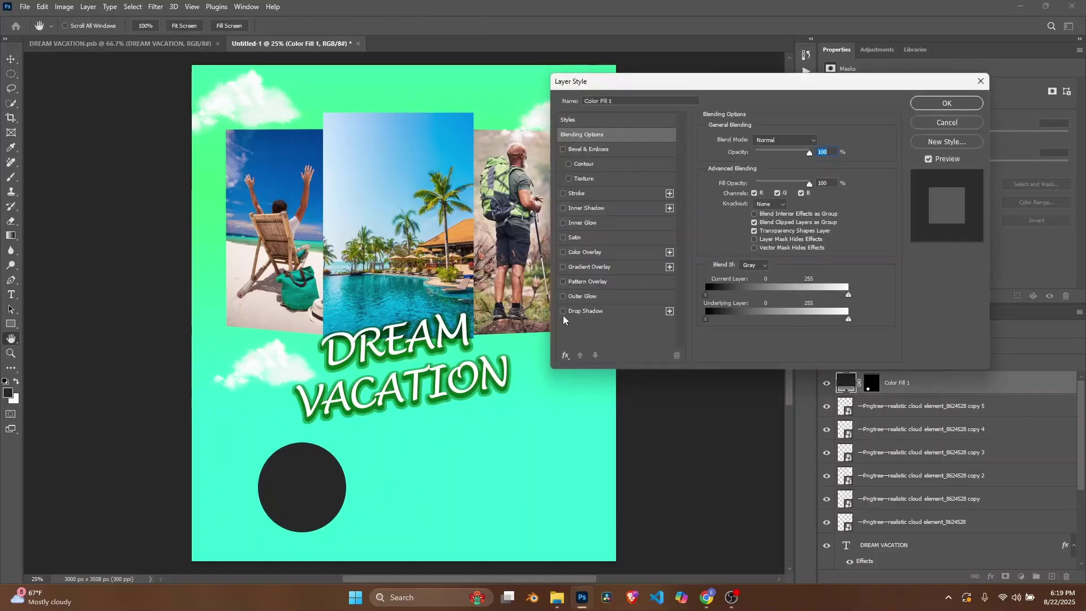
{"action": "left_click", "coordinate": [570, 195]}
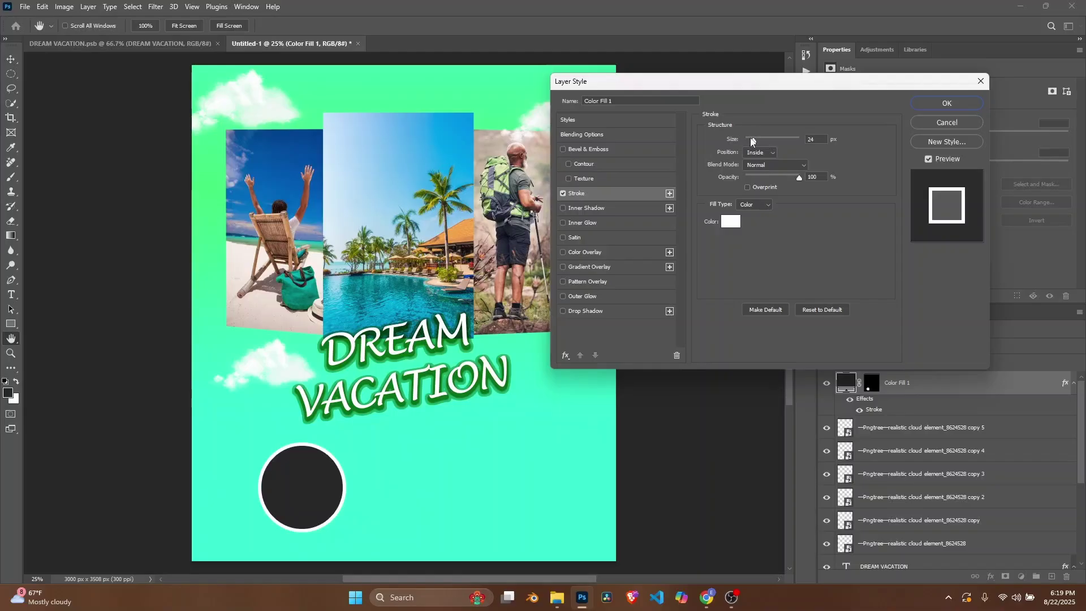
{"action": "left_click_drag", "start_coordinate": [751, 138], "coordinate": [754, 137]}
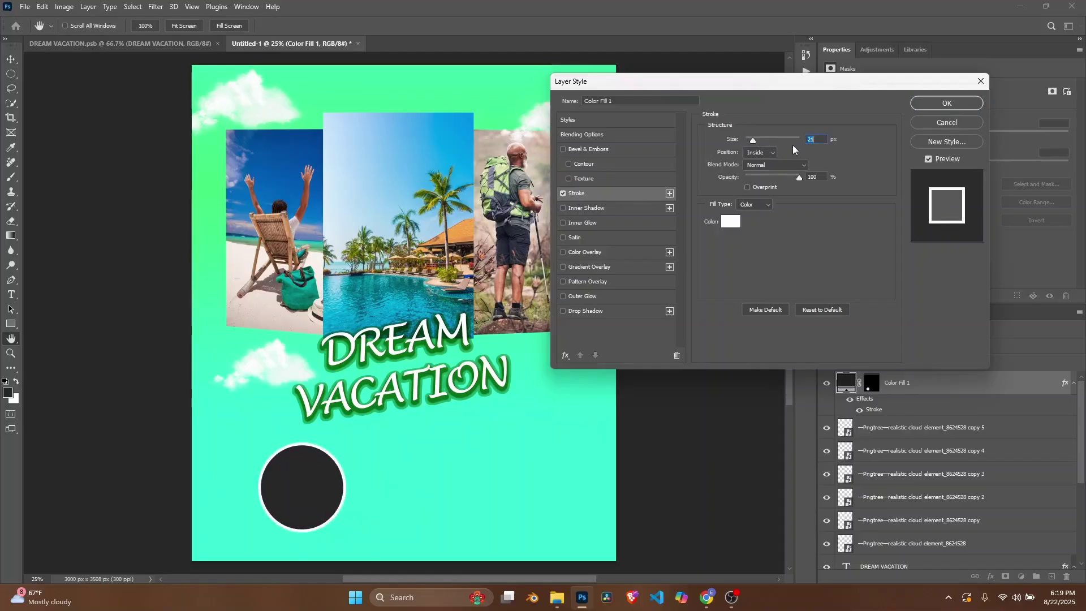
{"action": "left_click", "coordinate": [929, 104]}
{"action": "key", "text": "m"}
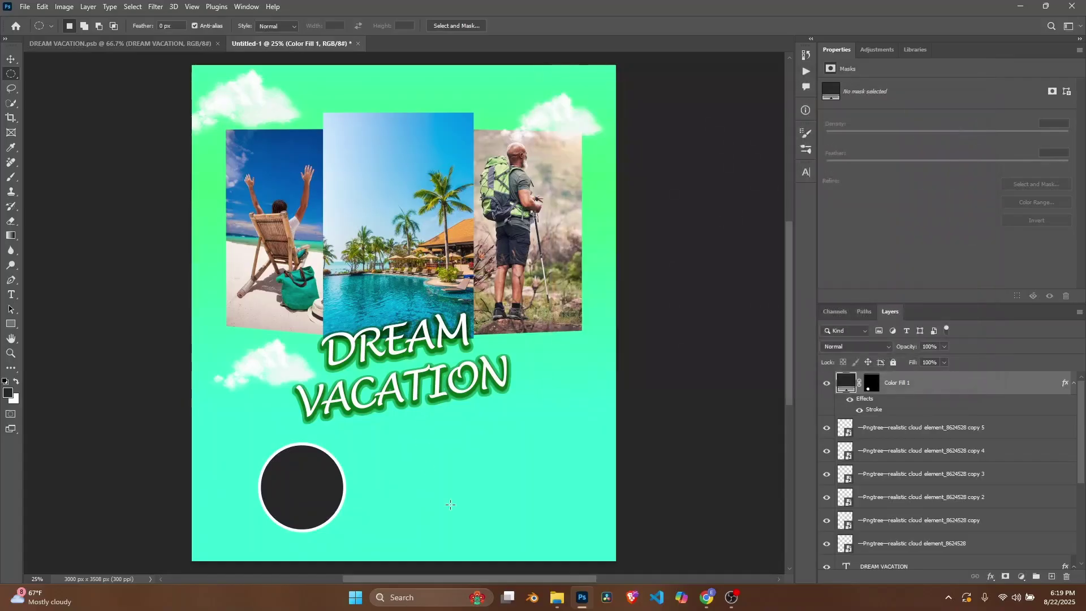
{"action": "left_click", "coordinate": [557, 597]}
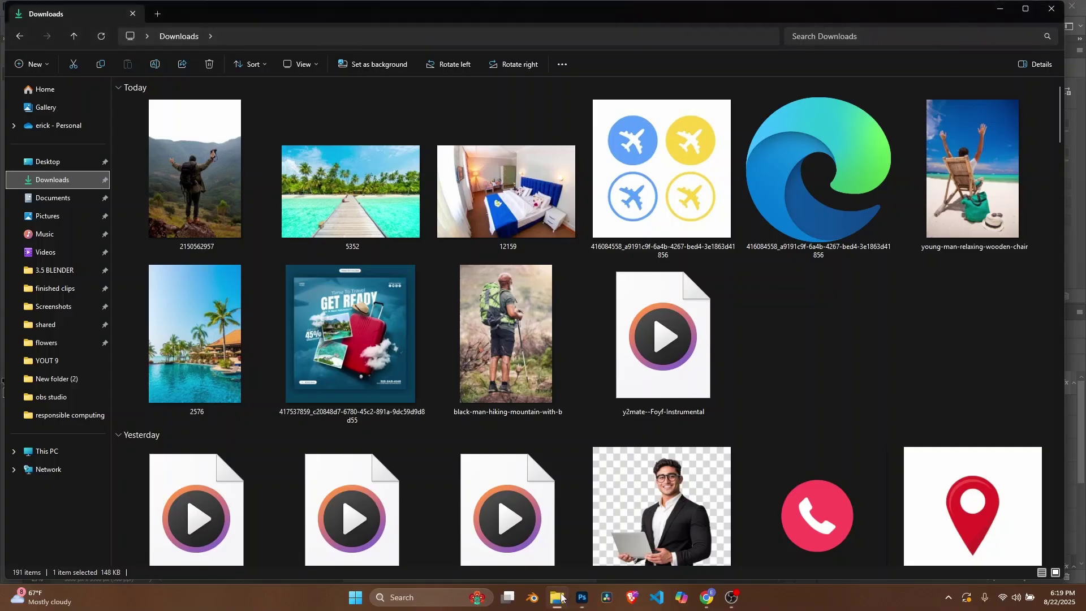
{"action": "left_click_drag", "start_coordinate": [189, 165], "coordinate": [316, 493]}
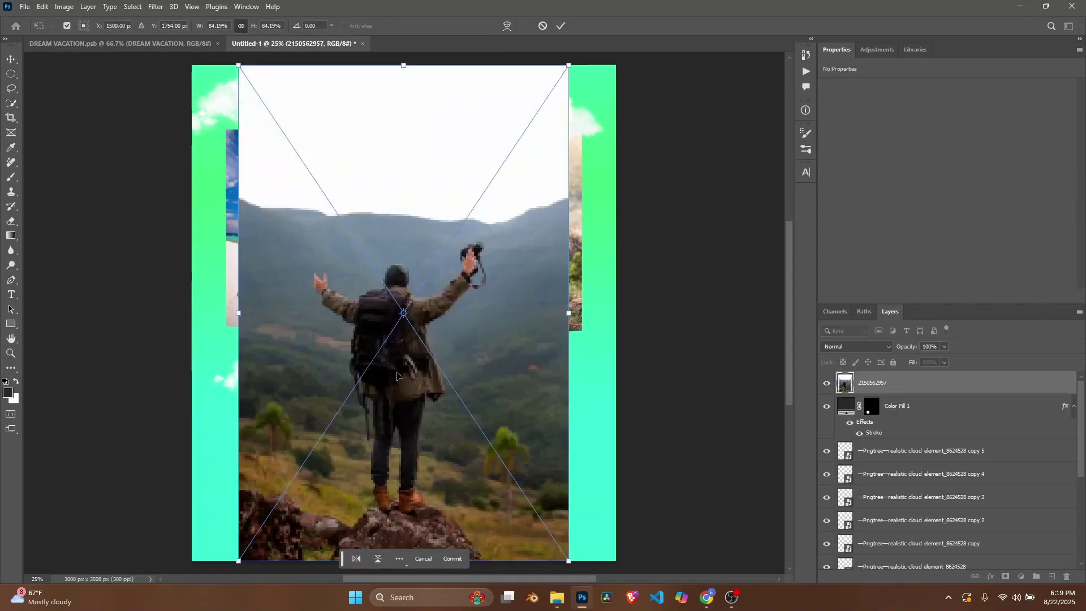
{"action": "key", "text": "Return"}
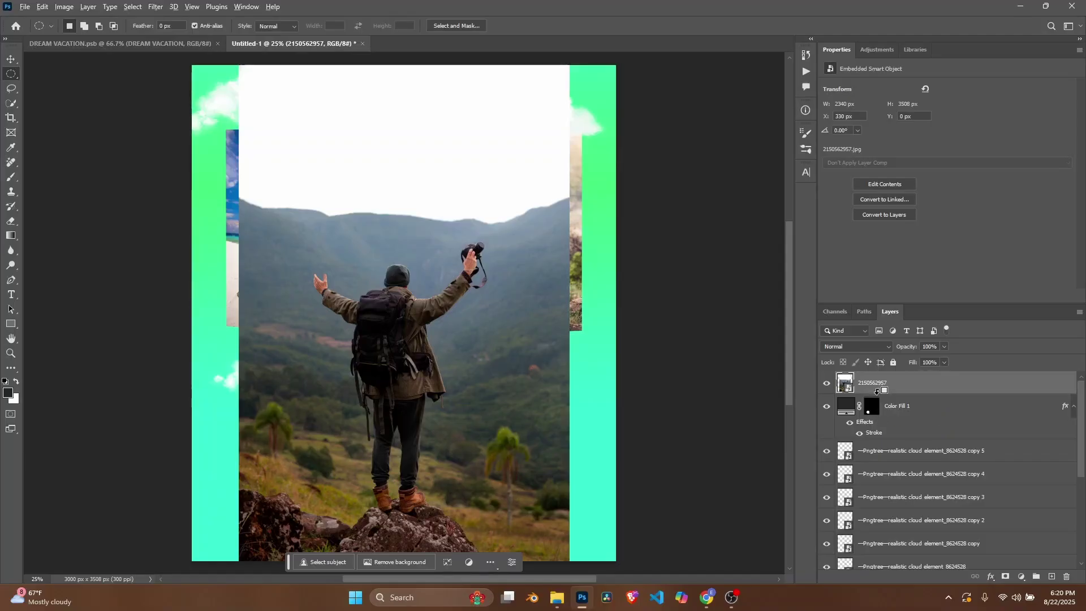
{"action": "left_click", "coordinate": [876, 390], "text": "alt"}
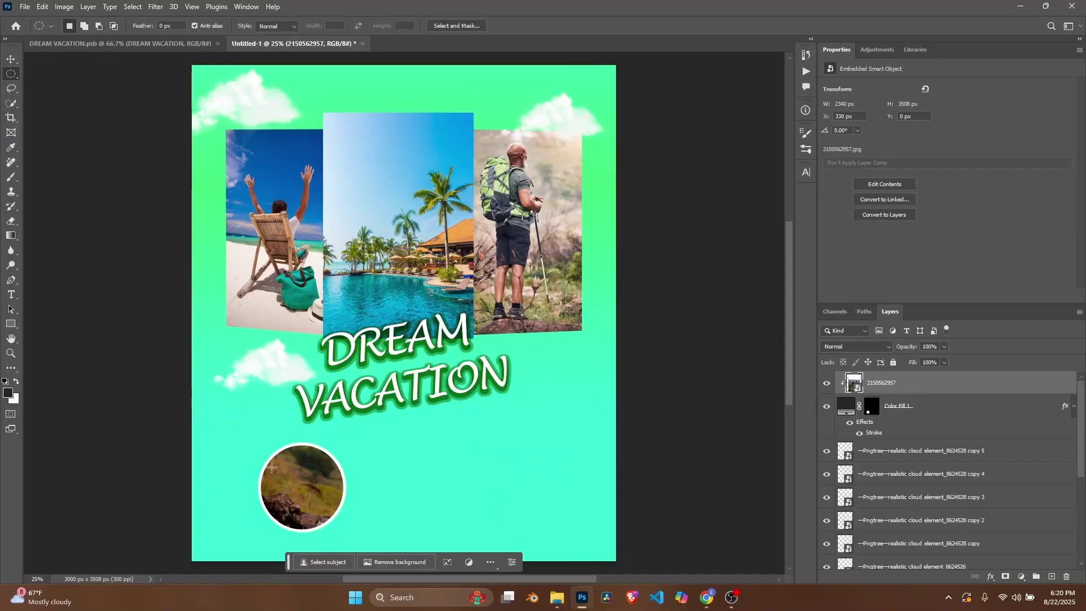
Scale the clipped backpacker photo to about 22.25% and position it so the man is centered inside the white-bordered circle
{"action": "scroll", "coordinate": [299, 472], "scroll_direction": "down", "scroll_amount": 1}
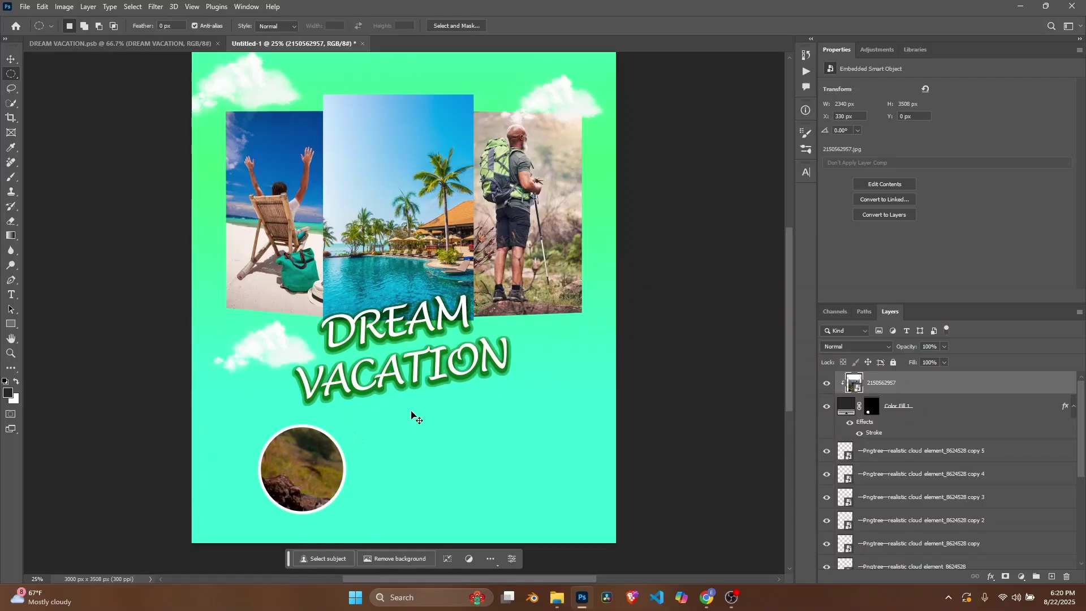
{"action": "key", "text": "ctrl+t"}
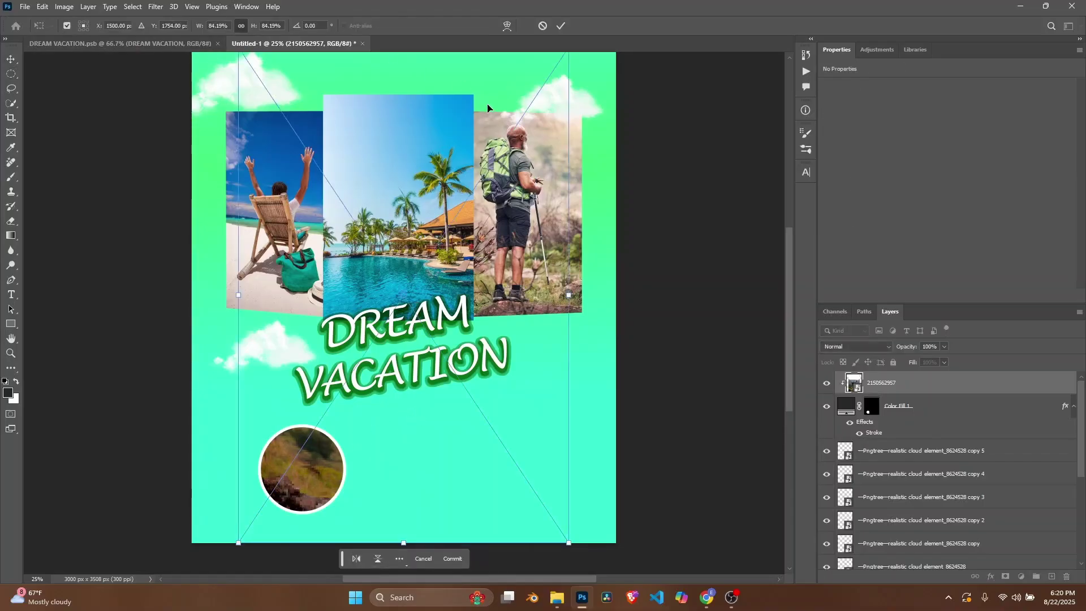
{"action": "scroll", "coordinate": [459, 129], "scroll_direction": "up", "scroll_amount": 1}
{"action": "left_click_drag", "start_coordinate": [405, 62], "coordinate": [326, 425]}
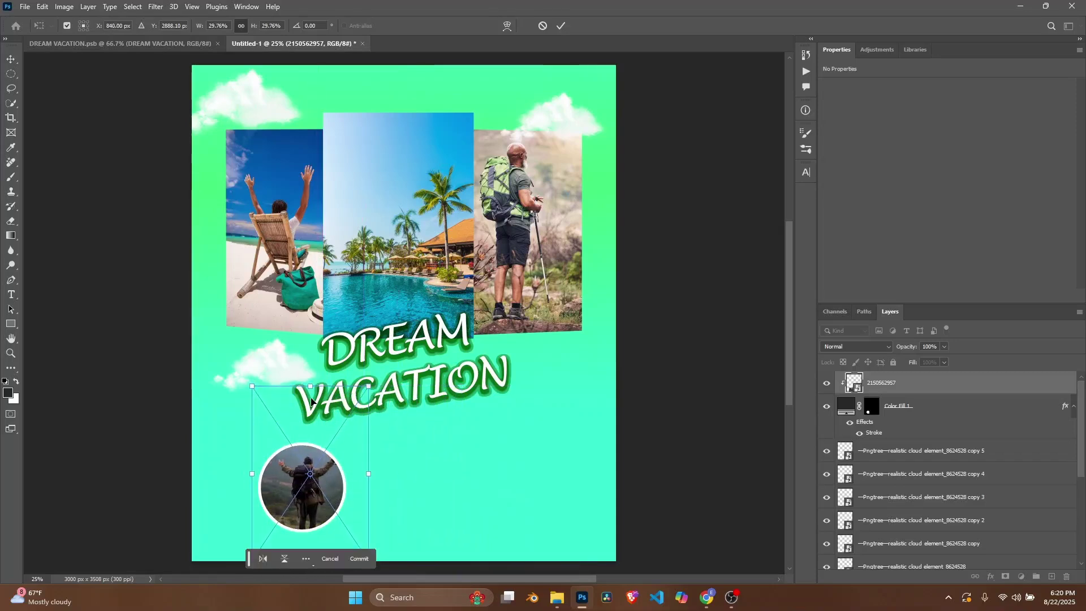
{"action": "left_click_drag", "start_coordinate": [309, 385], "coordinate": [299, 432]}
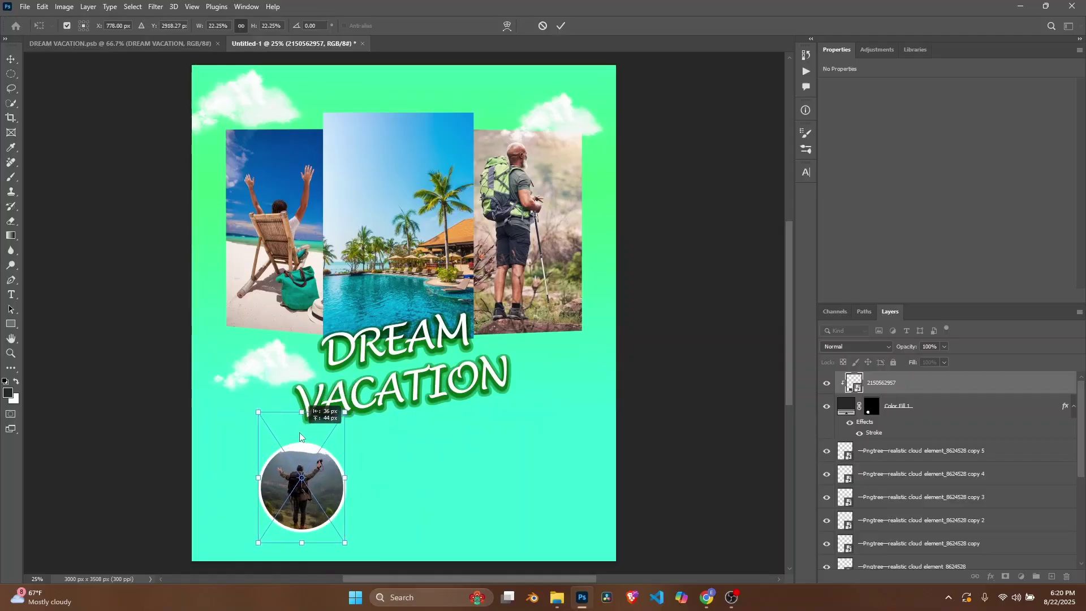
{"action": "key", "text": "Return"}
{"action": "key", "text": "m"}
{"action": "scroll", "coordinate": [453, 418], "scroll_direction": "down", "scroll_amount": 3}
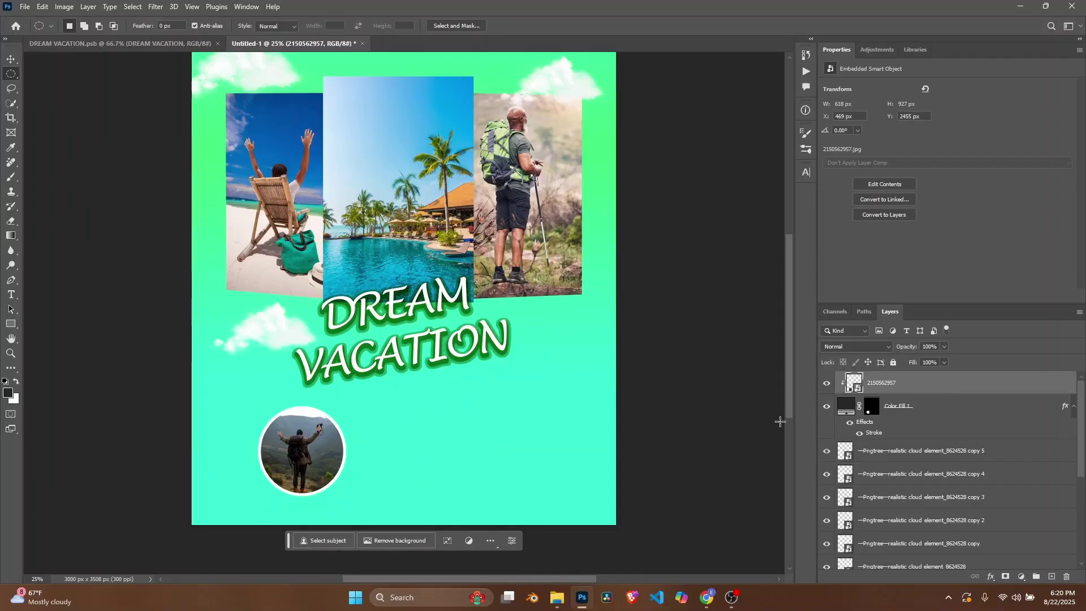
Duplicate the white-bordered dark circle layer and try to move the copy to the right of the backpacker inset
{"action": "left_click", "coordinate": [912, 412]}
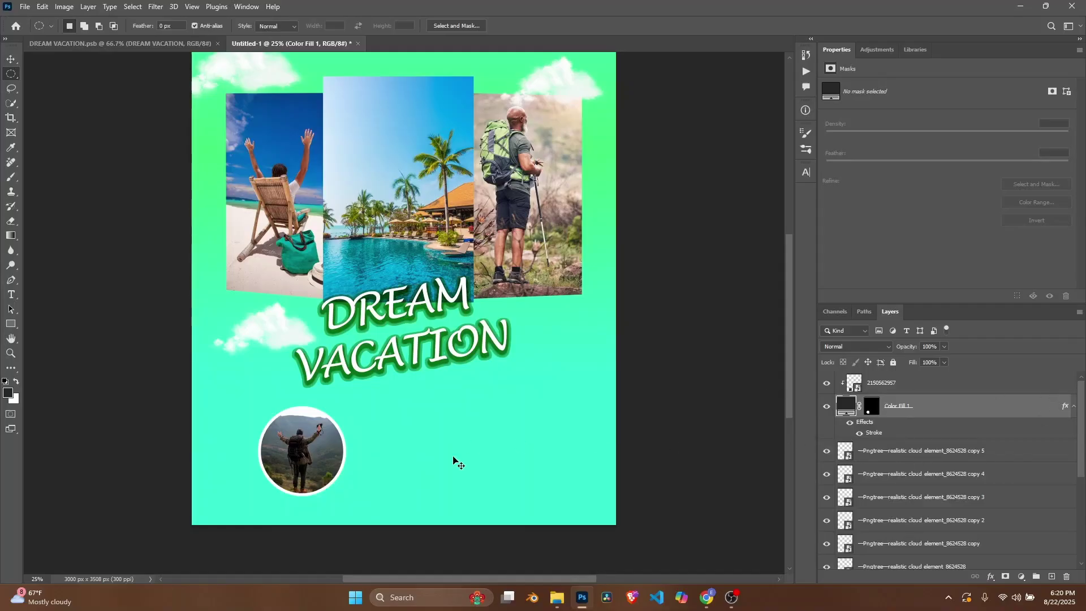
{"action": "key", "text": "ctrl+j"}
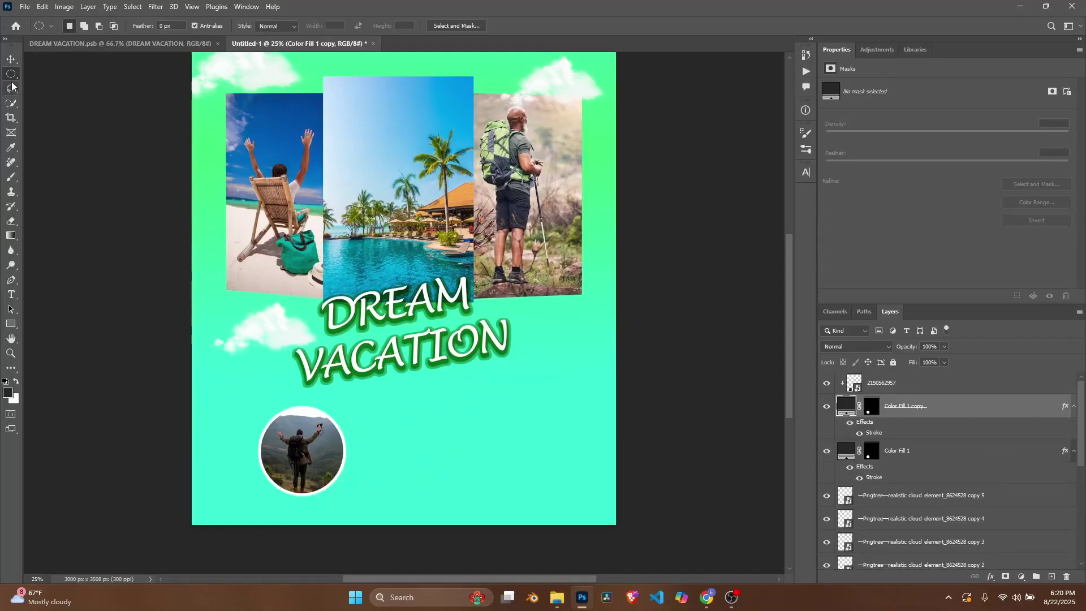
{"action": "left_click", "coordinate": [11, 59]}
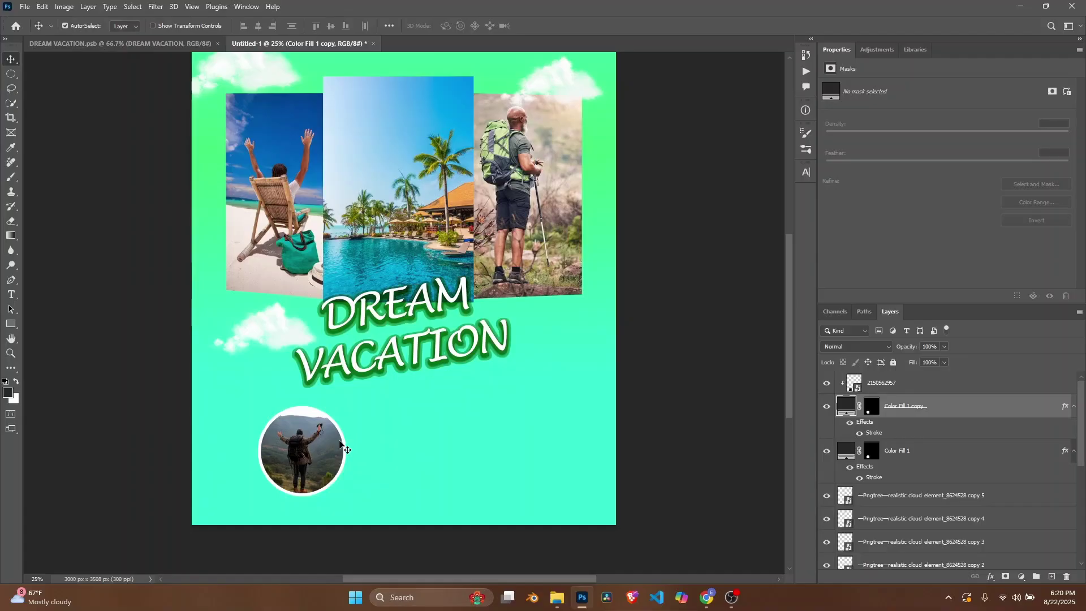
{"action": "left_click_drag", "start_coordinate": [344, 444], "coordinate": [443, 460]}
{"action": "left_click", "coordinate": [941, 409]}
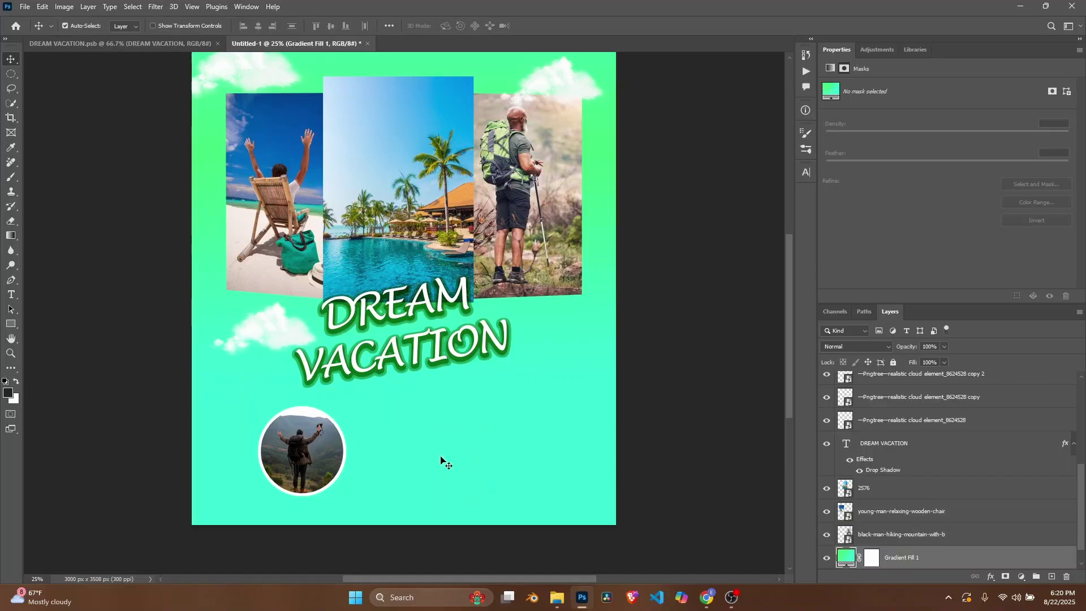
{"action": "scroll", "coordinate": [435, 455], "scroll_direction": "up", "scroll_amount": 2}
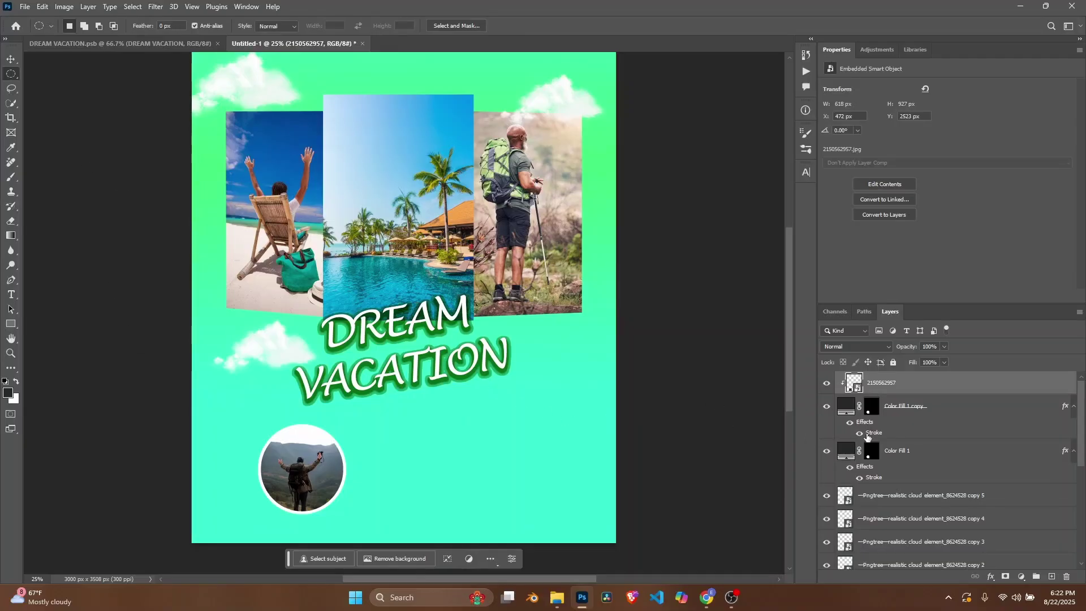
Try deleting the duplicated circle layer and undo the deletion
{"action": "left_click", "coordinate": [921, 408]}
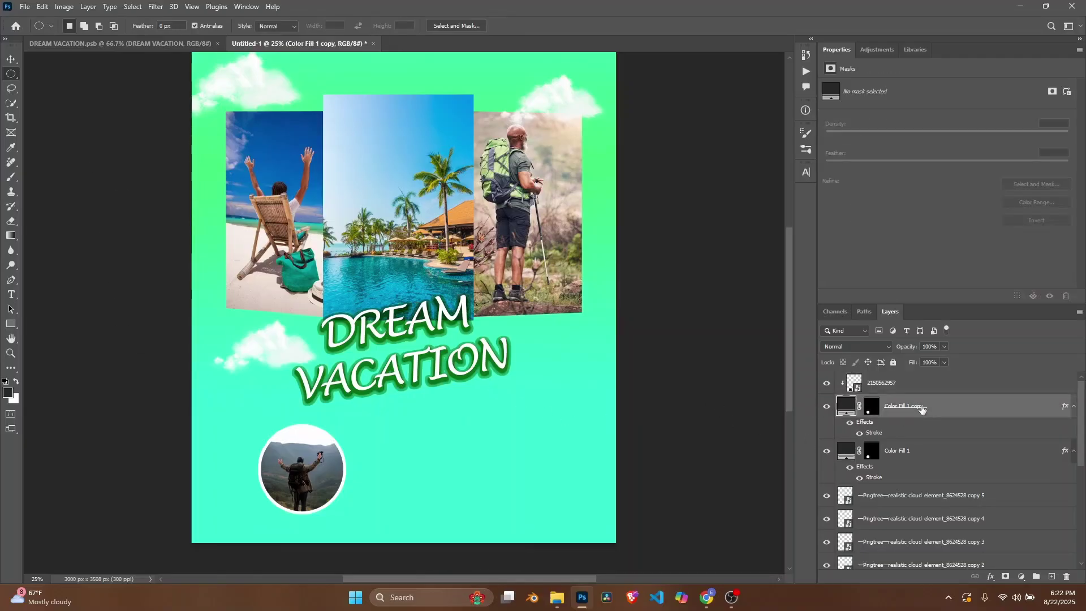
{"action": "key", "text": "Delete"}
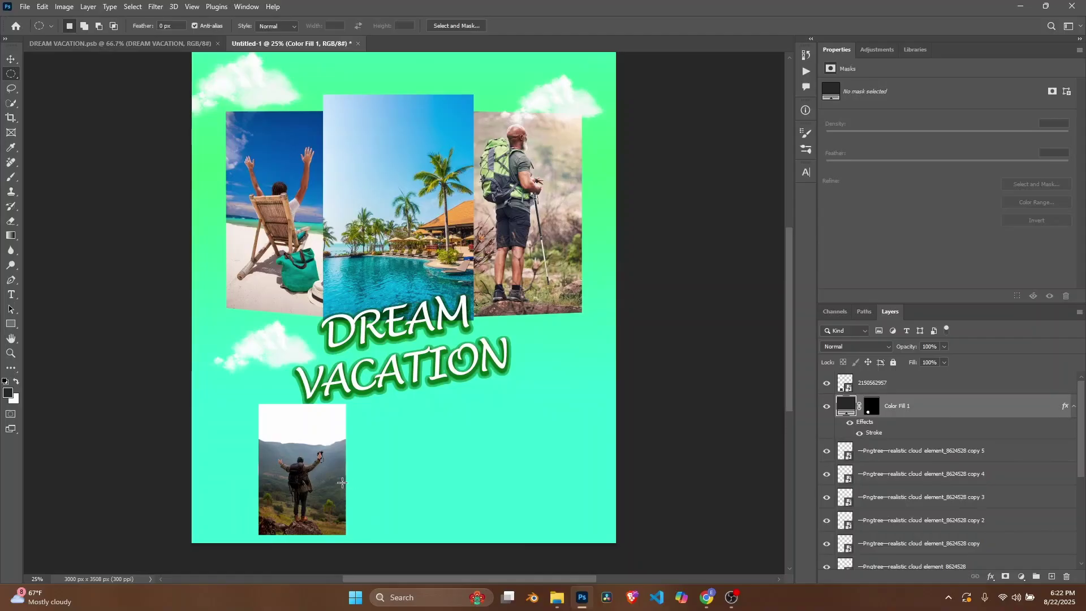
{"action": "key", "text": "ctrl+z"}
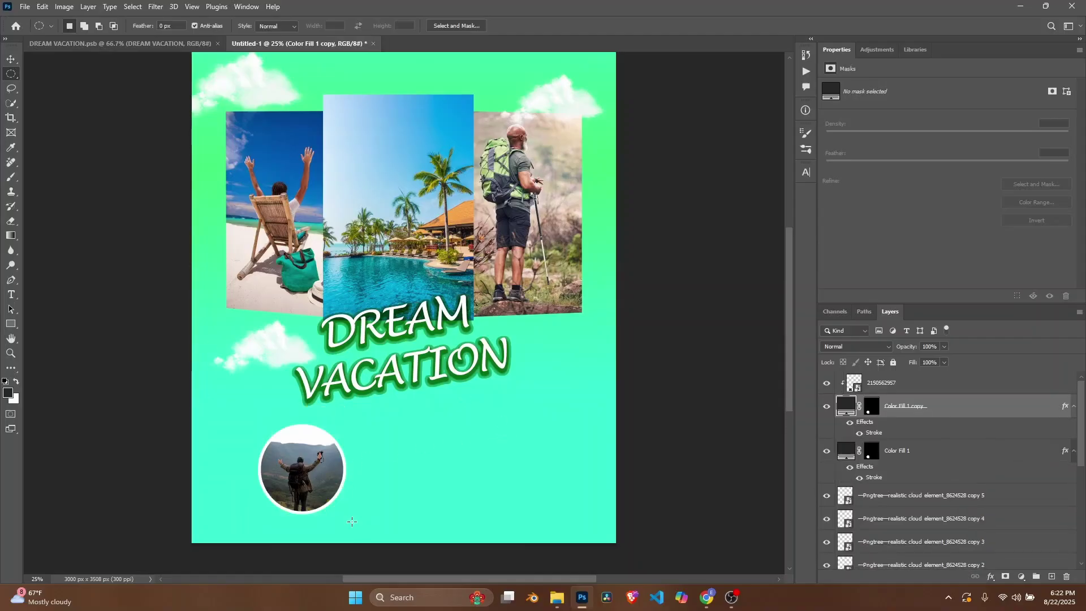
Try filling a circular selection beside the backpacker inset with a #282828 Solid Color layer, and delete that fill layer
{"action": "right_click", "coordinate": [10, 74]}
{"action": "left_click", "coordinate": [46, 87]}
{"action": "left_click_drag", "start_coordinate": [395, 430], "coordinate": [482, 515]}
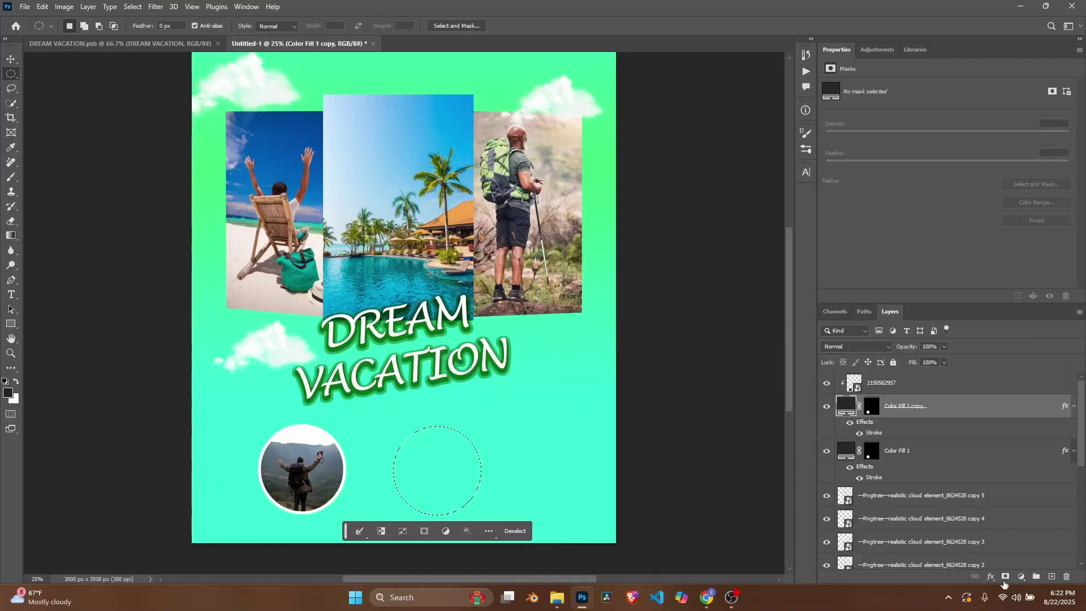
{"action": "left_click", "coordinate": [1024, 577]}
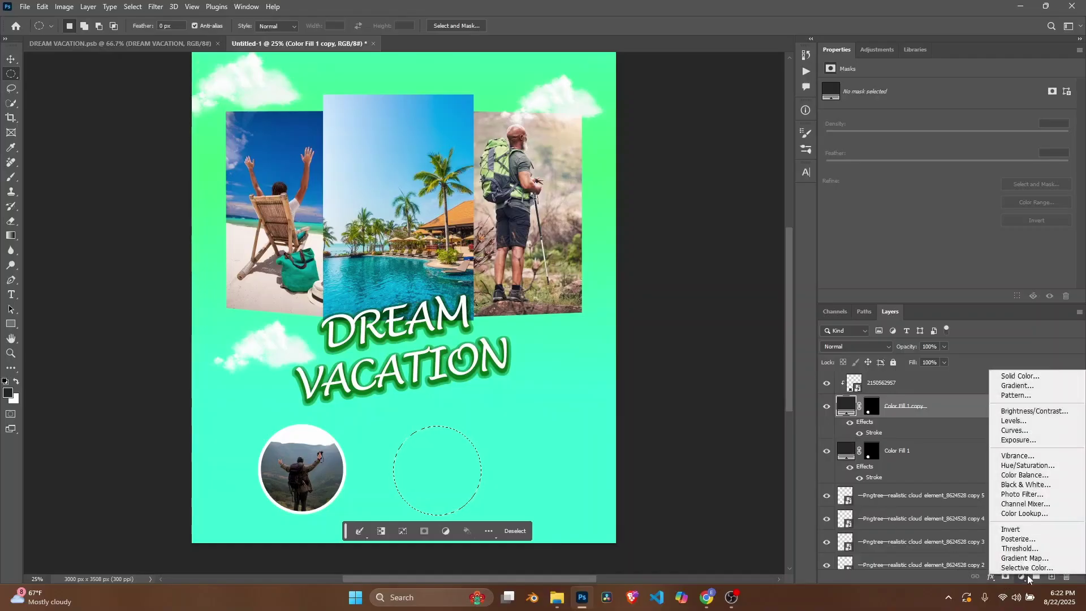
{"action": "left_click", "coordinate": [1021, 380]}
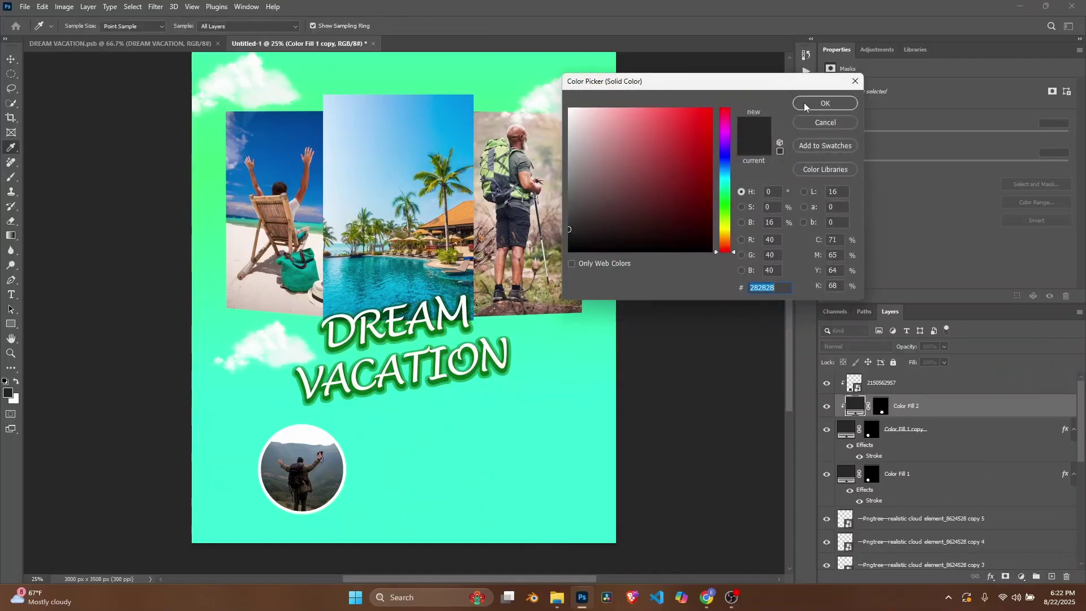
{"action": "left_click", "coordinate": [811, 103]}
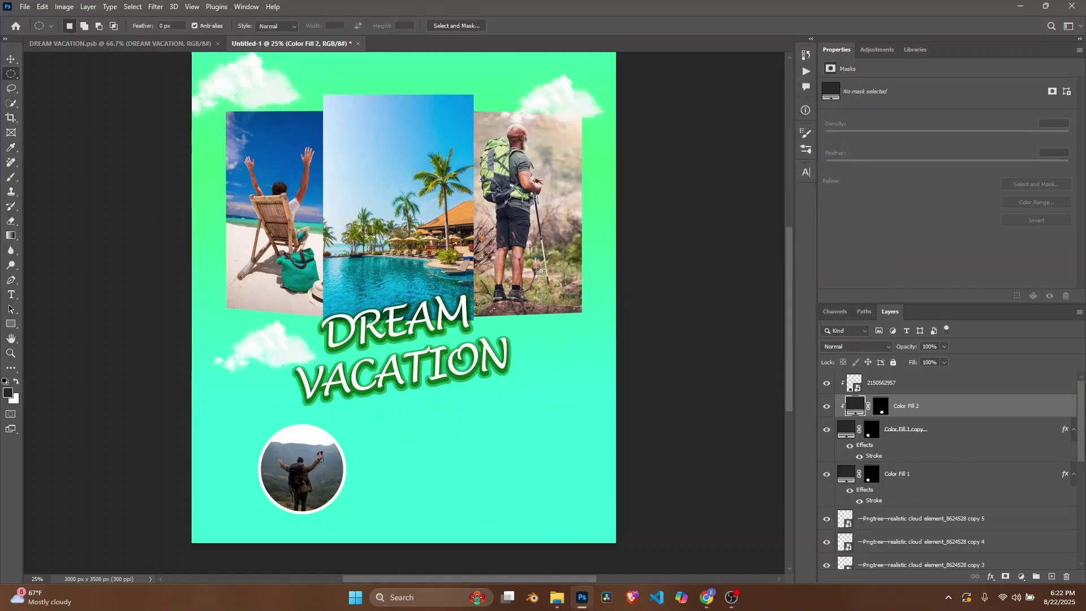
{"action": "key", "text": "Delete"}
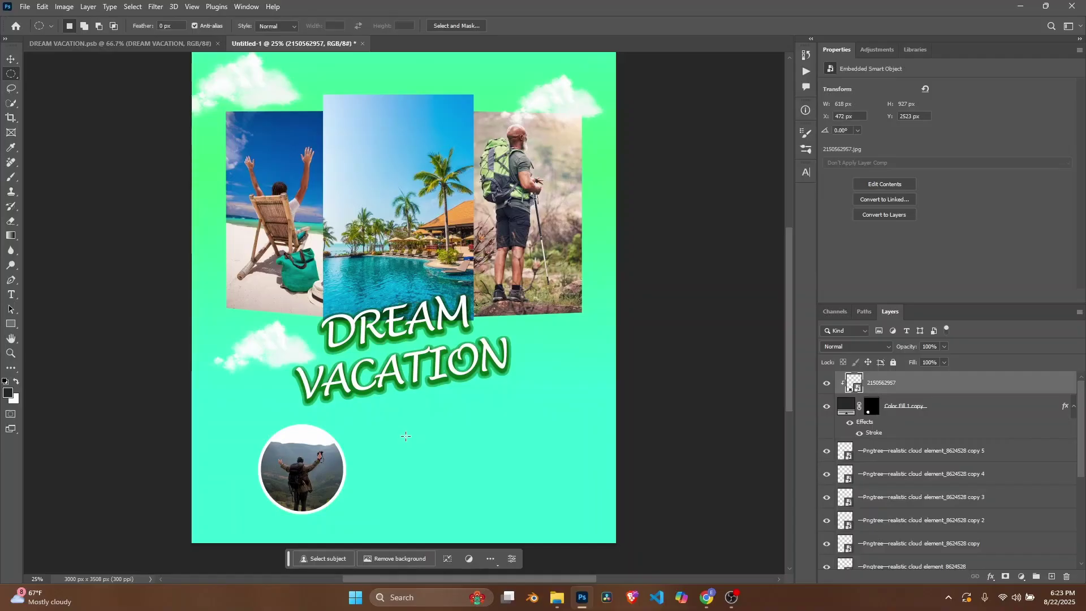
Draw a circular selection to the right of the backpacker inset and fill it with a #282828 Solid Color layer
{"action": "left_click_drag", "start_coordinate": [406, 436], "coordinate": [497, 526]}
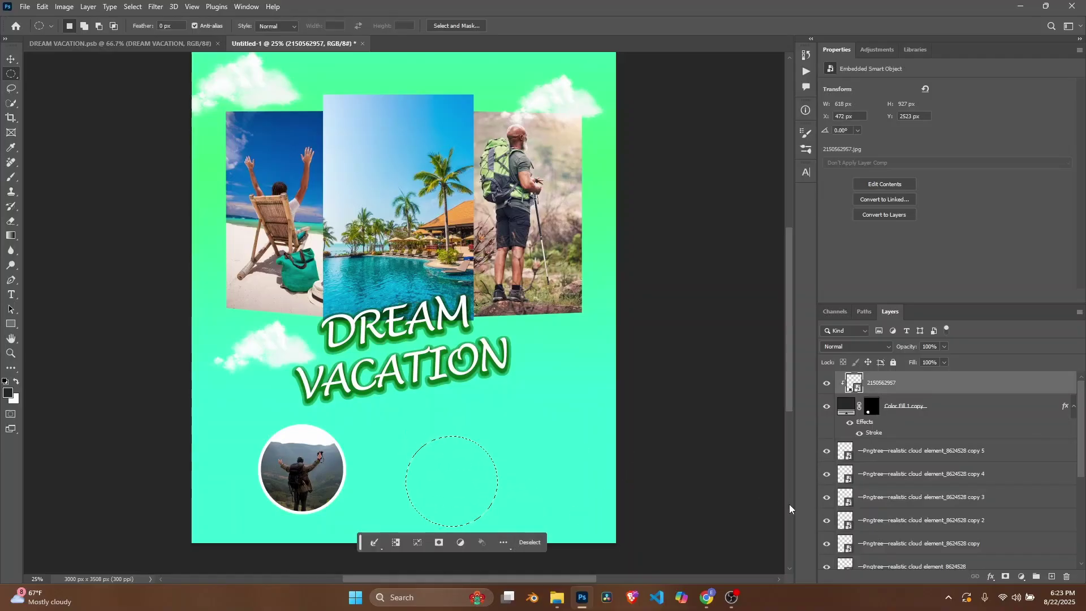
{"action": "left_click", "coordinate": [1023, 576]}
{"action": "left_click", "coordinate": [1007, 369]}
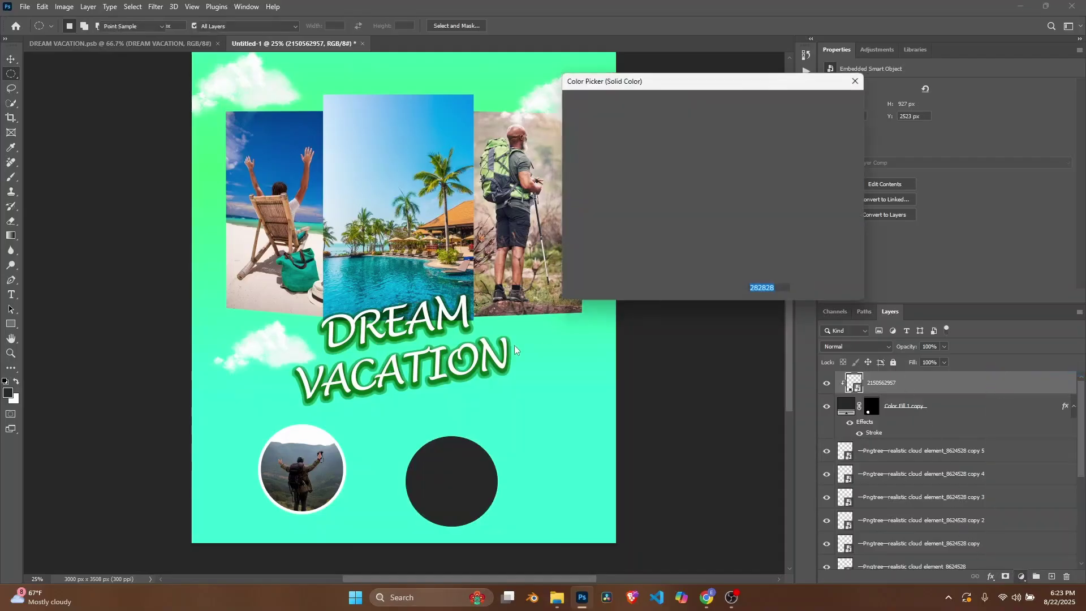
{"action": "left_click", "coordinate": [824, 103]}
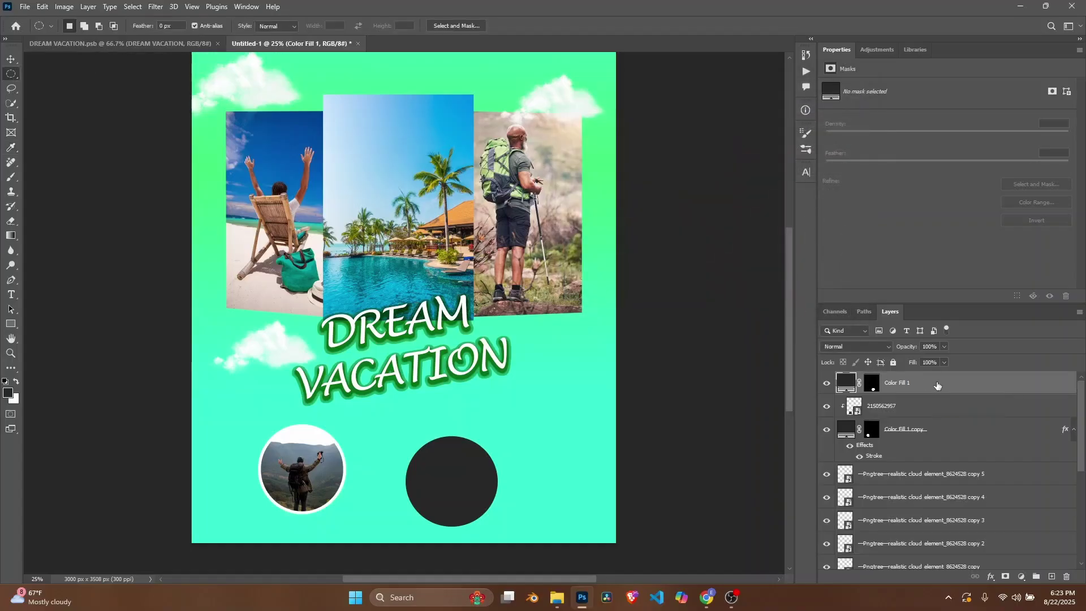
Add a white 21 px inside Stroke at 100% opacity to the new dark circle and move it level with the backpacker inset
{"action": "double_click", "coordinate": [909, 386]}
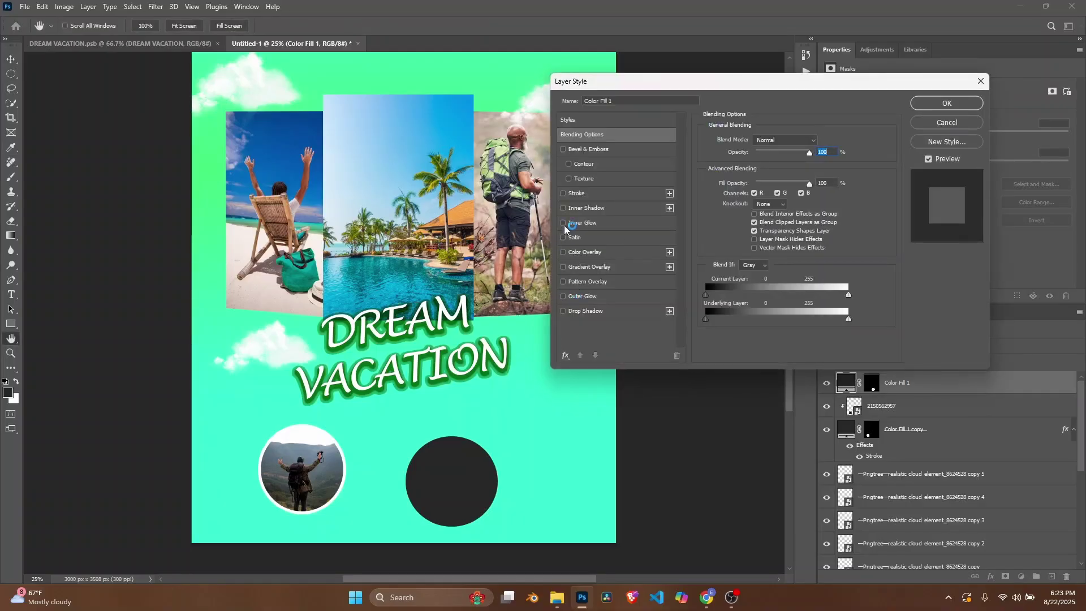
{"action": "left_click", "coordinate": [573, 194]}
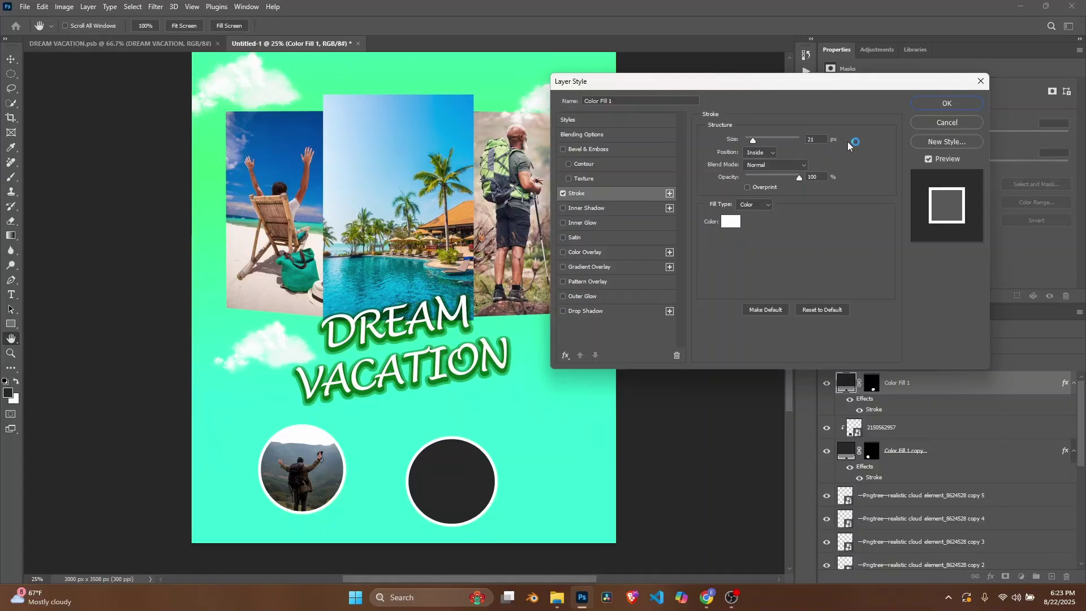
{"action": "left_click", "coordinate": [934, 105]}
{"action": "key", "text": "m"}
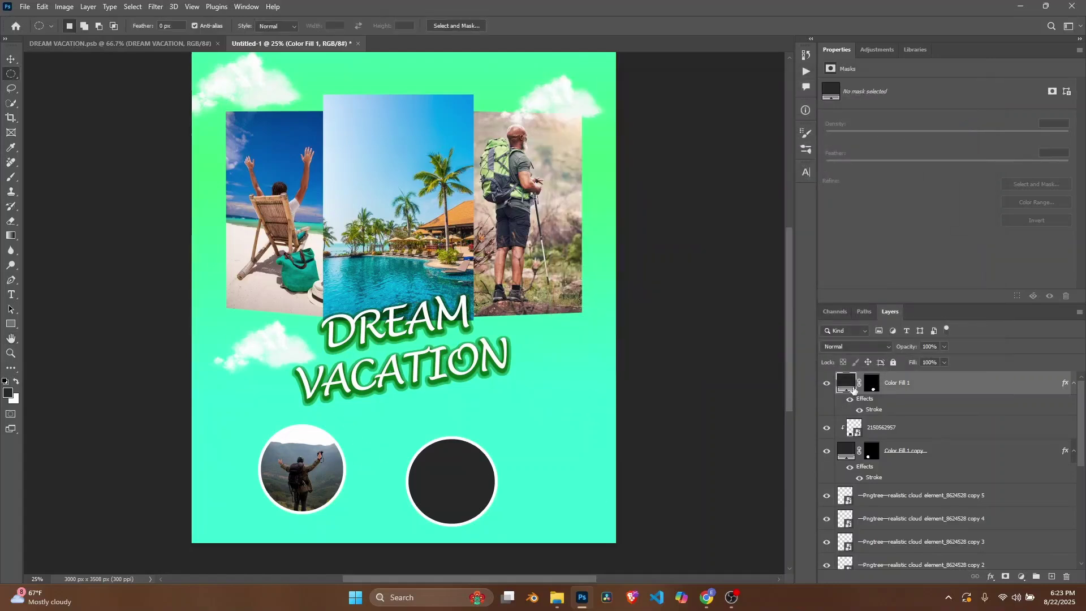
{"action": "key", "text": "v"}
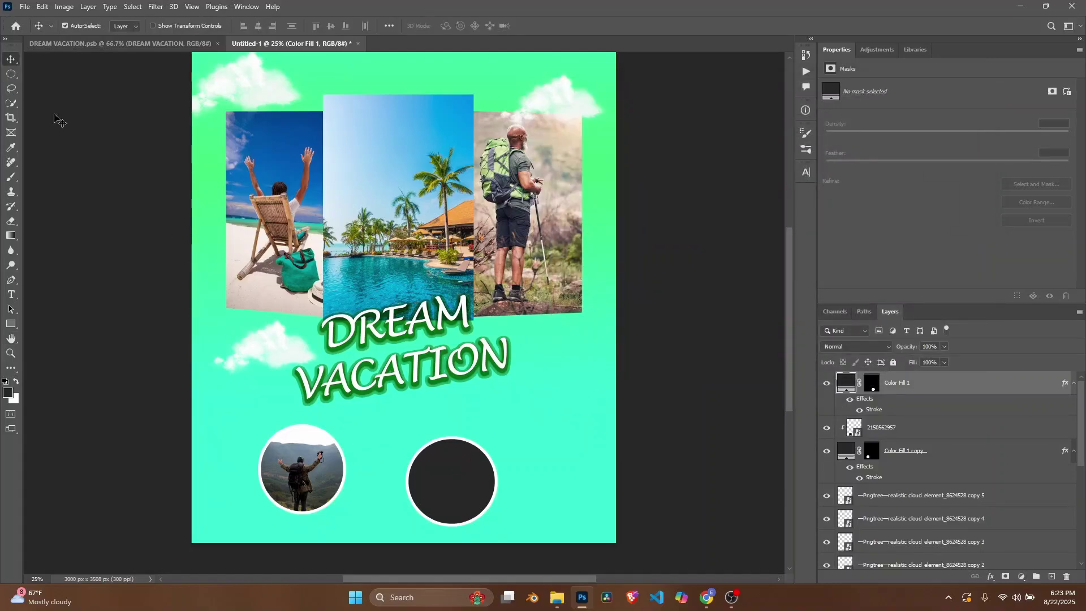
{"action": "mouse_move", "coordinate": [417, 454]}
{"action": "left_mouse_down"}
{"action": "mouse_move", "coordinate": [433, 444]}
{"action": "mouse_move", "coordinate": [423, 467]}
{"action": "left_mouse_up"}
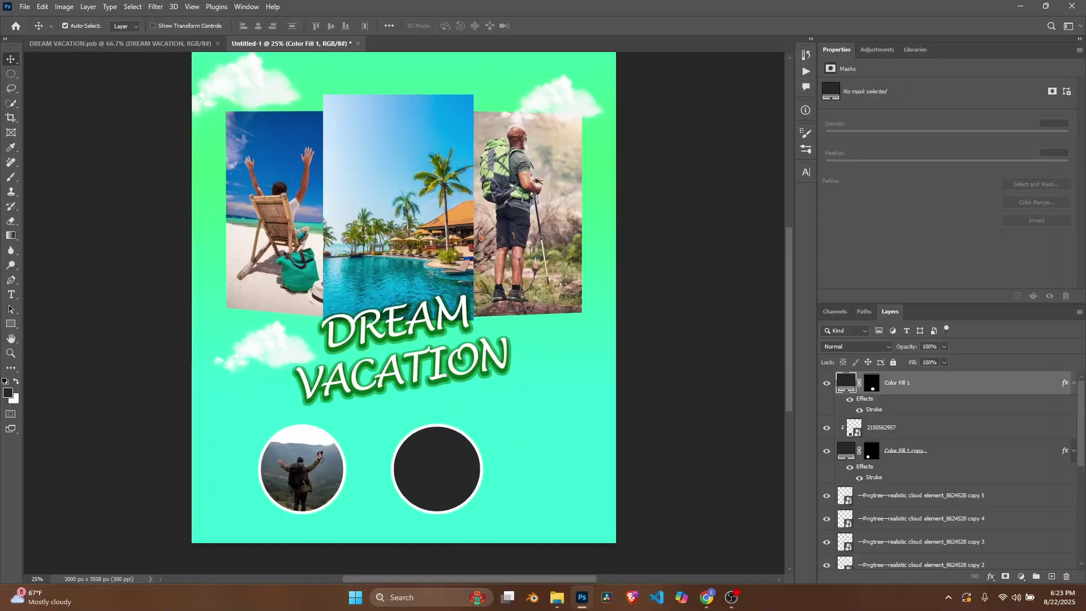
Place the 5352 tropical boardwalk photo from the Downloads folder over the poster's lower part, covering the second circle
{"action": "left_click", "coordinate": [557, 597]}
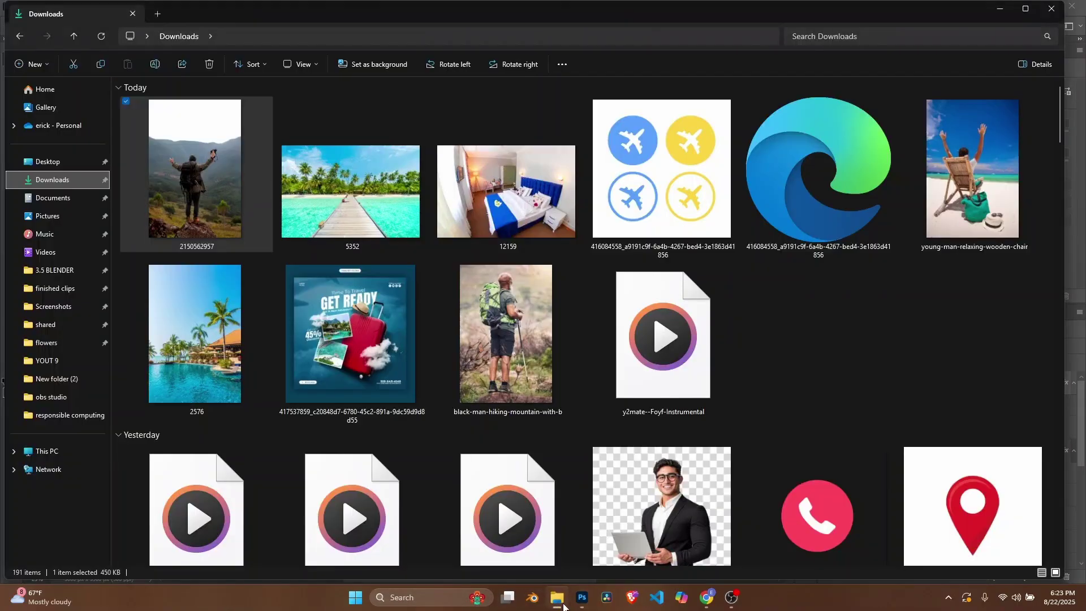
{"action": "left_click_drag", "start_coordinate": [364, 184], "coordinate": [468, 464]}
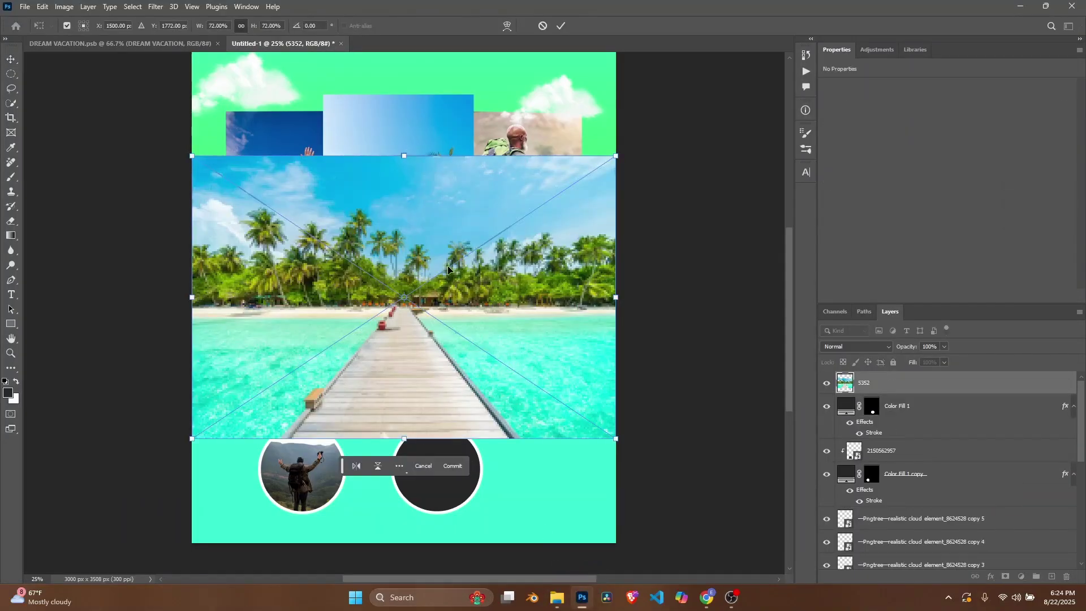
{"action": "left_click_drag", "start_coordinate": [447, 267], "coordinate": [474, 380]}
{"action": "key", "text": "Return"}
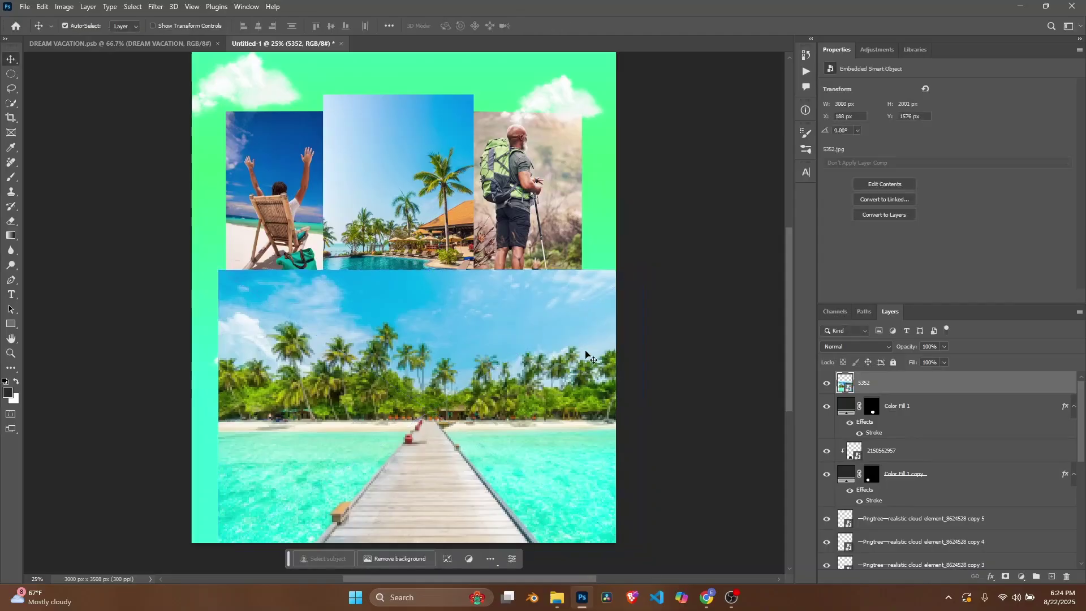
Clip the 5352 photo to the second circle layer and shift it down so the palms and boardwalk fill the circle
{"action": "left_click_drag", "start_coordinate": [871, 380], "coordinate": [879, 392]}
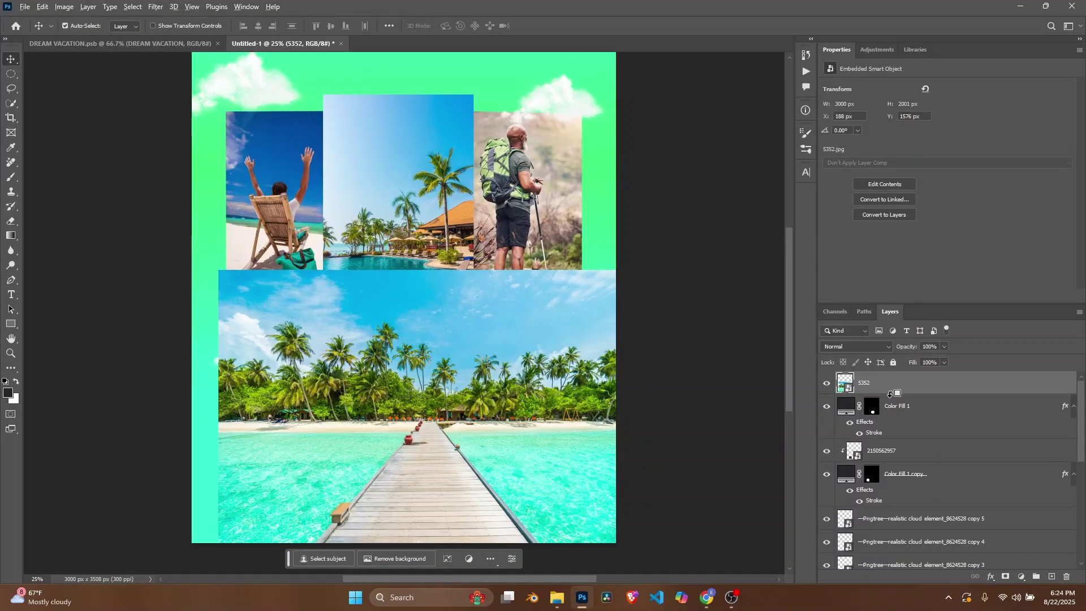
{"action": "left_click_drag", "start_coordinate": [889, 390], "coordinate": [890, 402]}
{"action": "left_click", "coordinate": [890, 392], "text": "alt"}
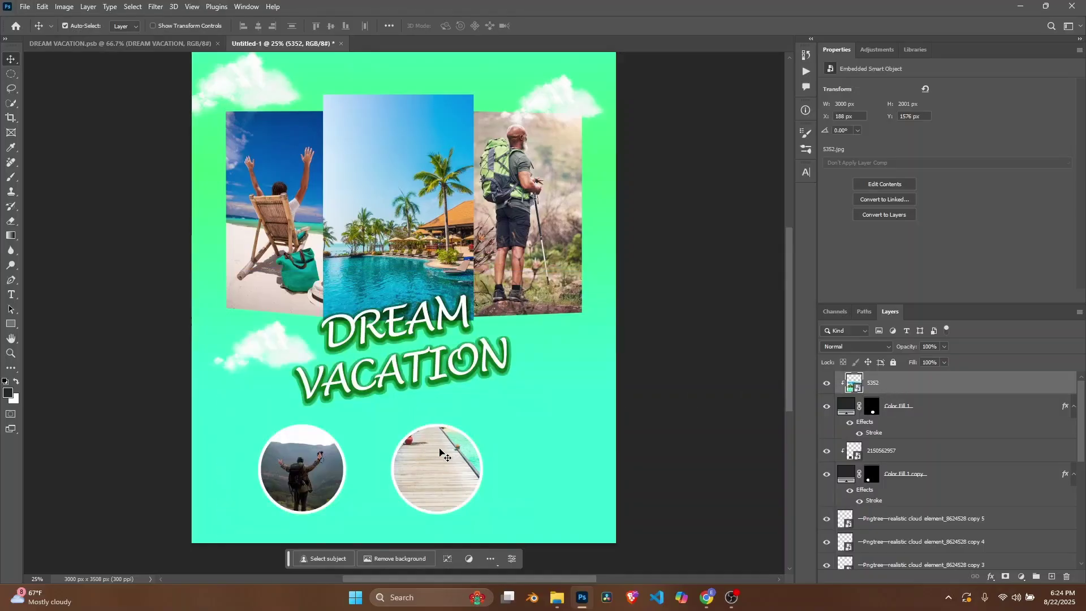
{"action": "left_click_drag", "start_coordinate": [436, 453], "coordinate": [440, 510]}
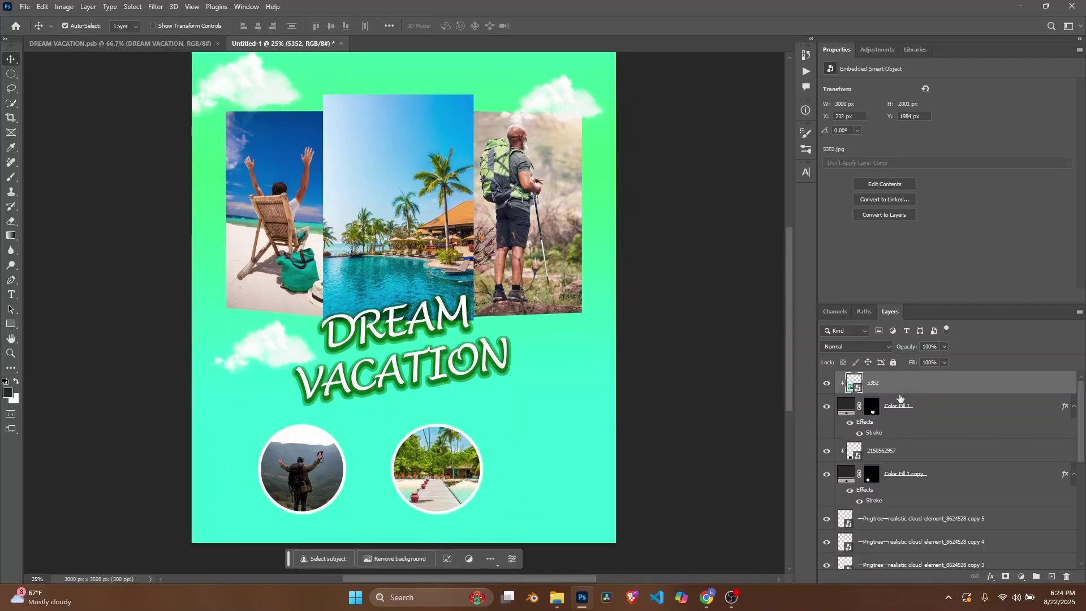
Move the boardwalk inset and the backpacker inset left, each with its circle and photo together, keeping them level
{"action": "left_click", "coordinate": [924, 407], "text": "ctrl"}
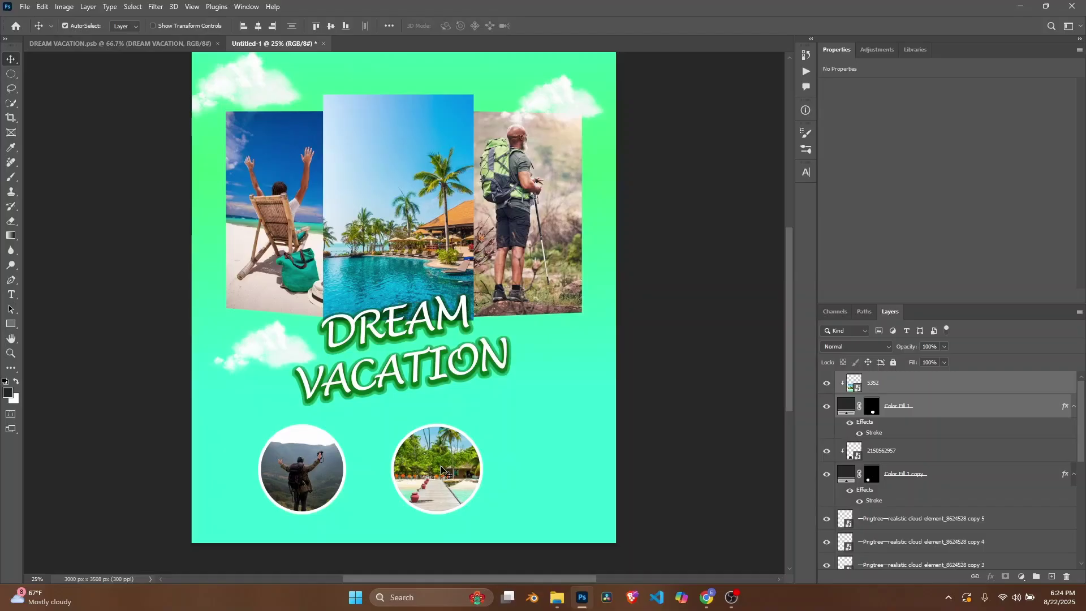
{"action": "left_click_drag", "start_coordinate": [441, 467], "coordinate": [407, 465]}
{"action": "left_click", "coordinate": [880, 458]}
{"action": "left_click", "coordinate": [882, 474], "text": "ctrl"}
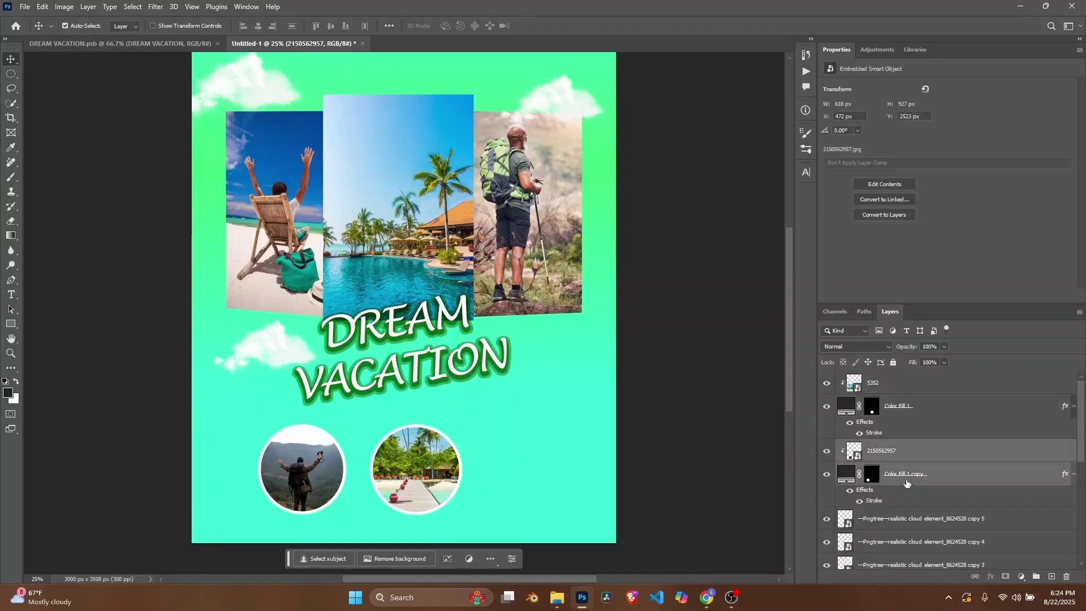
{"action": "left_click_drag", "start_coordinate": [309, 482], "coordinate": [291, 481]}
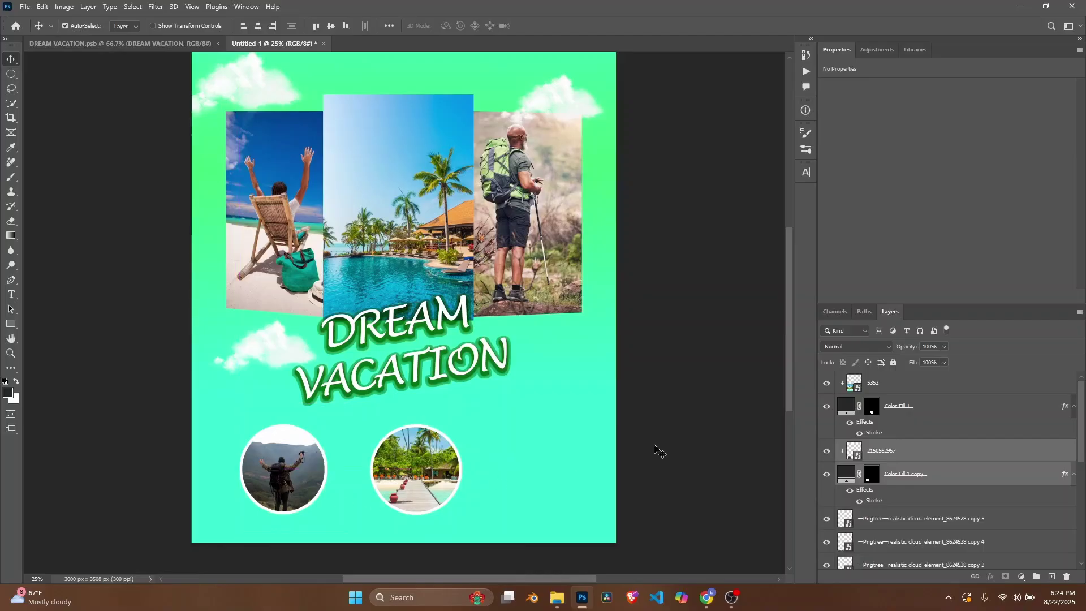
Create a third circle filled with solid colour 282828 beside the boardwalk inset and add a white Stroke to it
{"action": "left_click", "coordinate": [896, 393]}
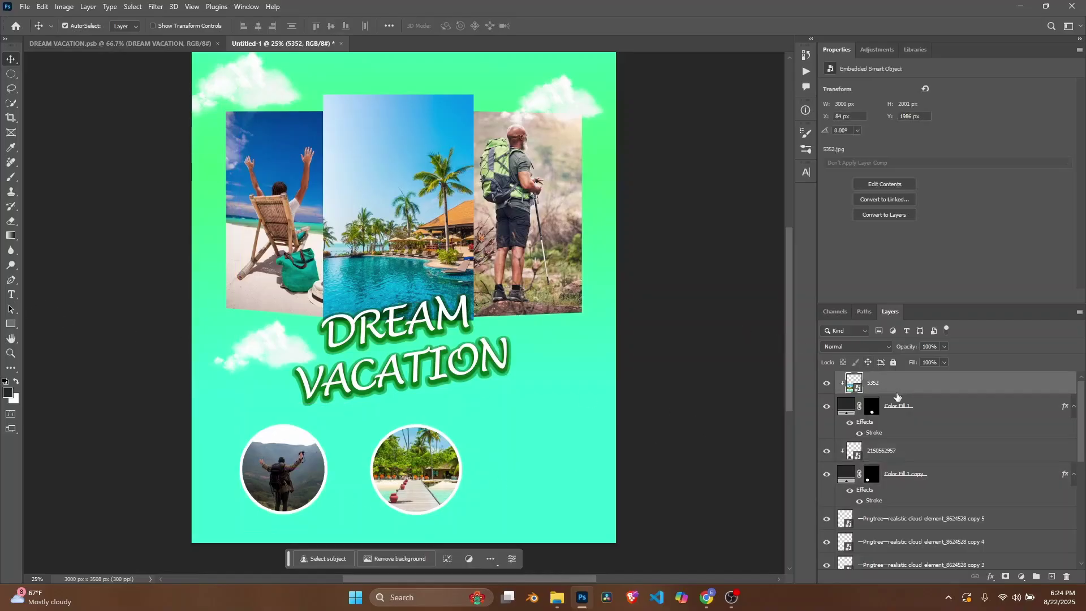
{"action": "left_click", "coordinate": [11, 73]}
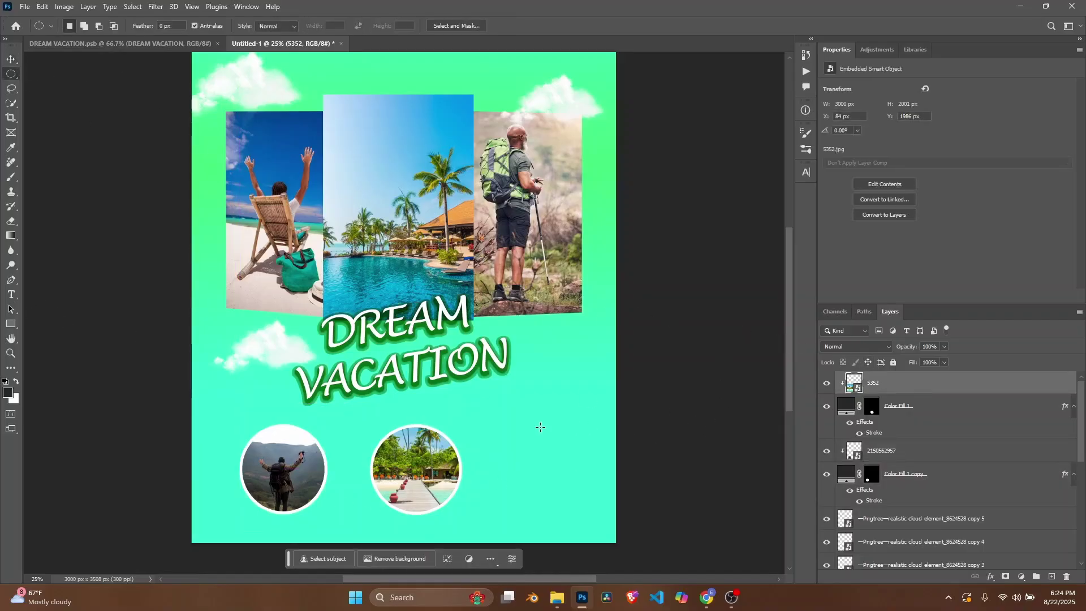
{"action": "left_click_drag", "start_coordinate": [535, 439], "coordinate": [629, 533]}
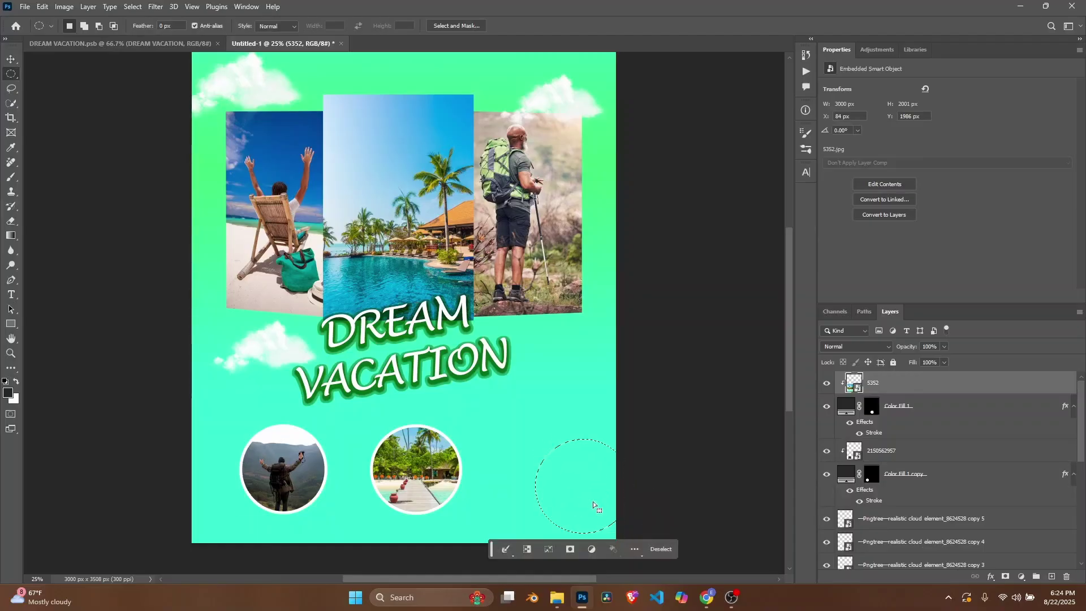
{"action": "left_click_drag", "start_coordinate": [577, 492], "coordinate": [550, 476]}
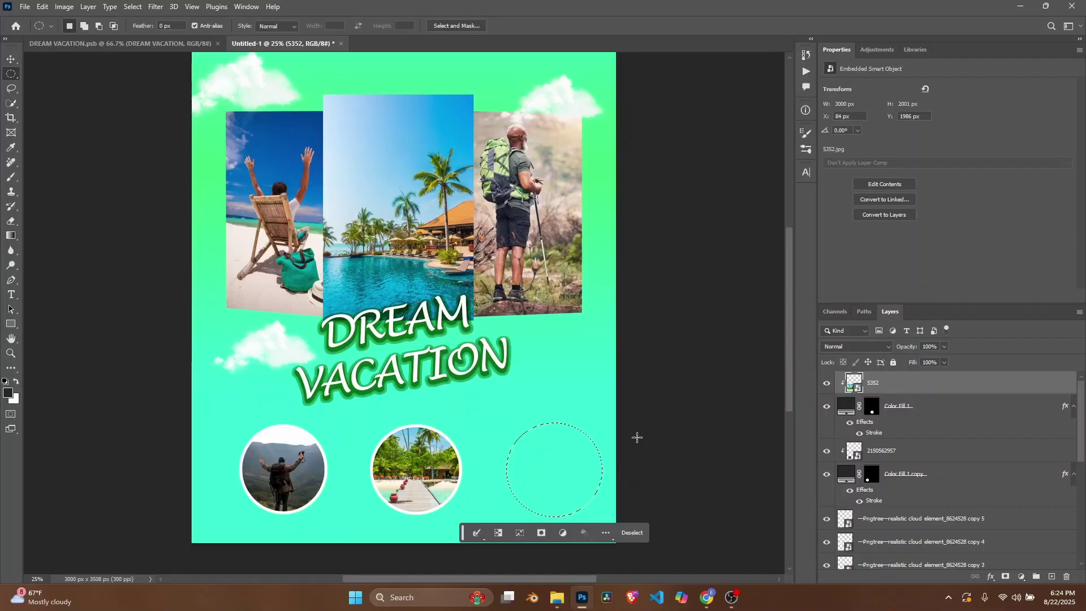
{"action": "left_click", "coordinate": [1021, 576]}
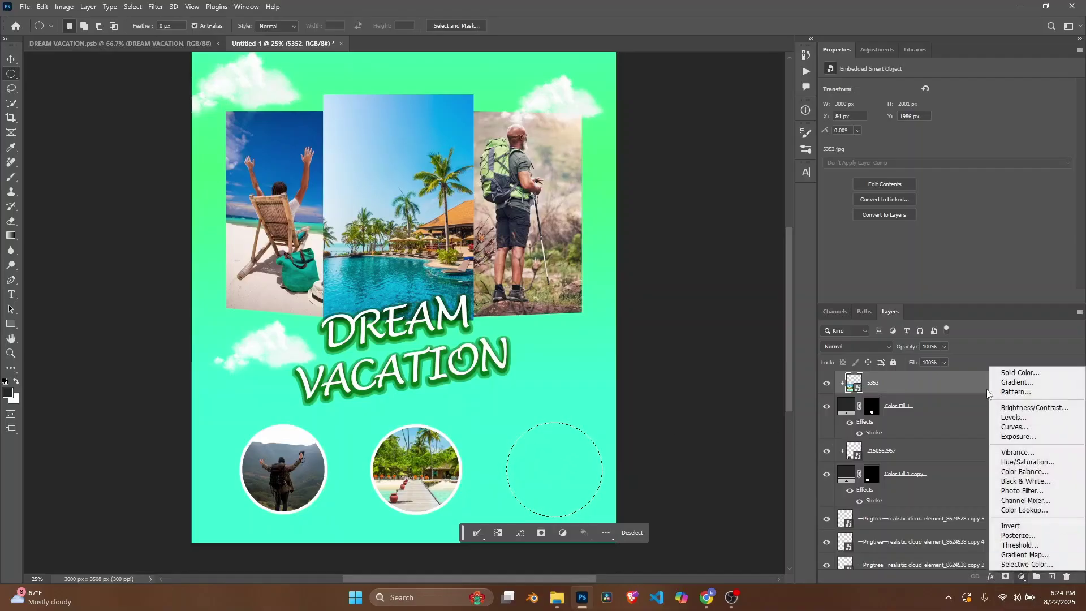
{"action": "left_click", "coordinate": [1018, 372]}
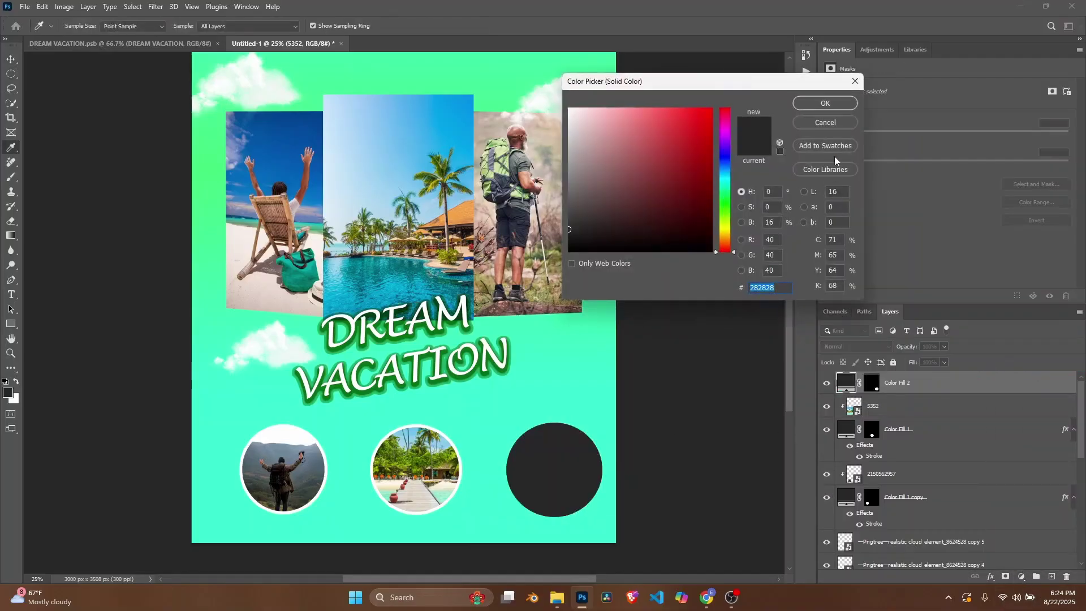
{"action": "left_click", "coordinate": [829, 105]}
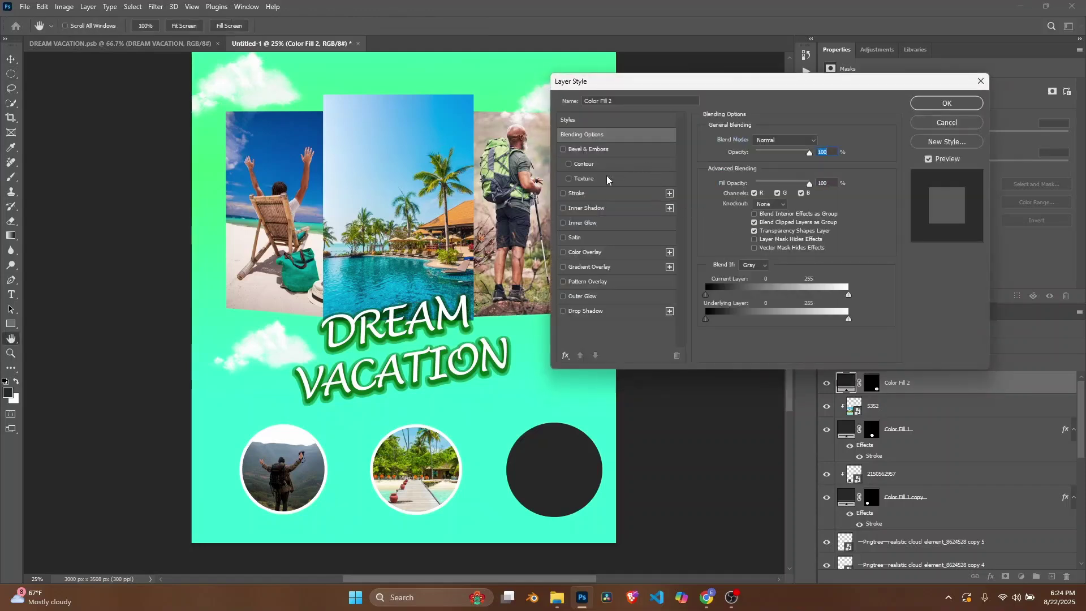
{"action": "left_click", "coordinate": [563, 193]}
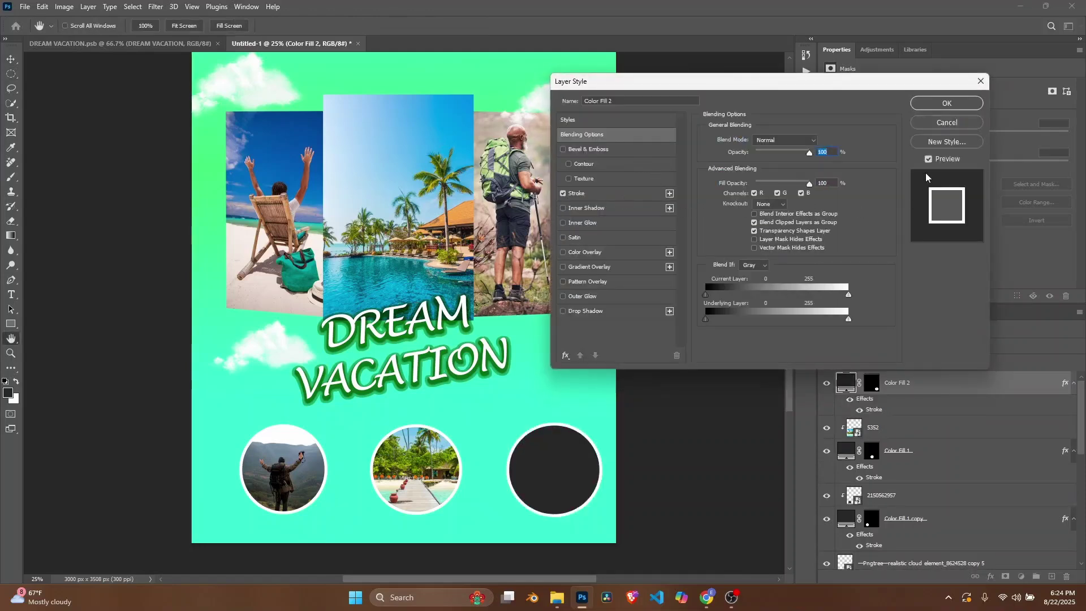
{"action": "left_click", "coordinate": [945, 104]}
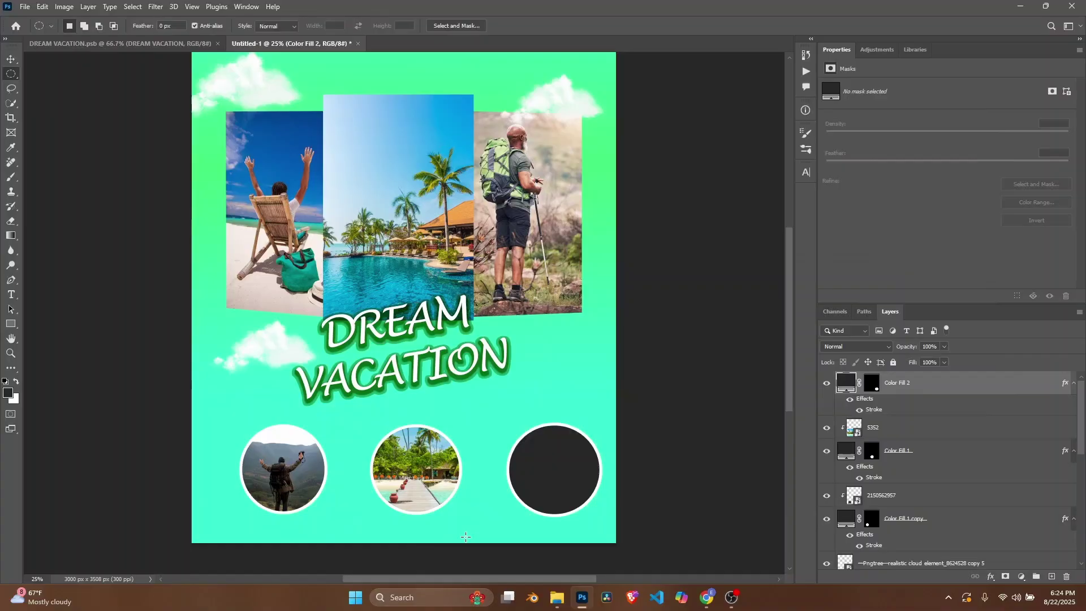
Place the 12159 hotel bedroom photo from the Downloads folder, scaled to 44.31%, over the third circle
{"action": "left_click", "coordinate": [557, 598]}
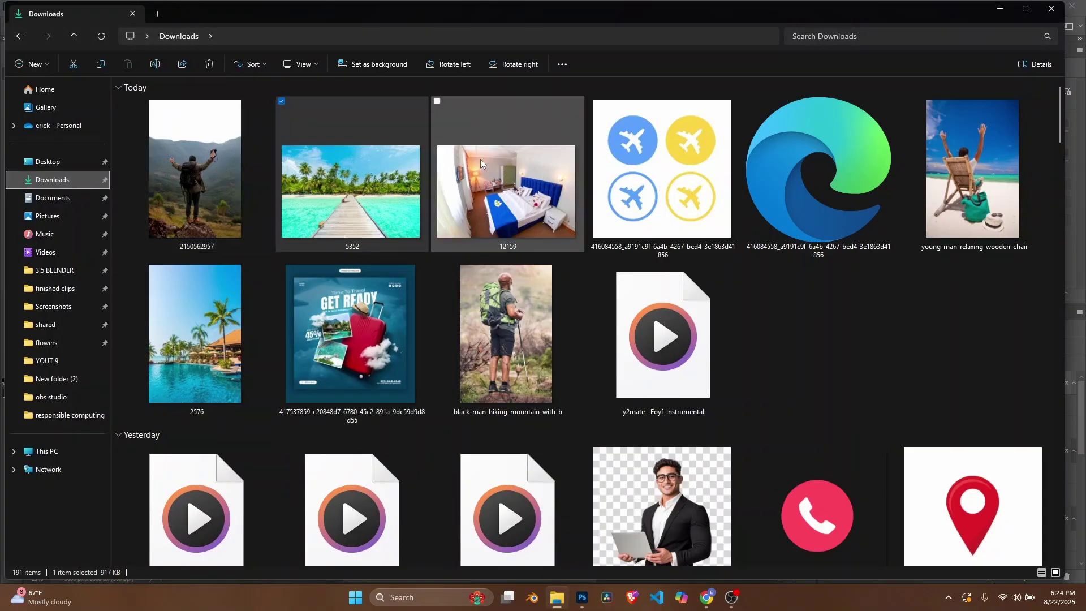
{"action": "left_click_drag", "start_coordinate": [498, 181], "coordinate": [542, 484]}
{"action": "left_click_drag", "start_coordinate": [479, 371], "coordinate": [528, 406]}
{"action": "left_click_drag", "start_coordinate": [715, 556], "coordinate": [555, 448]}
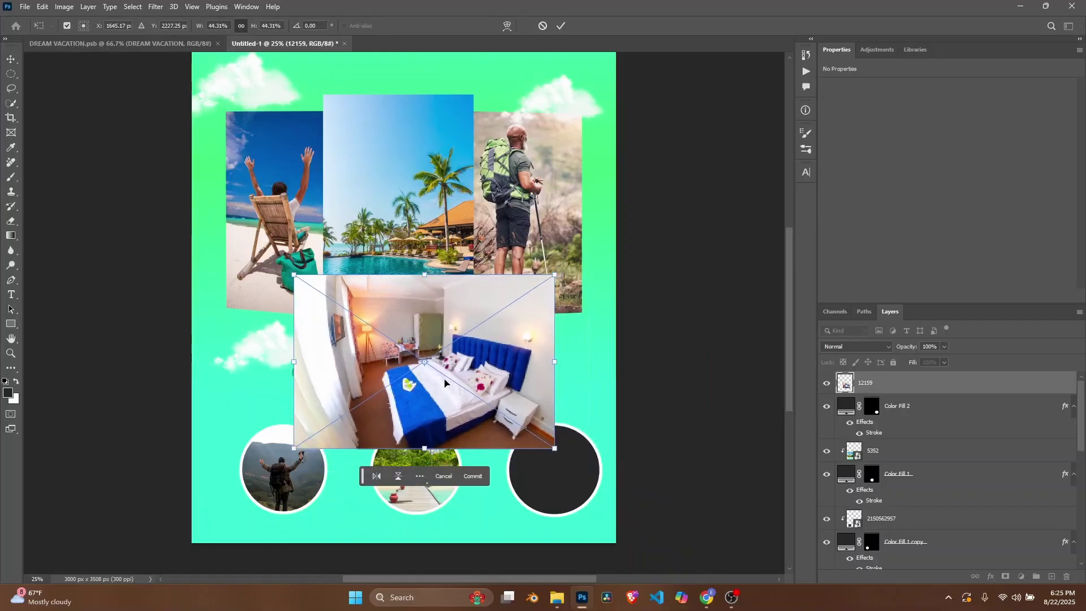
{"action": "left_click_drag", "start_coordinate": [449, 385], "coordinate": [553, 461]}
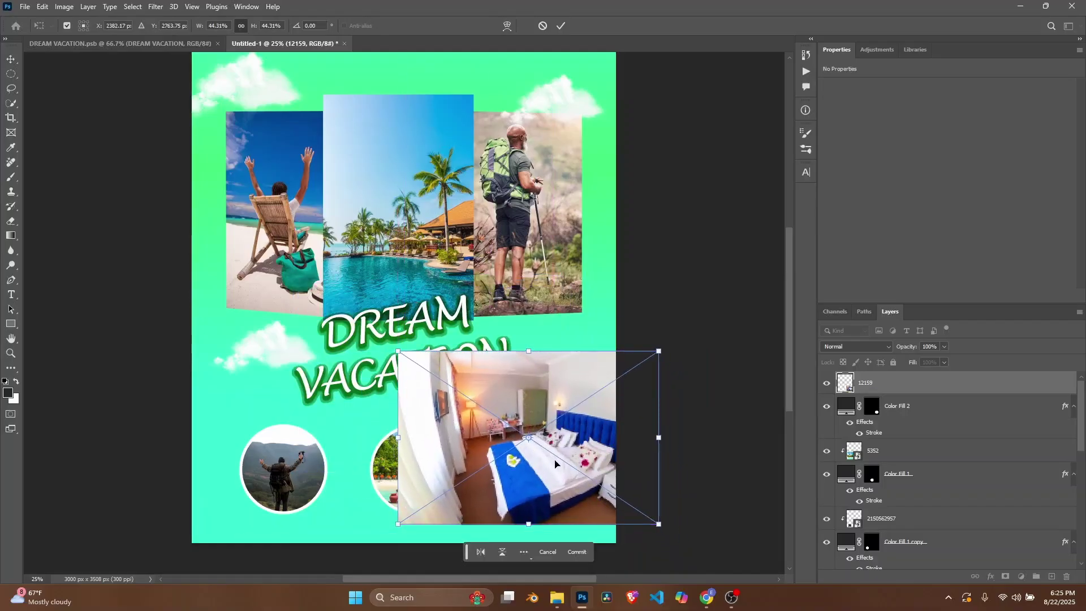
{"action": "key", "text": "Return"}
Clip the 12159 photo to the third circle layer and scale it down so the bed and room fill the circle
{"action": "key", "text": "m"}
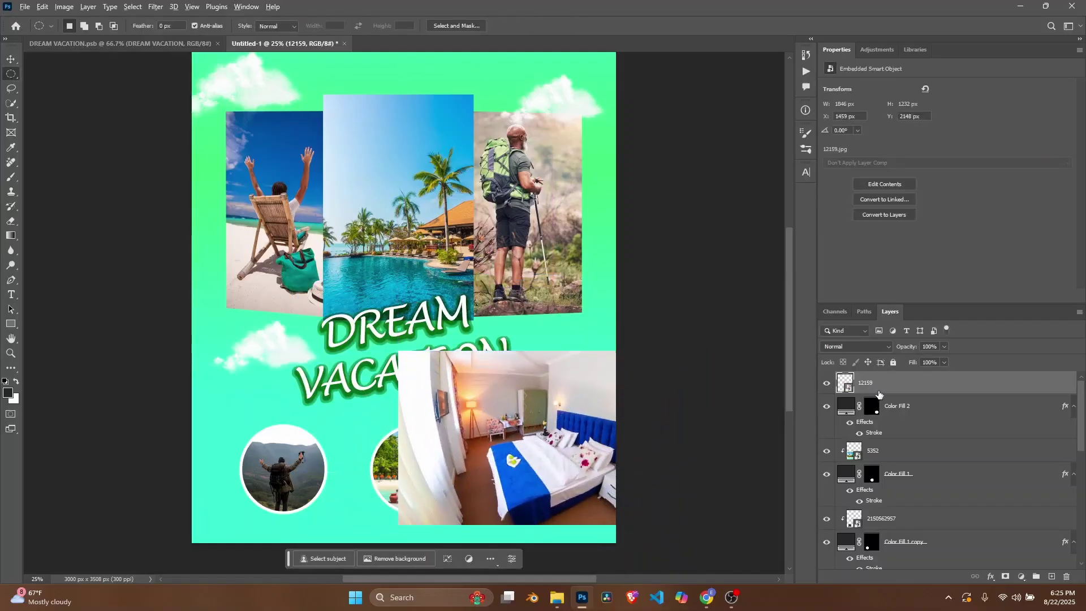
{"action": "left_click", "coordinate": [897, 392], "text": "alt"}
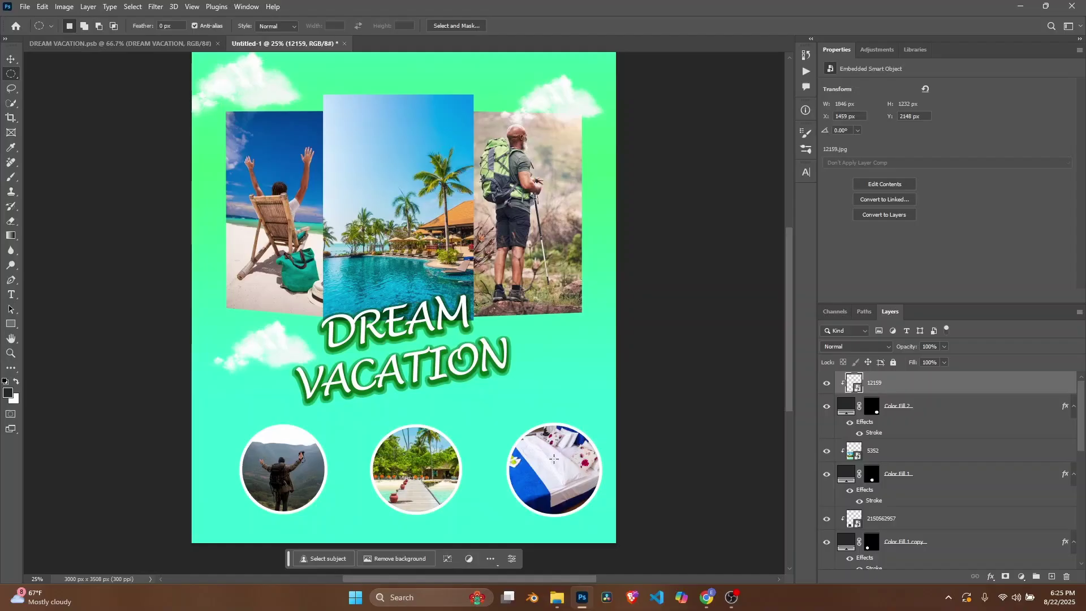
{"action": "key", "text": "ctrl+t"}
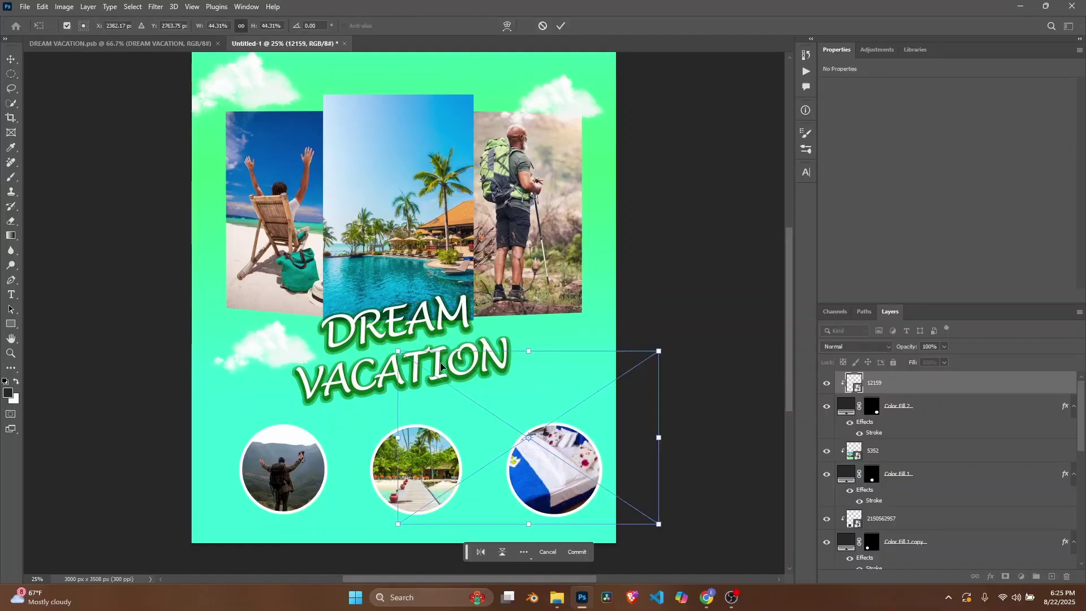
{"action": "left_click_drag", "start_coordinate": [528, 349], "coordinate": [528, 424]}
{"action": "left_click_drag", "start_coordinate": [550, 484], "coordinate": [556, 482]}
{"action": "key", "text": "m"}
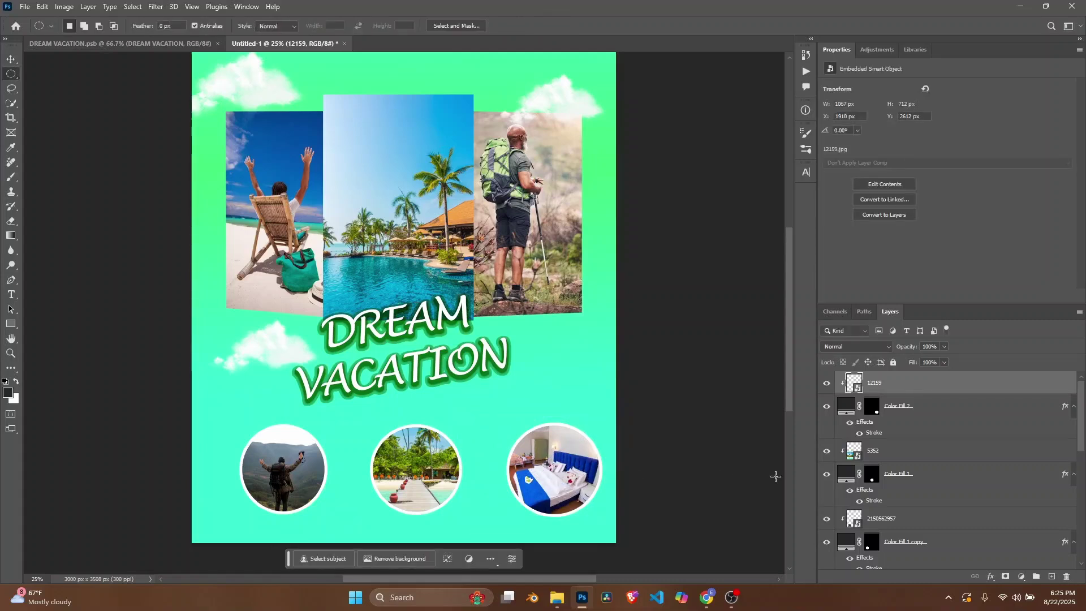
Move the bedroom photo and its circle together slightly left, closer to the boardwalk inset
{"action": "left_click", "coordinate": [934, 408], "text": "shift"}
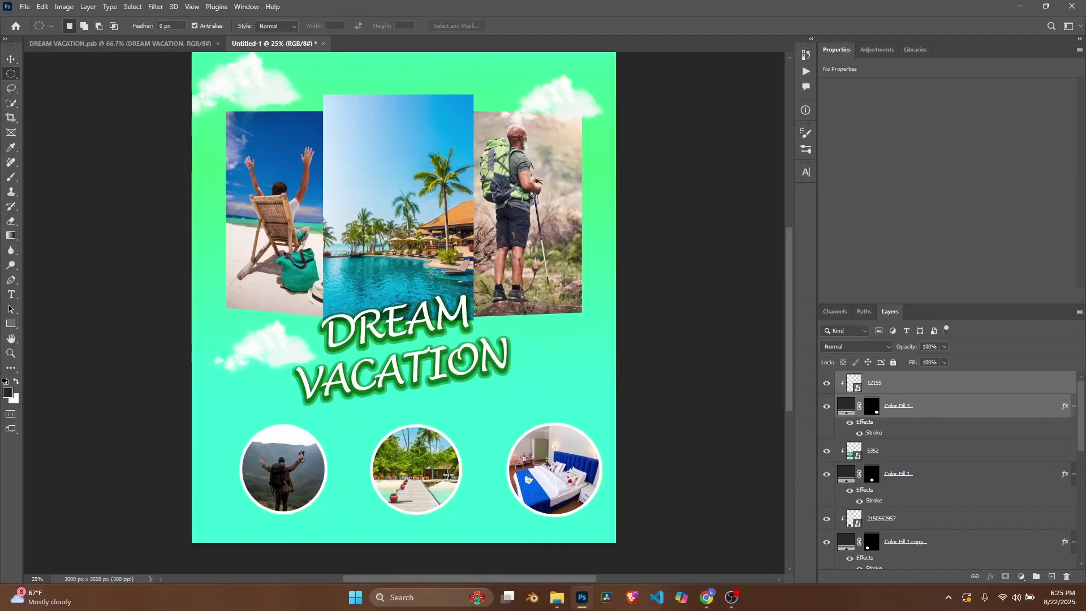
{"action": "key", "text": "v"}
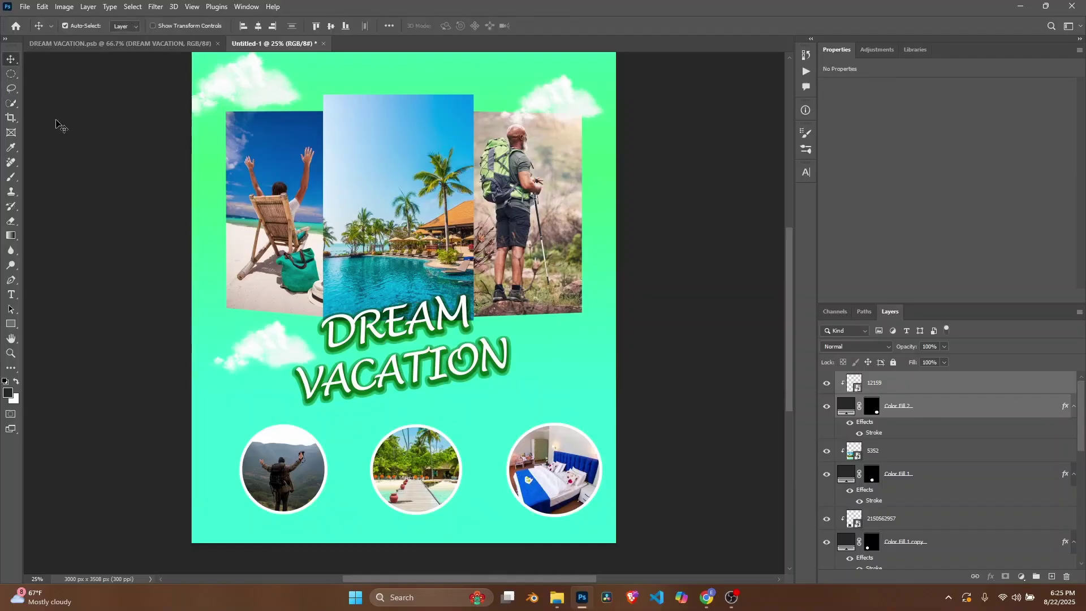
{"action": "left_click_drag", "start_coordinate": [569, 481], "coordinate": [552, 477]}
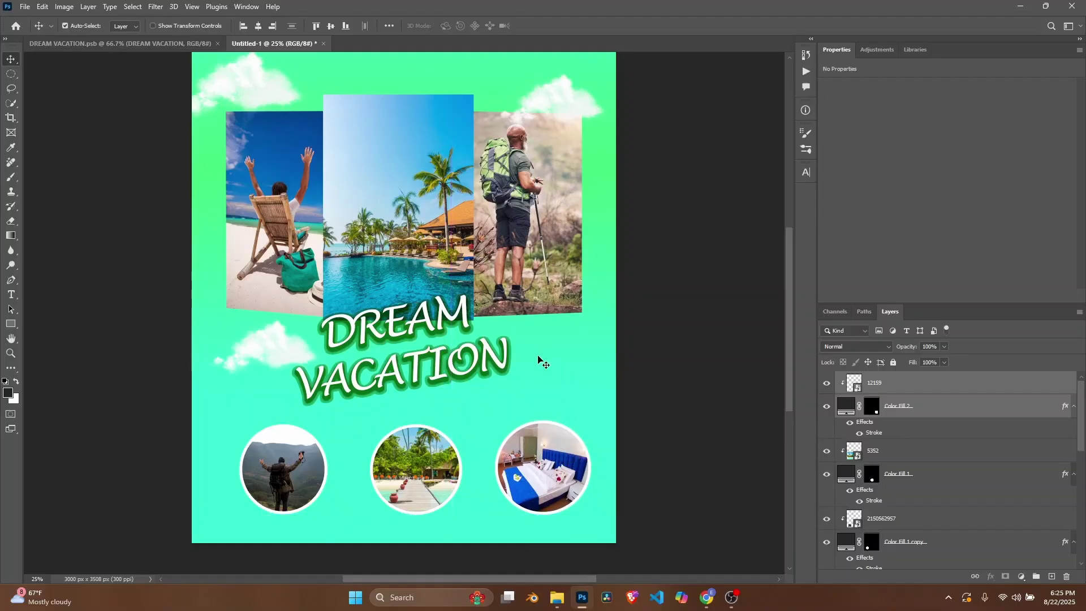
Select all layers above the gradient fill and shift the whole artwork up to leave space below the circular insets
{"action": "scroll", "coordinate": [880, 479], "scroll_direction": "down", "scroll_amount": 10}
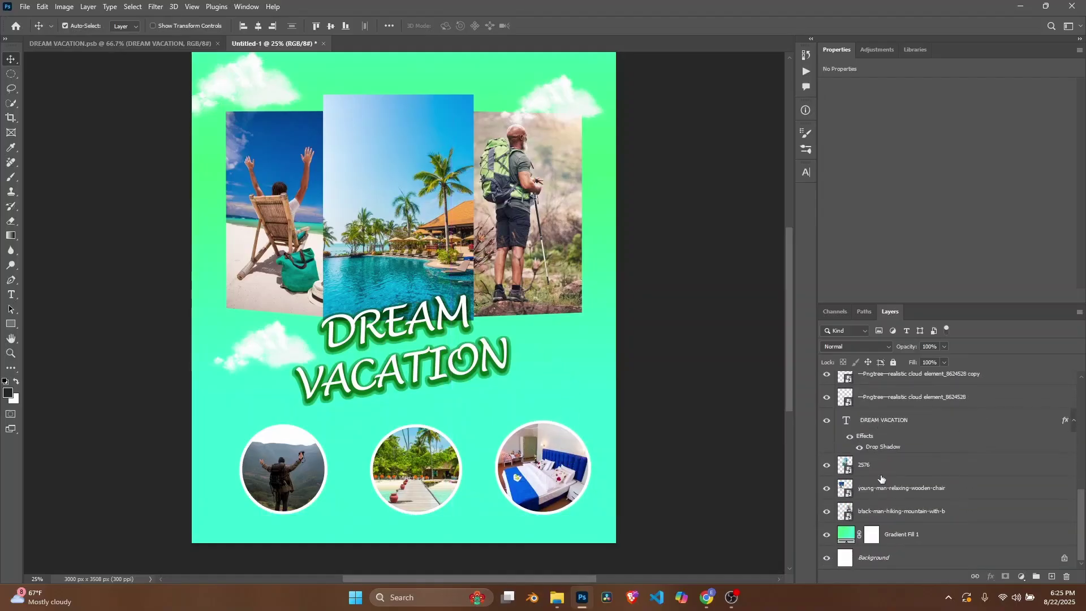
{"action": "left_click", "coordinate": [903, 538]}
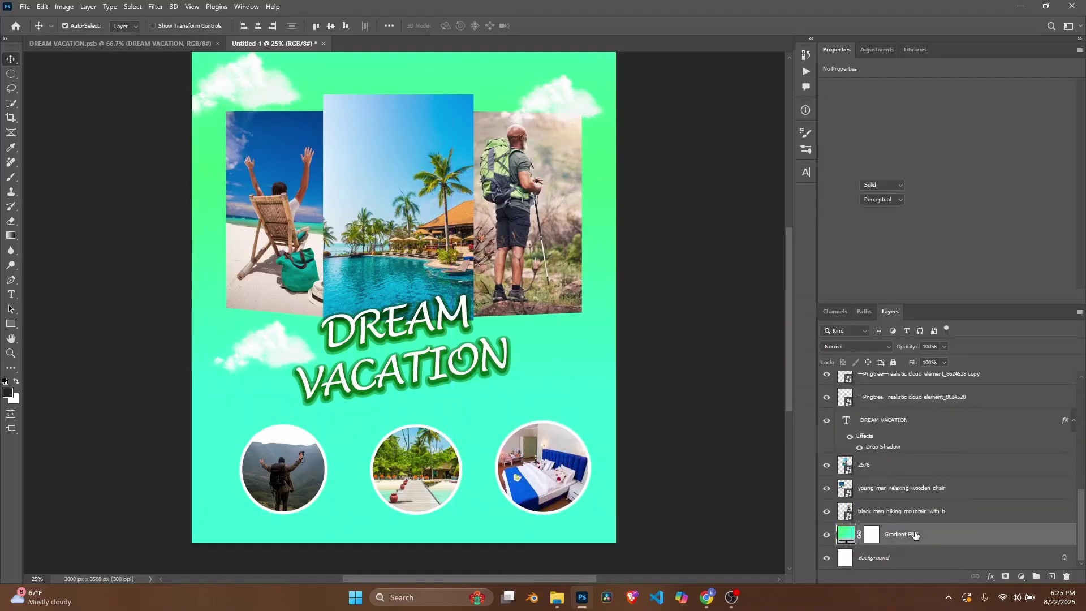
{"action": "left_click", "coordinate": [897, 512]}
{"action": "scroll", "coordinate": [898, 518], "scroll_direction": "up", "scroll_amount": 10}
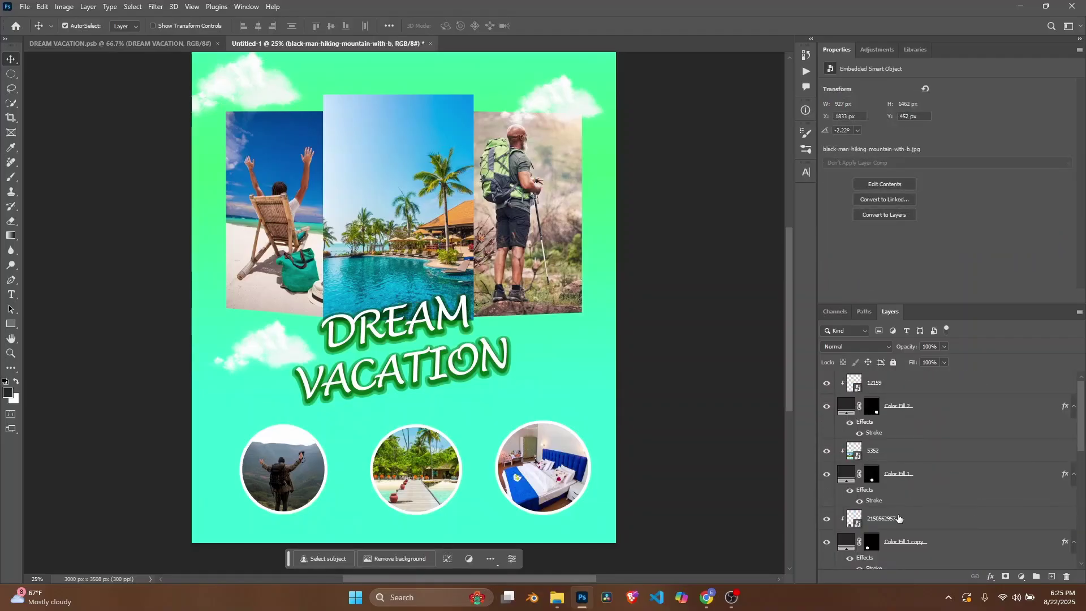
{"action": "key", "text": "ctrl+alt+a"}
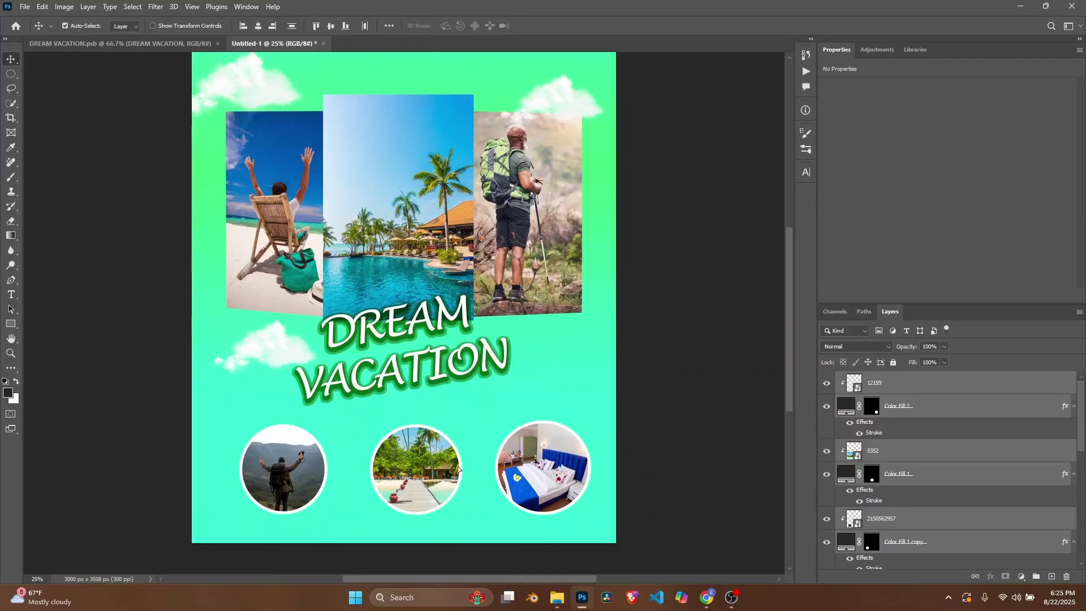
{"action": "mouse_move", "coordinate": [457, 468]}
{"action": "left_mouse_down"}
{"action": "mouse_move", "coordinate": [459, 450]}
{"action": "mouse_move", "coordinate": [481, 440]}
{"action": "mouse_move", "coordinate": [483, 460]}
{"action": "mouse_move", "coordinate": [459, 467]}
{"action": "mouse_move", "coordinate": [458, 453]}
{"action": "left_mouse_up"}
{"action": "left_click_drag", "start_coordinate": [459, 454], "coordinate": [459, 455]}
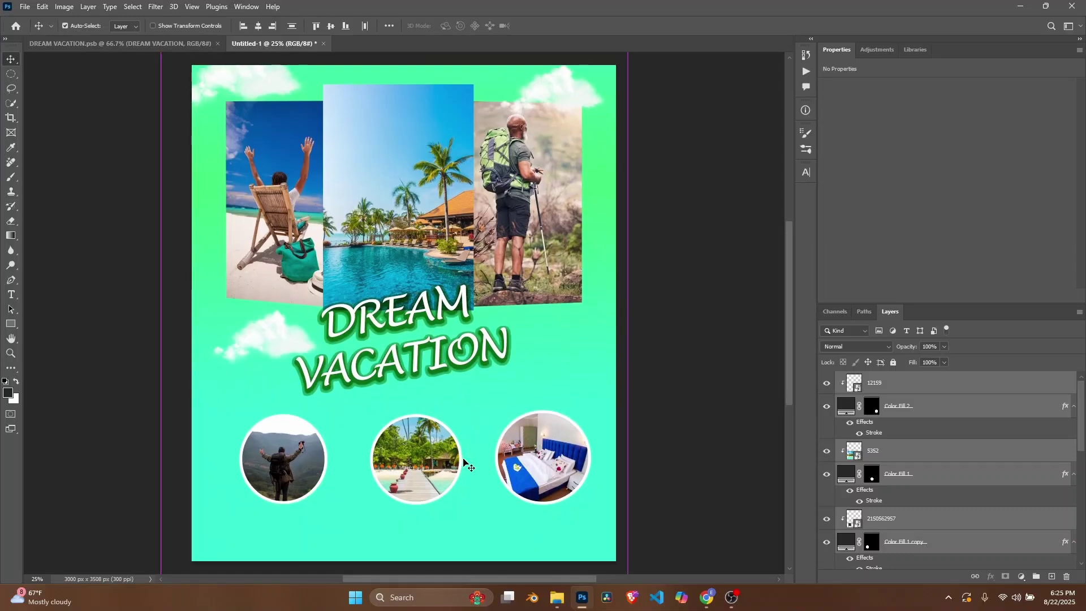
{"action": "scroll", "coordinate": [463, 464], "scroll_direction": "up", "scroll_amount": 3}
{"action": "scroll", "coordinate": [462, 464], "scroll_direction": "down", "scroll_amount": 3}
{"action": "scroll", "coordinate": [461, 466], "scroll_direction": "up", "scroll_amount": 2}
{"action": "scroll", "coordinate": [463, 472], "scroll_direction": "down", "scroll_amount": 1}
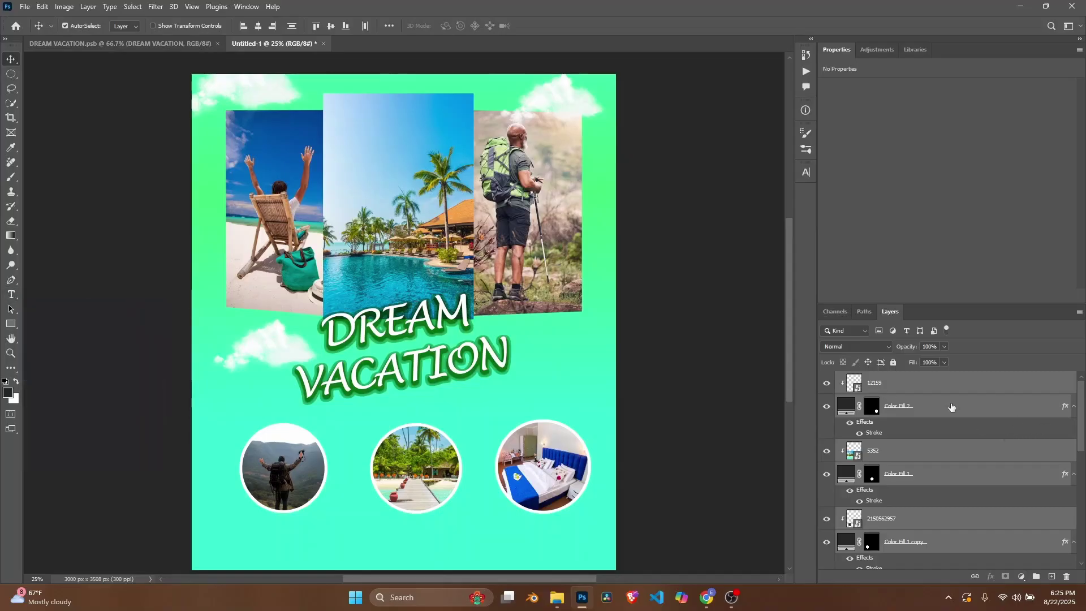
Set up the Type tool with the Arial font in Bold style, with the topmost layer active
{"action": "left_click", "coordinate": [933, 383]}
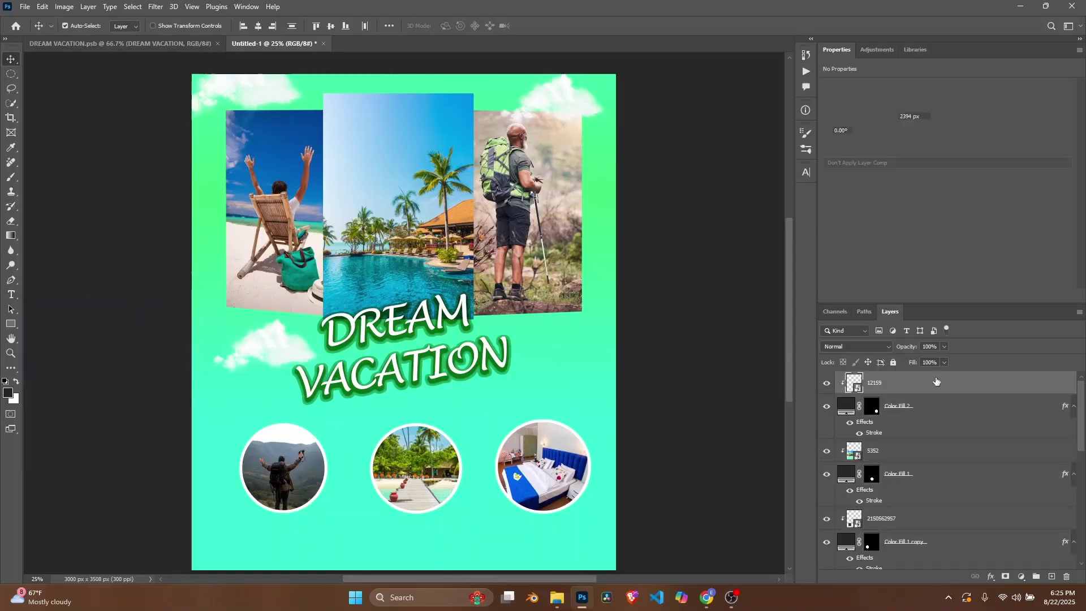
{"action": "left_click", "coordinate": [11, 295]}
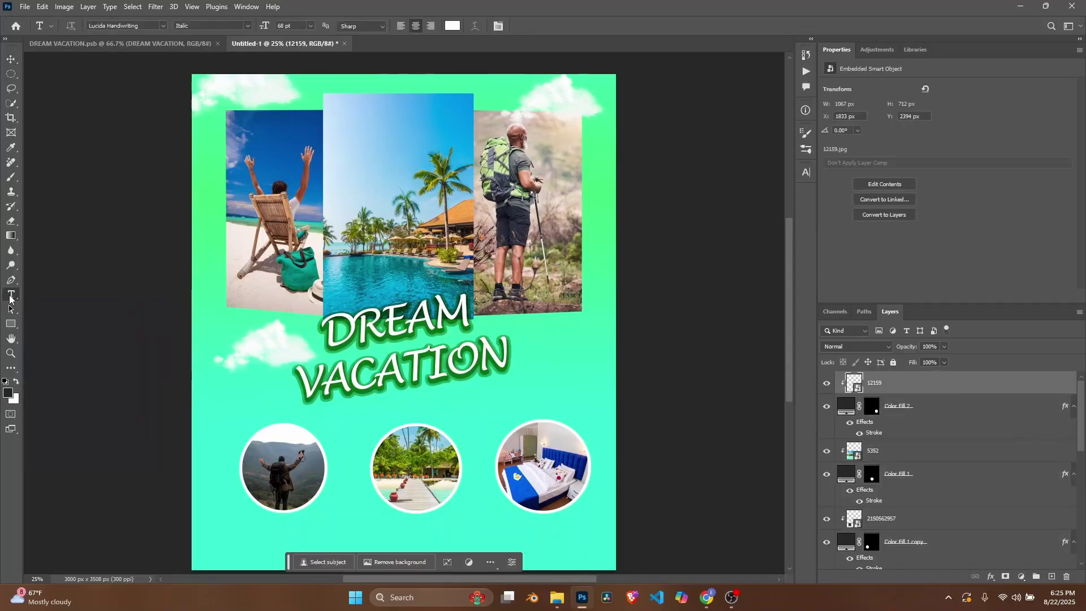
{"action": "left_click", "coordinate": [153, 26]}
{"action": "type", "text": "ARIA"}
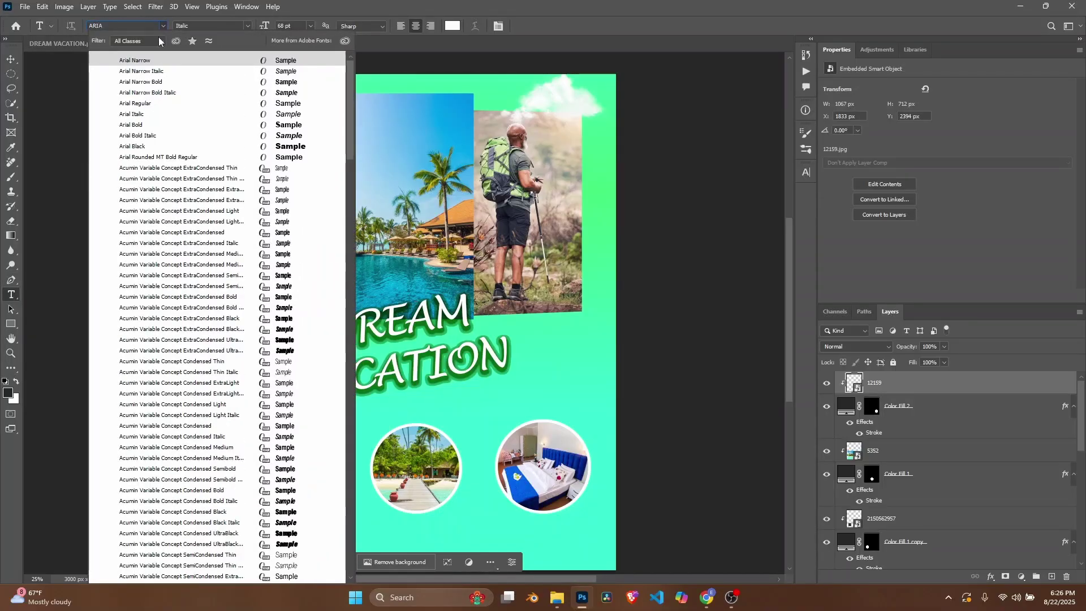
{"action": "type", "text": ";"}
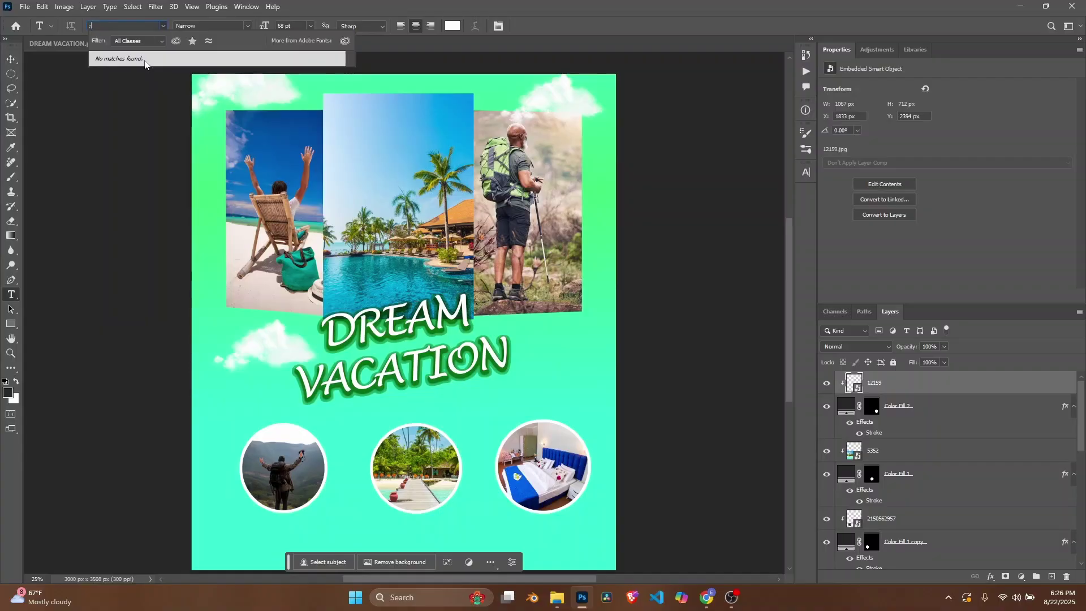
{"action": "key", "text": "BackSpace"}
{"action": "left_click", "coordinate": [146, 71]}
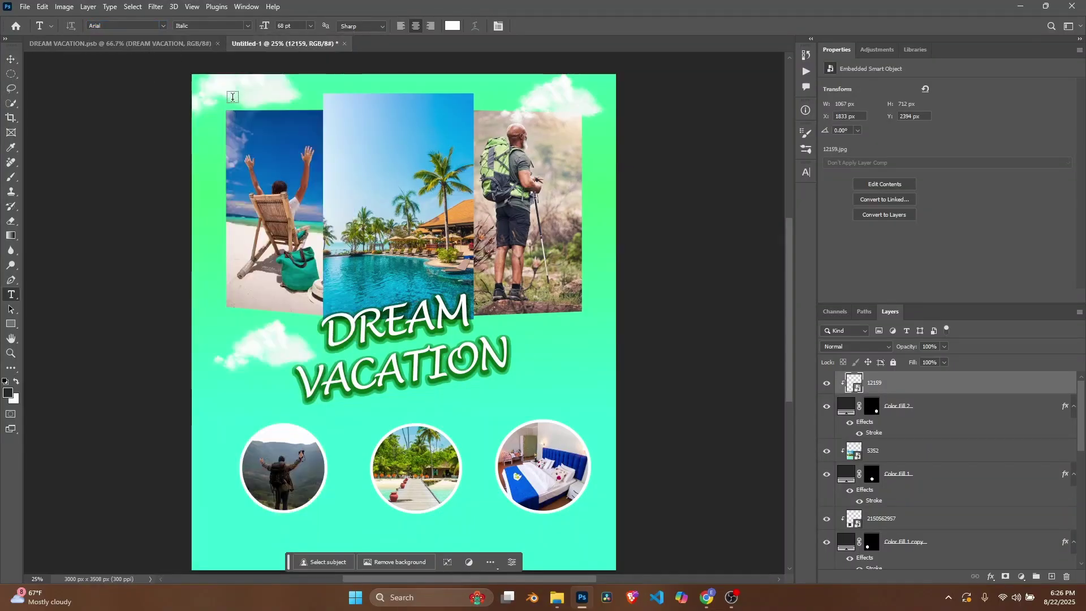
{"action": "left_click", "coordinate": [214, 25]}
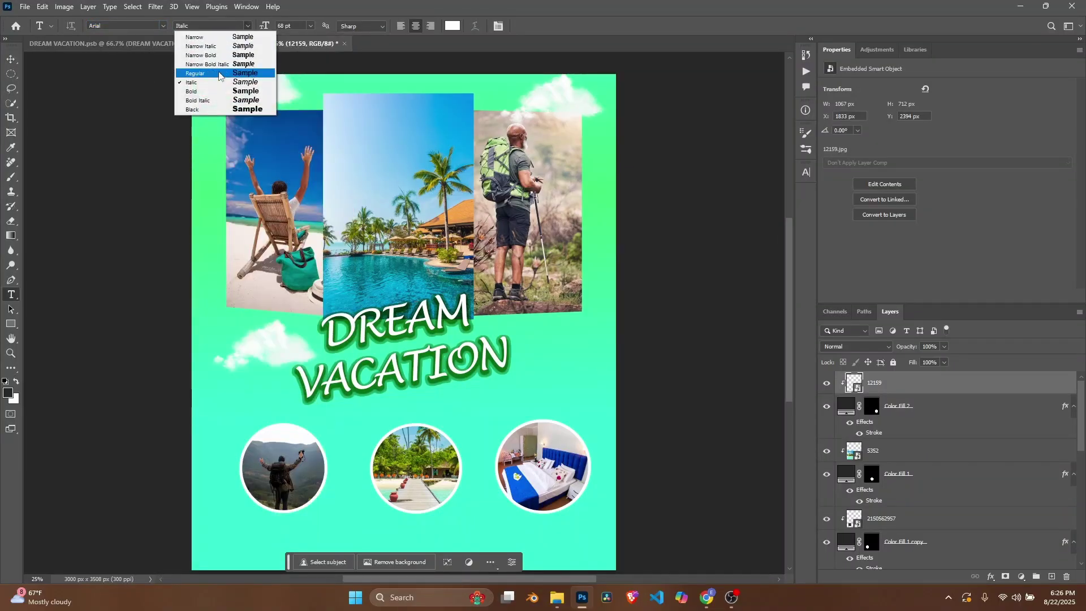
{"action": "left_click", "coordinate": [195, 91]}
Add a white 29 pt Arial Bold label reading VIETNAM, centred beneath the first circular inset
{"action": "scroll", "coordinate": [330, 455], "scroll_direction": "down", "scroll_amount": 1}
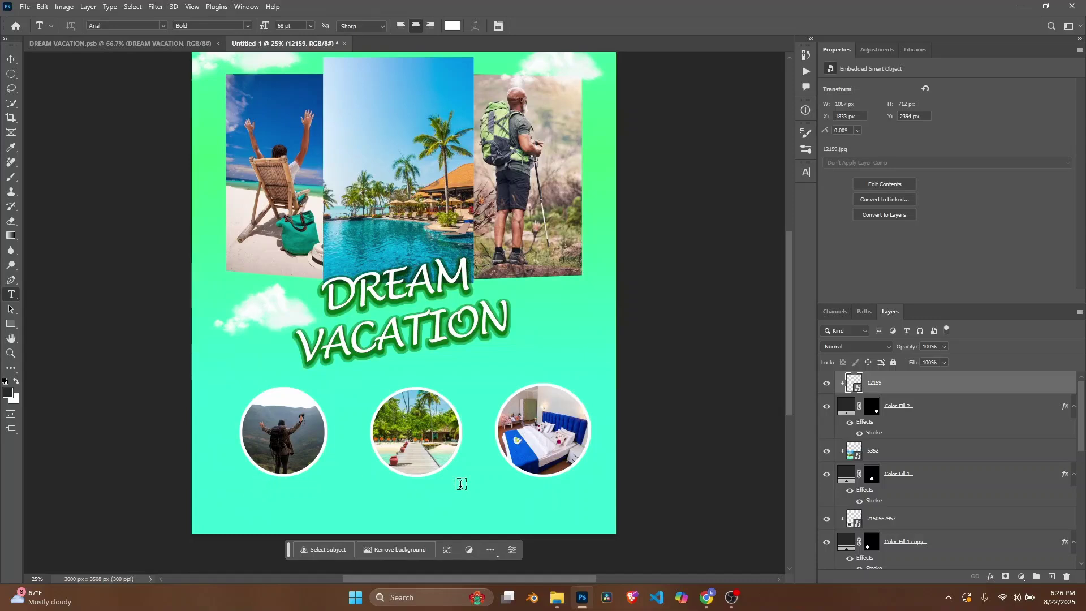
{"action": "scroll", "coordinate": [499, 470], "scroll_direction": "up", "scroll_amount": 1}
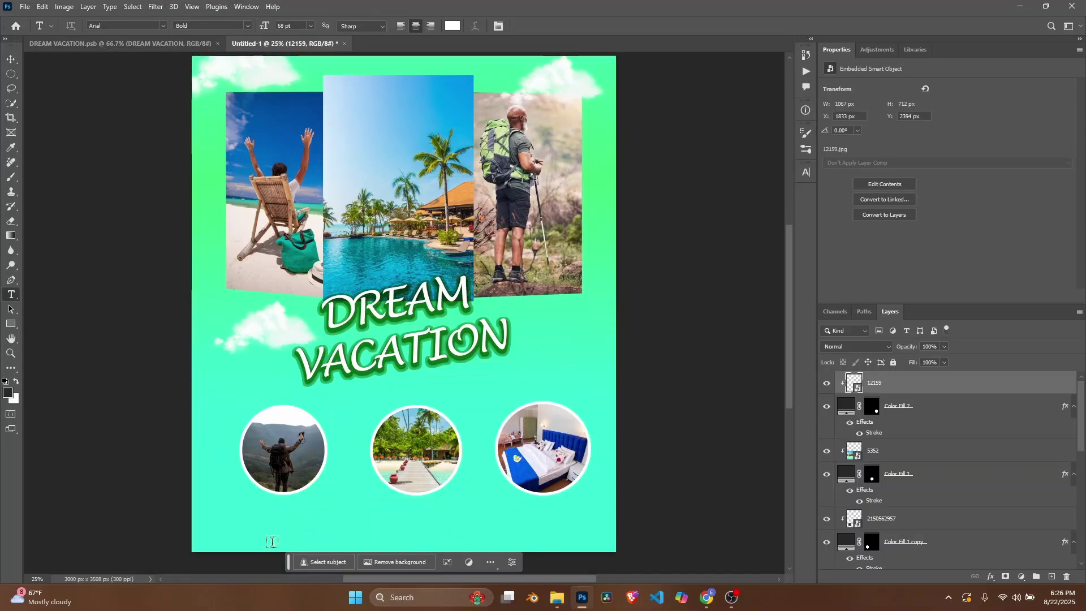
{"action": "scroll", "coordinate": [272, 541], "scroll_direction": "down", "scroll_amount": 1}
{"action": "left_click", "coordinate": [248, 490]}
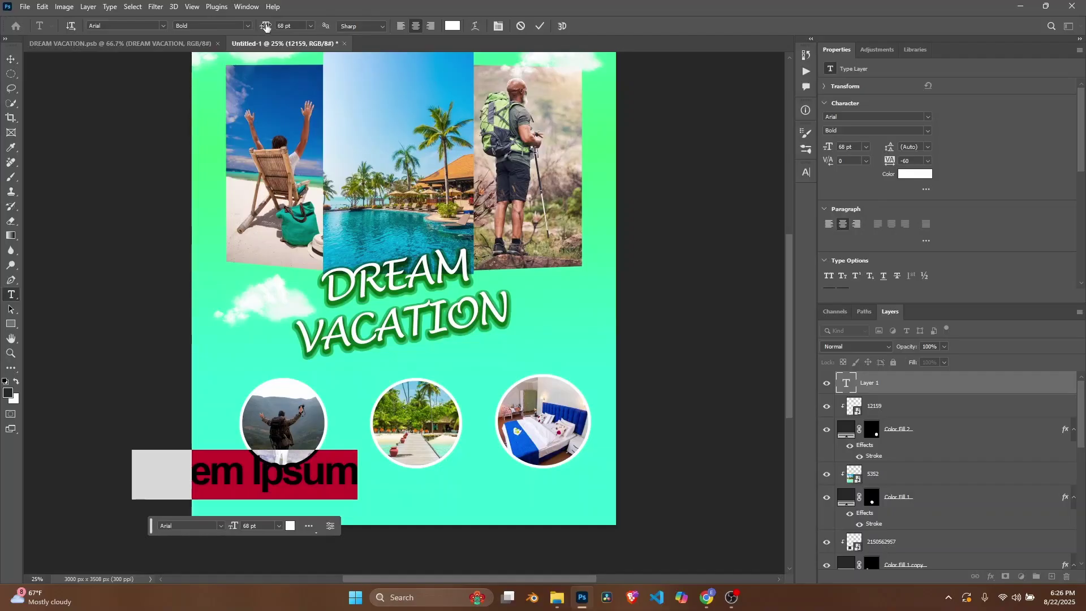
{"action": "left_click_drag", "start_coordinate": [266, 27], "coordinate": [244, 24]}
{"action": "left_click_drag", "start_coordinate": [305, 487], "coordinate": [329, 486]}
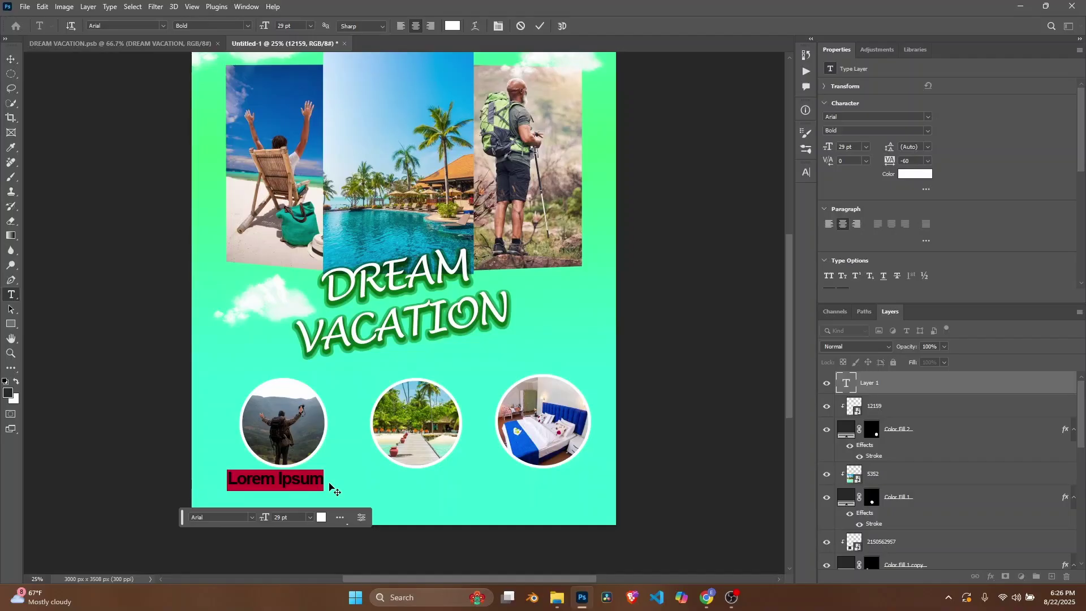
{"action": "key", "text": "BackSpace"}
{"action": "type", "text": "VI"}
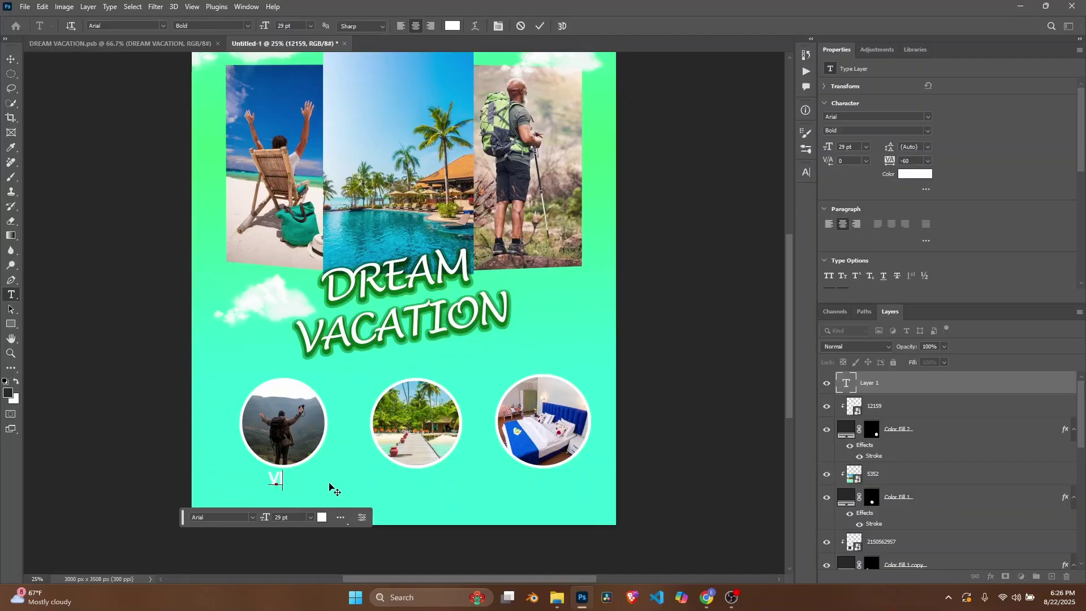
{"action": "type", "text": "ETNAM"}
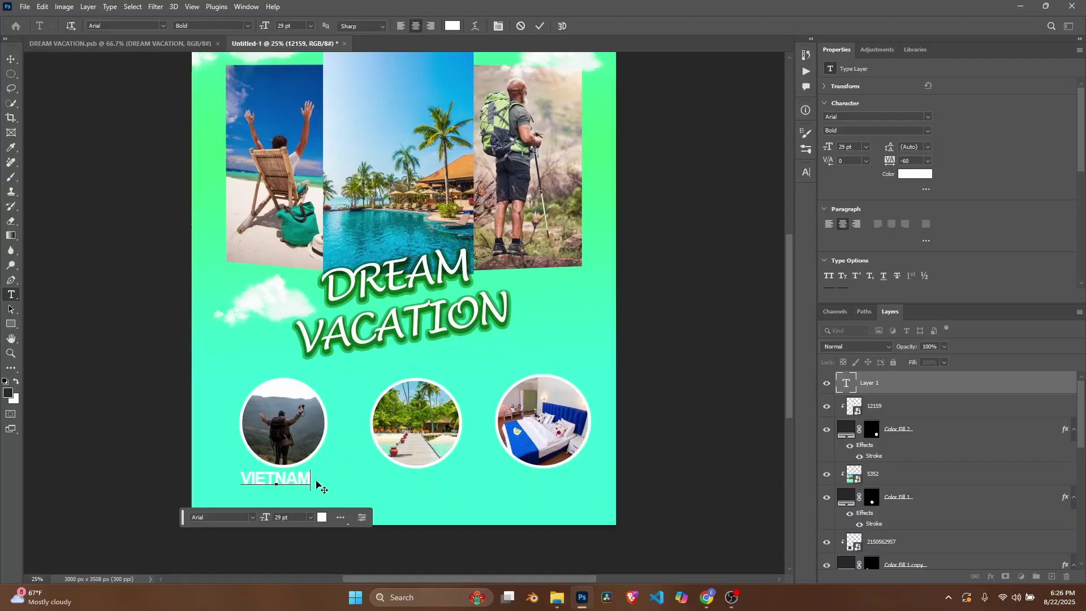
{"action": "left_click_drag", "start_coordinate": [315, 482], "coordinate": [319, 490]}
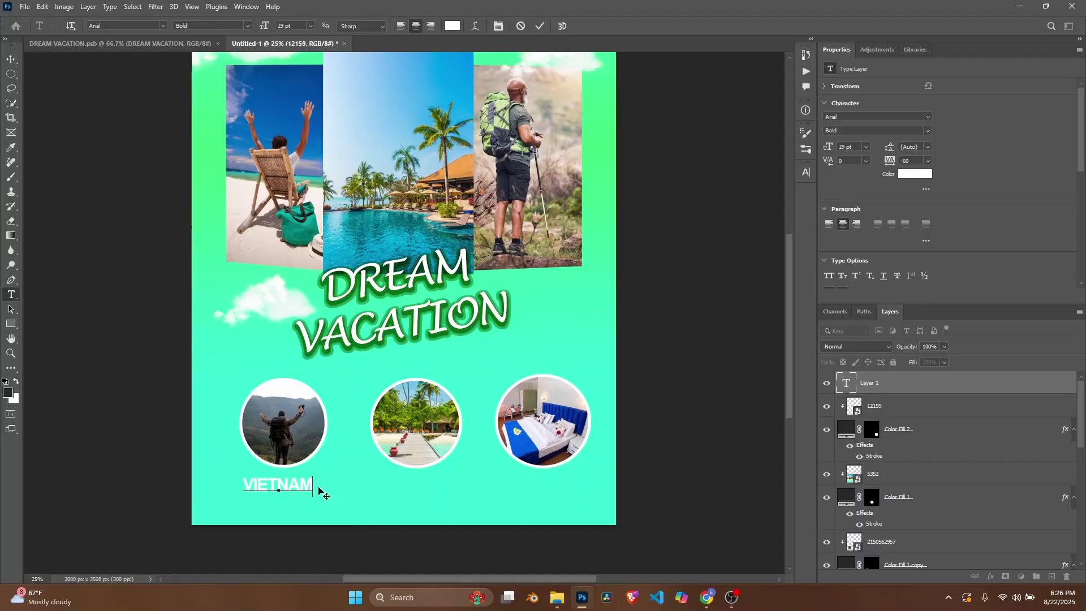
{"action": "left_click", "coordinate": [361, 490]}
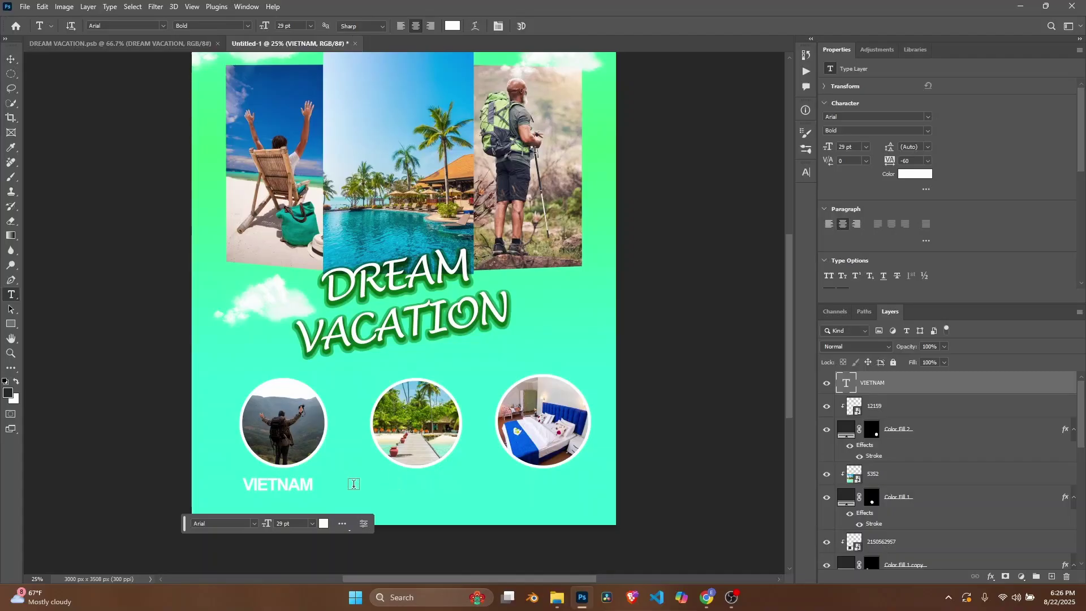
Add a label reading BALI beneath the middle circular inset and centre it under the circle
{"action": "left_click", "coordinate": [391, 482]}
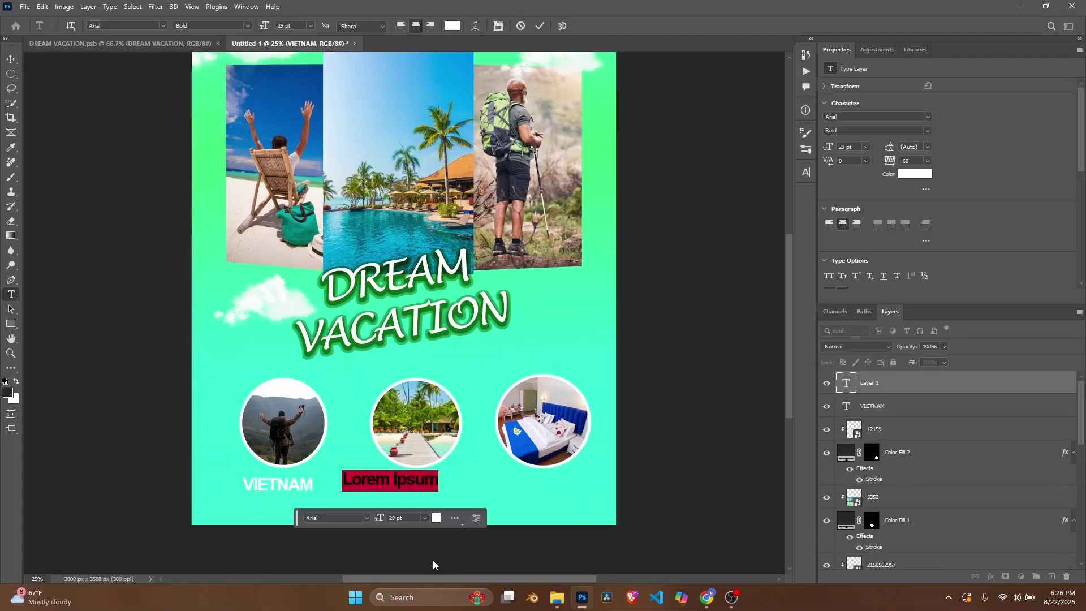
{"action": "type", "text": "BALI"}
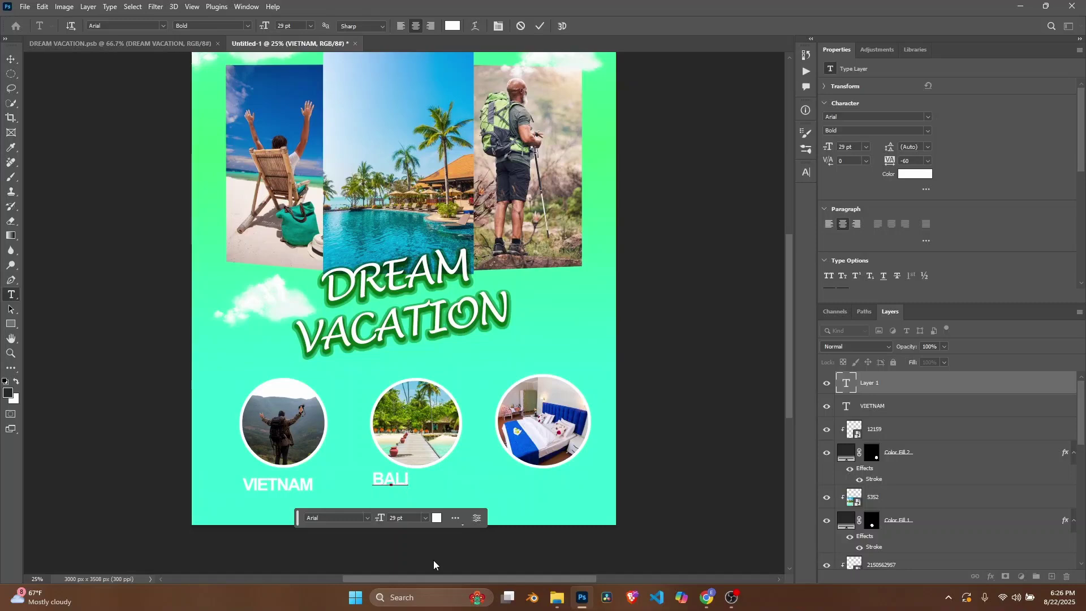
{"action": "mouse_move", "coordinate": [425, 490]}
{"action": "left_mouse_down"}
{"action": "mouse_move", "coordinate": [457, 505]}
{"action": "mouse_move", "coordinate": [445, 492]}
{"action": "left_mouse_up"}
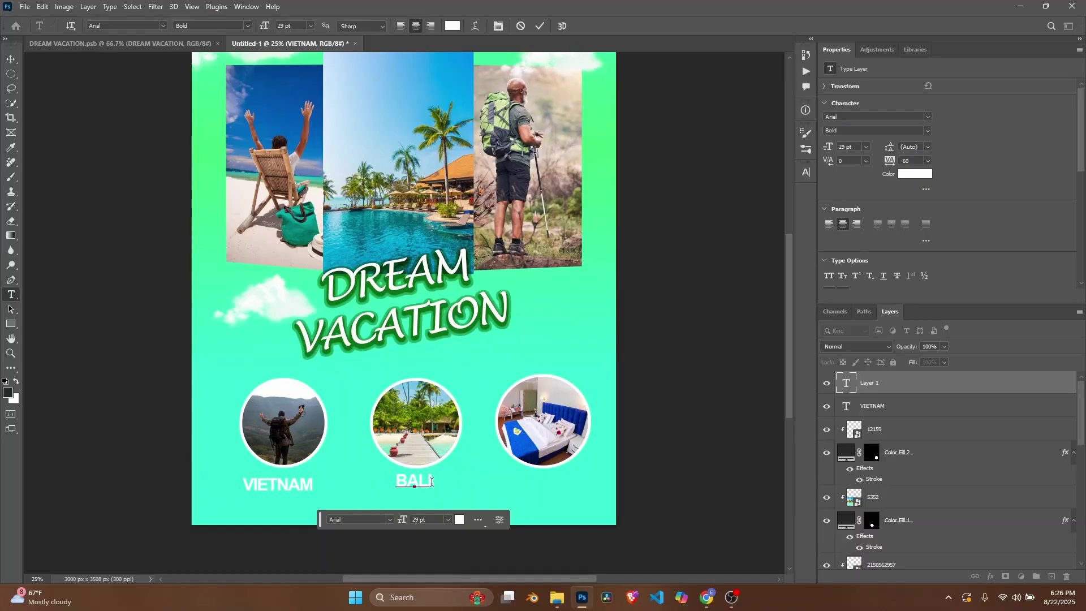
Set the BALI label's leading to 83 pt and its tracking to 100
{"action": "left_click_drag", "start_coordinate": [431, 481], "coordinate": [394, 482]}
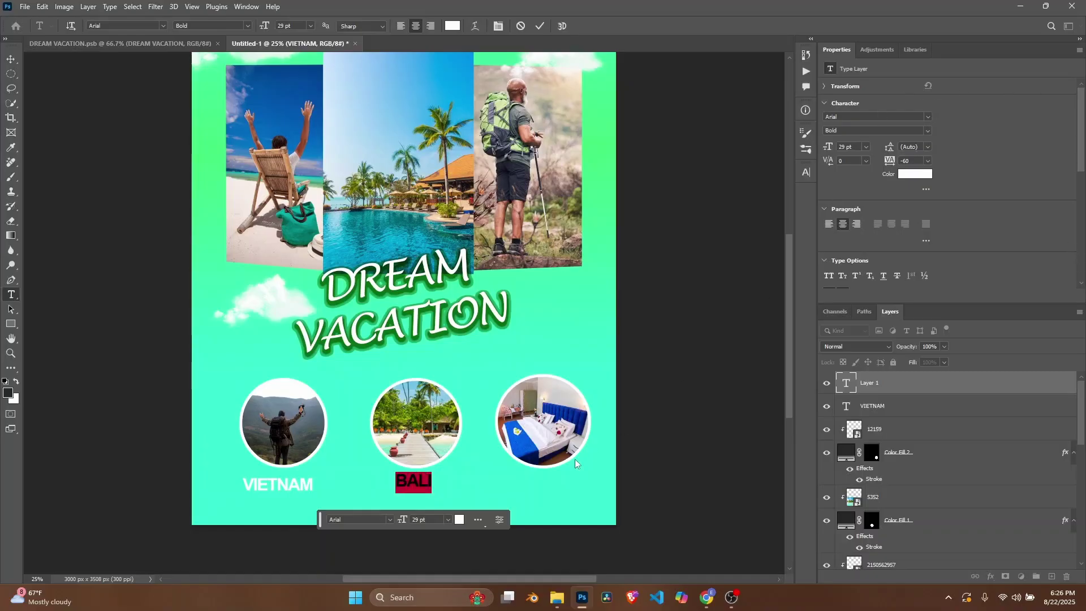
{"action": "left_click_drag", "start_coordinate": [887, 148], "coordinate": [917, 157]}
{"action": "left_click_drag", "start_coordinate": [831, 166], "coordinate": [889, 168]}
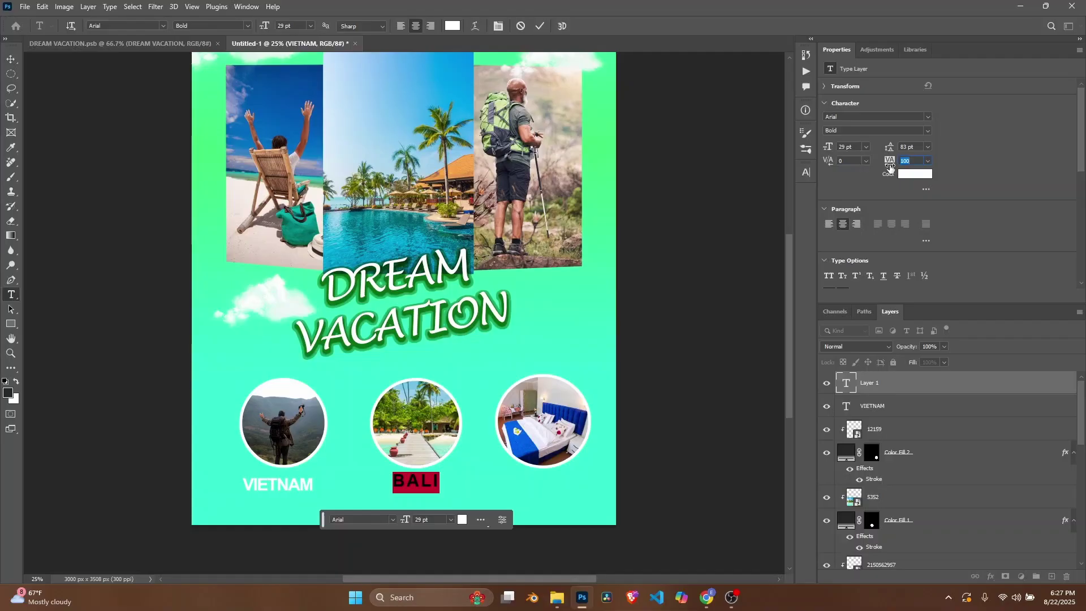
{"action": "left_click", "coordinate": [530, 482]}
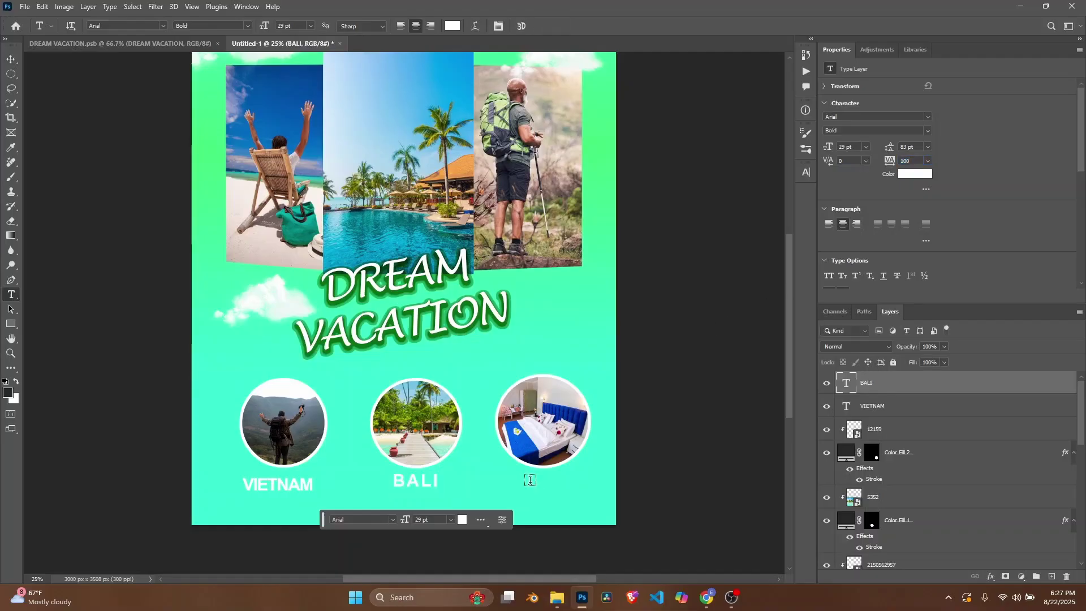
Add a label reading NEPAL in the same style, centred beneath the bedroom inset and level with BALI
{"action": "left_click", "coordinate": [530, 479]}
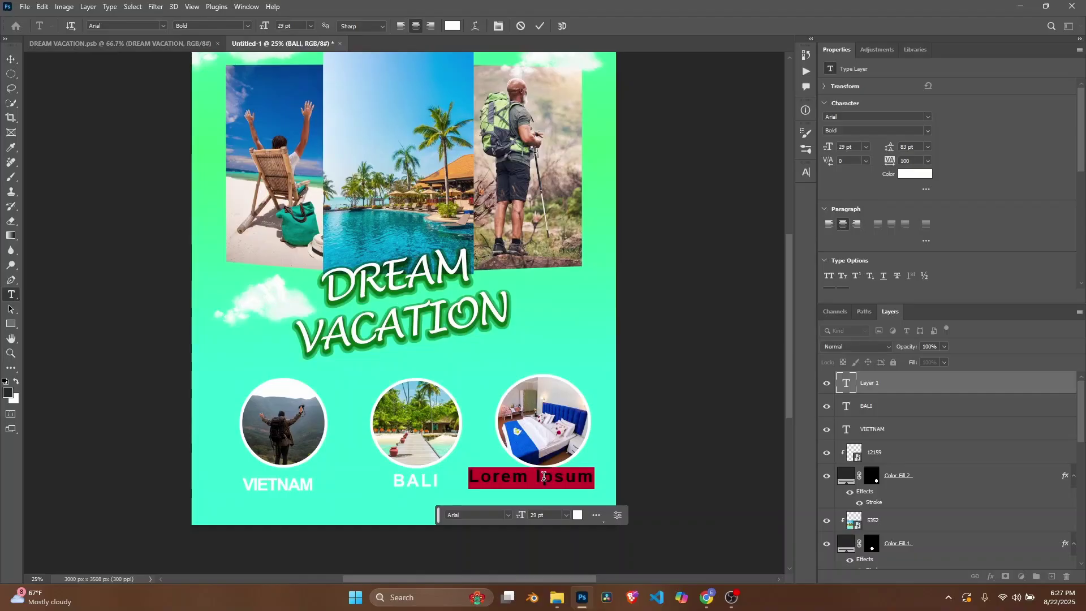
{"action": "type", "text": "NEPAL"}
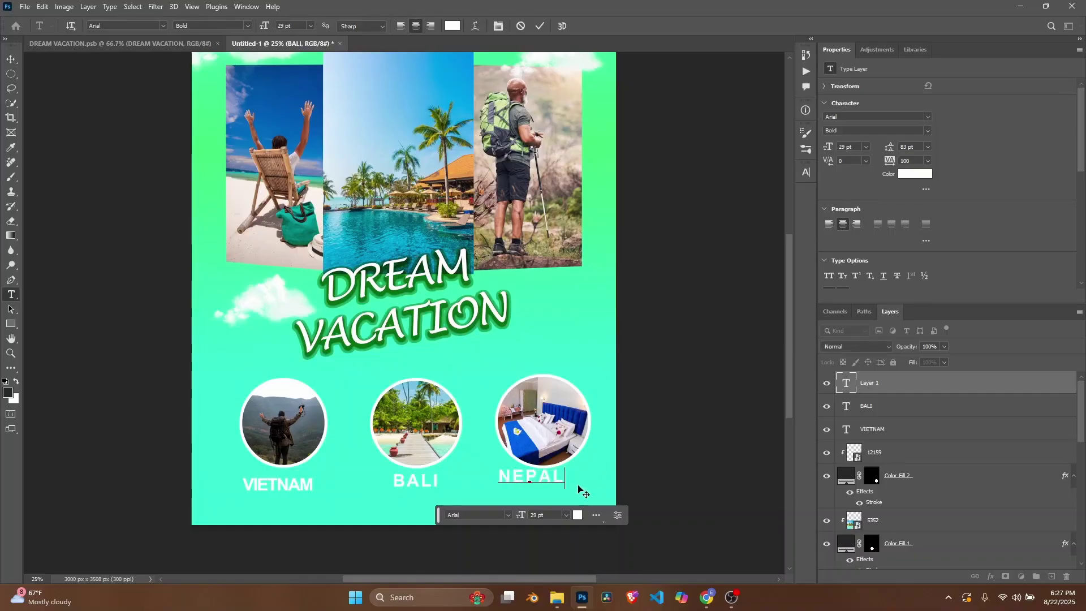
{"action": "left_click_drag", "start_coordinate": [579, 487], "coordinate": [593, 494]}
{"action": "scroll", "coordinate": [592, 495], "scroll_direction": "up", "scroll_amount": 1}
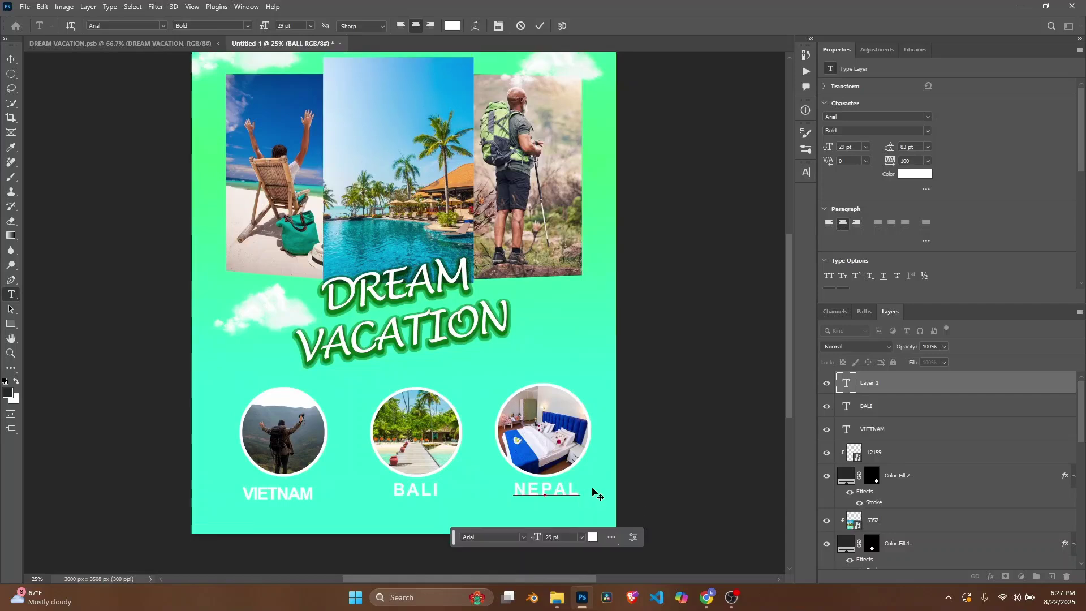
{"action": "scroll", "coordinate": [592, 494], "scroll_direction": "down", "scroll_amount": 1}
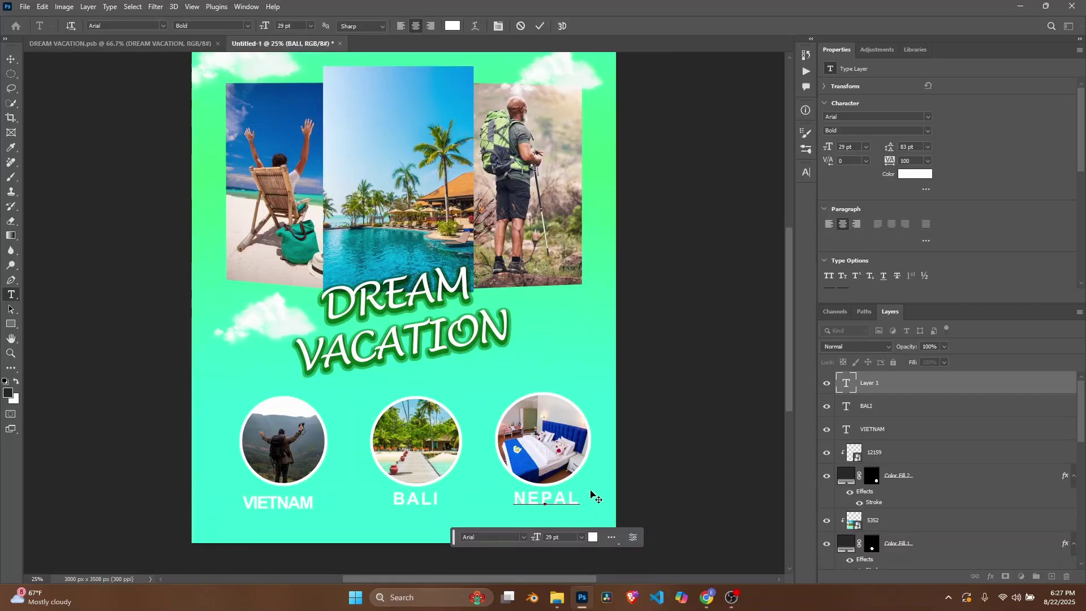
{"action": "scroll", "coordinate": [592, 495], "scroll_direction": "up", "scroll_amount": 1}
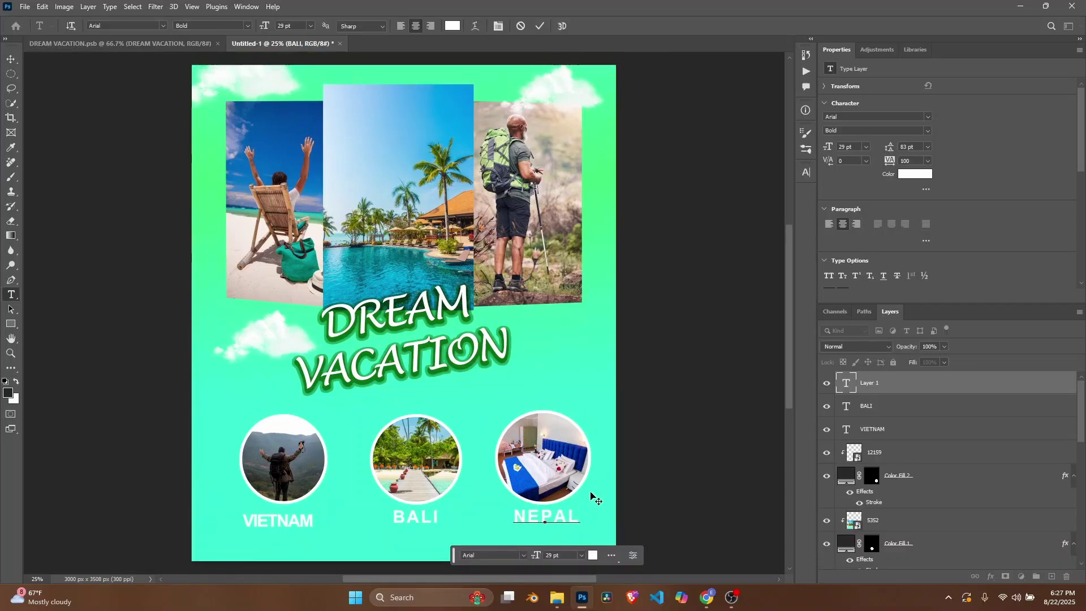
{"action": "scroll", "coordinate": [595, 495], "scroll_direction": "down", "scroll_amount": 1}
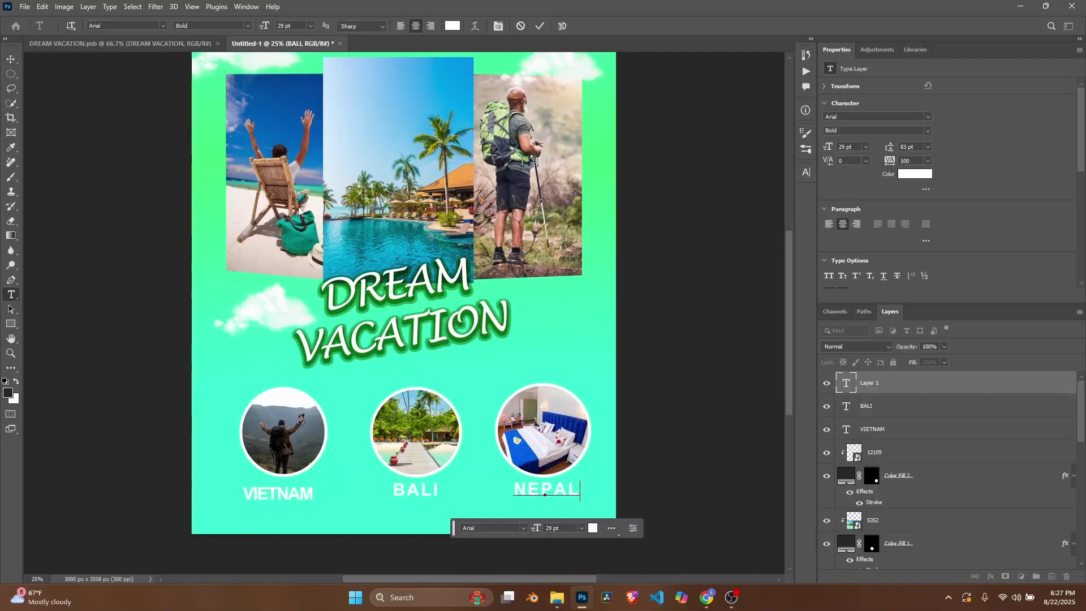
{"action": "left_click", "coordinate": [235, 519]}
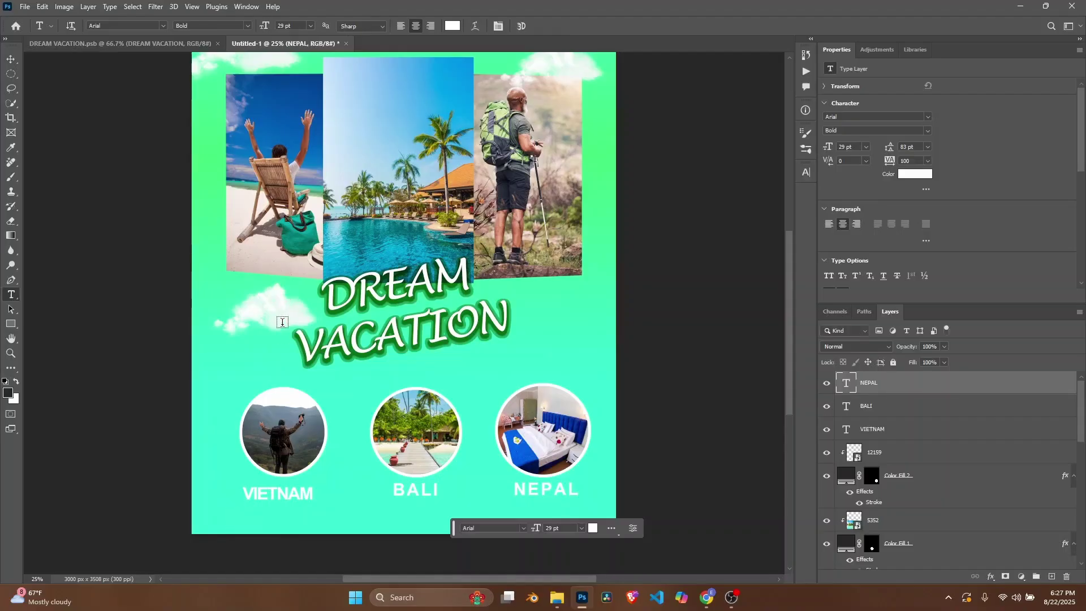
Add a text line reading 5 DAYS-4 NIGHT in Arial Regular beneath the VIETNAM label
{"action": "left_click", "coordinate": [233, 513]}
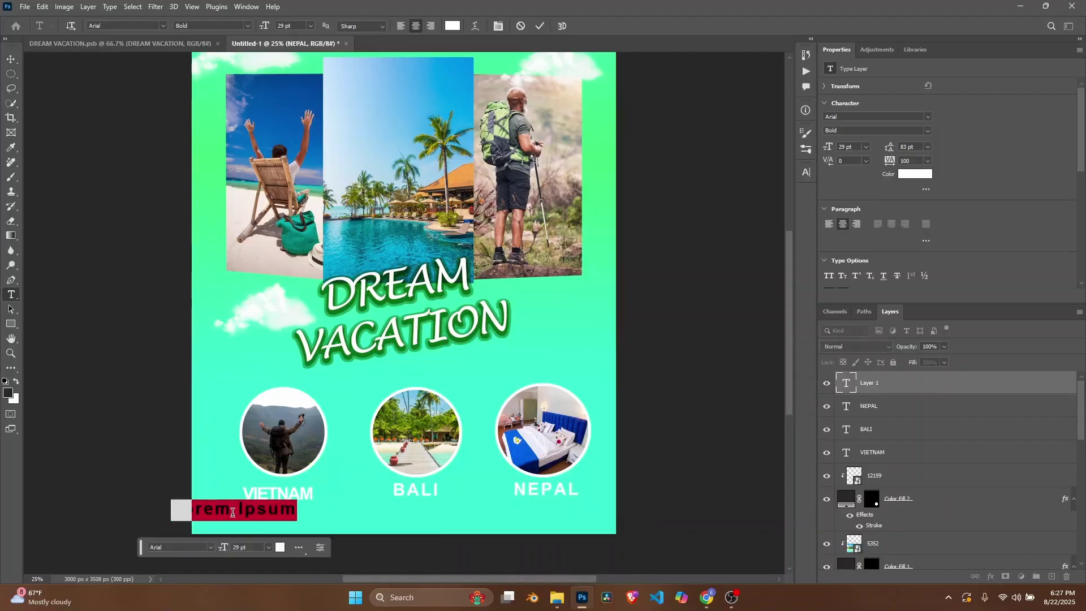
{"action": "left_click", "coordinate": [248, 27]}
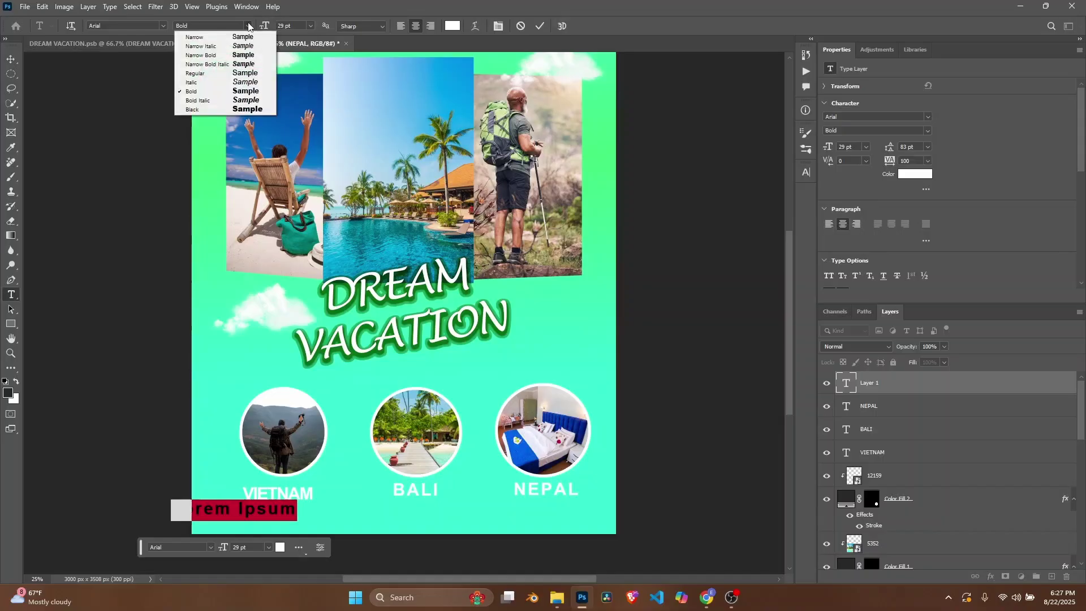
{"action": "left_click", "coordinate": [209, 73]}
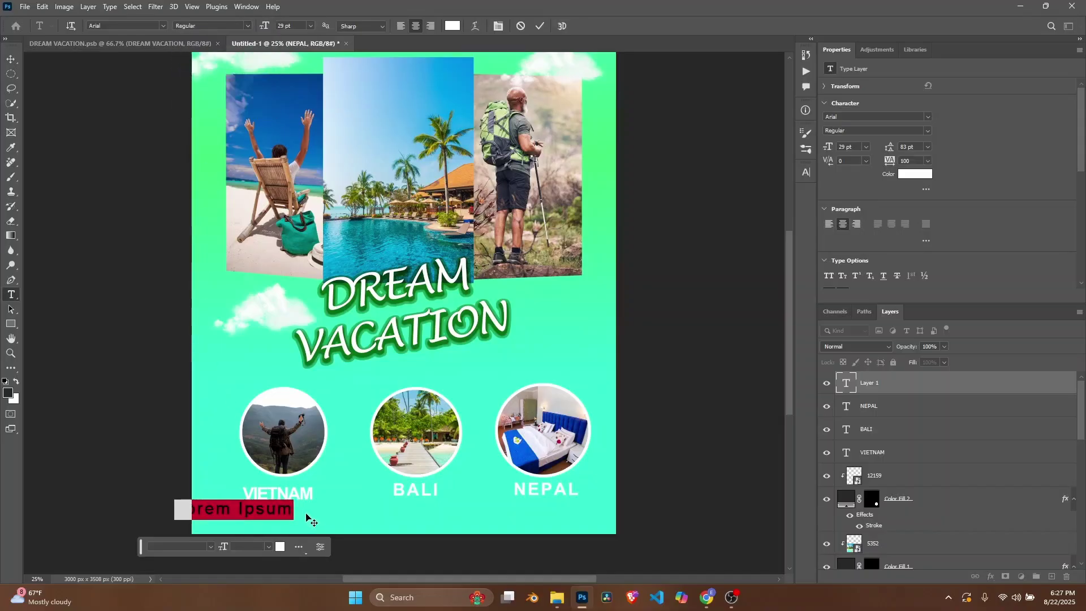
{"action": "left_click_drag", "start_coordinate": [313, 516], "coordinate": [344, 516]}
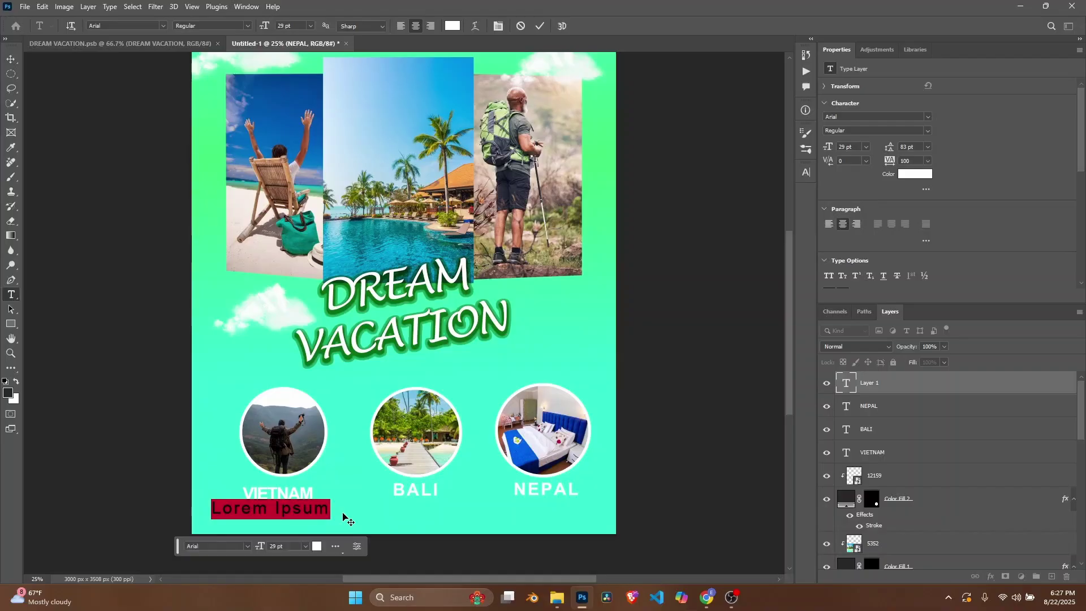
{"action": "key", "text": "BackSpace"}
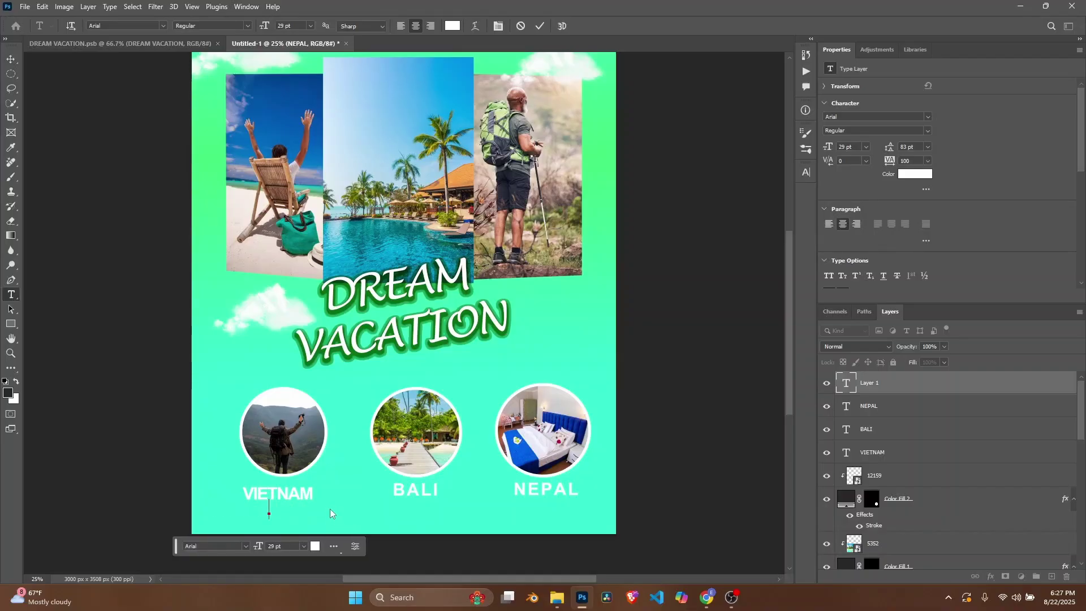
{"action": "type", "text": "5"}
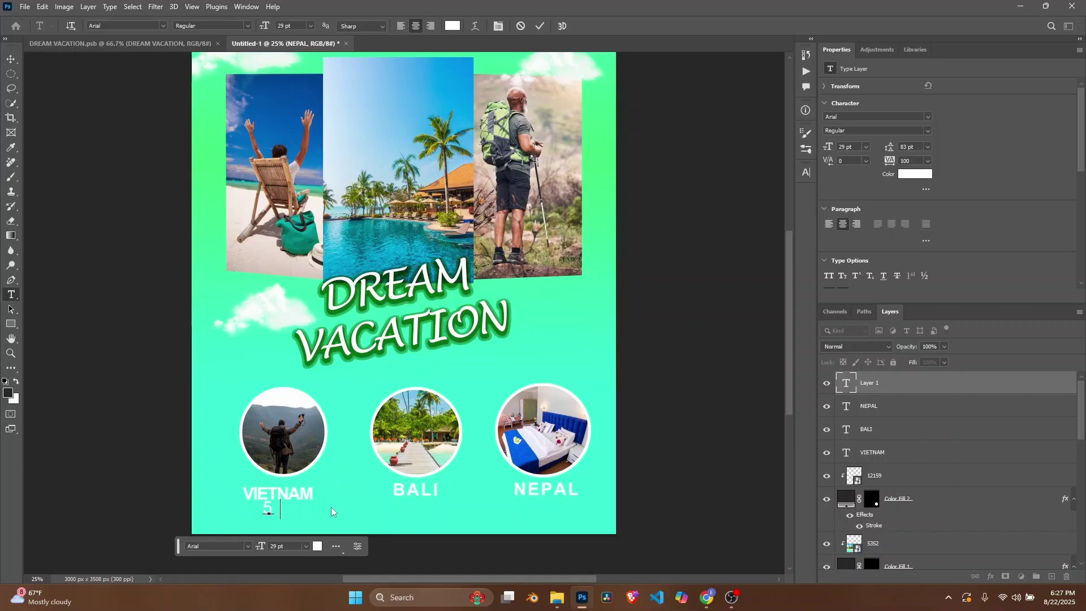
{"action": "type", "text": " DAYS"}
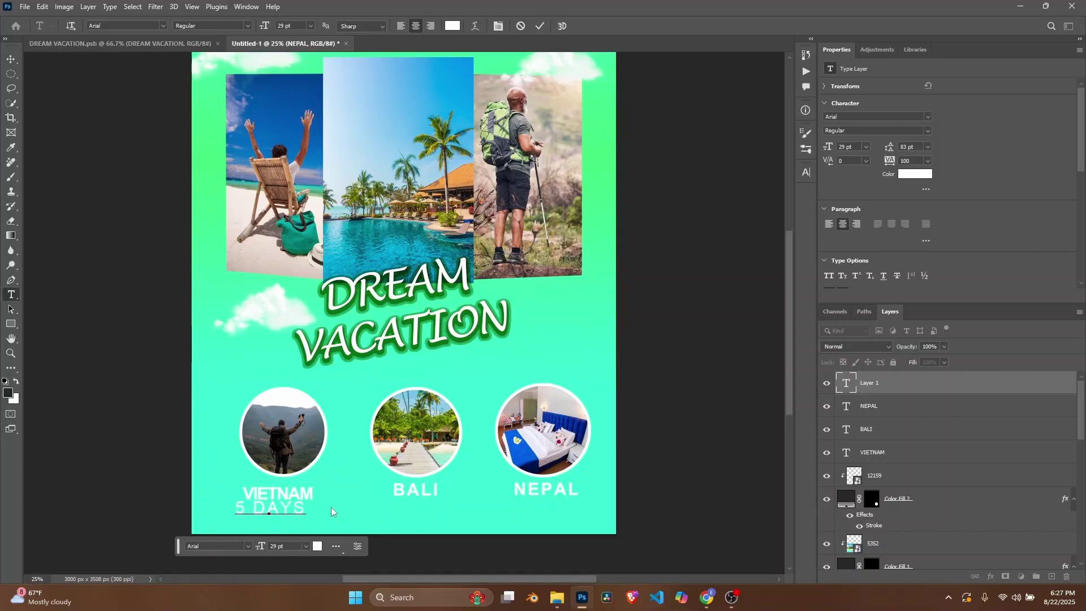
{"action": "type", "text": "-4"}
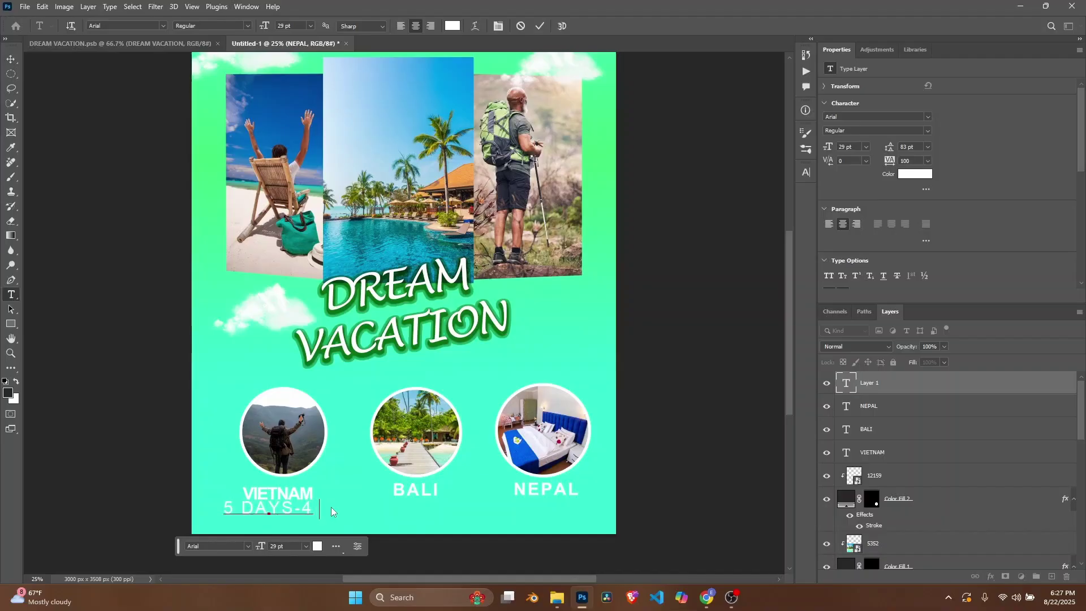
{"action": "type", "text": " NI"}
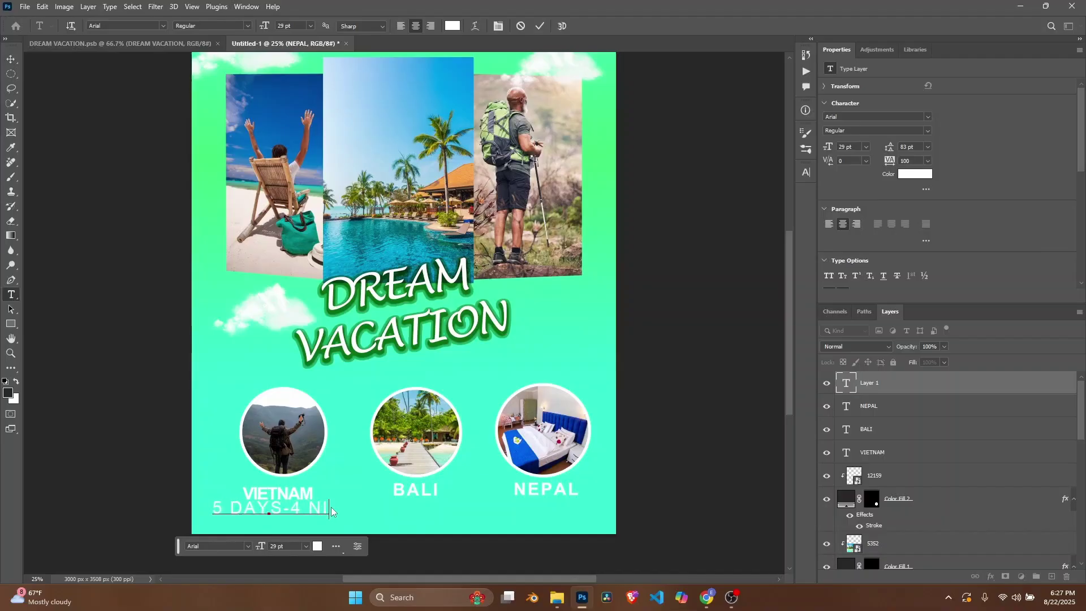
{"action": "type", "text": "GHT"}
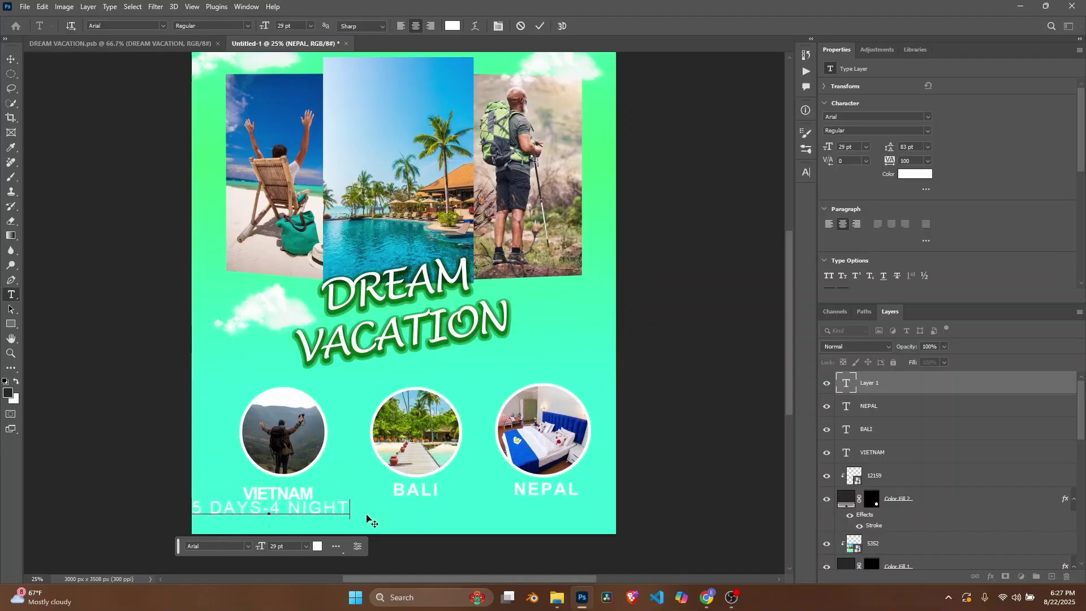
Reduce the 5 DAYS-4 NIGHT text to 15 pt and centre it directly under VIETNAM
{"action": "left_click_drag", "start_coordinate": [379, 519], "coordinate": [229, 509]}
{"action": "key", "text": "BackSpace"}
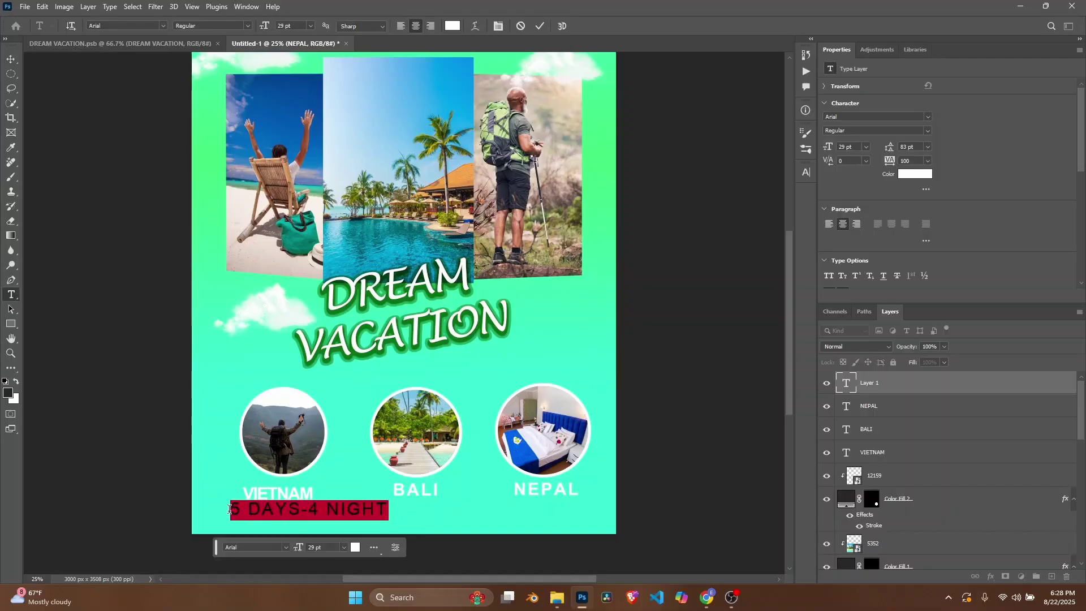
{"action": "left_click_drag", "start_coordinate": [830, 150], "coordinate": [823, 152]}
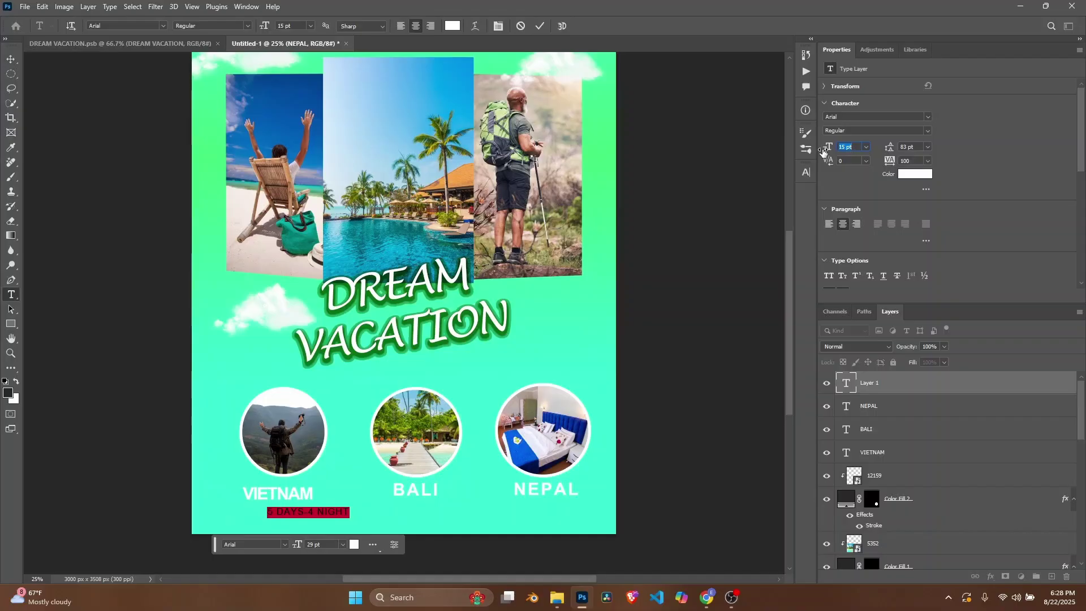
{"action": "mouse_move", "coordinate": [891, 160]}
{"action": "left_mouse_down"}
{"action": "mouse_move", "coordinate": [879, 161]}
{"action": "mouse_move", "coordinate": [892, 163]}
{"action": "left_mouse_up"}
{"action": "left_click_drag", "start_coordinate": [365, 520], "coordinate": [340, 516]}
{"action": "left_click", "coordinate": [400, 501]}
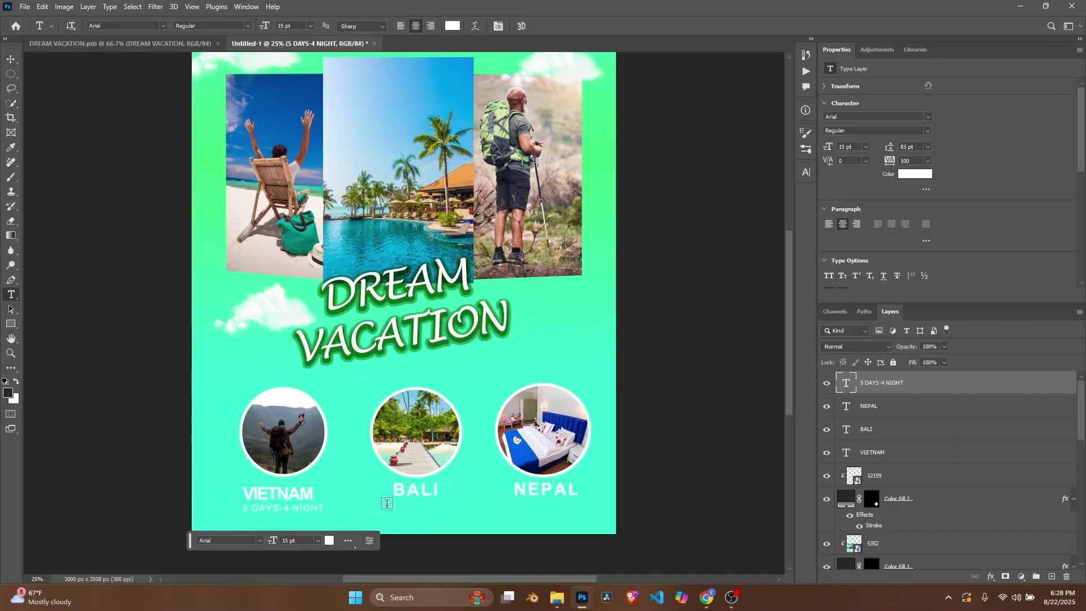
Add a text line reading 6 DAYS-5 NIGHT in the same style, centred beneath the BALI label
{"action": "left_click", "coordinate": [385, 507]}
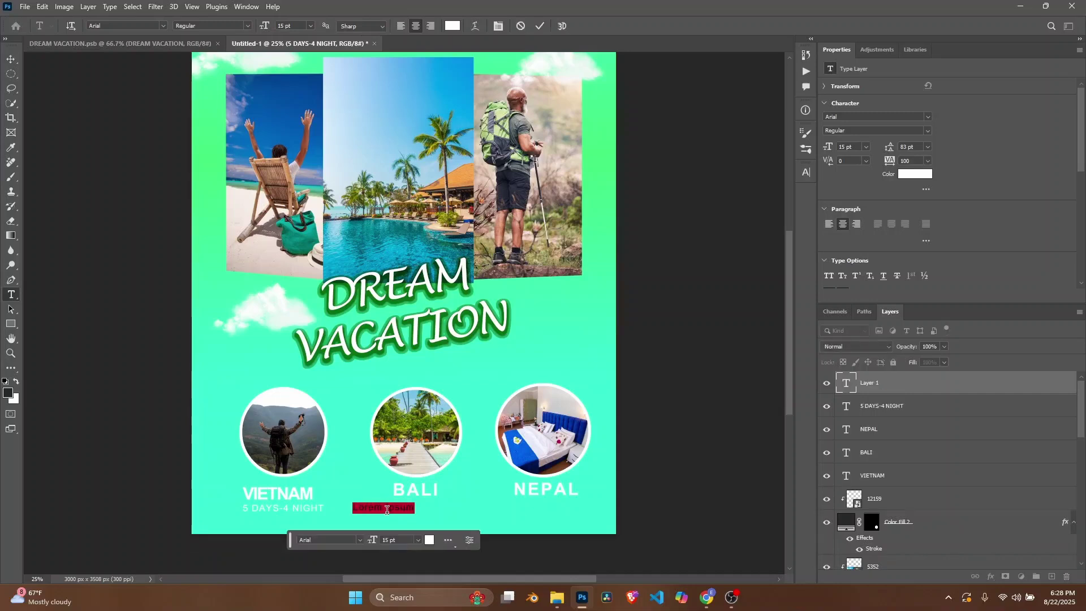
{"action": "key", "text": "BackSpace"}
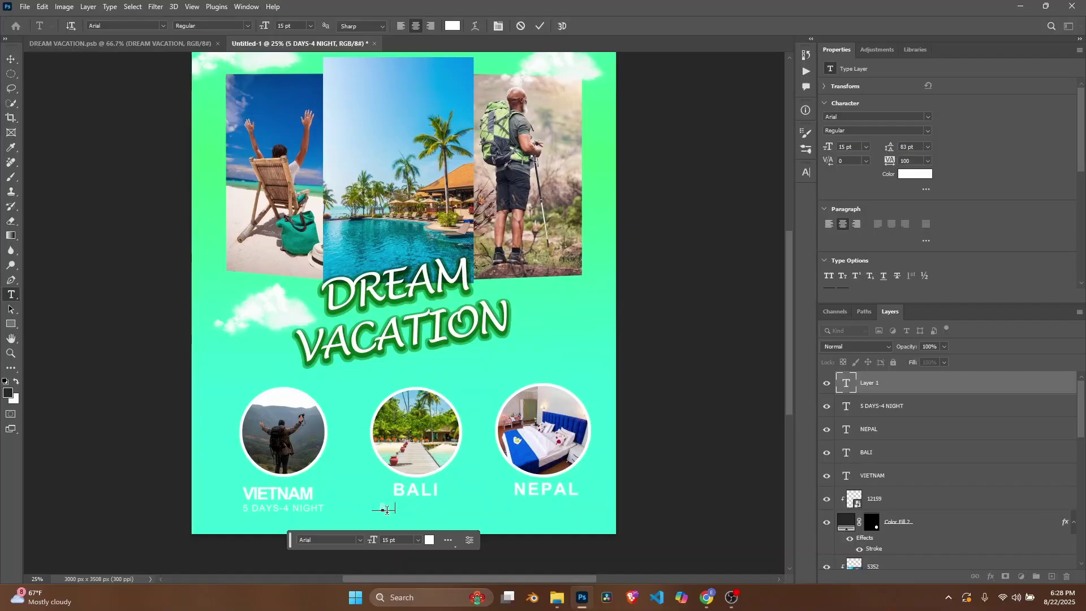
{"action": "type", "text": "5 DAYS-5 NIGHTS"}
{"action": "key", "text": "BackSpace"}
{"action": "left_click_drag", "start_coordinate": [441, 516], "coordinate": [462, 516]}
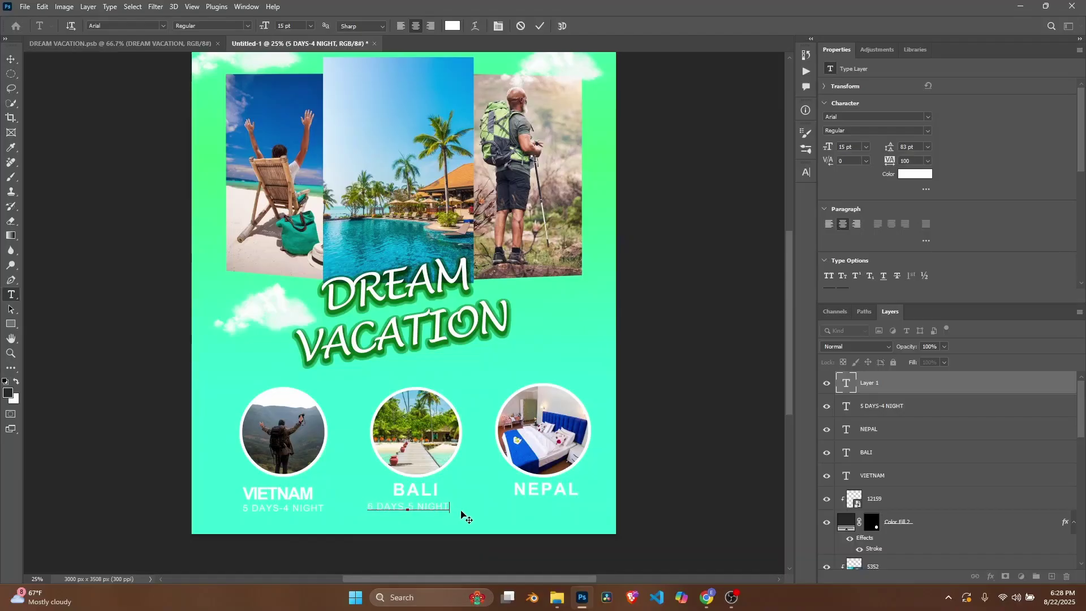
{"action": "left_click", "coordinate": [522, 501]}
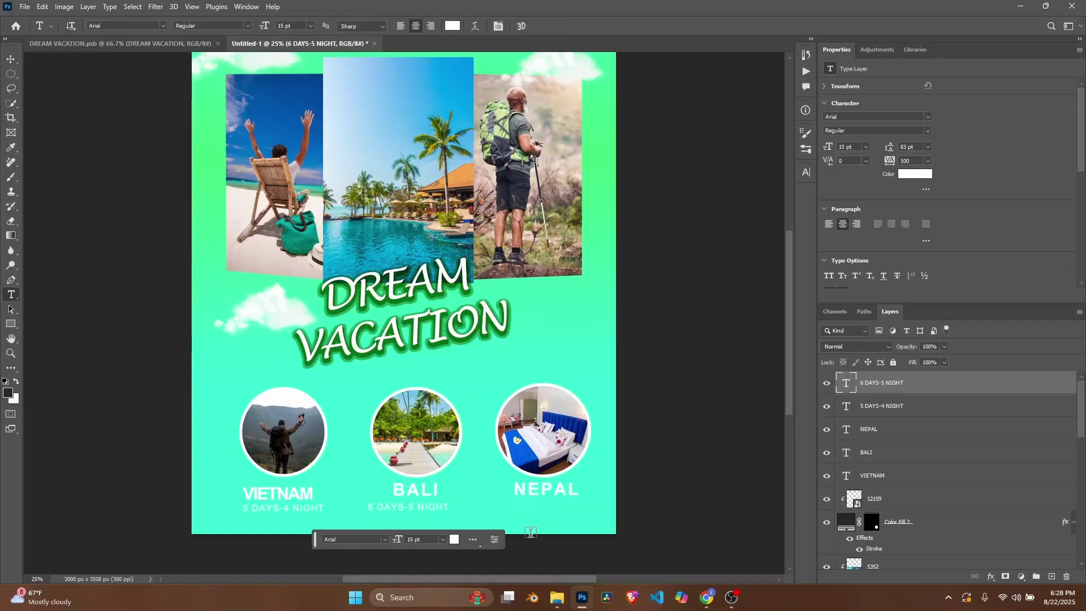
Add a text line reading 5 DAYS - 4 NIGHT in the same style, centred beneath the NEPAL label
{"action": "left_click", "coordinate": [501, 510]}
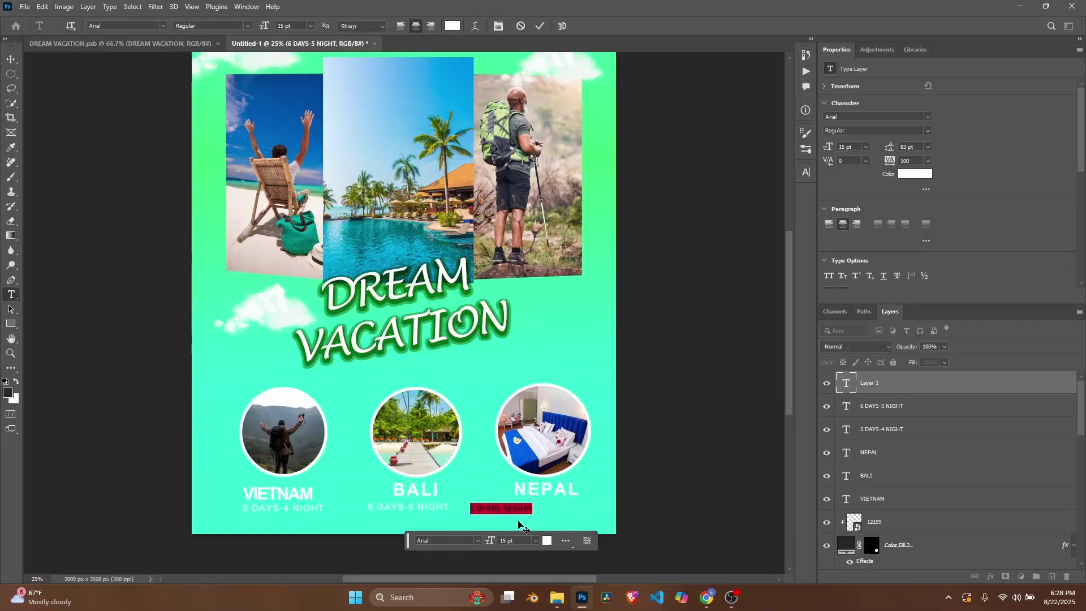
{"action": "type", "text": "5 DA"}
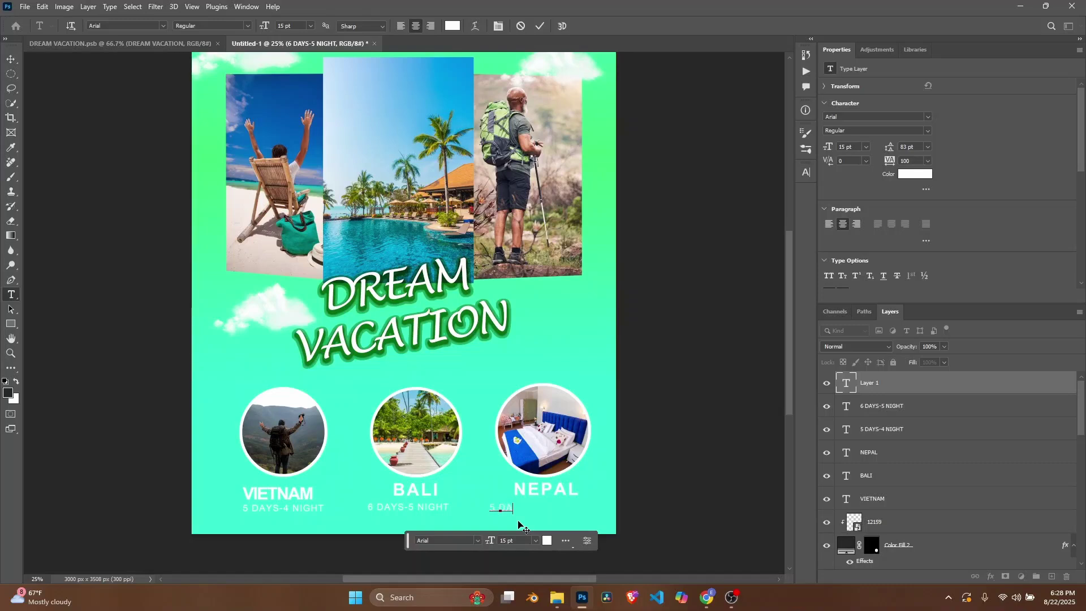
{"action": "type", "text": "YS - 4 NIGHT"}
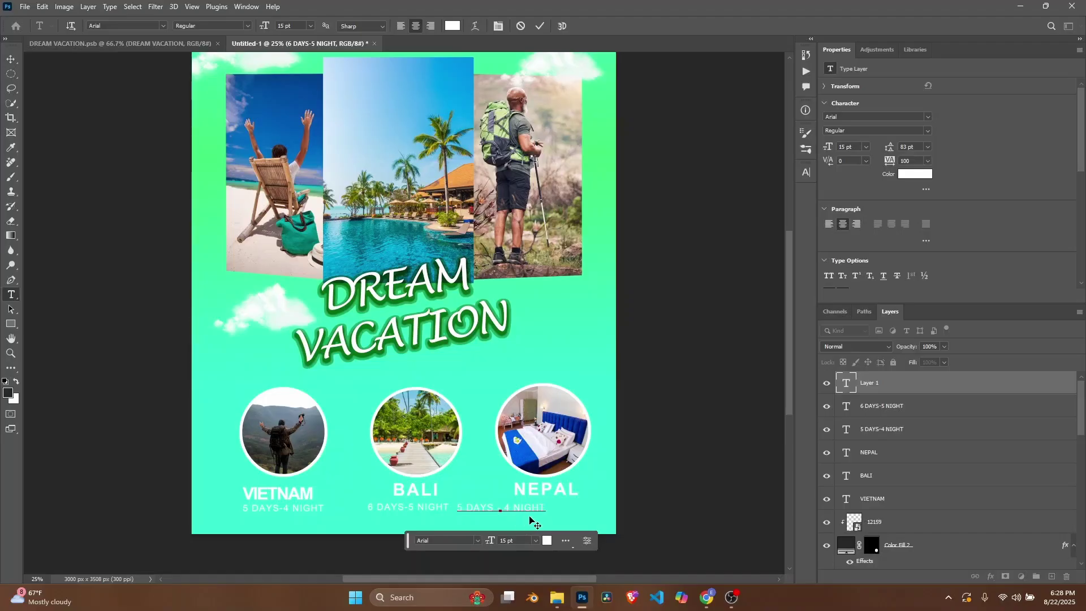
{"action": "left_click_drag", "start_coordinate": [550, 518], "coordinate": [597, 515]}
{"action": "scroll", "coordinate": [596, 516], "scroll_direction": "up", "scroll_amount": 2}
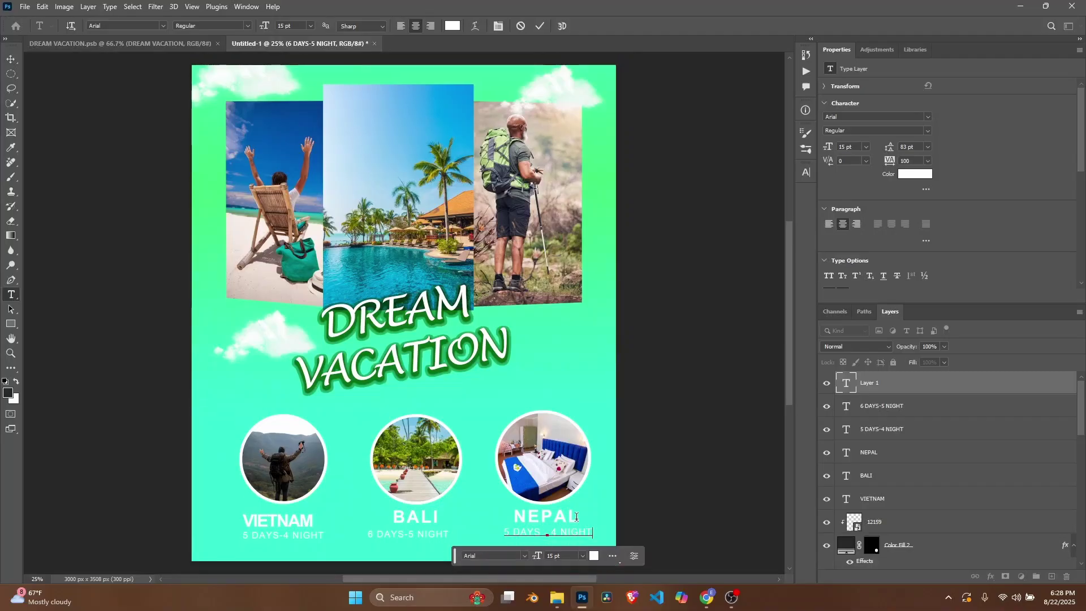
{"action": "scroll", "coordinate": [933, 395], "scroll_direction": "down", "scroll_amount": 5}
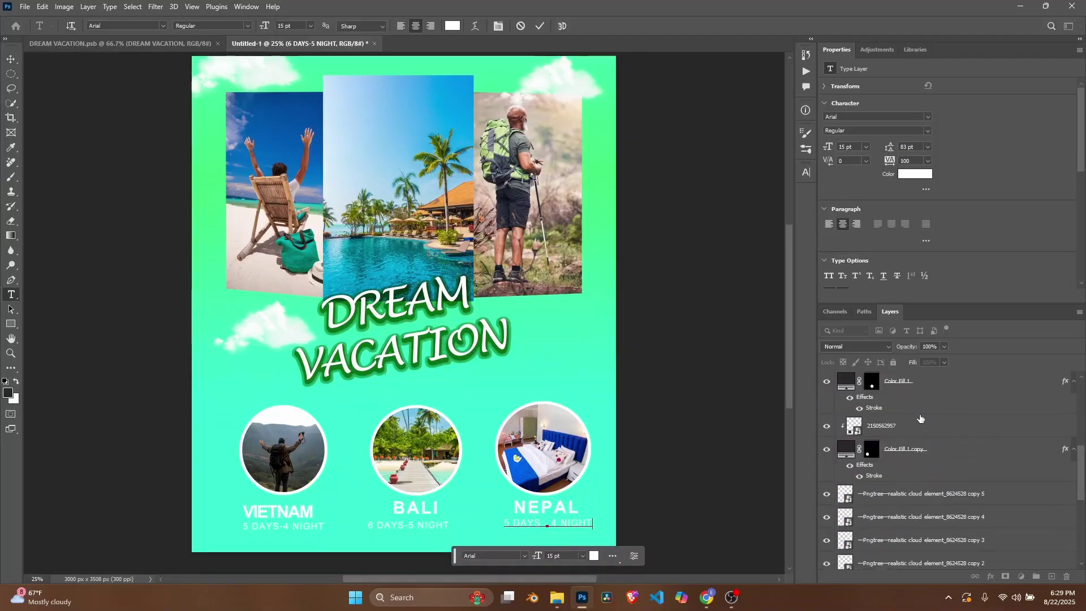
{"action": "scroll", "coordinate": [920, 420], "scroll_direction": "down", "scroll_amount": 8}
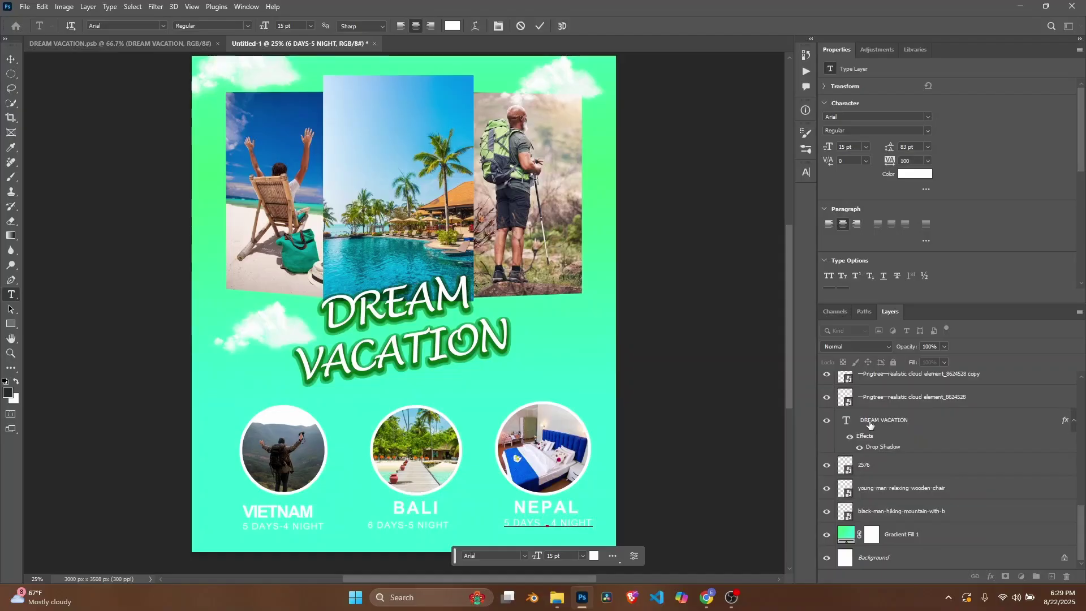
{"action": "left_click", "coordinate": [847, 534]}
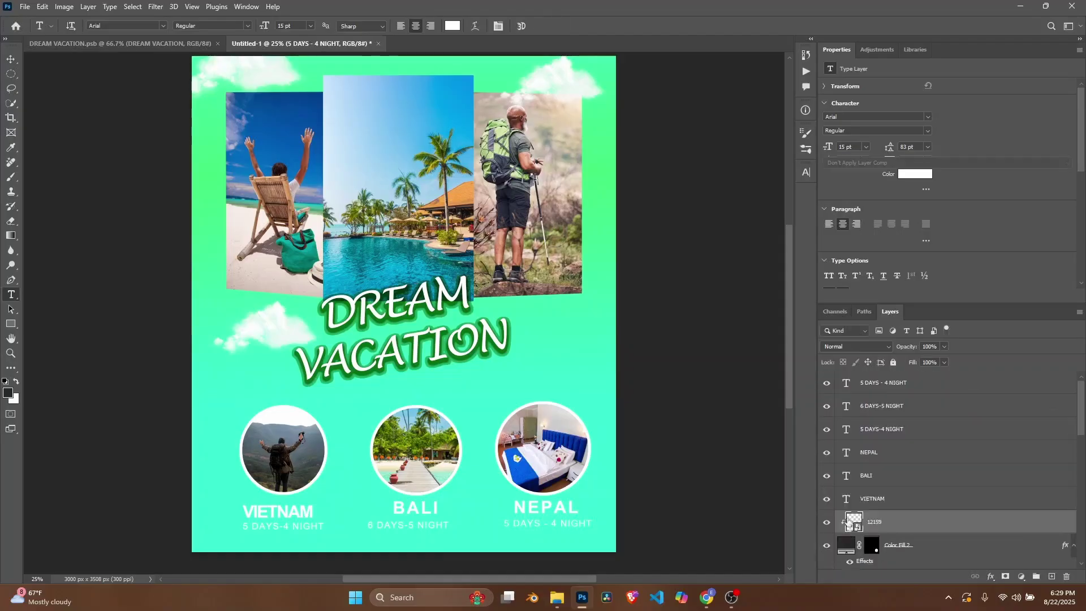
{"action": "scroll", "coordinate": [870, 489], "scroll_direction": "down", "scroll_amount": 1}
{"action": "double_click", "coordinate": [870, 490]}
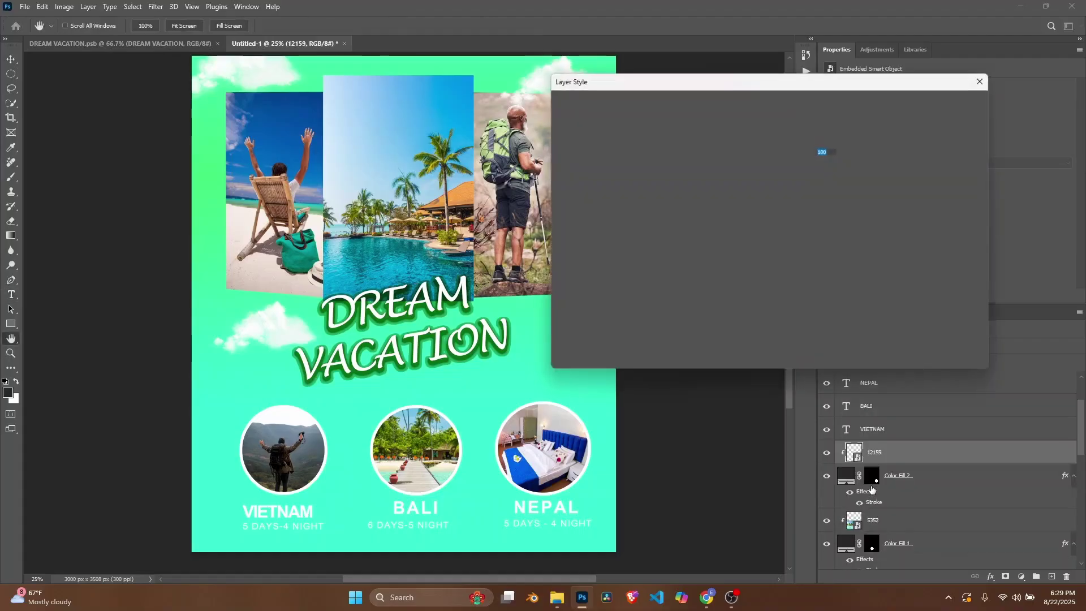
{"action": "left_click", "coordinate": [980, 81]}
Set the end colour of the background gradient fill to the darker teal green 2b9682
{"action": "scroll", "coordinate": [909, 493], "scroll_direction": "down", "scroll_amount": 1}
{"action": "scroll", "coordinate": [909, 493], "scroll_direction": "down", "scroll_amount": 5}
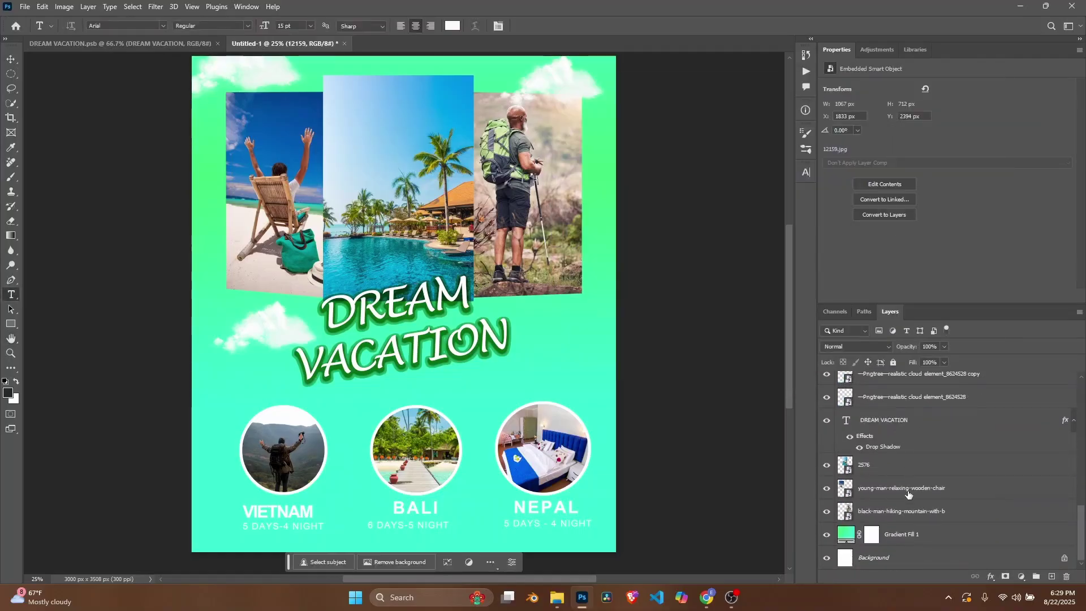
{"action": "left_click", "coordinate": [843, 538]}
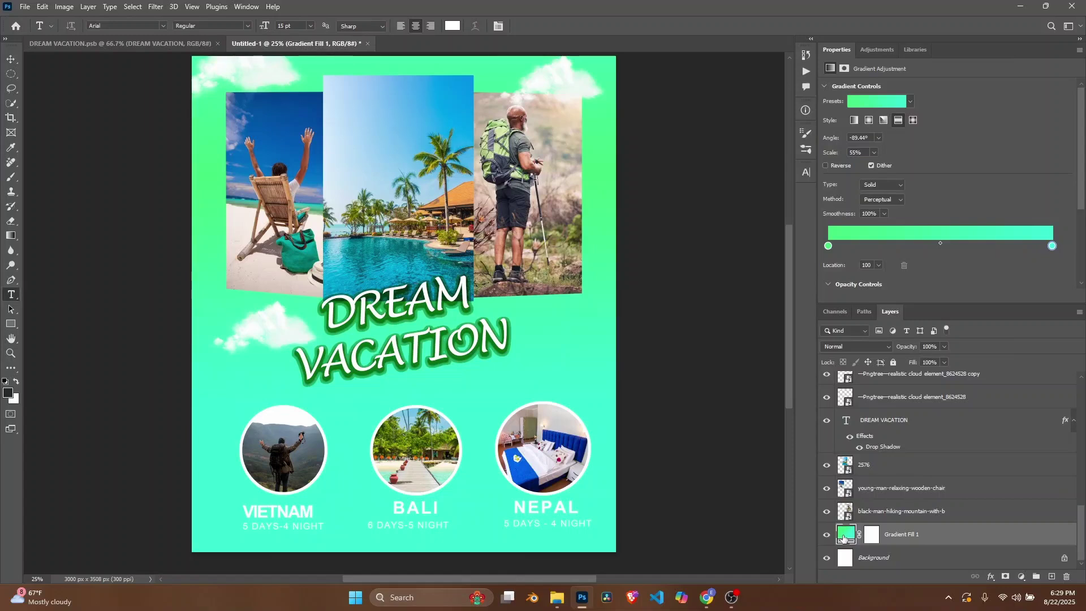
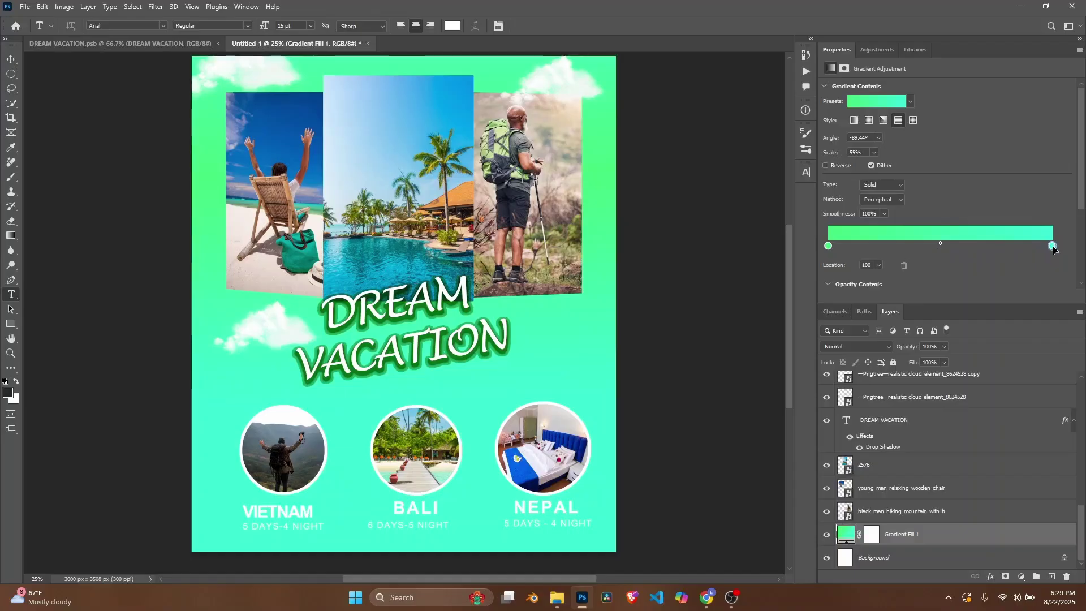
{"action": "double_click", "coordinate": [1052, 247]}
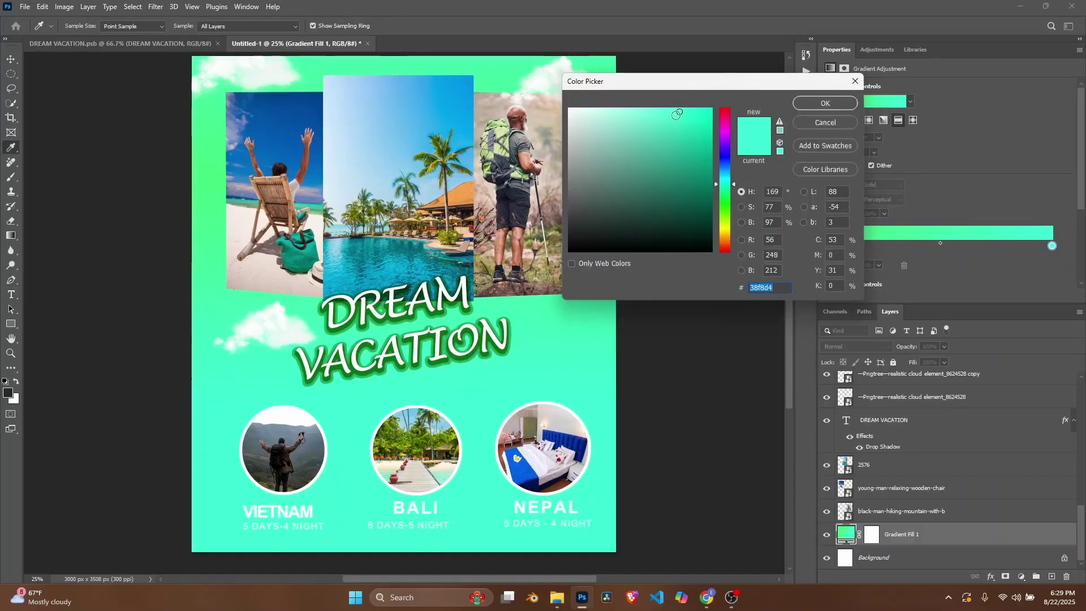
{"action": "left_click", "coordinate": [682, 152]}
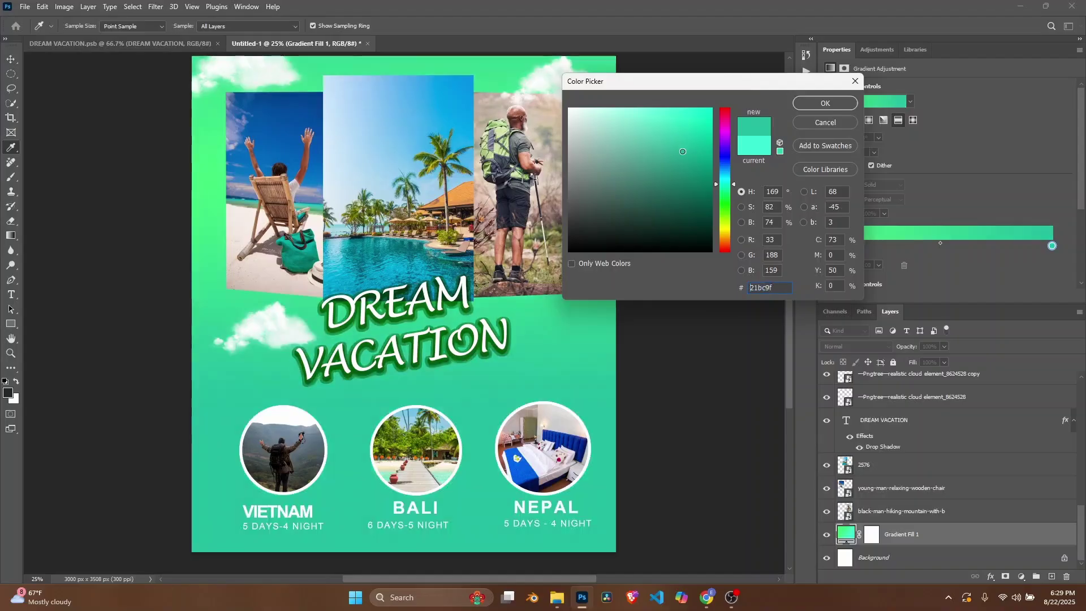
{"action": "mouse_move", "coordinate": [683, 151]}
{"action": "left_mouse_down"}
{"action": "mouse_move", "coordinate": [668, 179]}
{"action": "mouse_move", "coordinate": [671, 169]}
{"action": "left_mouse_up"}
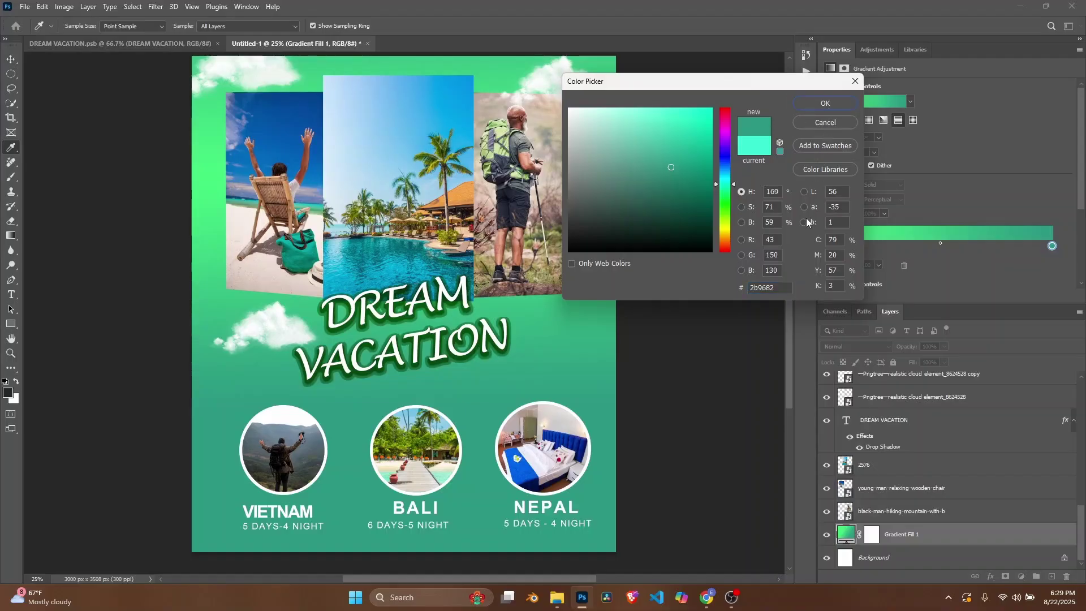
{"action": "left_click", "coordinate": [814, 103]}
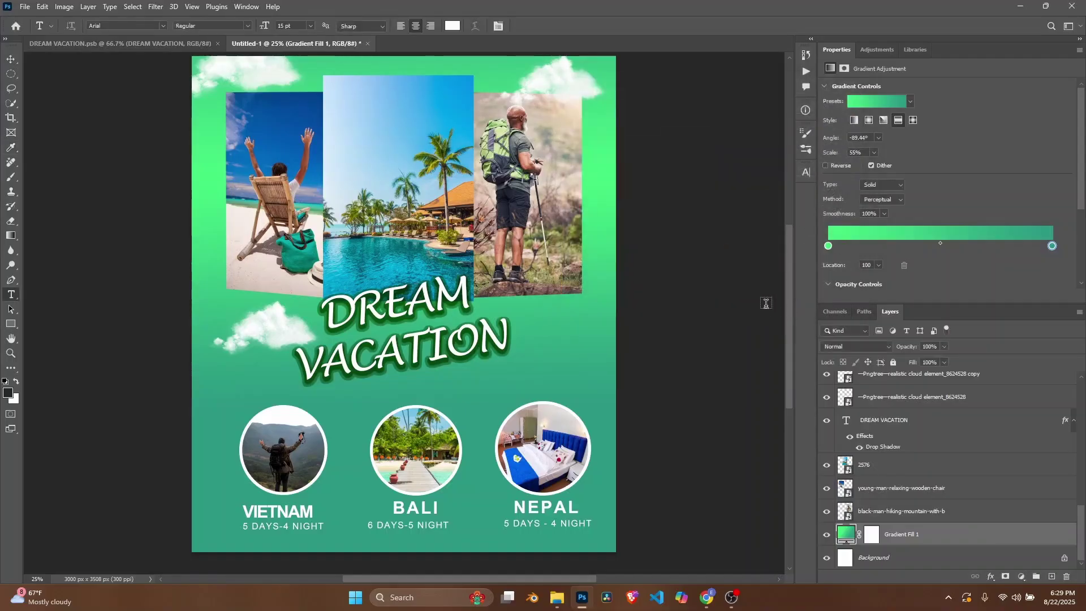
Set the start colour of the background gradient fill to the brighter green 1be565
{"action": "left_click", "coordinate": [827, 247]}
{"action": "double_click", "coordinate": [827, 247]}
{"action": "left_click_drag", "start_coordinate": [671, 120], "coordinate": [695, 123]}
{"action": "key", "text": "t"}
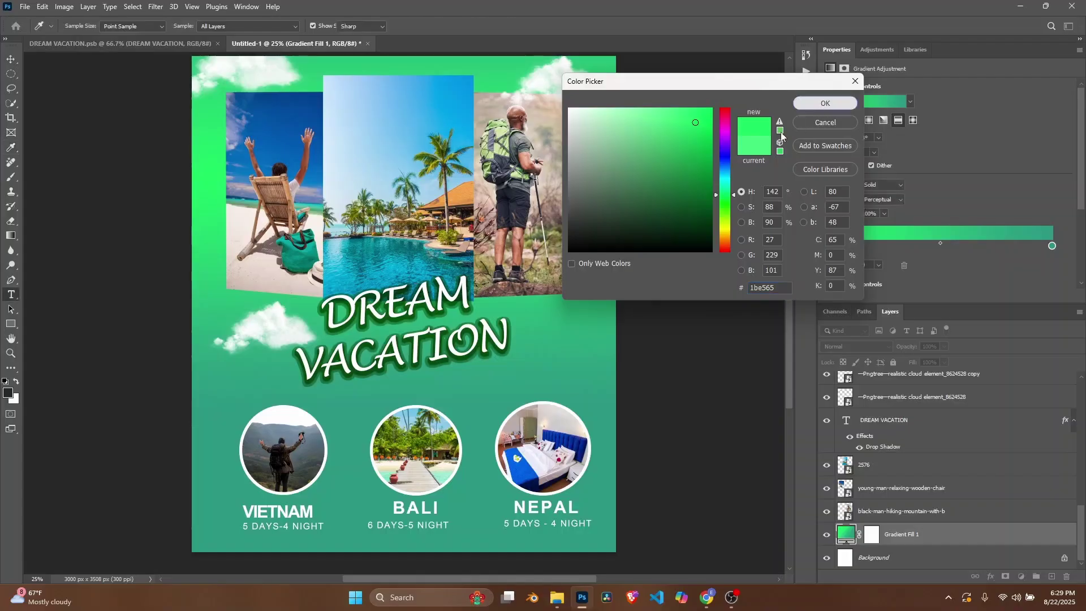
{"action": "left_click", "coordinate": [825, 103]}
{"action": "scroll", "coordinate": [594, 390], "scroll_direction": "down", "scroll_amount": 3}
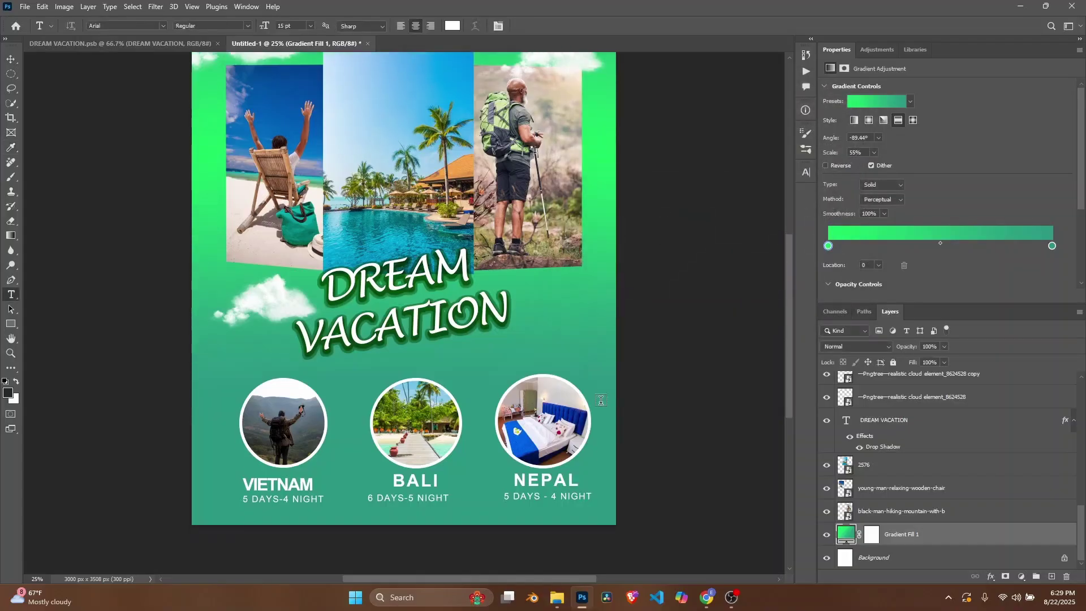
{"action": "scroll", "coordinate": [600, 400], "scroll_direction": "up", "scroll_amount": 7}
{"action": "scroll", "coordinate": [603, 406], "scroll_direction": "down", "scroll_amount": 1}
{"action": "scroll", "coordinate": [603, 407], "scroll_direction": "down", "scroll_amount": 3}
{"action": "scroll", "coordinate": [597, 472], "scroll_direction": "up", "scroll_amount": 3}
{"action": "scroll", "coordinate": [597, 477], "scroll_direction": "down", "scroll_amount": 1}
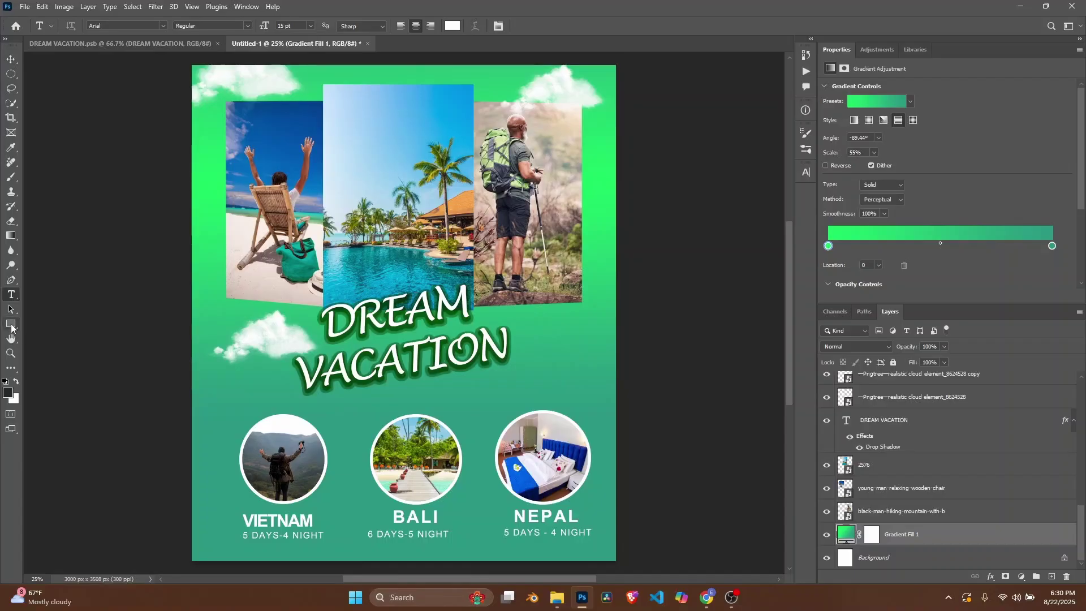
Draw a rectangle about 501 by 160 px across the hiker inset's upper-left edge and round its corners to 49 px
{"action": "left_click", "coordinate": [11, 325]}
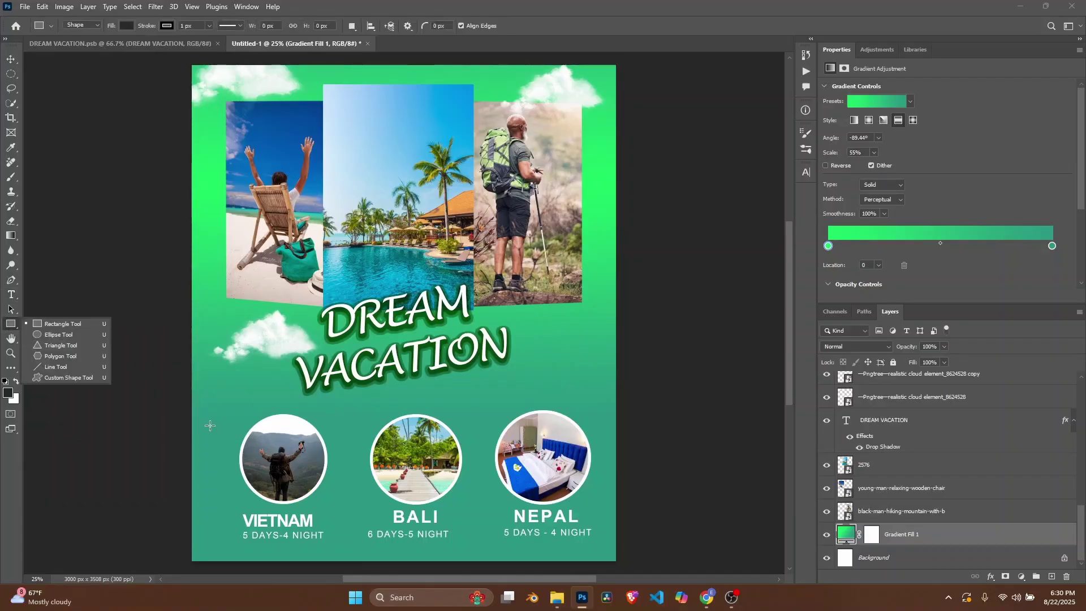
{"action": "left_click_drag", "start_coordinate": [207, 421], "coordinate": [271, 444]}
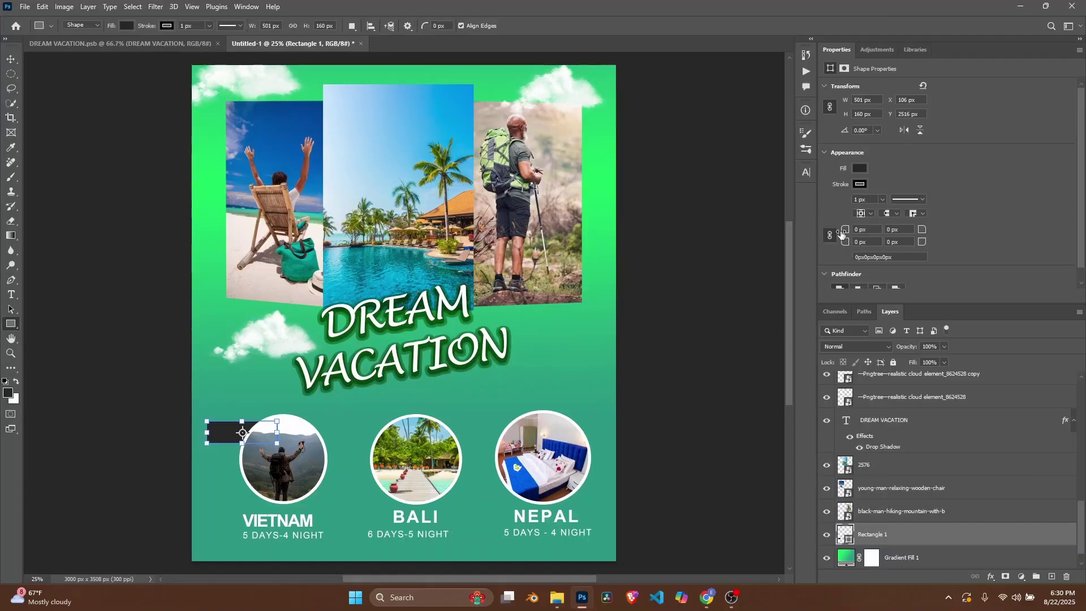
{"action": "left_click_drag", "start_coordinate": [846, 233], "coordinate": [876, 233]}
Fill the rounded rectangle with bright yellow and move its layer to the top of the layer stack
{"action": "left_click", "coordinate": [861, 169]}
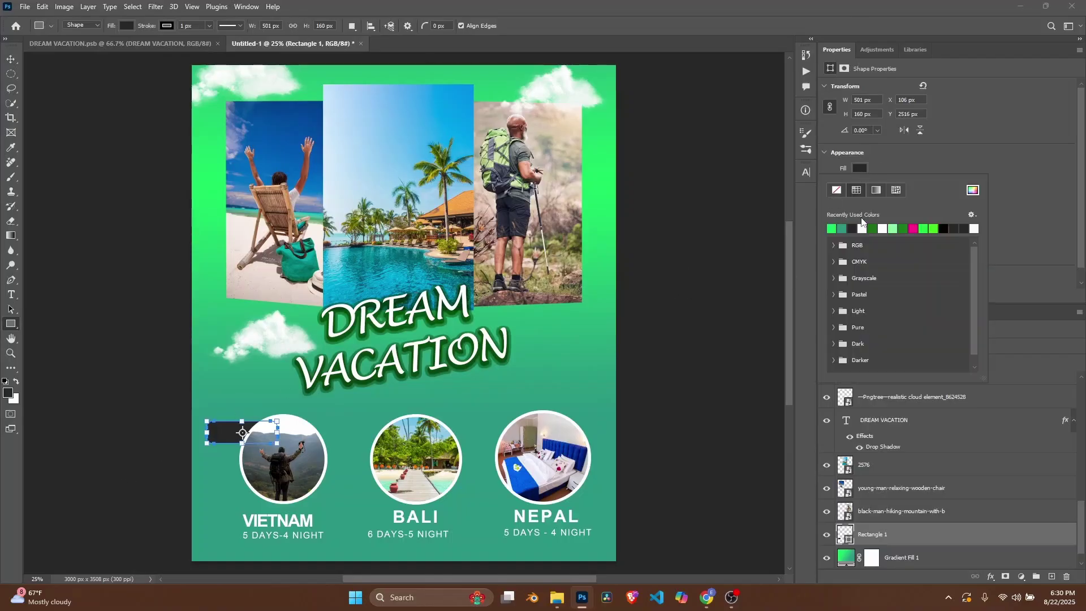
{"action": "scroll", "coordinate": [920, 225], "scroll_direction": "down", "scroll_amount": 1}
{"action": "scroll", "coordinate": [1019, 190], "scroll_direction": "up", "scroll_amount": 1}
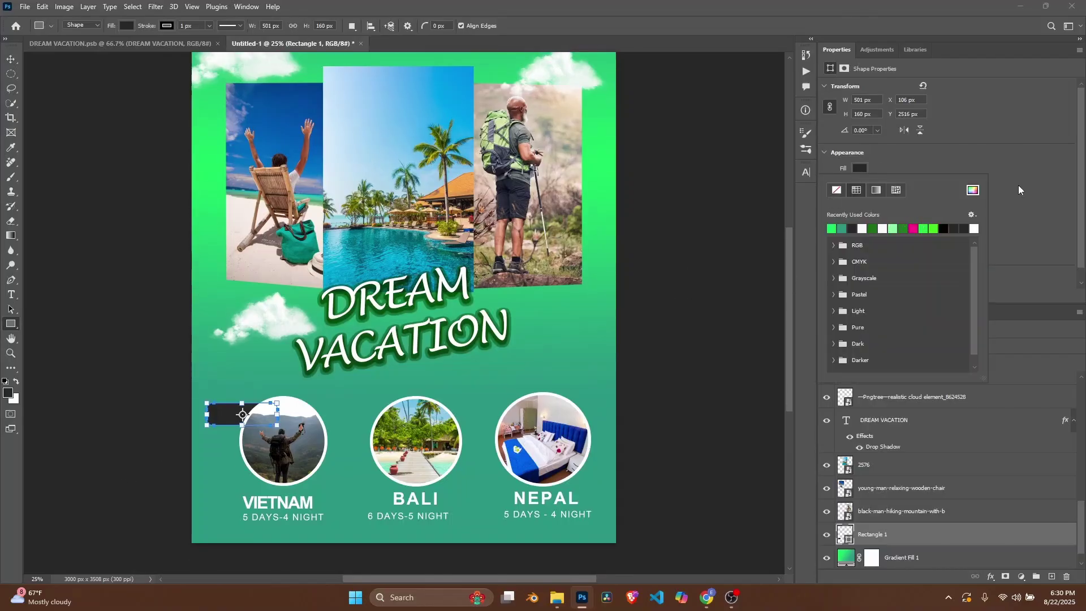
{"action": "left_click", "coordinate": [973, 190]}
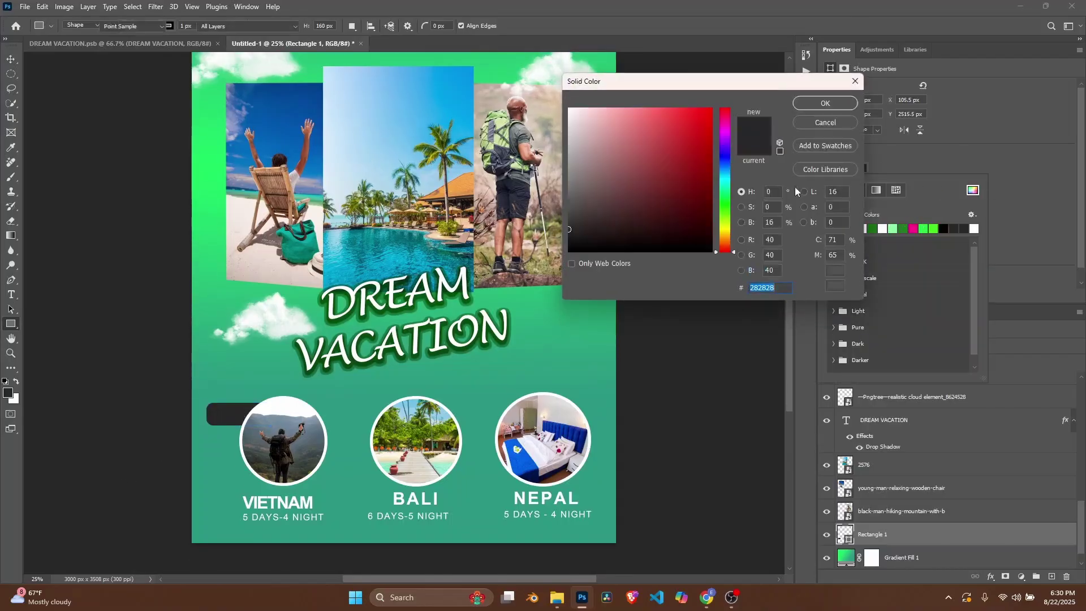
{"action": "left_click", "coordinate": [722, 234]}
{"action": "left_click_drag", "start_coordinate": [722, 234], "coordinate": [724, 230]}
{"action": "left_click", "coordinate": [703, 115]}
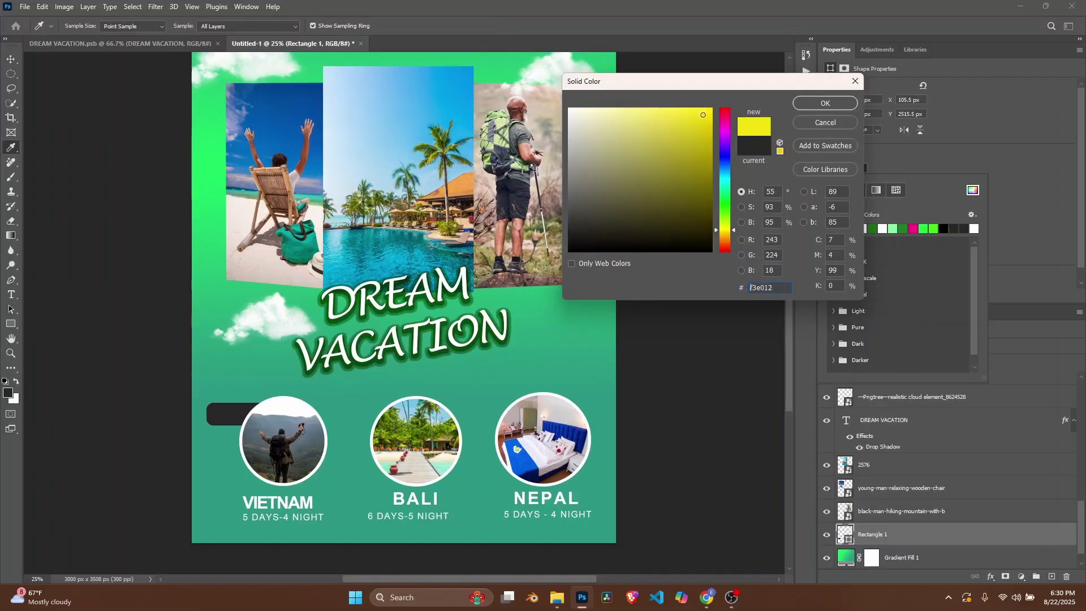
{"action": "left_click_drag", "start_coordinate": [705, 113], "coordinate": [705, 110]}
{"action": "left_click_drag", "start_coordinate": [726, 235], "coordinate": [726, 232]}
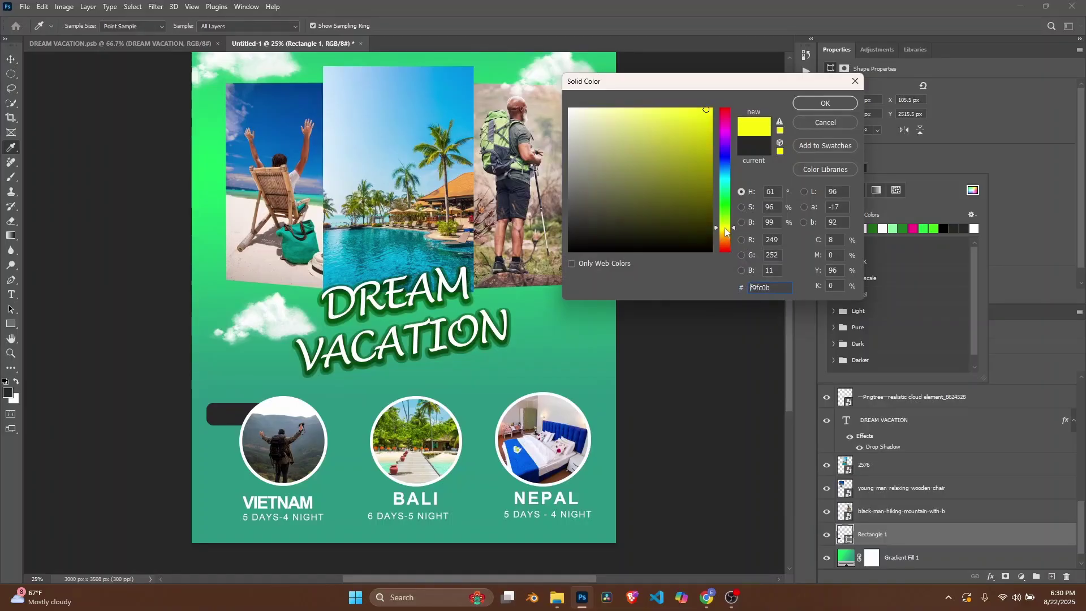
{"action": "left_click_drag", "start_coordinate": [701, 117], "coordinate": [714, 105]}
{"action": "left_click", "coordinate": [839, 107]}
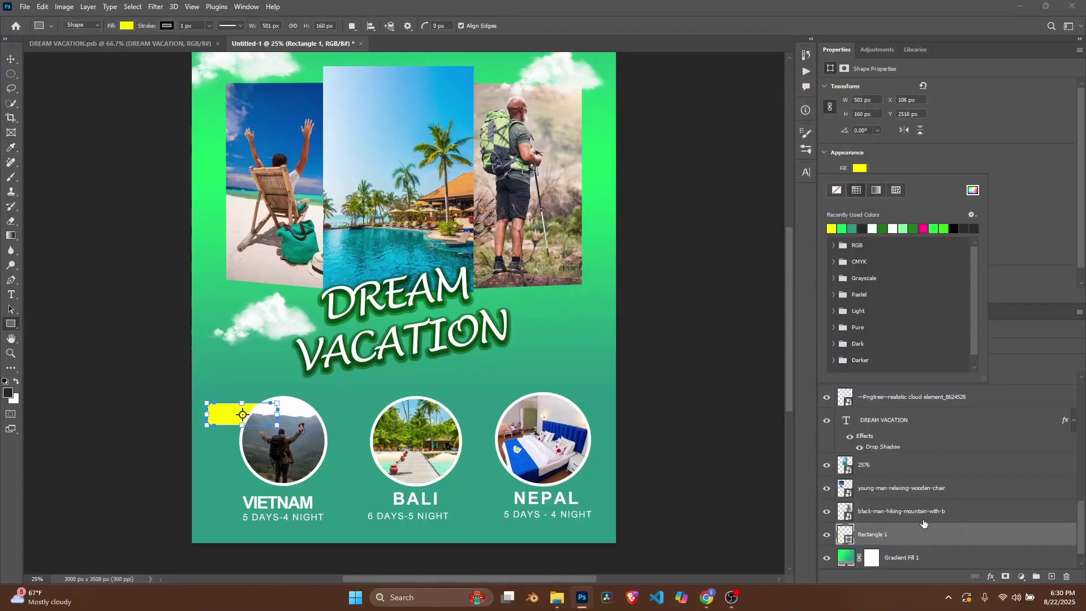
{"action": "left_click_drag", "start_coordinate": [909, 535], "coordinate": [893, 376]}
{"action": "key", "text": "Return"}
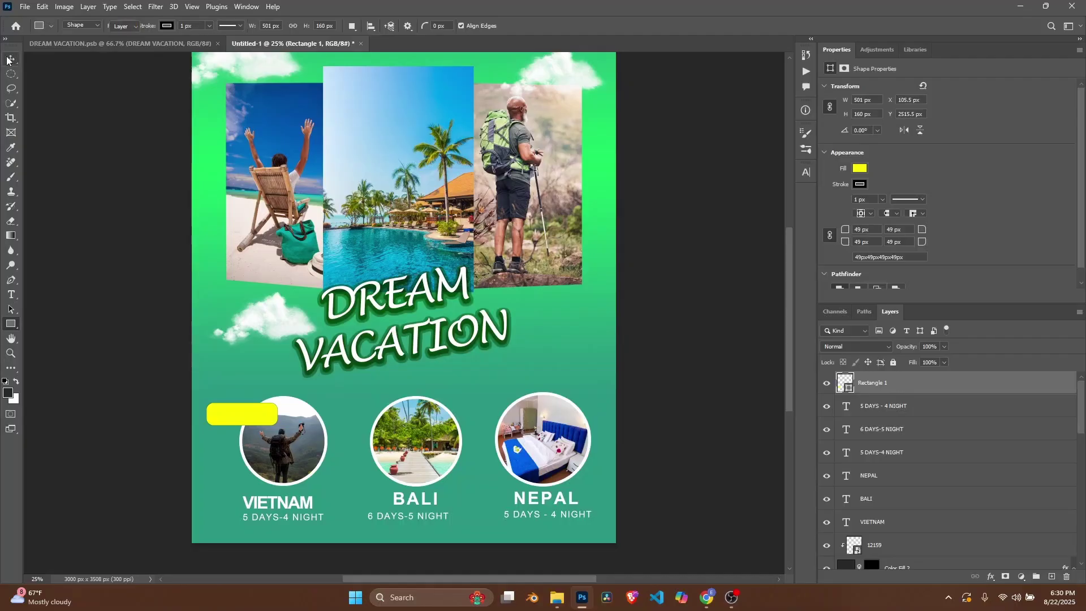
Duplicate the yellow rounded rectangle twice and place the copies across the upper-left edges of the BALI and NEPAL insets
{"action": "key", "text": "v"}
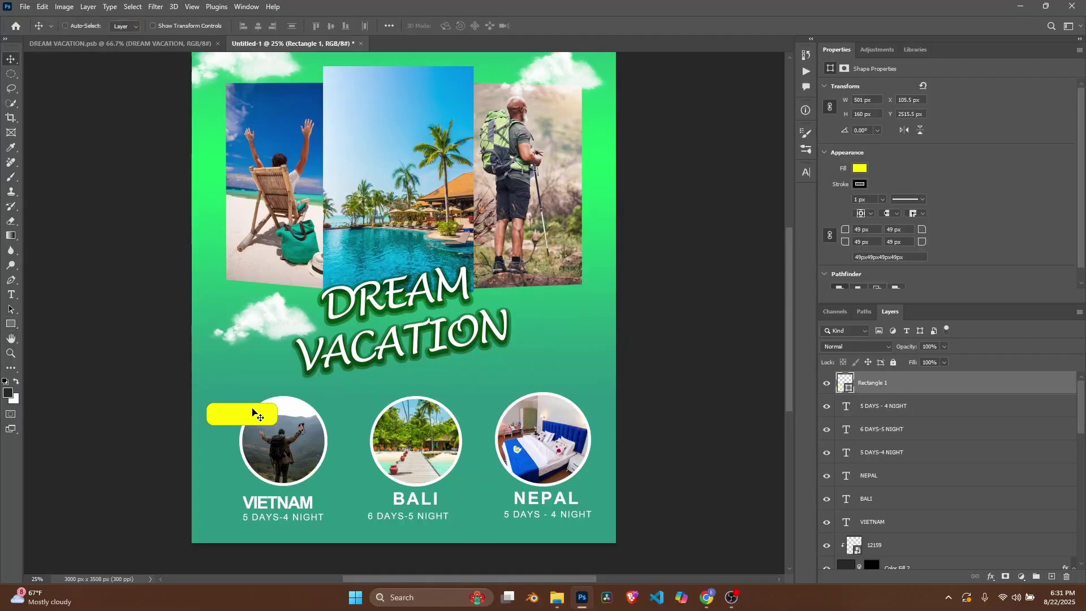
{"action": "key", "text": "ctrl+j"}
{"action": "left_click_drag", "start_coordinate": [239, 414], "coordinate": [500, 417]}
{"action": "key", "text": "ctrl+j"}
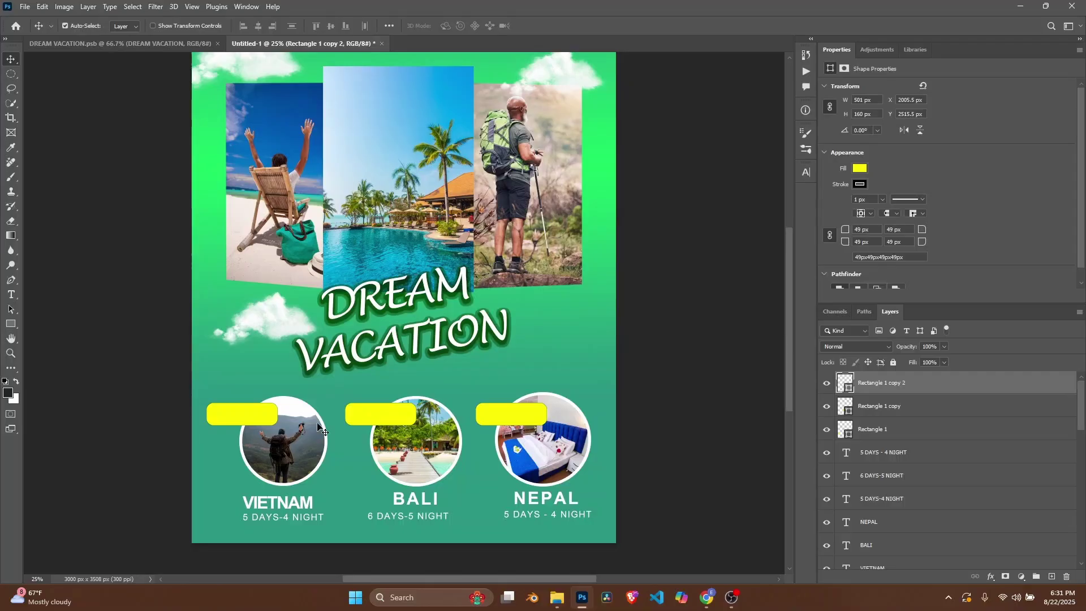
Shift all three yellow rectangles slightly left so each overlaps less of its circular inset
{"action": "mouse_move", "coordinate": [240, 418]}
{"action": "left_mouse_down"}
{"action": "mouse_move", "coordinate": [238, 408]}
{"action": "mouse_move", "coordinate": [226, 417]}
{"action": "left_mouse_up"}
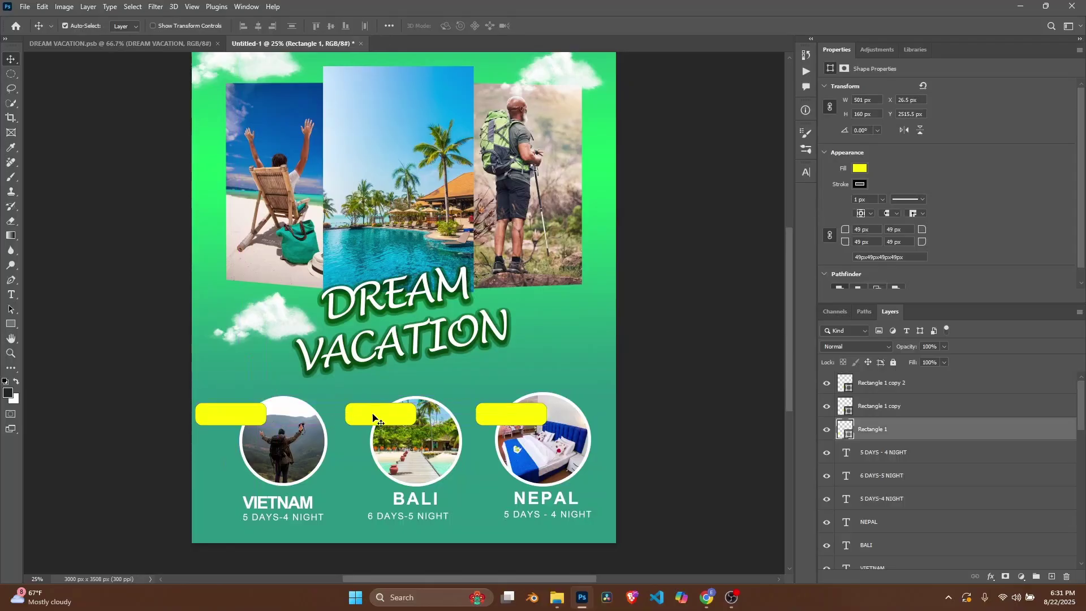
{"action": "left_click_drag", "start_coordinate": [376, 415], "coordinate": [359, 415]}
{"action": "left_click_drag", "start_coordinate": [531, 414], "coordinate": [517, 419]}
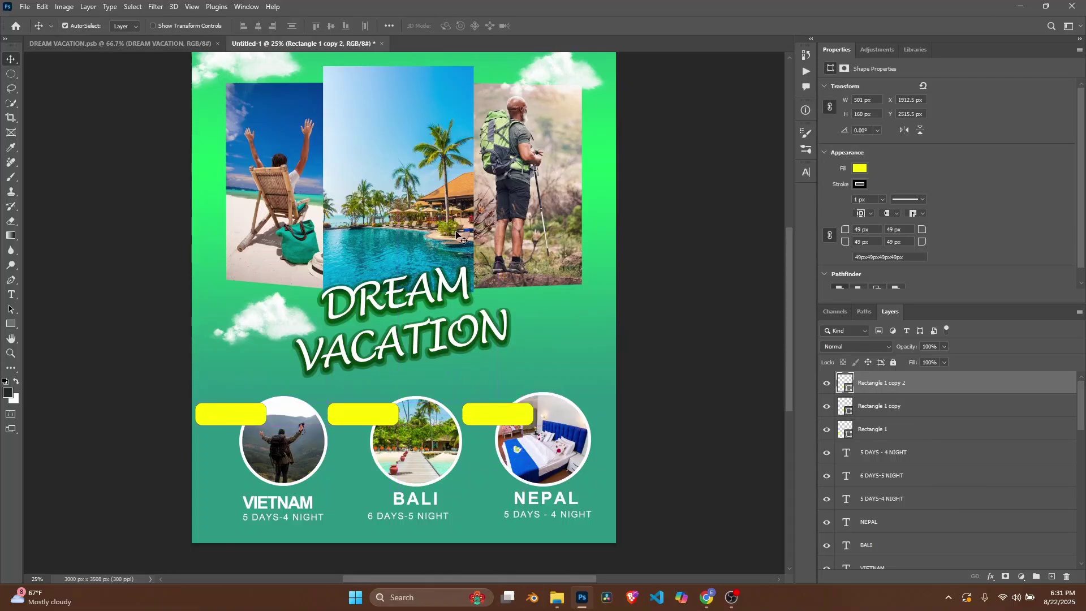
Set the Type tool's text colour to black (#000000)
{"action": "scroll", "coordinate": [459, 248], "scroll_direction": "up", "scroll_amount": 3}
{"action": "scroll", "coordinate": [459, 248], "scroll_direction": "down", "scroll_amount": 3}
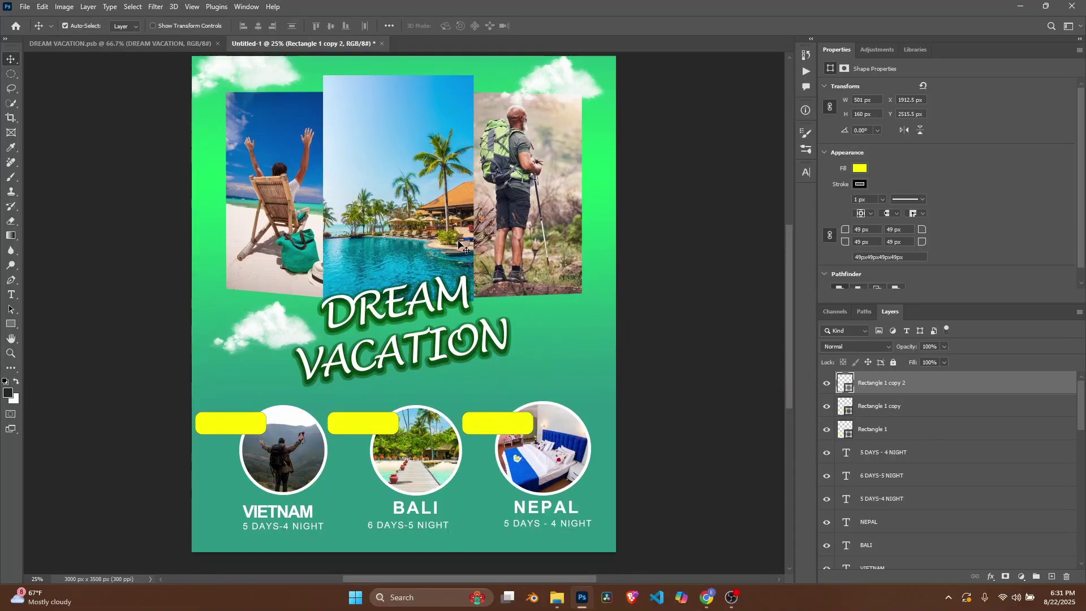
{"action": "left_click", "coordinate": [12, 296]}
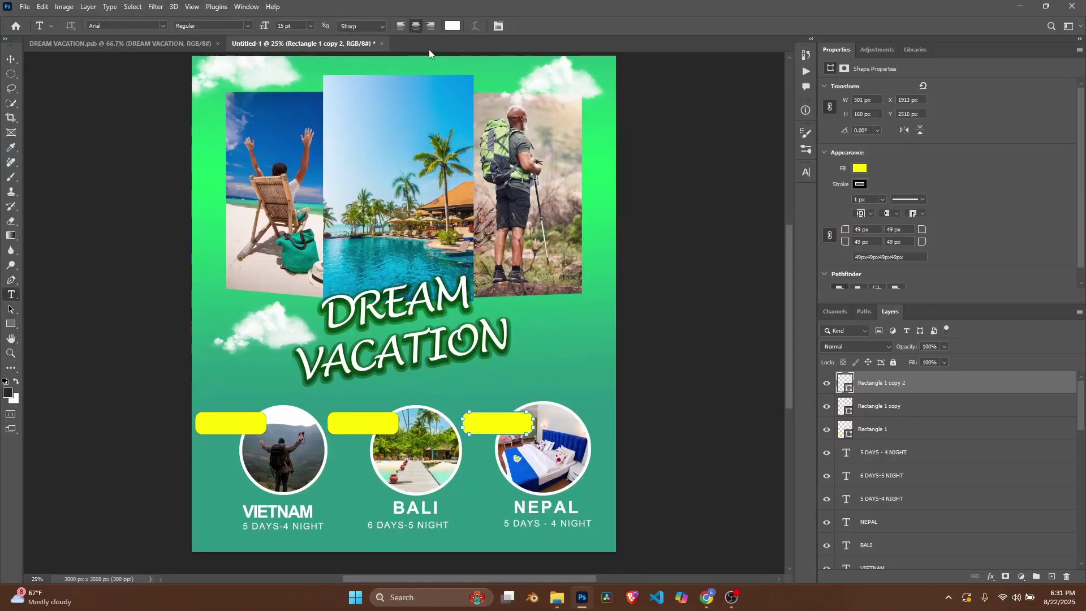
{"action": "left_click", "coordinate": [452, 26]}
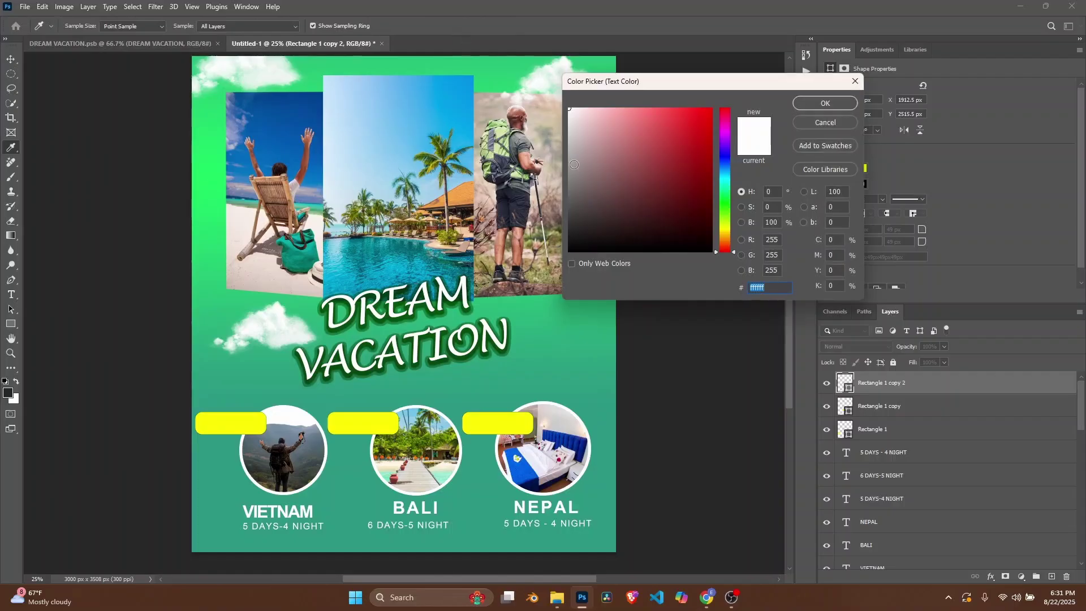
{"action": "type", "text": "000000"}
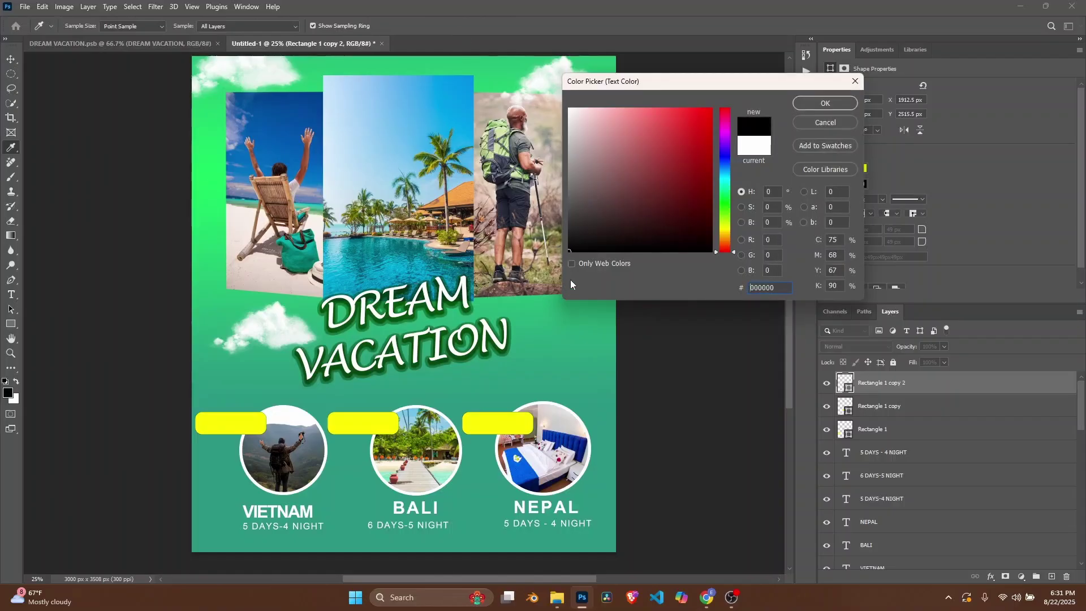
{"action": "left_click", "coordinate": [812, 107]}
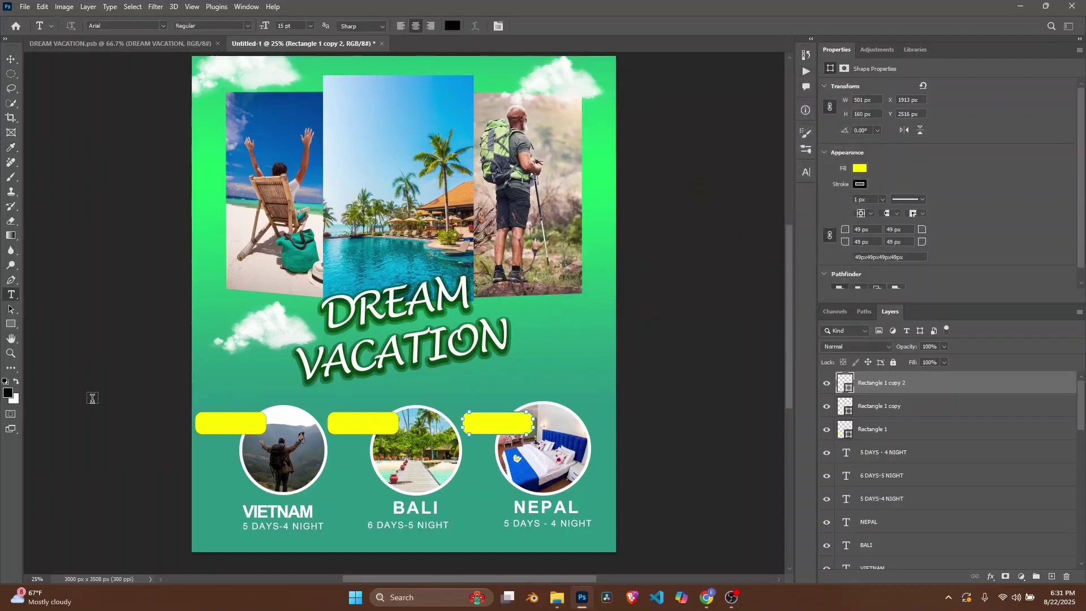
Add the price text "$1300" in Arial Black on the yellow tag of the VIETNAM inset
{"action": "left_click", "coordinate": [212, 424]}
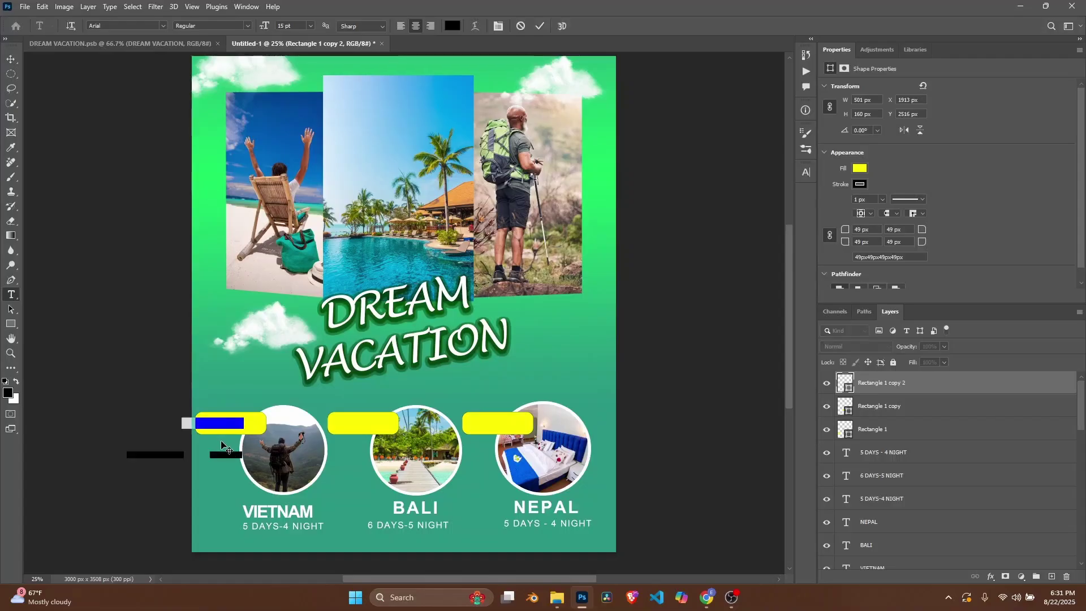
{"action": "left_click", "coordinate": [249, 25]}
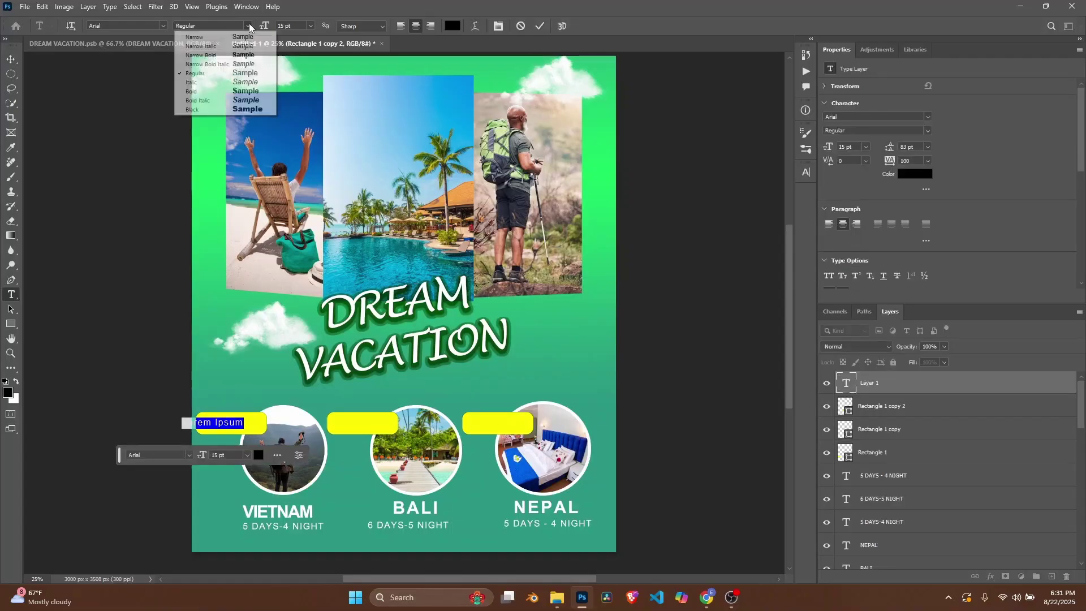
{"action": "left_click", "coordinate": [220, 91]}
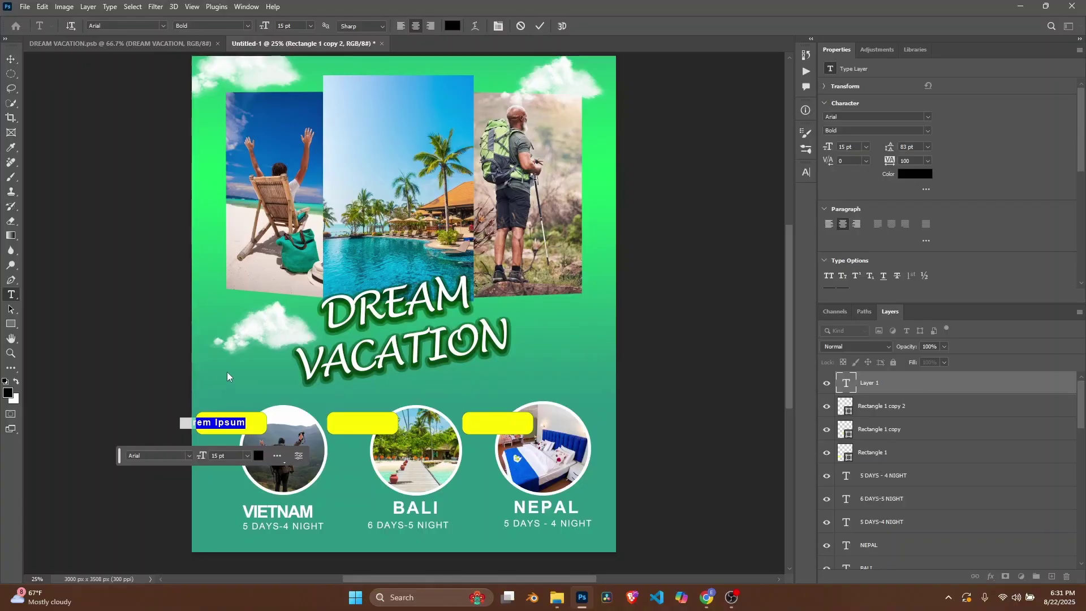
{"action": "key", "text": "BackSpace"}
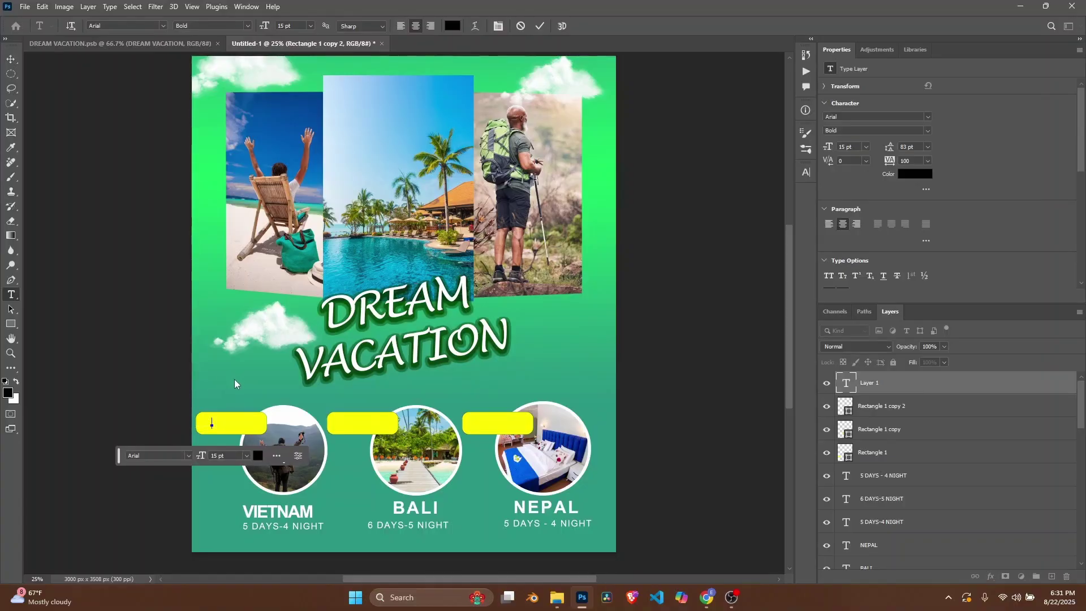
{"action": "left_click", "coordinate": [247, 26]}
{"action": "left_click", "coordinate": [243, 109]}
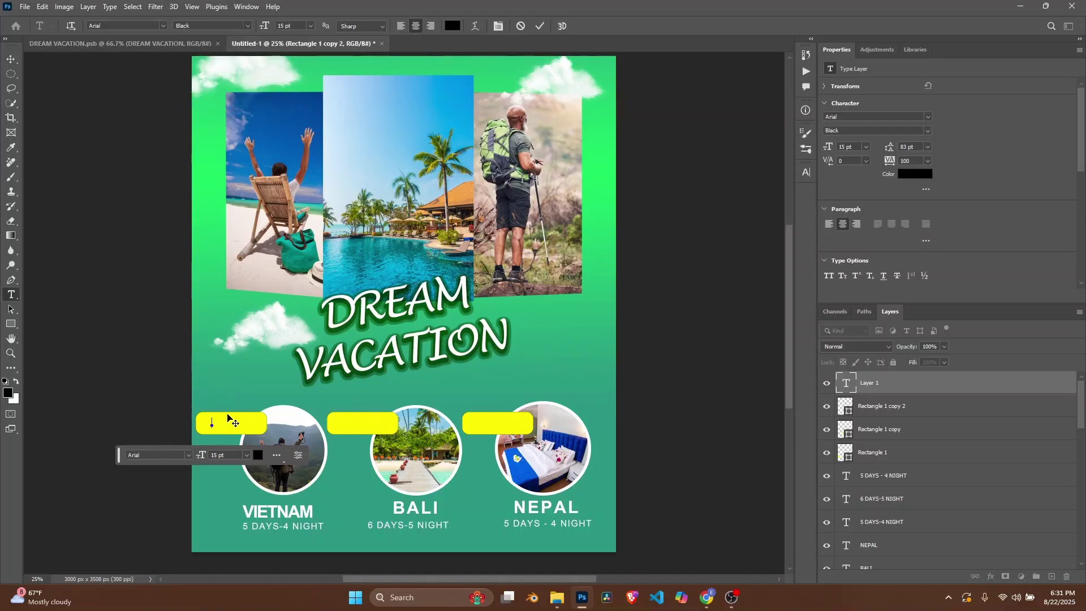
{"action": "type", "text": "$"}
{"action": "key", "text": "BackSpace"}
{"action": "type", "text": "1300"}
Enlarge the $1300 text to 34 pt and centre it on the VIETNAM inset's yellow tag
{"action": "left_click_drag", "start_coordinate": [254, 425], "coordinate": [231, 425]}
{"action": "key", "text": "ctrl"}
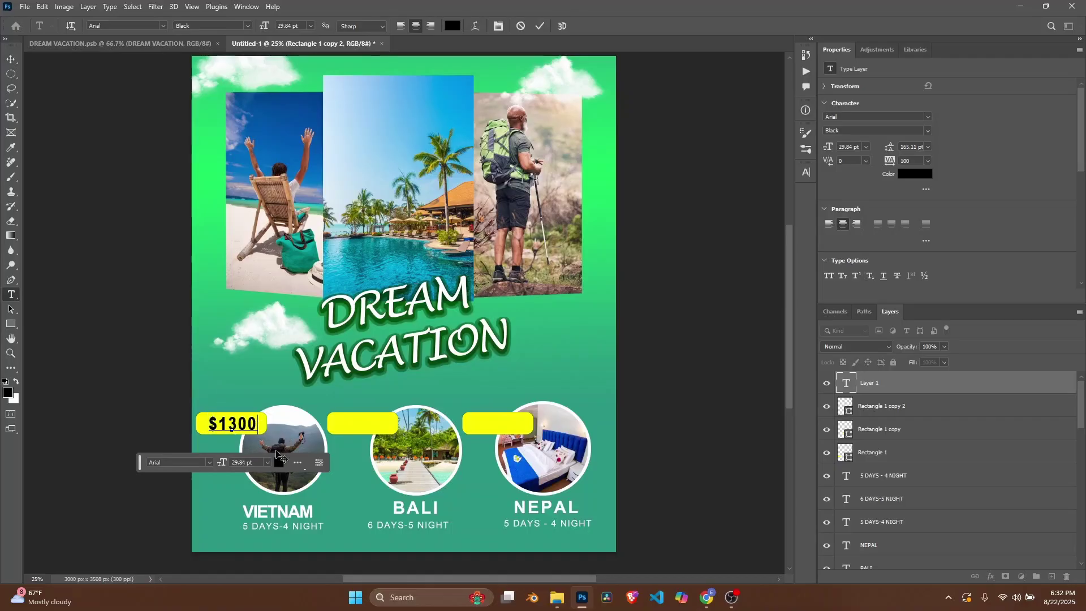
{"action": "key", "text": "ctrl+z"}
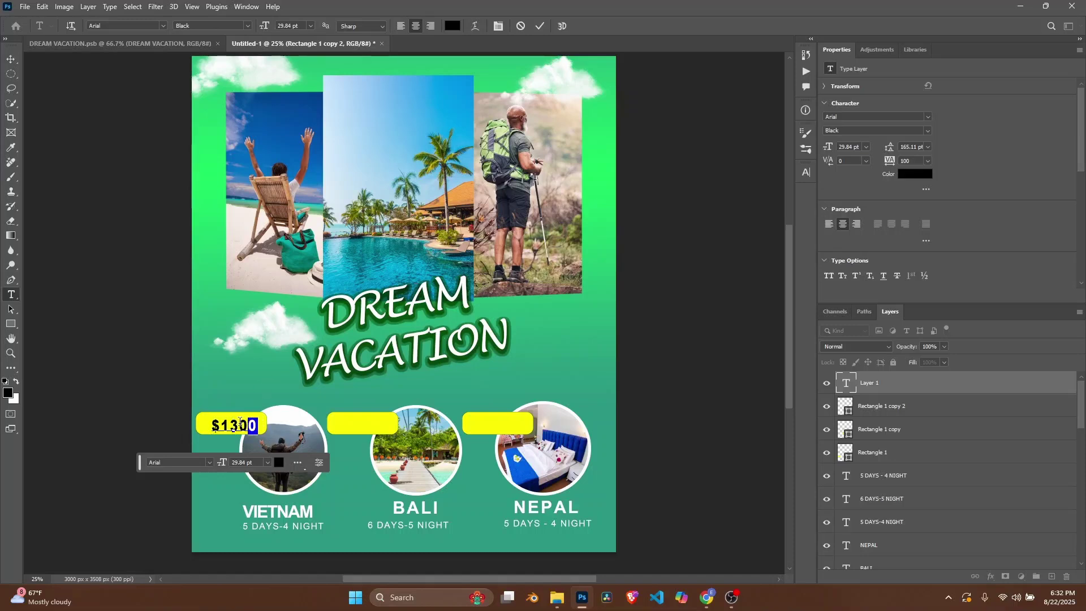
{"action": "double_click", "coordinate": [240, 423]}
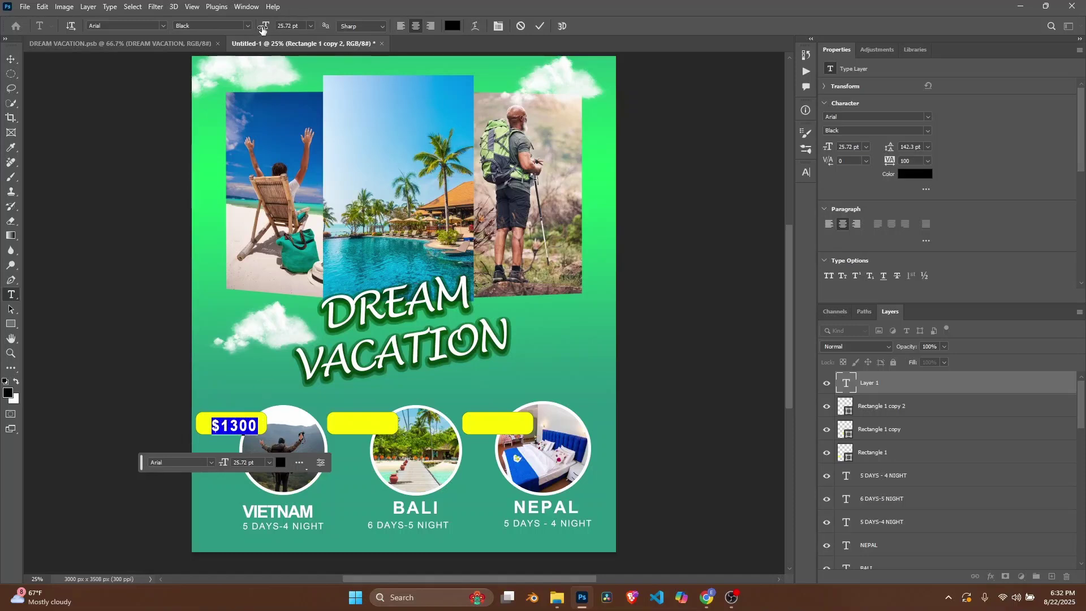
{"action": "left_click_drag", "start_coordinate": [262, 29], "coordinate": [264, 28]}
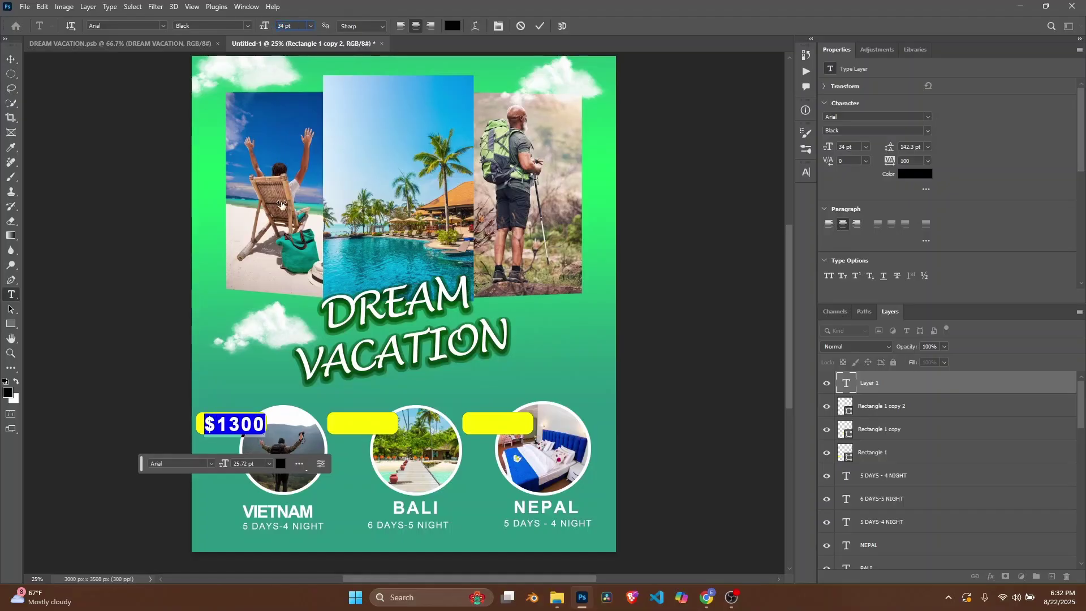
{"action": "left_click_drag", "start_coordinate": [271, 443], "coordinate": [268, 439]}
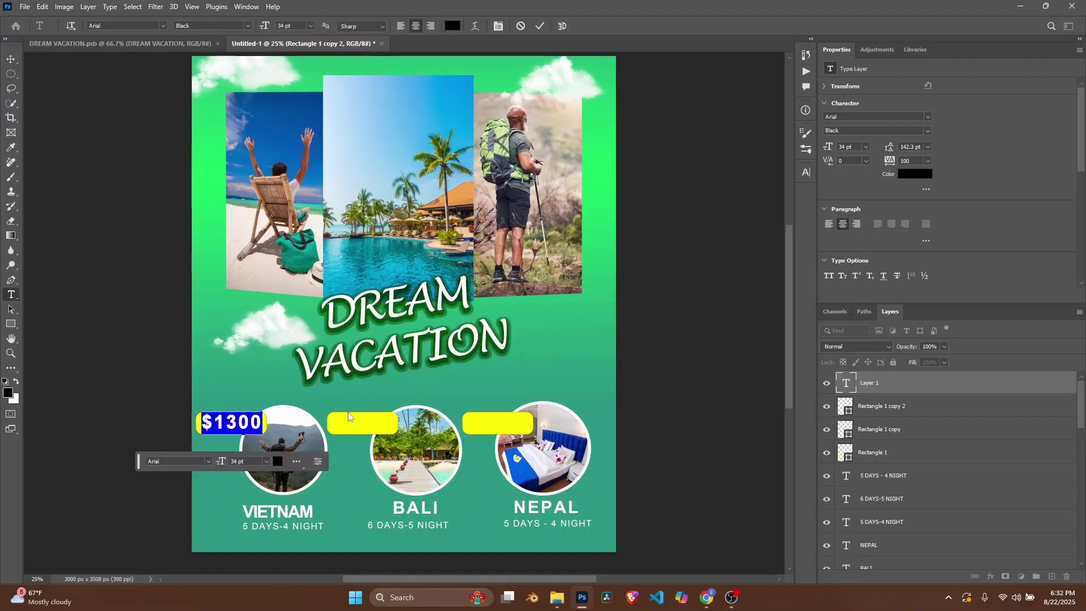
{"action": "left_click", "coordinate": [341, 424]}
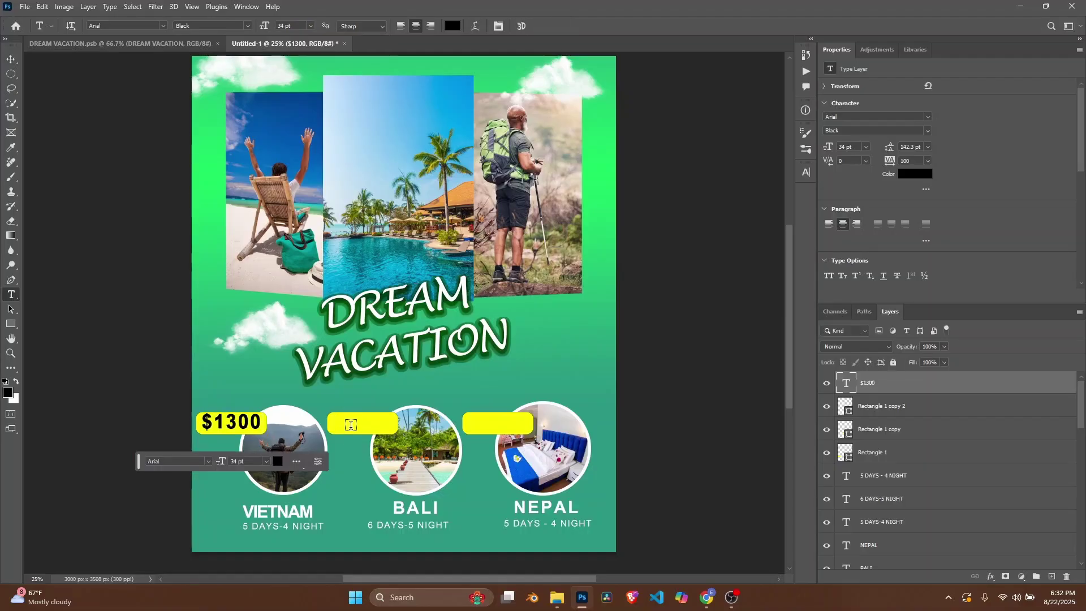
{"action": "key", "text": "Escape"}
Duplicate the $1300 text twice and place the copies on the yellow tags of the BALI and NEPAL insets
{"action": "left_click", "coordinate": [11, 59]}
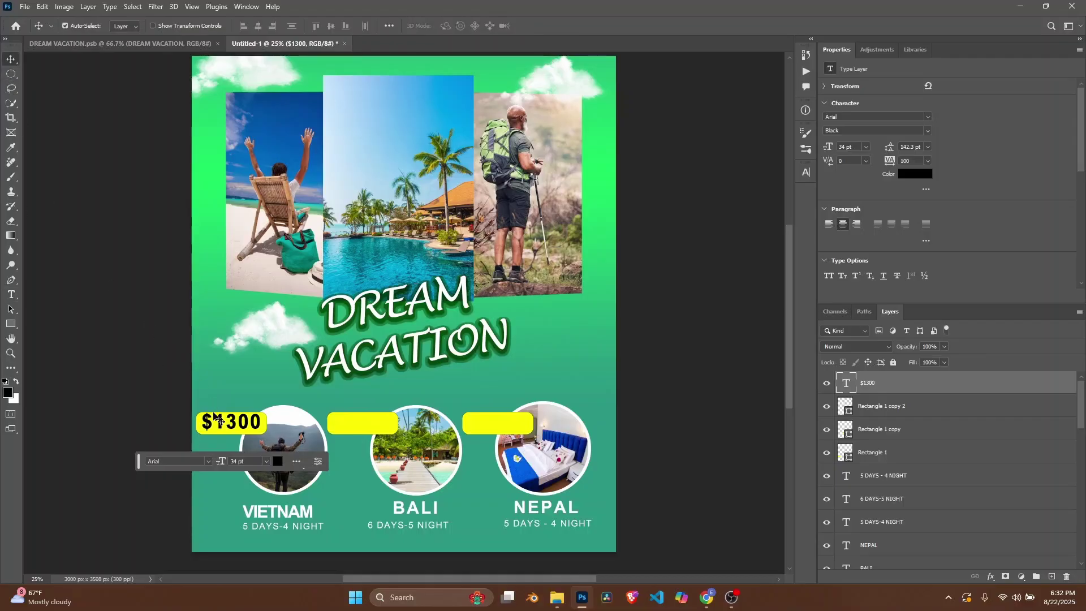
{"action": "key", "text": "ctrl+j"}
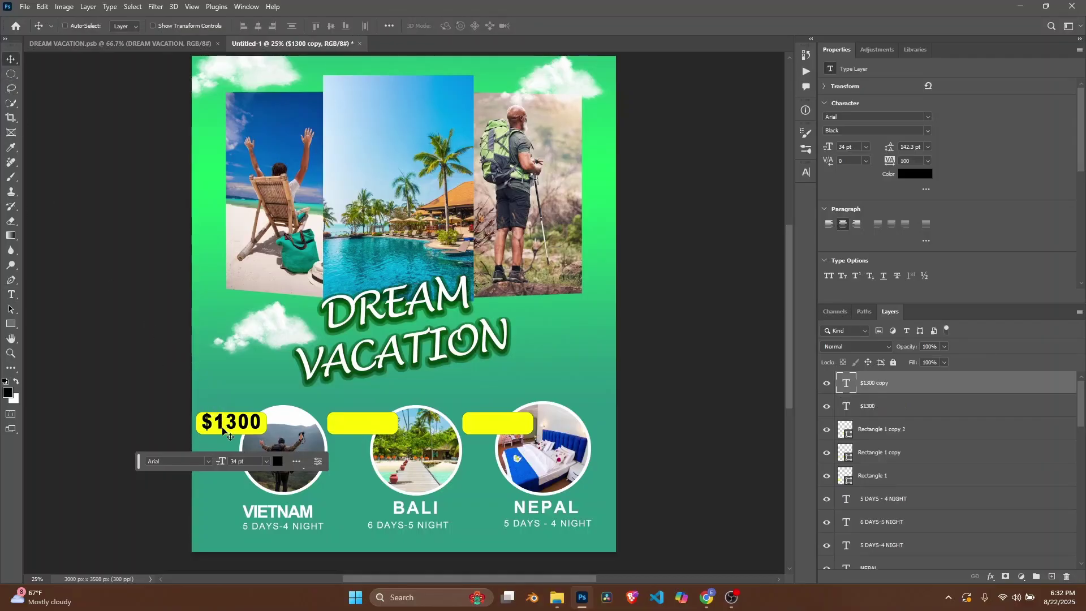
{"action": "left_click_drag", "start_coordinate": [224, 424], "coordinate": [356, 423]}
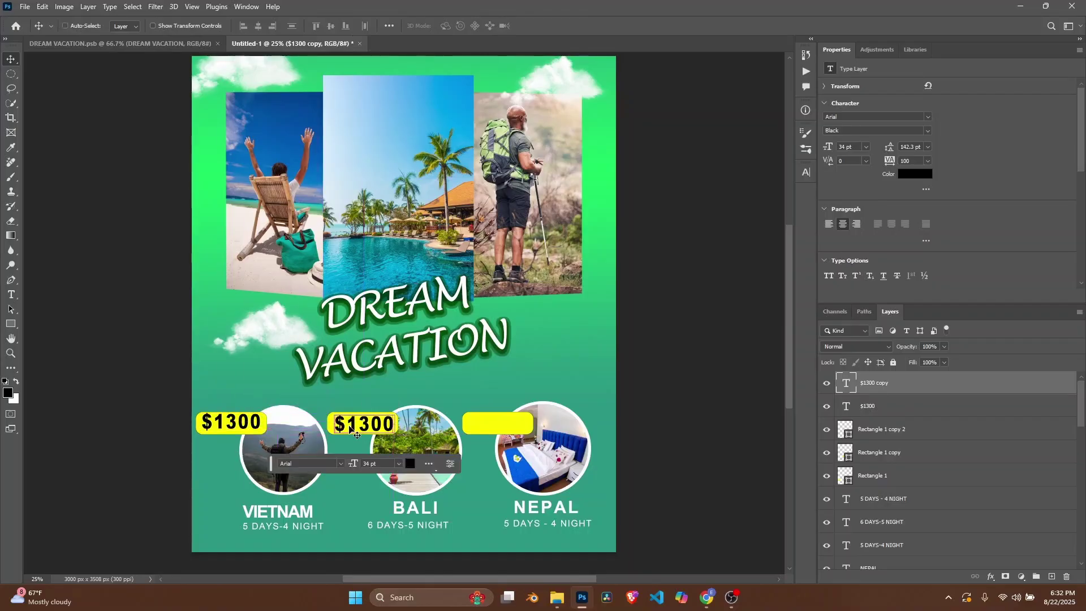
{"action": "key", "text": "ctrl+j"}
{"action": "left_click_drag", "start_coordinate": [353, 427], "coordinate": [487, 426]}
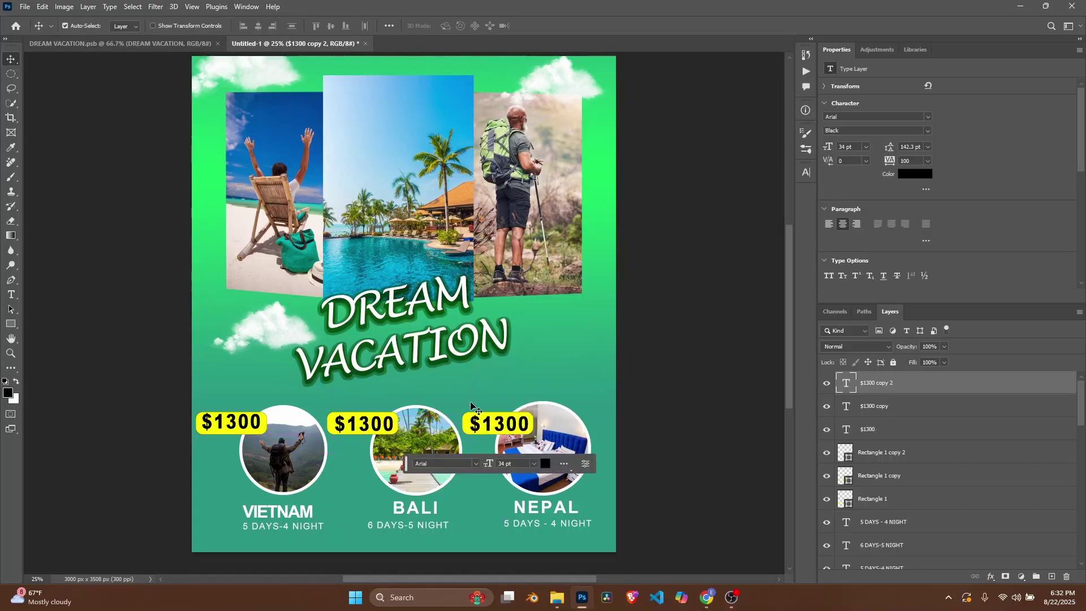
Review the overall poster layout with the price tags above the three circular insets
{"action": "scroll", "coordinate": [459, 400], "scroll_direction": "up", "scroll_amount": 1}
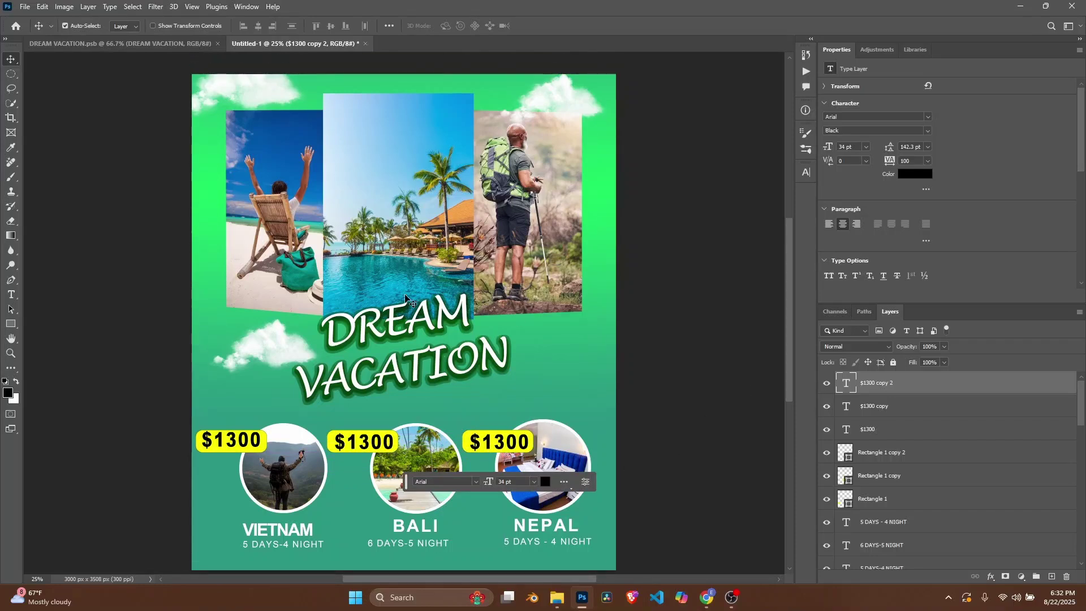
{"action": "scroll", "coordinate": [411, 301], "scroll_direction": "down", "scroll_amount": 1}
{"action": "scroll", "coordinate": [407, 291], "scroll_direction": "up", "scroll_amount": 1}
{"action": "scroll", "coordinate": [208, 380], "scroll_direction": "up", "scroll_amount": 1}
{"action": "scroll", "coordinate": [227, 378], "scroll_direction": "down", "scroll_amount": 1}
{"action": "scroll", "coordinate": [231, 379], "scroll_direction": "up", "scroll_amount": 1}
{"action": "scroll", "coordinate": [236, 379], "scroll_direction": "down", "scroll_amount": 2}
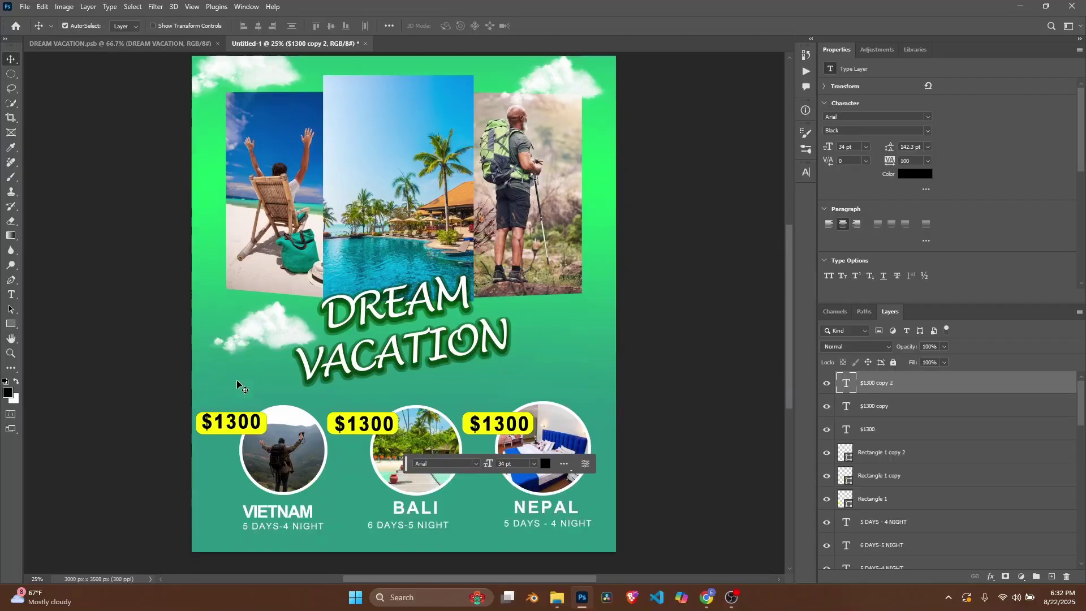
{"action": "scroll", "coordinate": [236, 379], "scroll_direction": "up", "scroll_amount": 1}
{"action": "scroll", "coordinate": [235, 379], "scroll_direction": "down", "scroll_amount": 2}
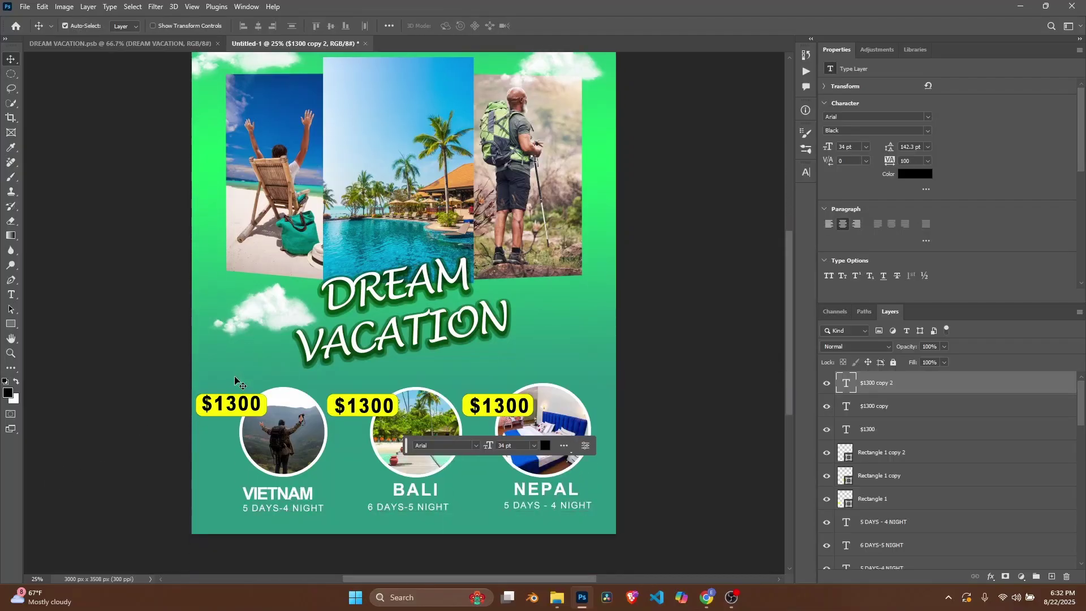
Select the two stacked cloud layers beside the DREAM VACATION title and move them left toward the poster's edge
{"action": "left_click", "coordinate": [282, 315]}
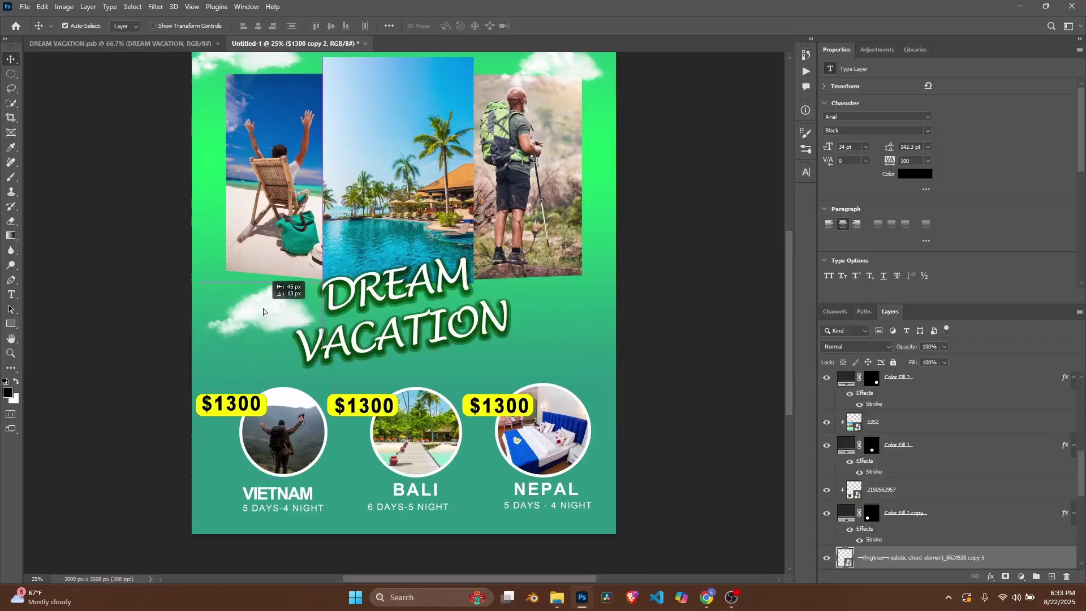
{"action": "left_click", "coordinate": [252, 327]}
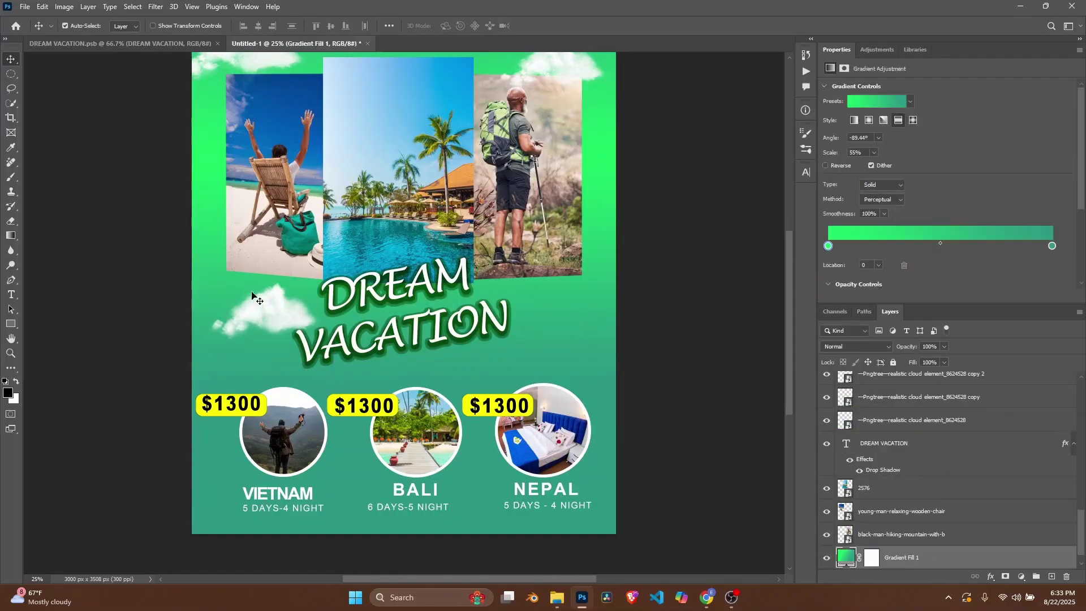
{"action": "scroll", "coordinate": [950, 509], "scroll_direction": "down", "scroll_amount": 1}
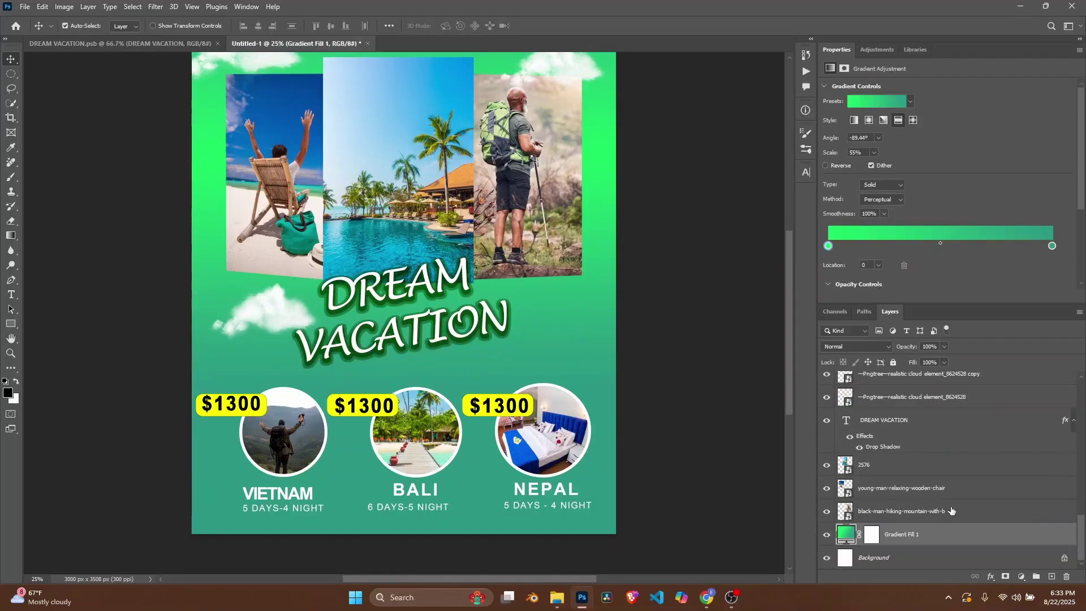
{"action": "left_click", "coordinate": [286, 310]}
{"action": "scroll", "coordinate": [888, 390], "scroll_direction": "up", "scroll_amount": 1}
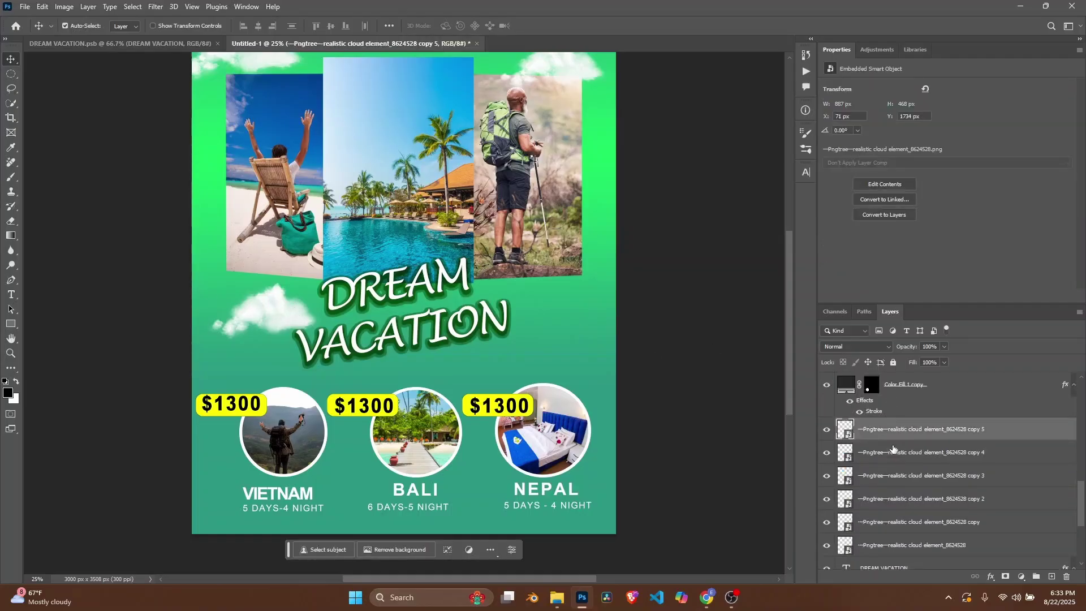
{"action": "left_click", "coordinate": [913, 454], "text": "shift"}
{"action": "mouse_move", "coordinate": [260, 324]}
{"action": "left_mouse_down"}
{"action": "mouse_move", "coordinate": [246, 316]}
{"action": "mouse_move", "coordinate": [261, 315]}
{"action": "left_mouse_up"}
{"action": "scroll", "coordinate": [215, 417], "scroll_direction": "up", "scroll_amount": 2}
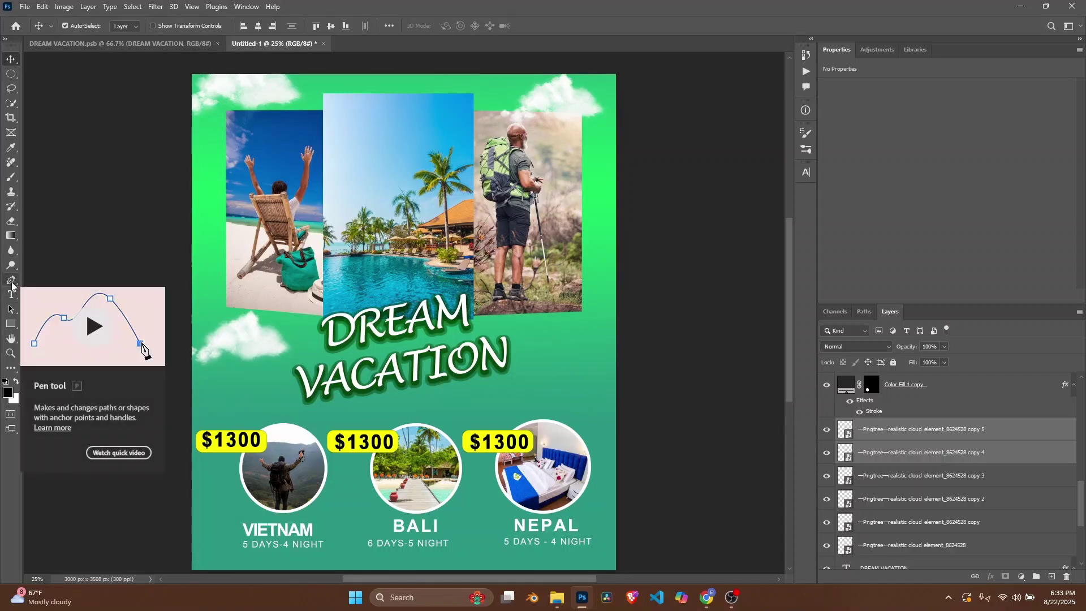
Draw a Pen shape about 1220 by 1000 px from the BALI inset's top to the poster's right edge, bending its middle downward
{"action": "left_click", "coordinate": [12, 285]}
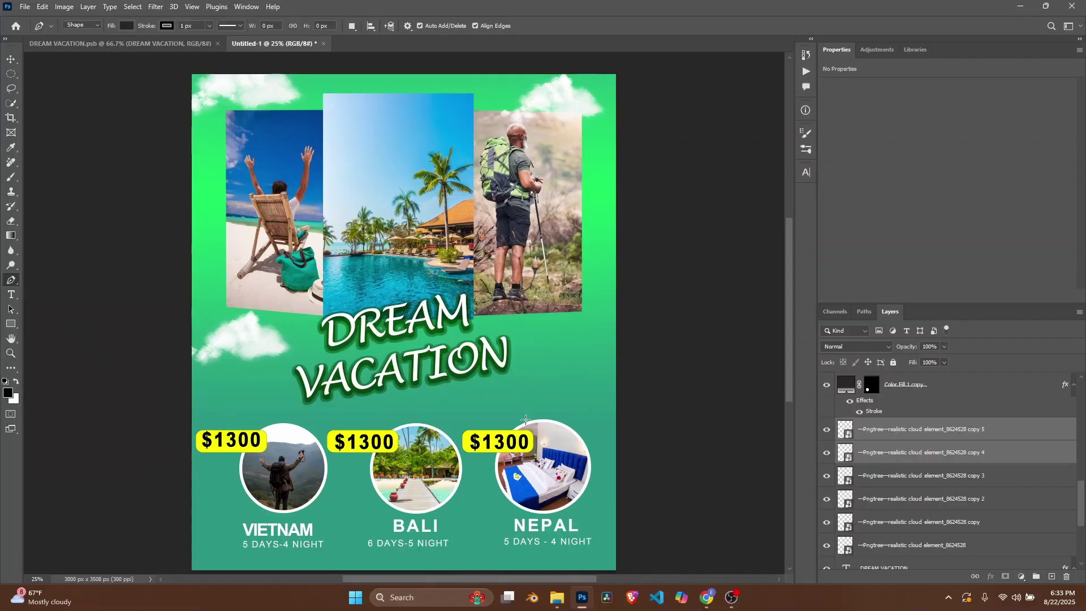
{"action": "left_click", "coordinate": [438, 430]}
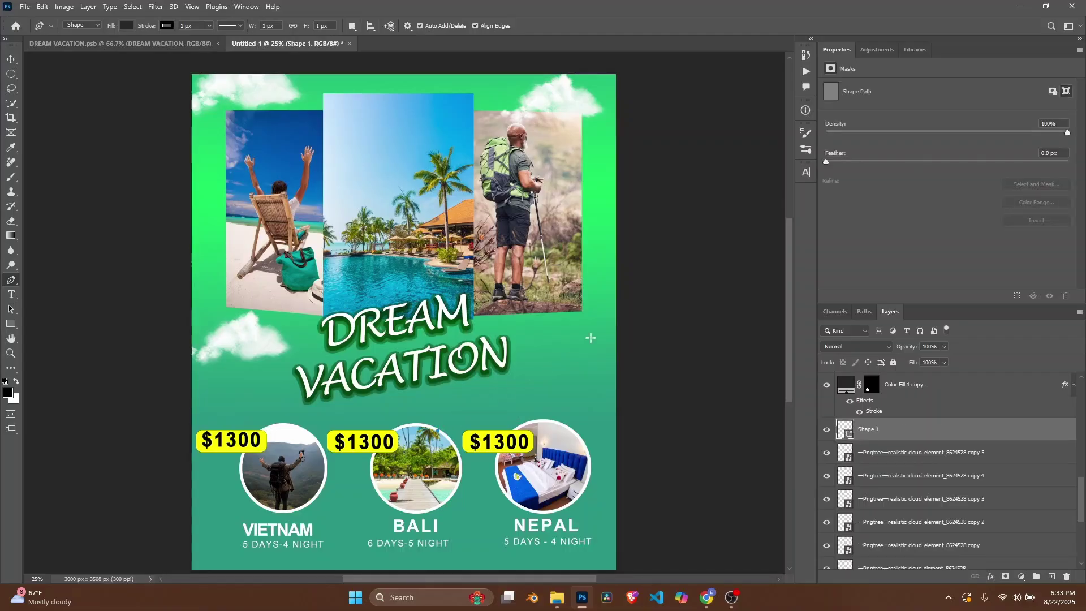
{"action": "left_click", "coordinate": [610, 288]}
{"action": "left_click", "coordinate": [541, 345]}
{"action": "left_click_drag", "start_coordinate": [519, 373], "coordinate": [524, 380]}
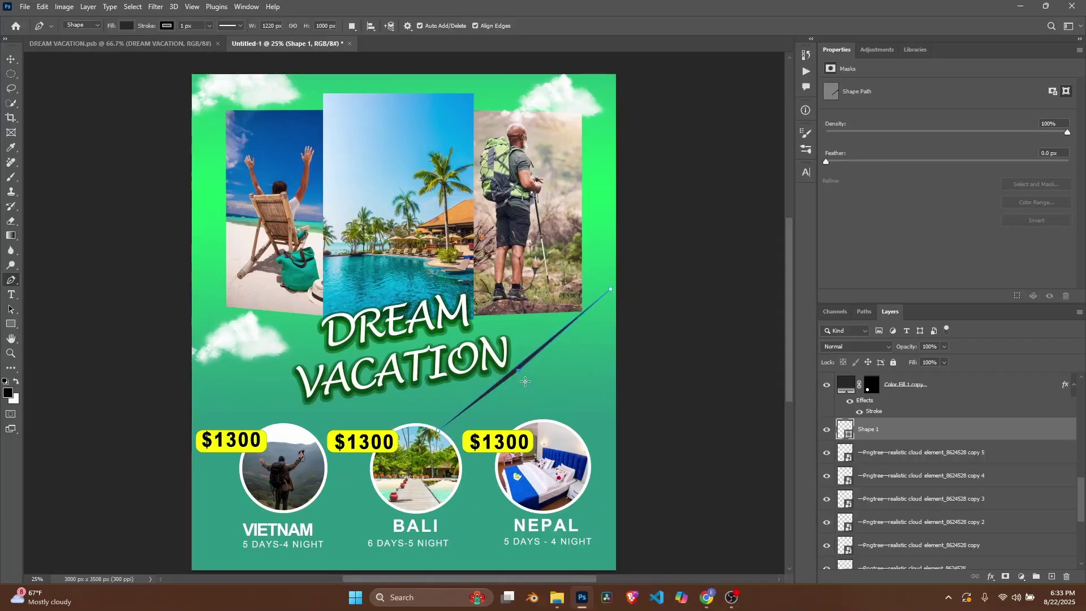
{"action": "key", "text": "ctrl+z"}
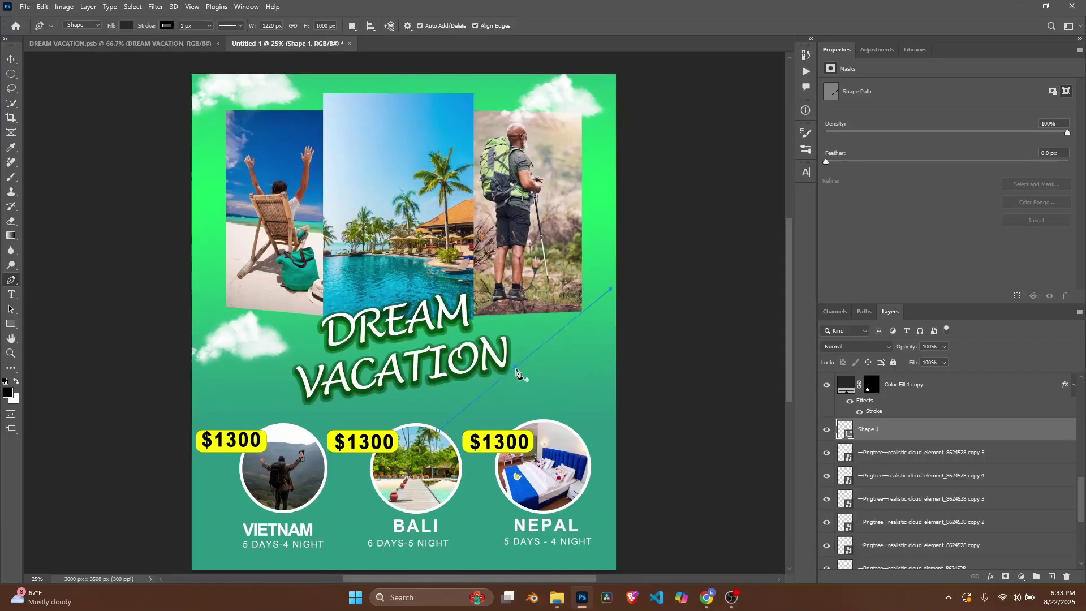
{"action": "left_click", "coordinate": [515, 368]}
{"action": "left_click_drag", "start_coordinate": [514, 367], "coordinate": [515, 390]}
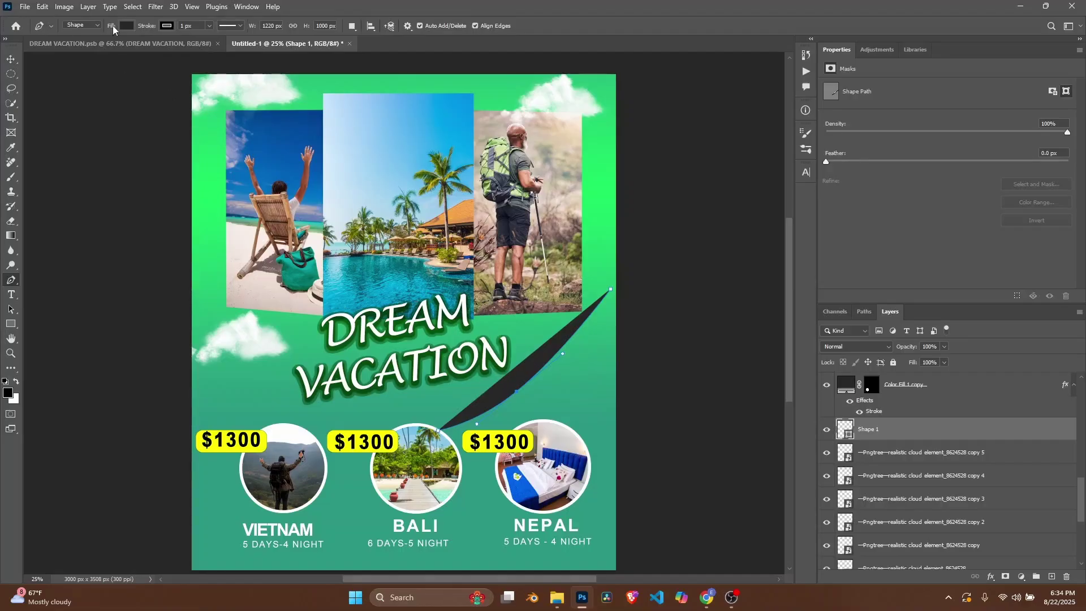
Set the curved shape's fill to none
{"action": "left_click", "coordinate": [125, 27]}
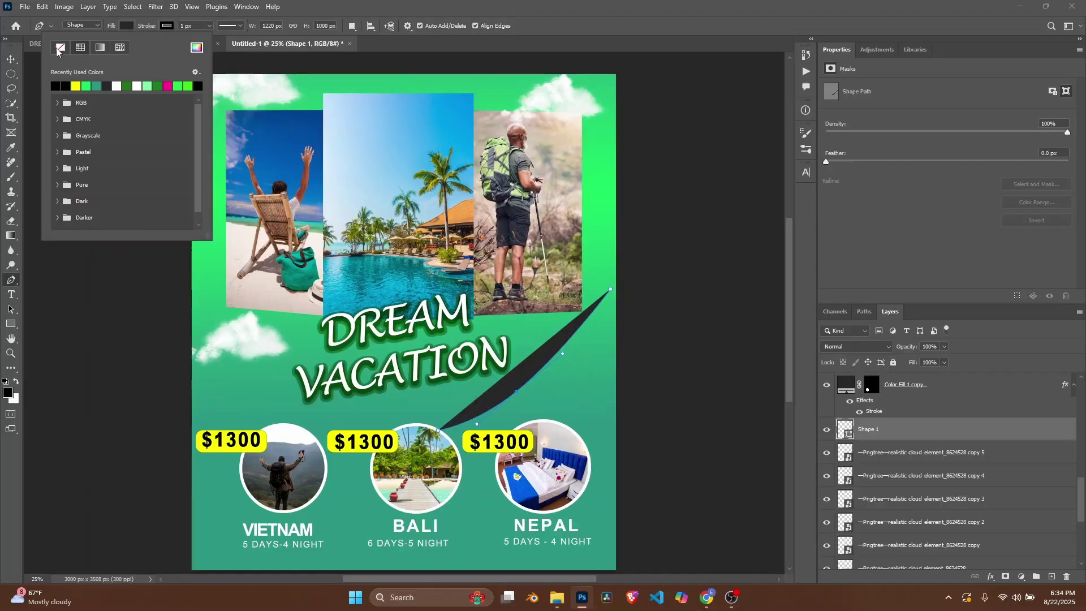
{"action": "left_click", "coordinate": [59, 48]}
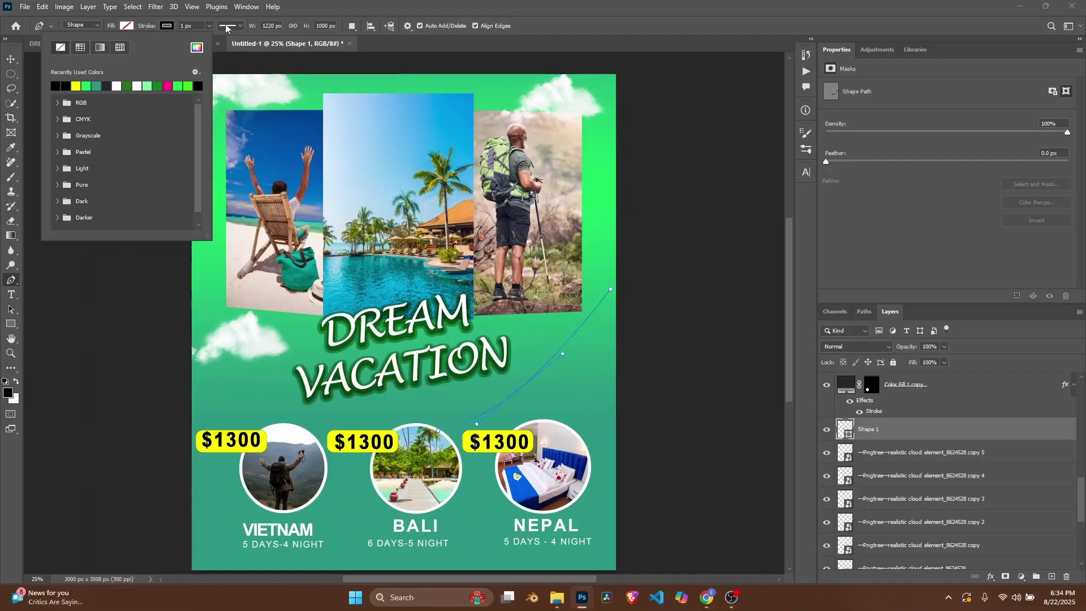
Give the curved shape a 24 px black stroke with the dashed line style
{"action": "left_click", "coordinate": [156, 25]}
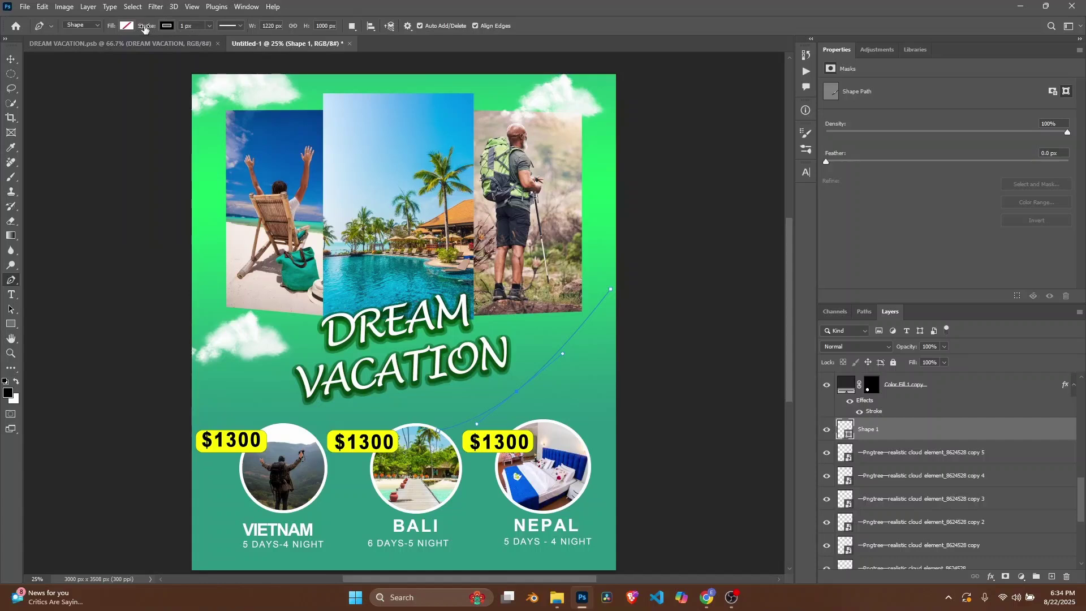
{"action": "left_click_drag", "start_coordinate": [145, 28], "coordinate": [159, 28]}
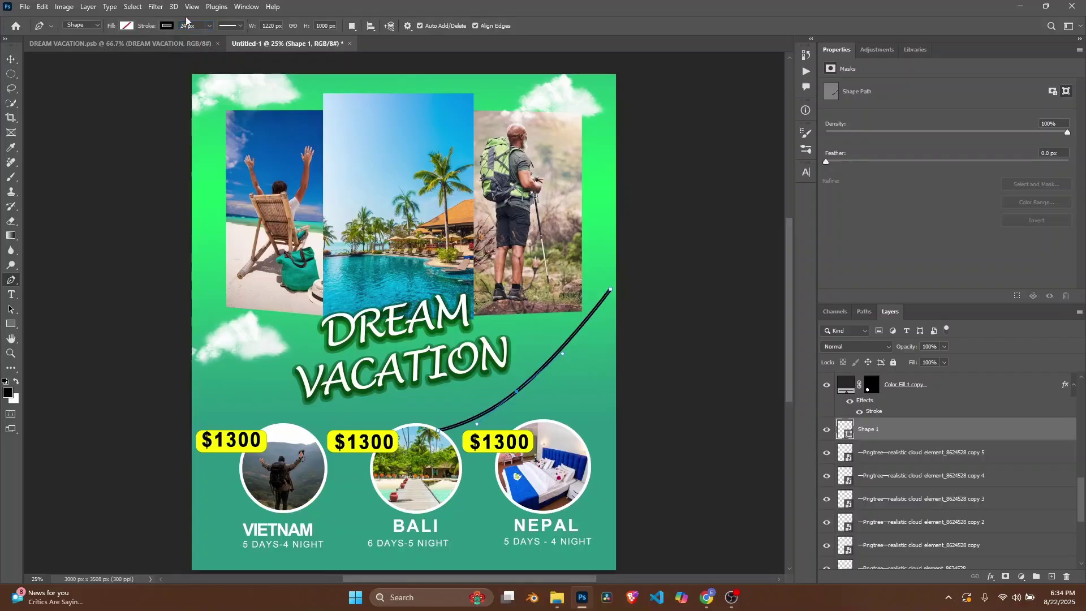
{"action": "left_click", "coordinate": [228, 25]}
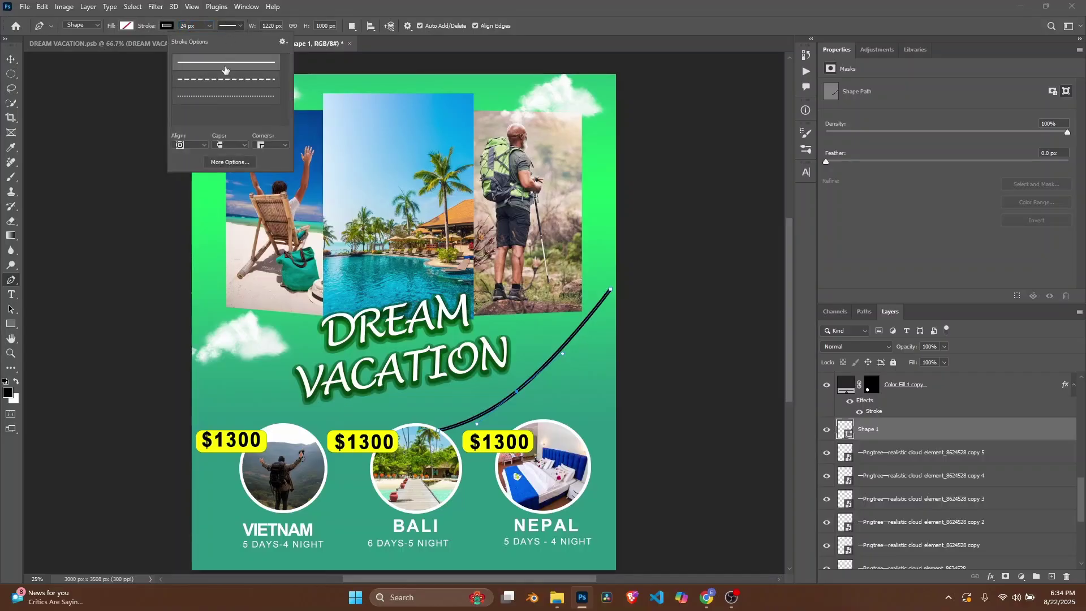
{"action": "left_click", "coordinate": [218, 84]}
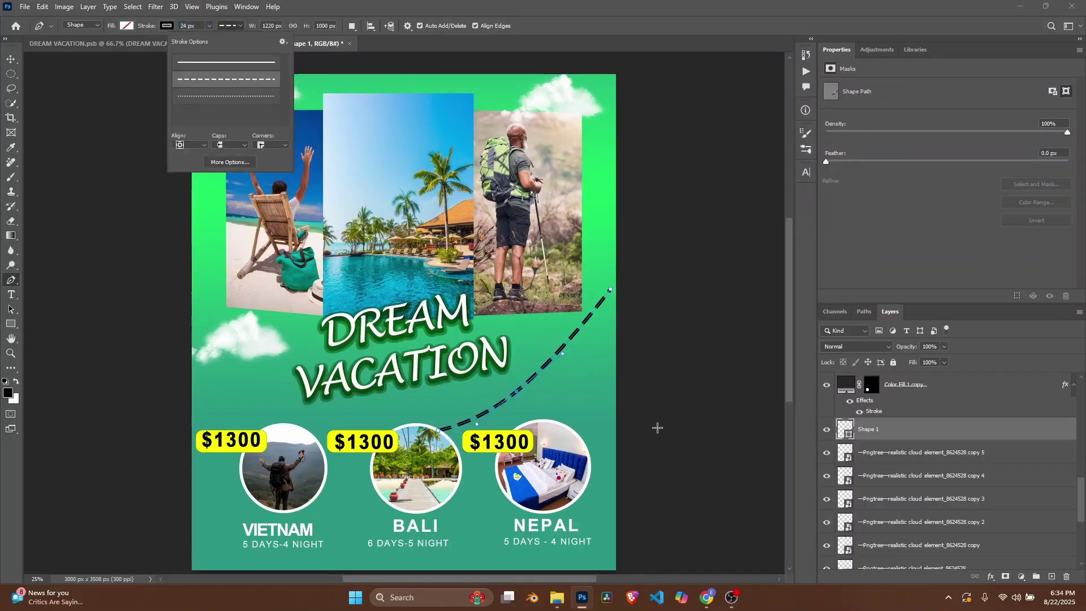
Reshape the dashed line into an S-curve ending below the hiker photo, about 1080 by 620 px, and move its layer above all others
{"action": "left_click", "coordinate": [566, 349]}
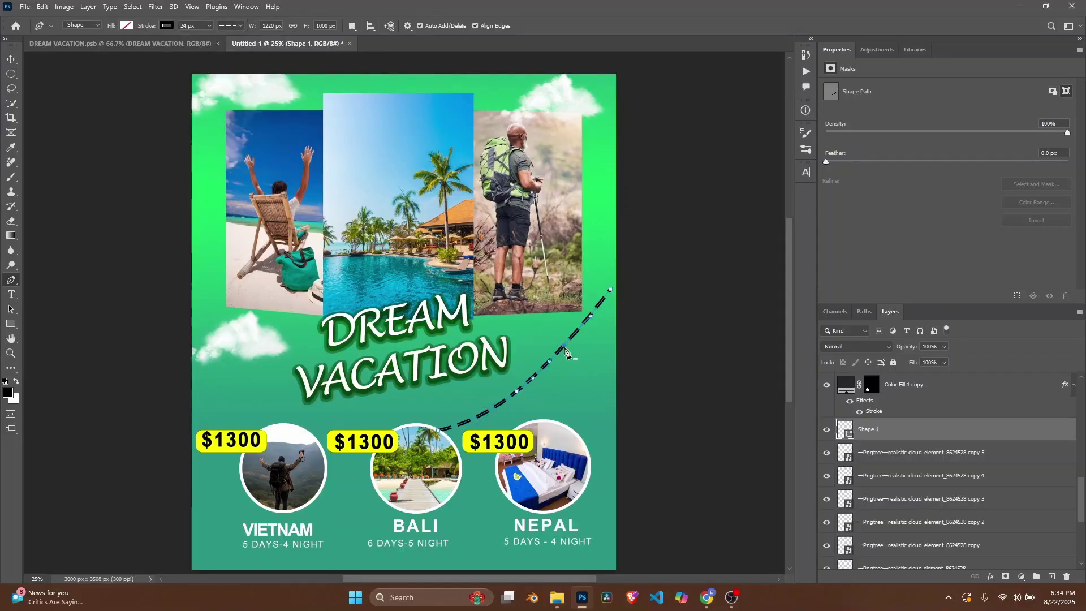
{"action": "mouse_move", "coordinate": [564, 346]}
{"action": "left_mouse_down"}
{"action": "mouse_move", "coordinate": [575, 382]}
{"action": "mouse_move", "coordinate": [500, 401]}
{"action": "left_mouse_up"}
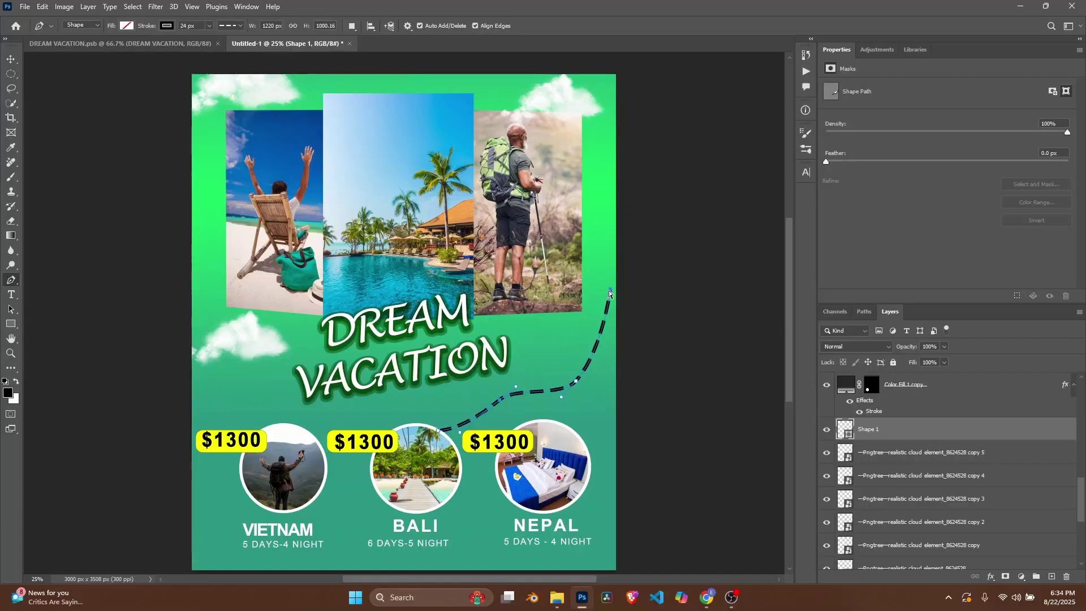
{"action": "left_click_drag", "start_coordinate": [609, 291], "coordinate": [588, 335]}
{"action": "mouse_move", "coordinate": [588, 335]}
{"action": "left_mouse_down"}
{"action": "mouse_move", "coordinate": [583, 349]}
{"action": "mouse_move", "coordinate": [589, 343]}
{"action": "left_mouse_up"}
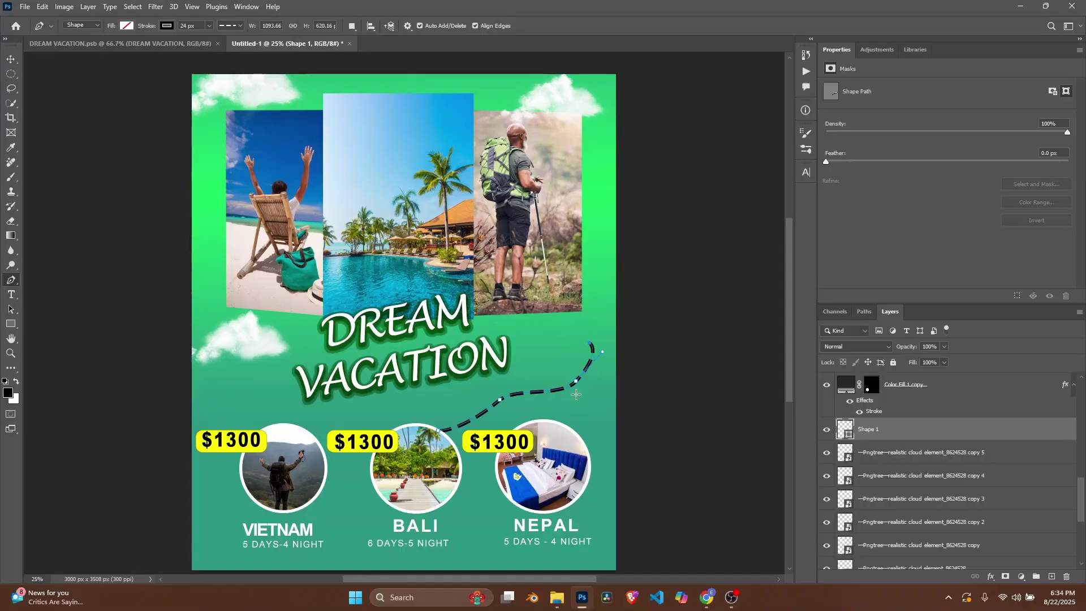
{"action": "left_click_drag", "start_coordinate": [577, 381], "coordinate": [562, 385]}
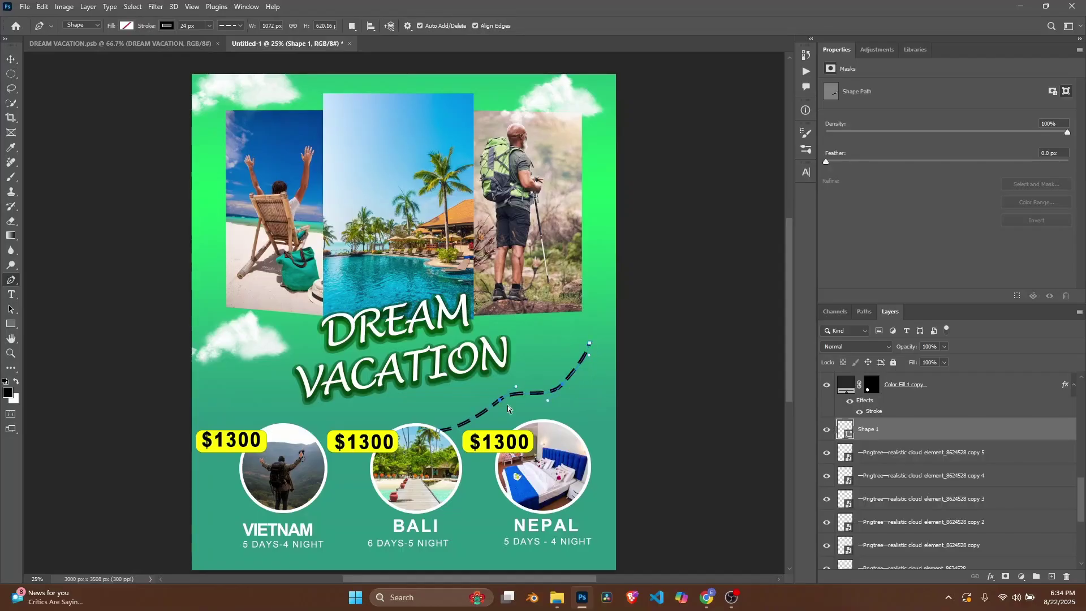
{"action": "left_click_drag", "start_coordinate": [499, 403], "coordinate": [492, 399]}
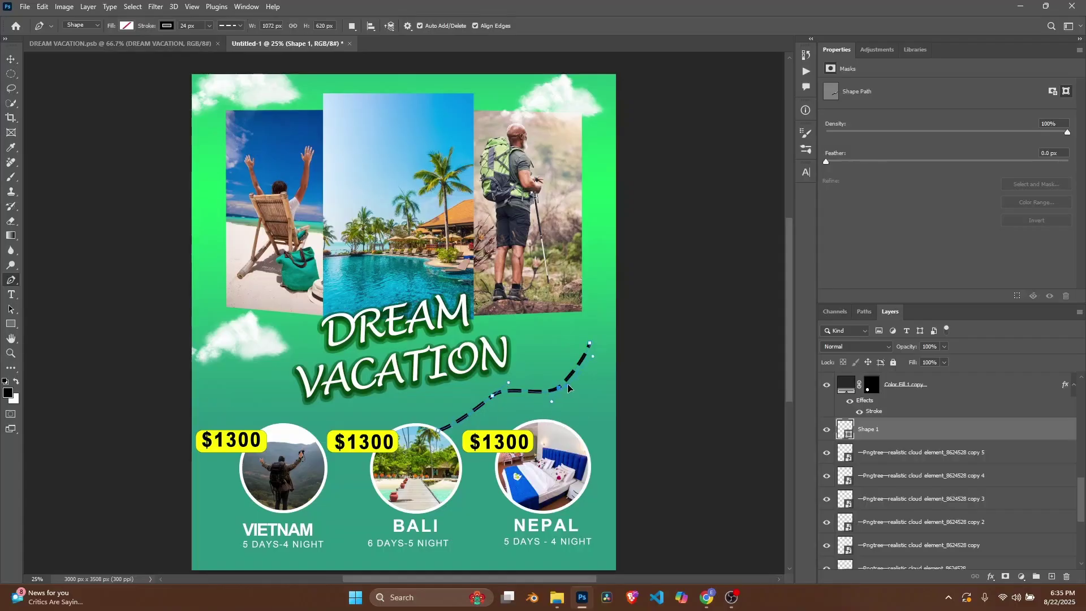
{"action": "left_click_drag", "start_coordinate": [567, 385], "coordinate": [573, 387]}
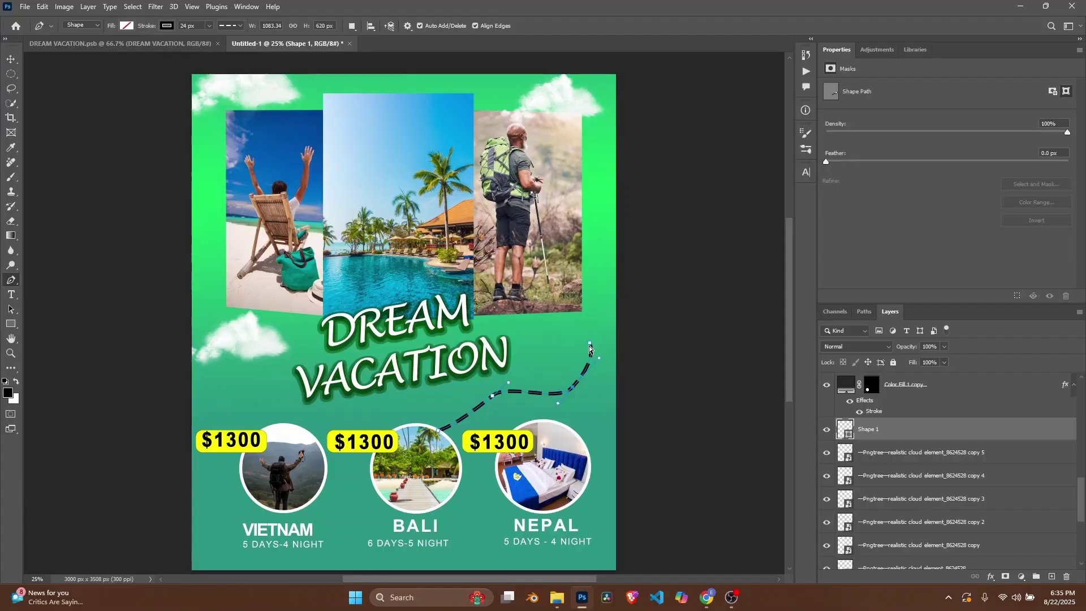
{"action": "left_click_drag", "start_coordinate": [589, 343], "coordinate": [593, 339]}
{"action": "key", "text": "v"}
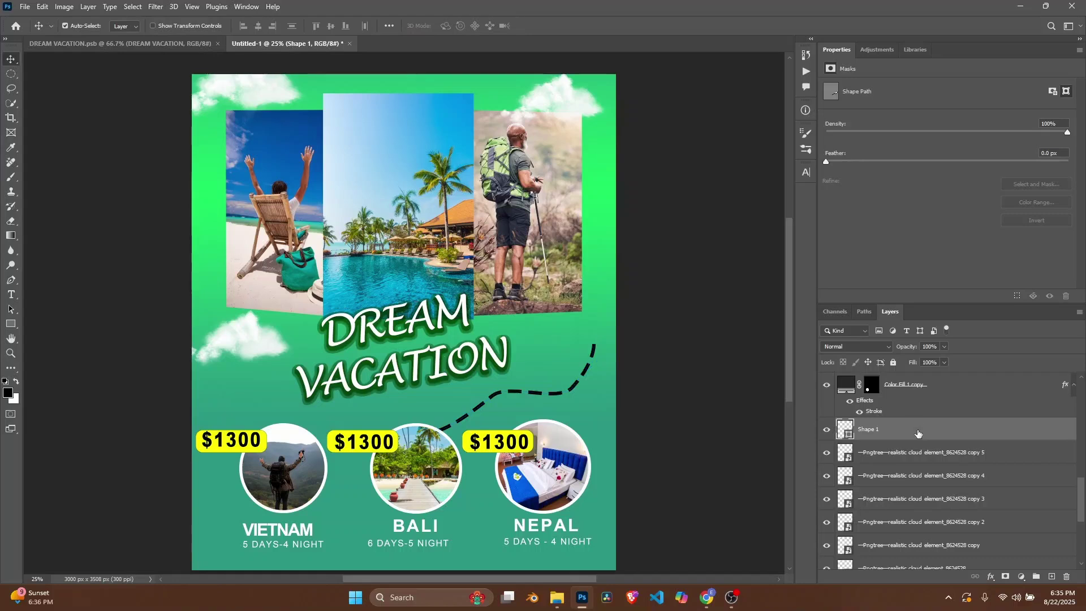
{"action": "left_click_drag", "start_coordinate": [913, 430], "coordinate": [908, 382]}
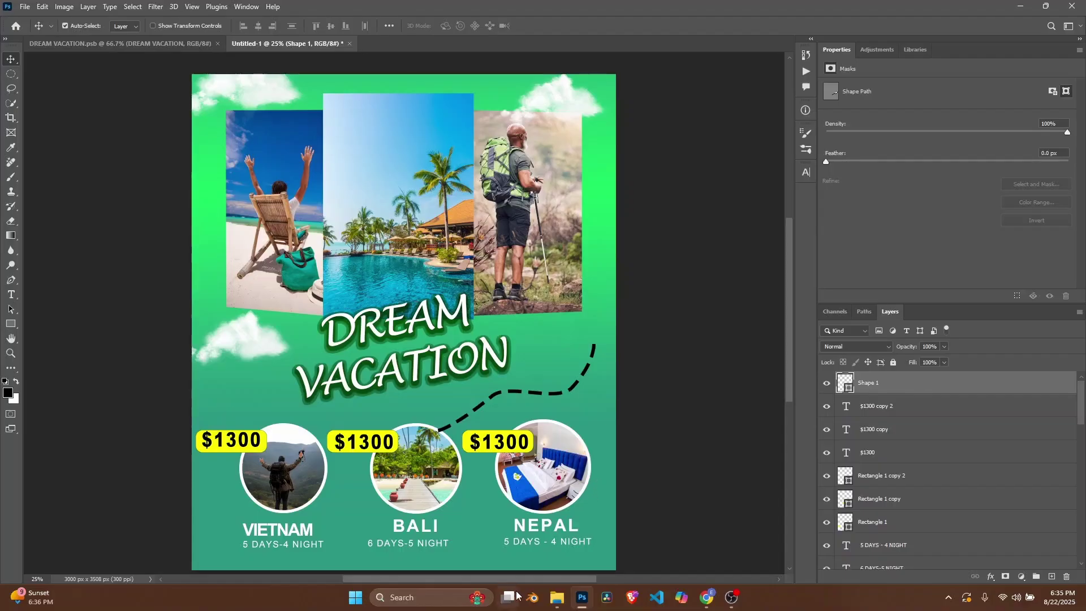
Place the image with four blue and yellow airplane icons from the Downloads folder onto the poster
{"action": "left_click", "coordinate": [552, 595]}
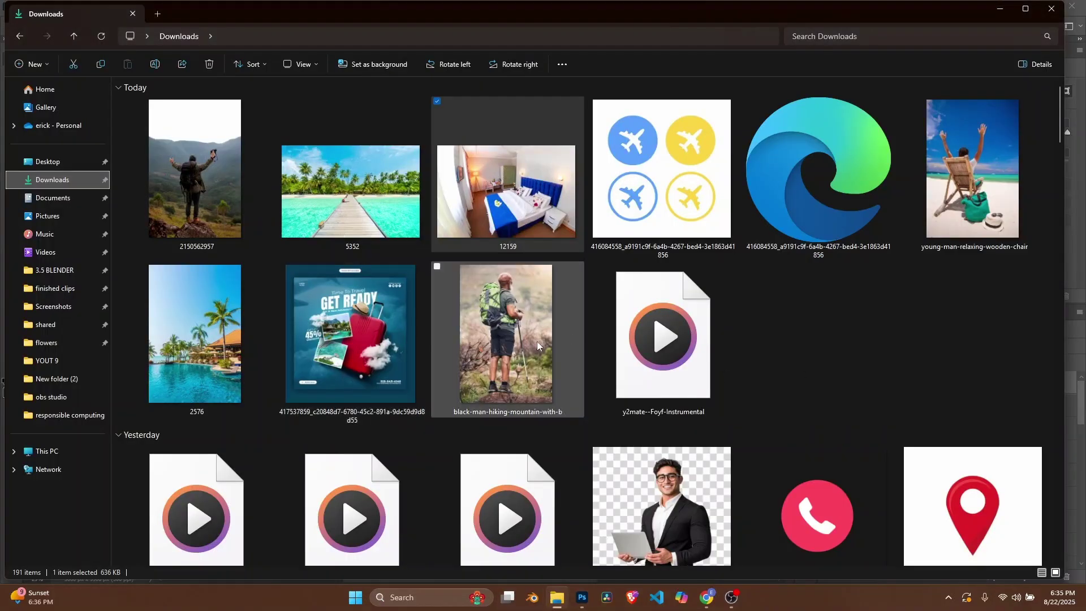
{"action": "left_click_drag", "start_coordinate": [646, 169], "coordinate": [413, 327]}
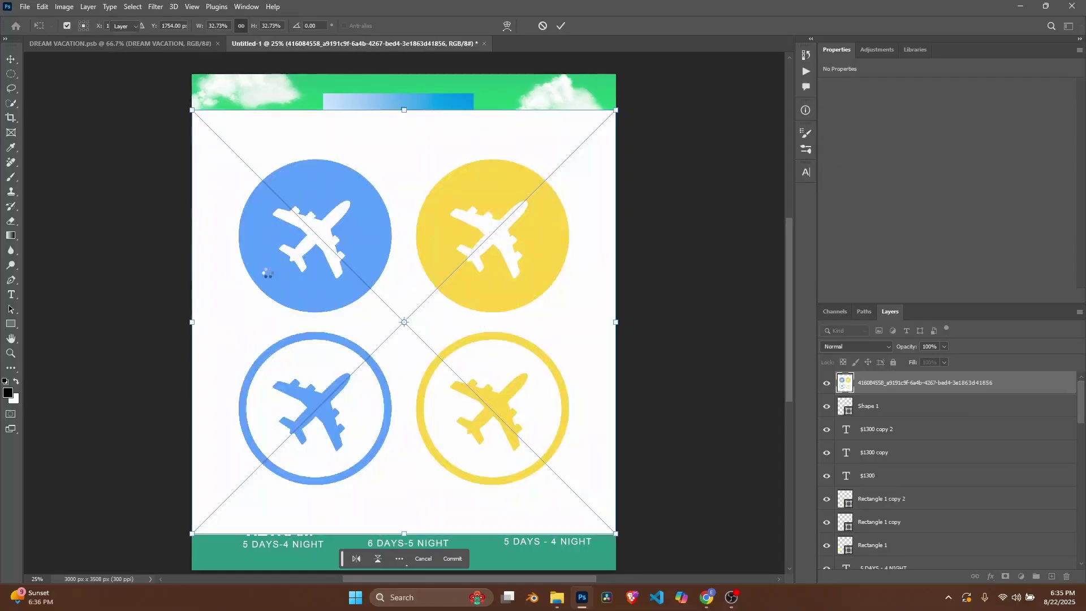
{"action": "key", "text": "Return"}
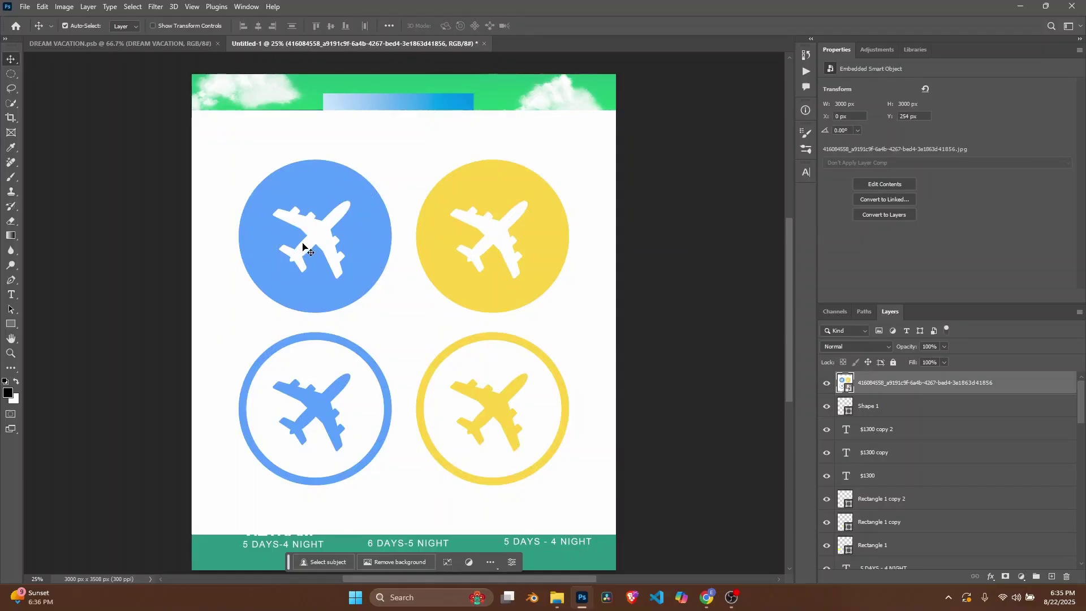
Quick-select the white airplane in the solid blue circle with a 122 px brush and mask the image layer to it
{"action": "left_click", "coordinate": [10, 104]}
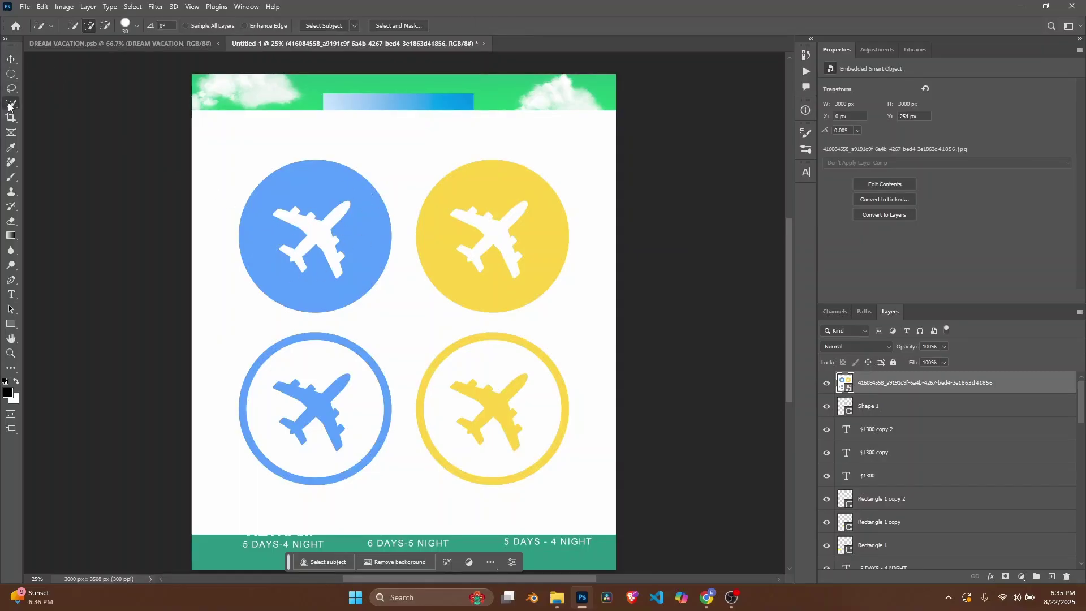
{"action": "left_click", "coordinate": [10, 106]}
{"action": "left_click", "coordinate": [10, 105]}
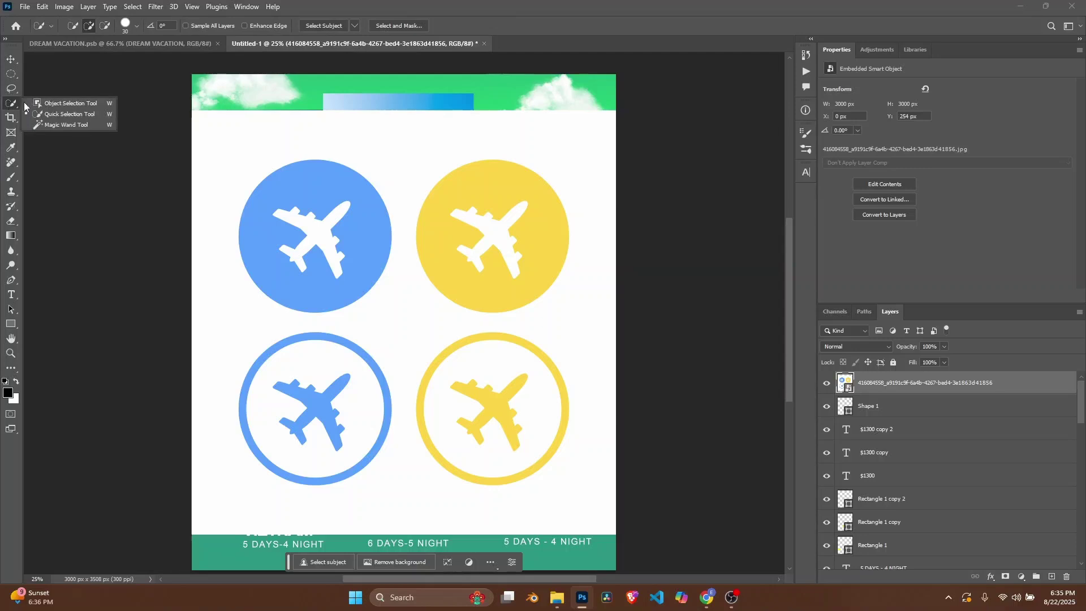
{"action": "left_click", "coordinate": [56, 109]}
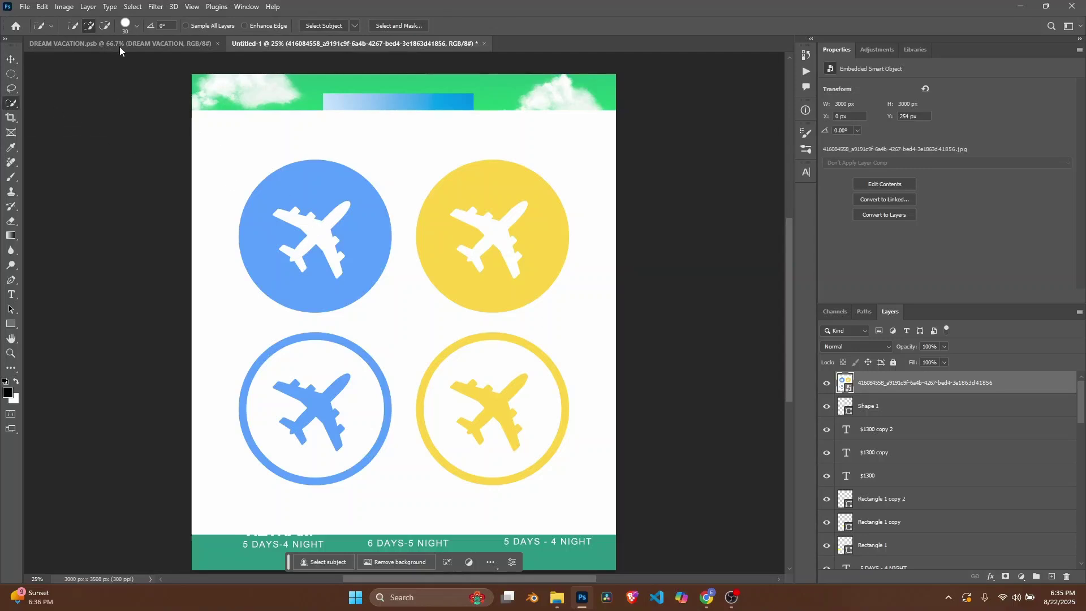
{"action": "left_click", "coordinate": [128, 25]}
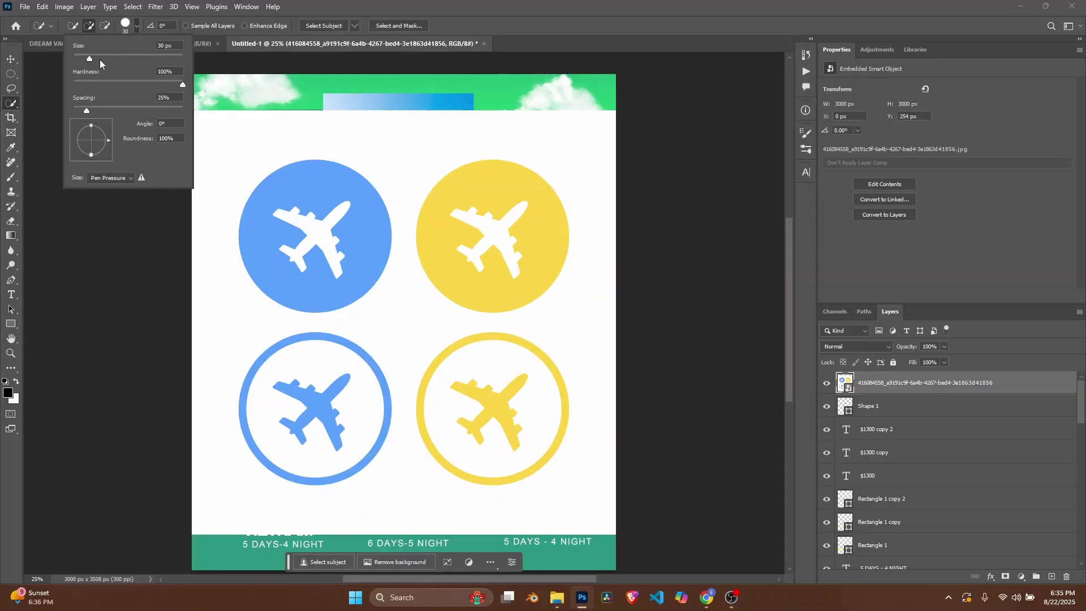
{"action": "left_click_drag", "start_coordinate": [99, 60], "coordinate": [134, 61]}
{"action": "left_click", "coordinate": [310, 225]}
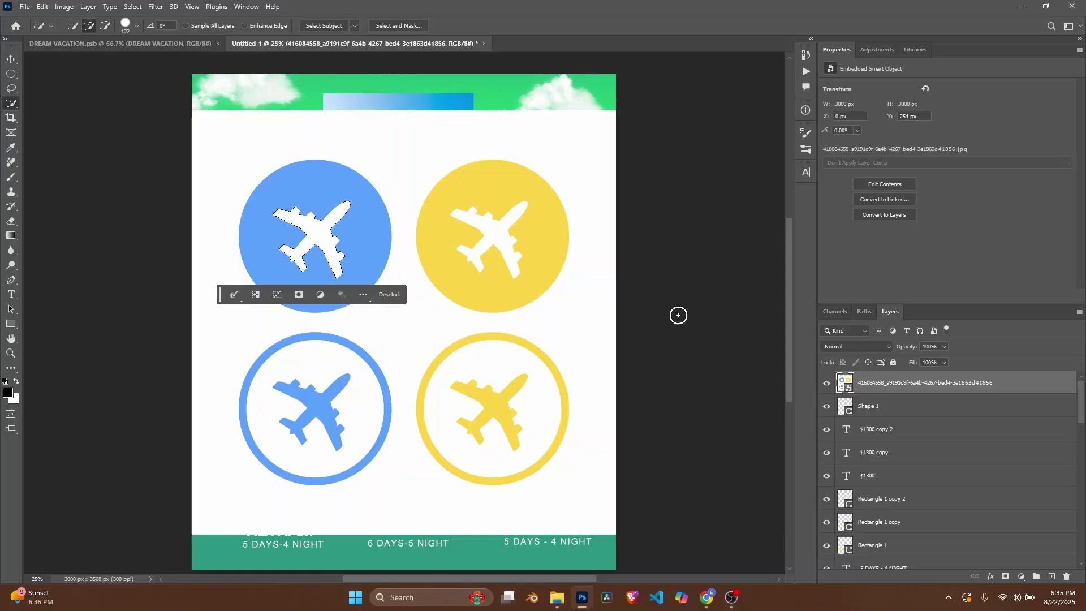
{"action": "left_click", "coordinate": [1006, 576]}
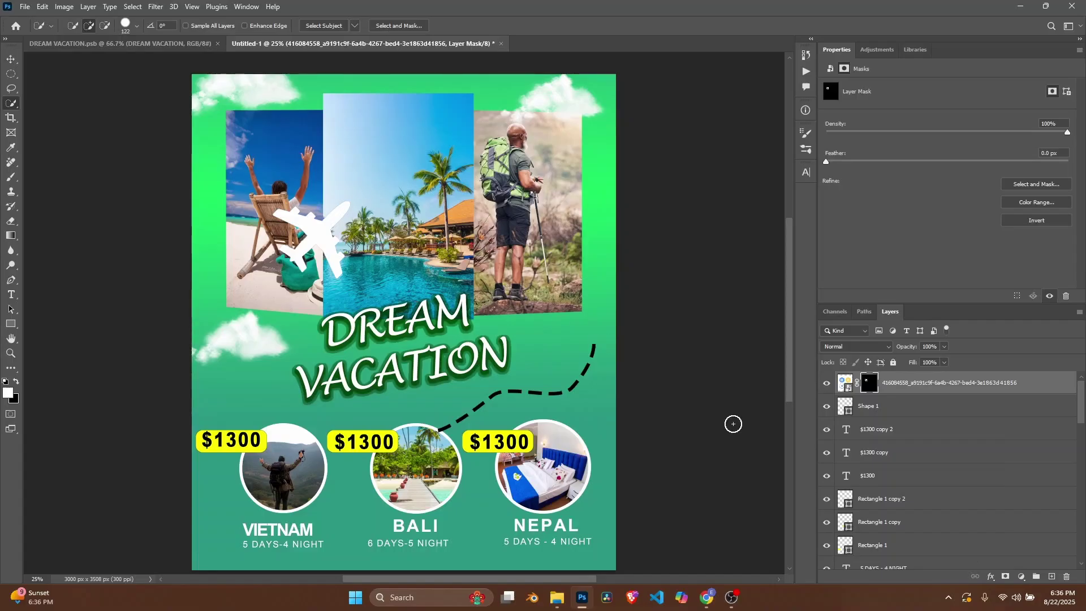
{"action": "left_click", "coordinate": [843, 382]}
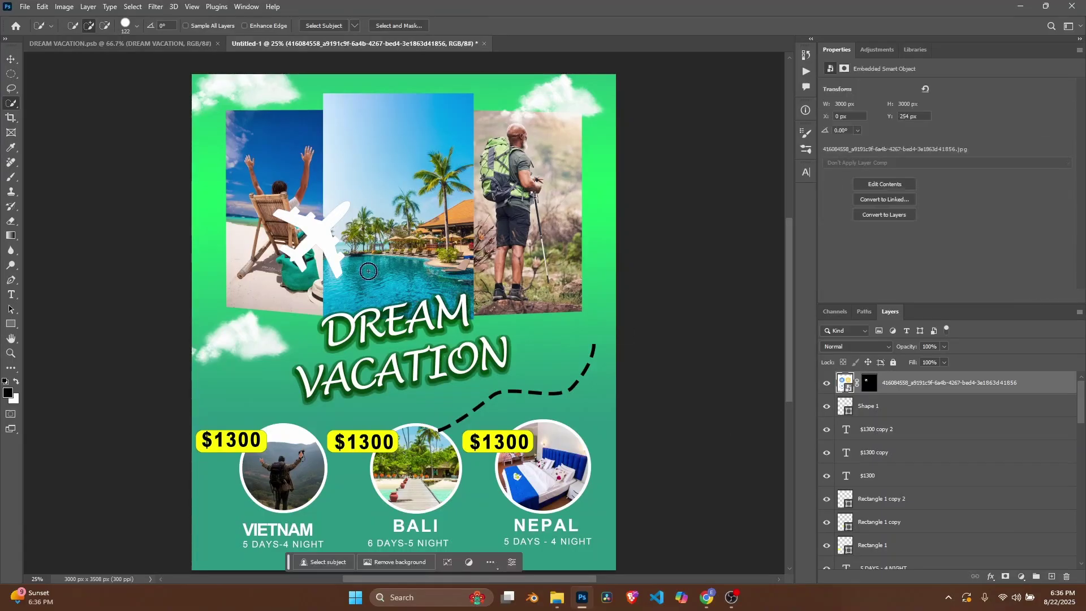
Scale the airplane to 42.5%, rotate it to about -44.17° so it points upward, and place it at the dashed line's upper end
{"action": "left_click", "coordinate": [11, 59]}
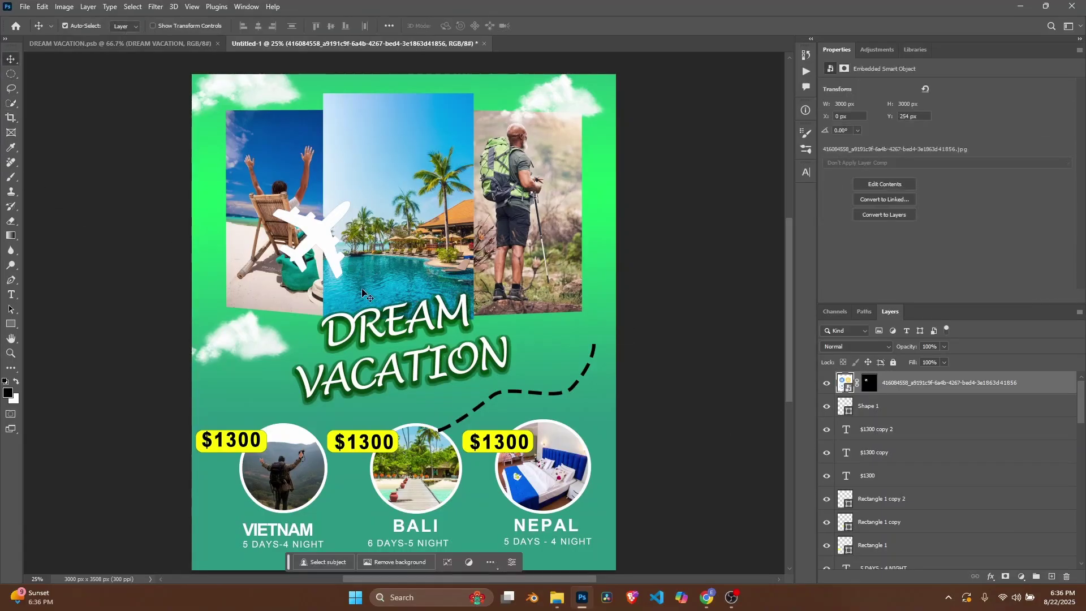
{"action": "left_click_drag", "start_coordinate": [341, 242], "coordinate": [588, 354]}
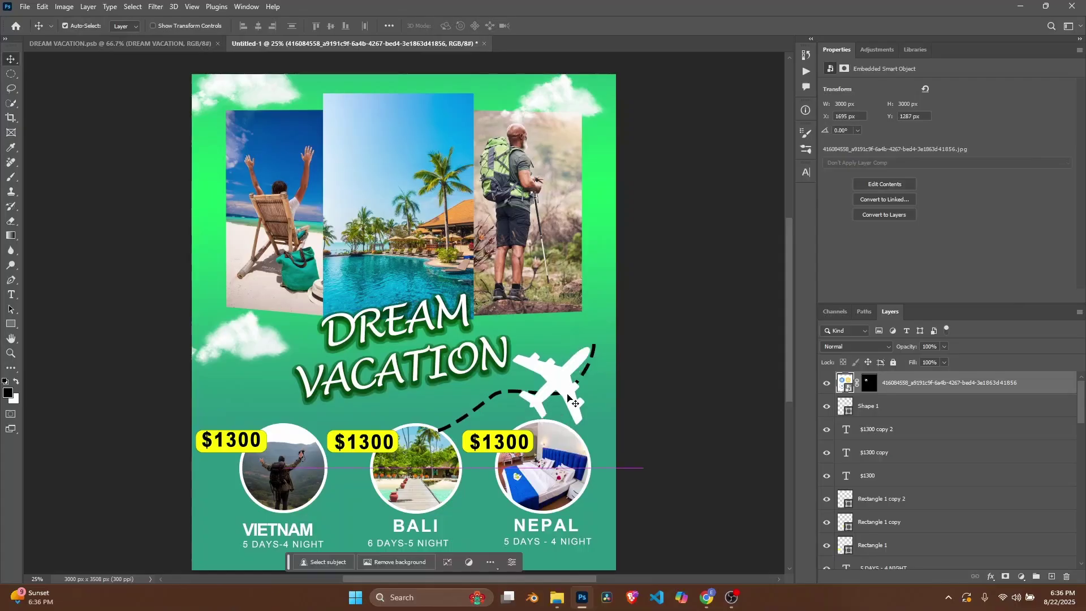
{"action": "key", "text": "ctrl+t"}
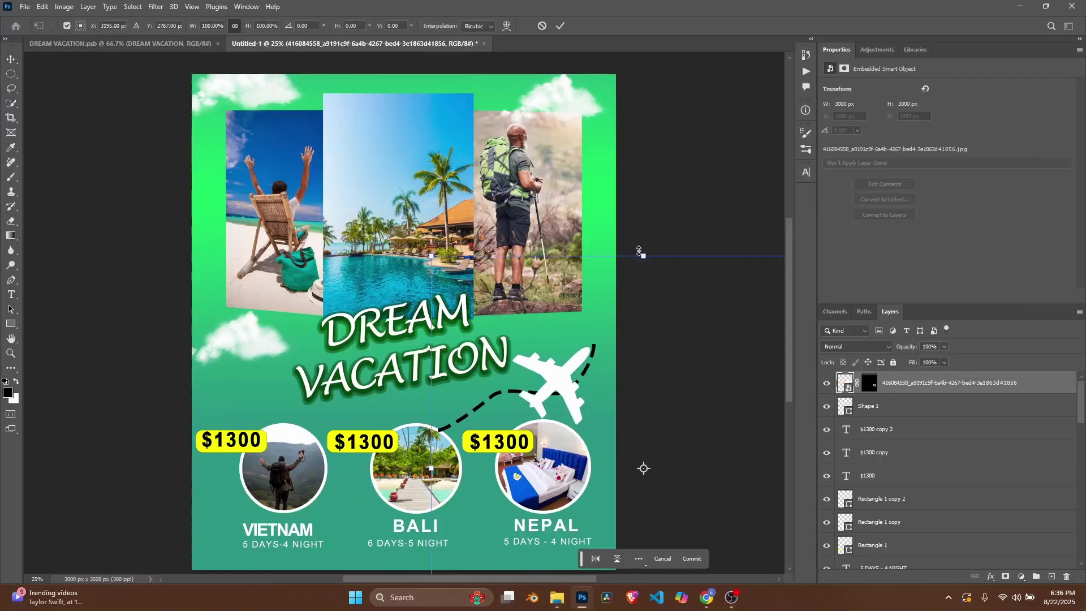
{"action": "left_click_drag", "start_coordinate": [643, 255], "coordinate": [670, 240]}
{"action": "left_click_drag", "start_coordinate": [637, 201], "coordinate": [639, 273]}
{"action": "left_click_drag", "start_coordinate": [757, 271], "coordinate": [699, 227]}
{"action": "left_click_drag", "start_coordinate": [673, 366], "coordinate": [684, 321]}
{"action": "left_click_drag", "start_coordinate": [688, 175], "coordinate": [658, 167]}
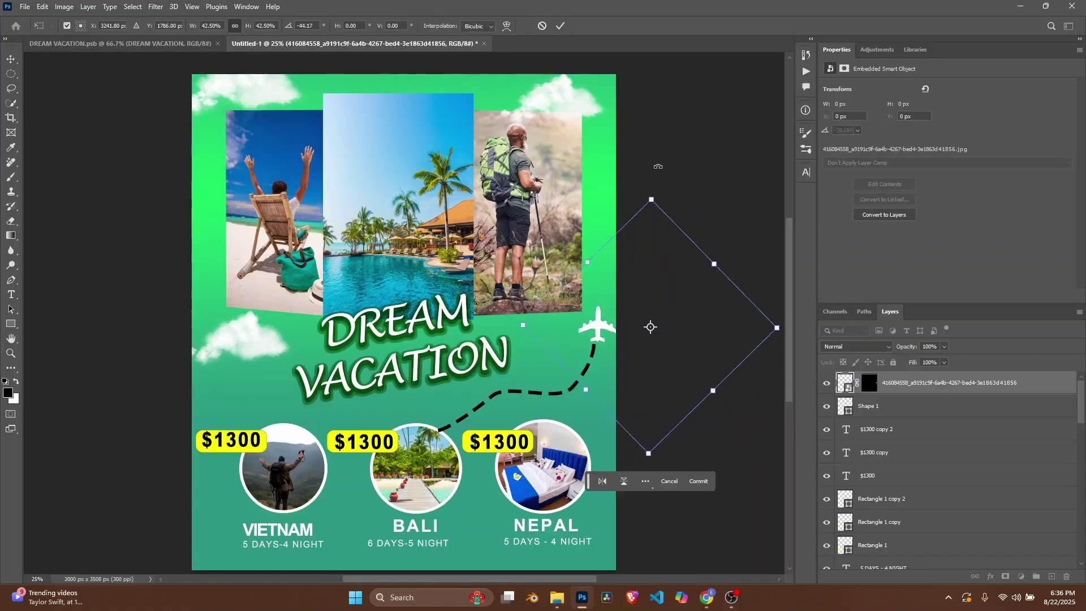
{"action": "left_click_drag", "start_coordinate": [641, 295], "coordinate": [644, 312]}
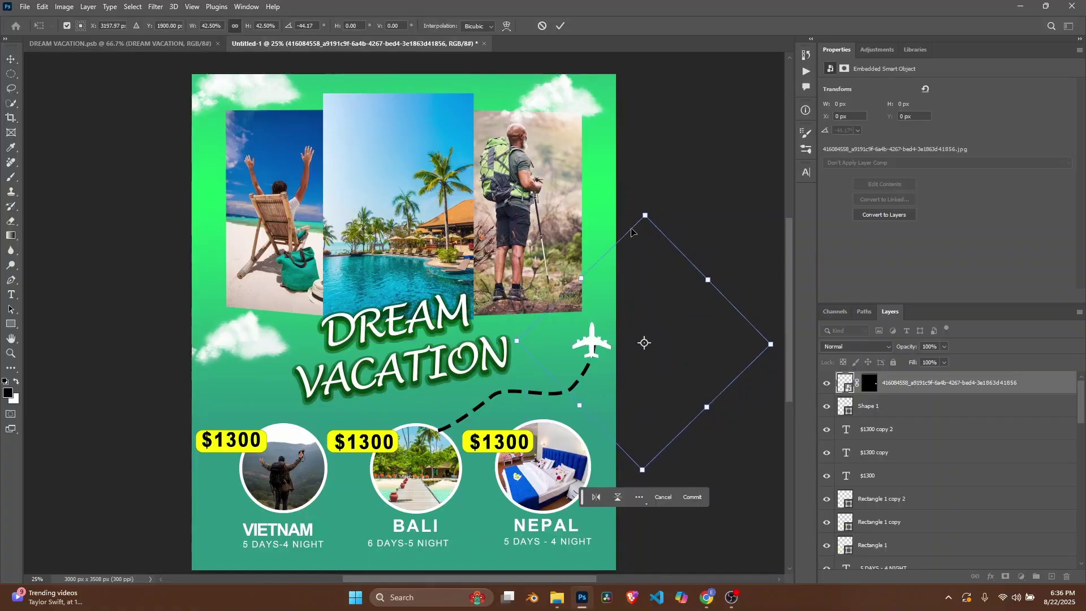
{"action": "key", "text": "Return"}
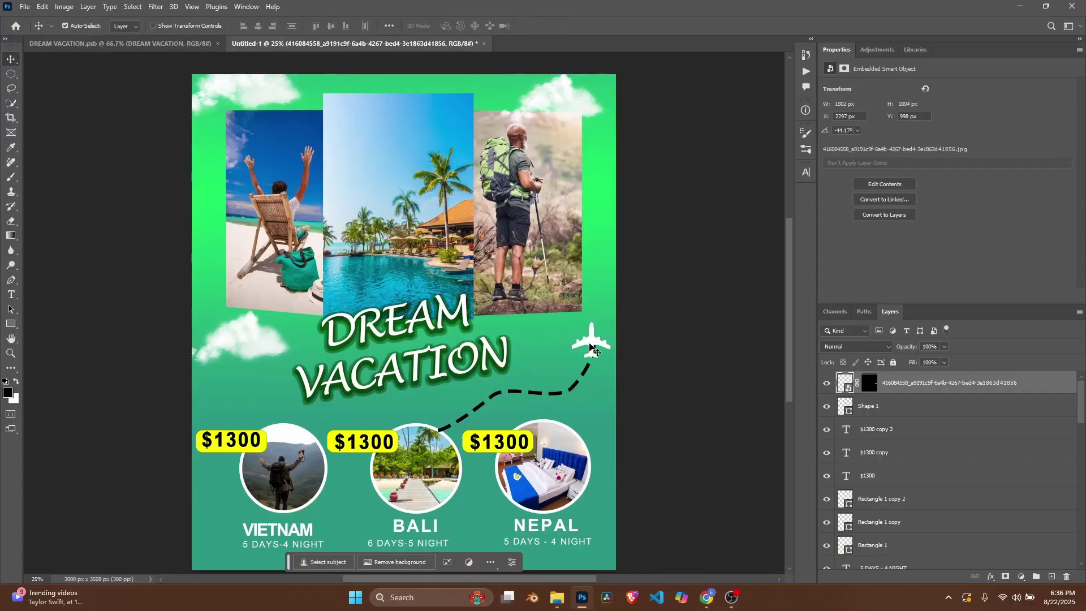
Draw a slightly curved path with the Pen tool beside the beach-chair photo's outer edge, about 132 by 1140 px
{"action": "scroll", "coordinate": [656, 353], "scroll_direction": "down", "scroll_amount": 1}
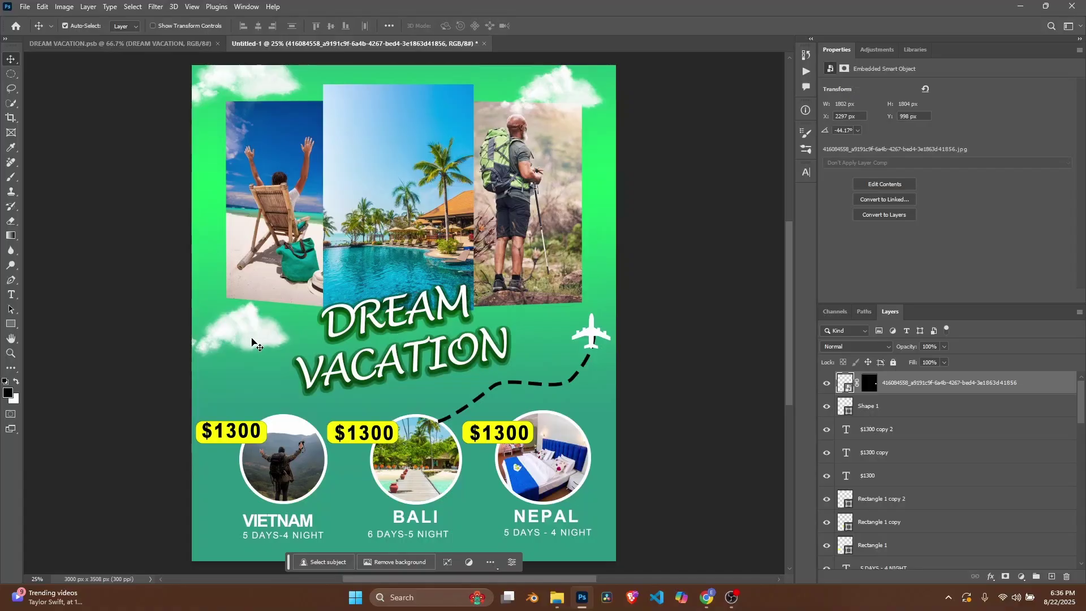
{"action": "scroll", "coordinate": [252, 343], "scroll_direction": "down", "scroll_amount": 3}
{"action": "scroll", "coordinate": [250, 338], "scroll_direction": "up", "scroll_amount": 4}
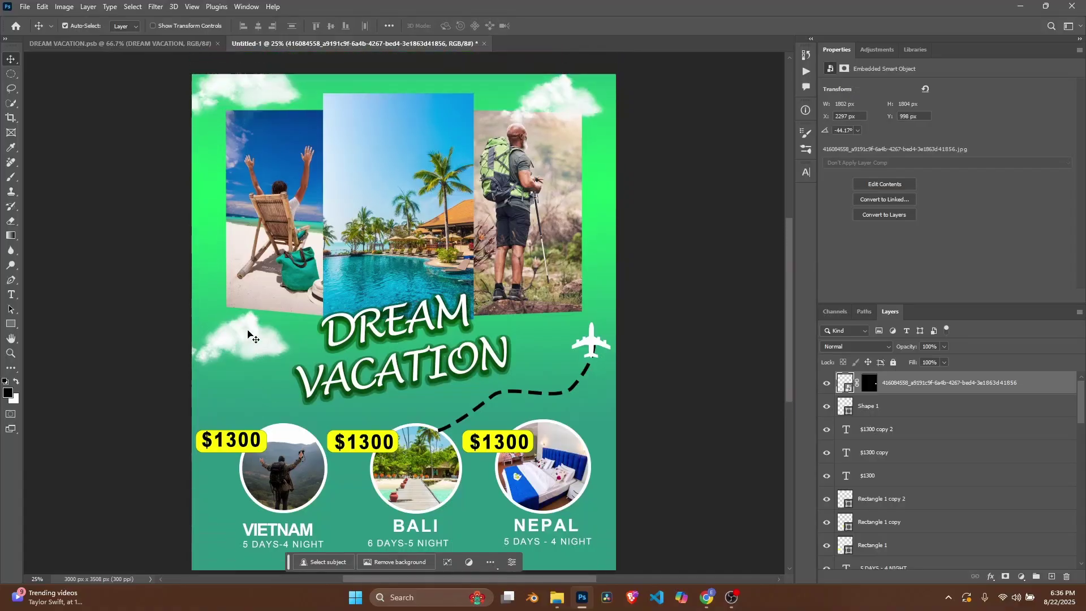
{"action": "scroll", "coordinate": [250, 337], "scroll_direction": "up", "scroll_amount": 2}
{"action": "scroll", "coordinate": [250, 336], "scroll_direction": "down", "scroll_amount": 1}
{"action": "scroll", "coordinate": [250, 336], "scroll_direction": "up", "scroll_amount": 1}
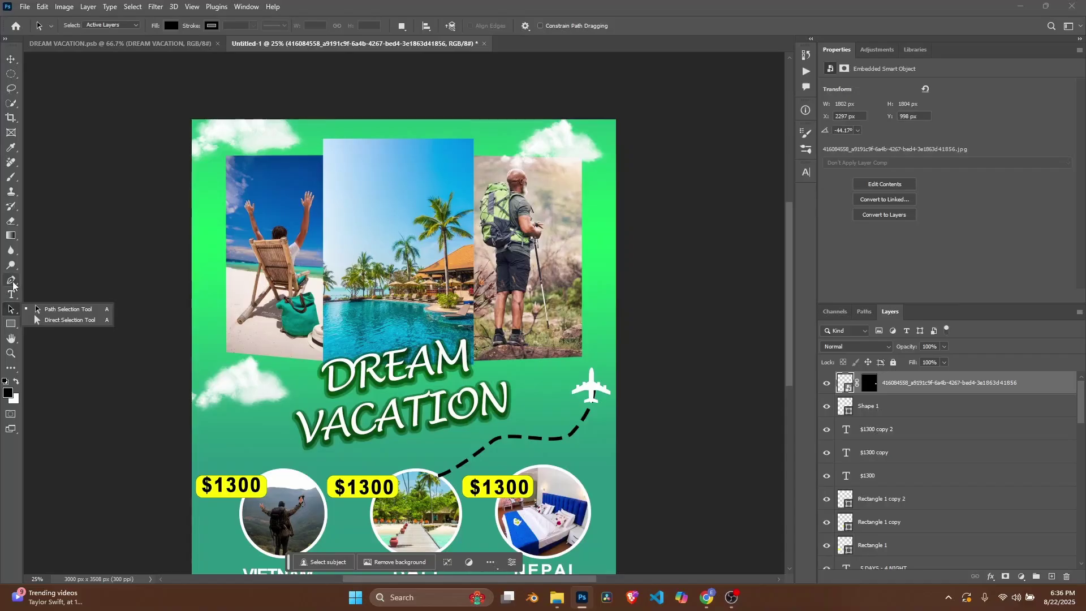
{"action": "left_click", "coordinate": [44, 309]}
{"action": "key", "text": "p"}
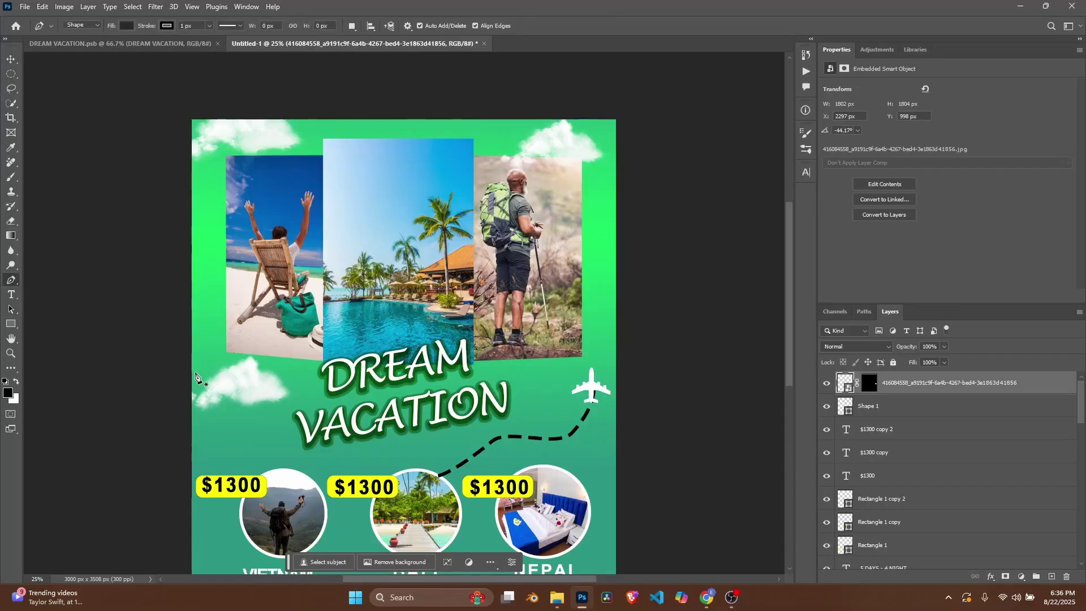
{"action": "left_click", "coordinate": [194, 372]}
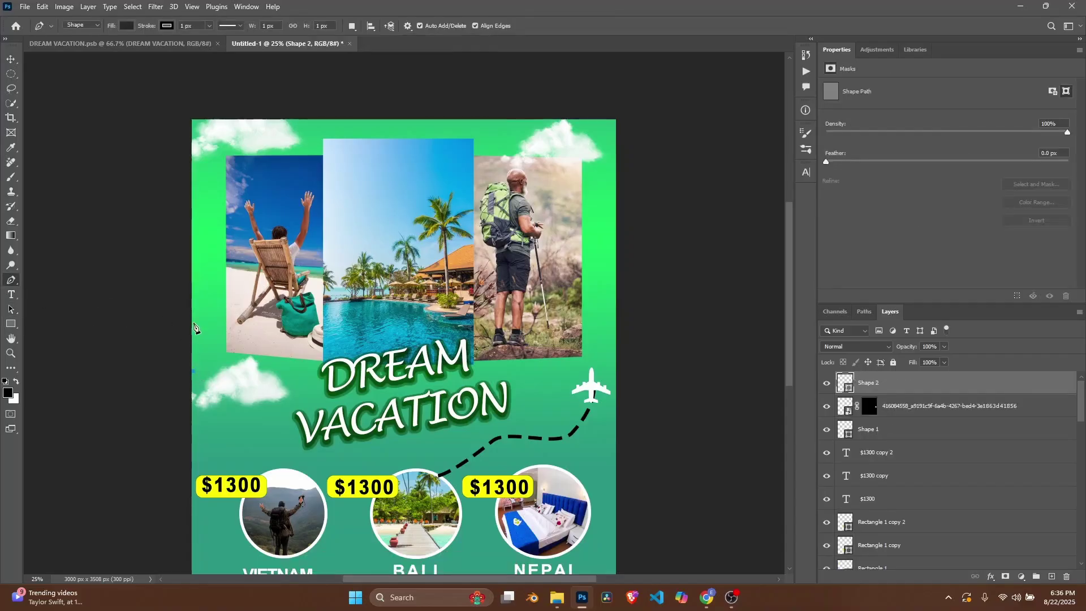
{"action": "left_click", "coordinate": [207, 211]}
{"action": "left_click_drag", "start_coordinate": [202, 288], "coordinate": [212, 299]}
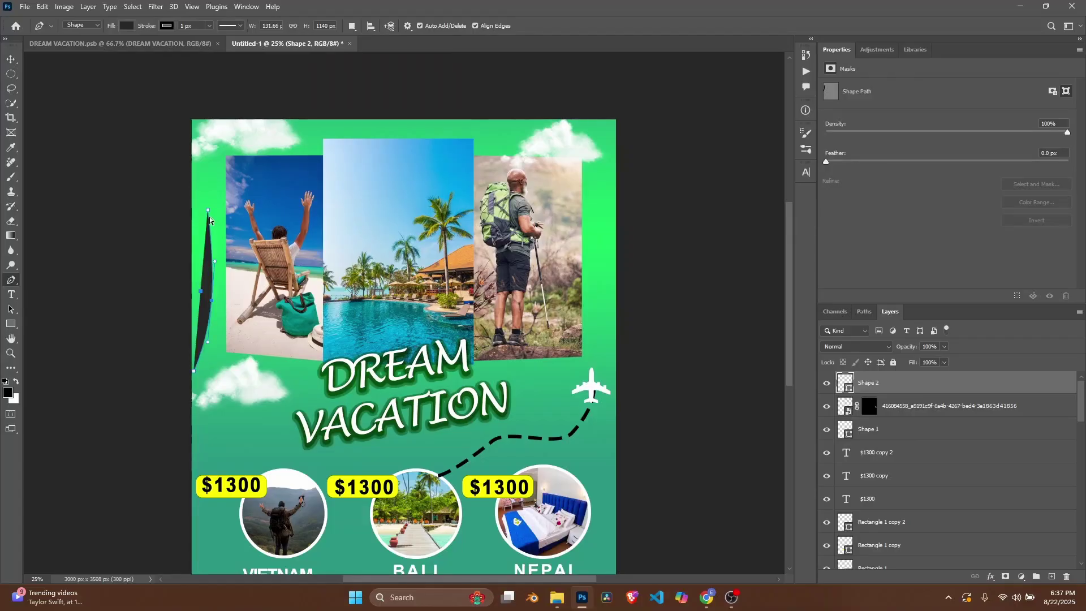
Remove the new curve's fill and give it an 18 px dashed white stroke
{"action": "left_click", "coordinate": [126, 27]}
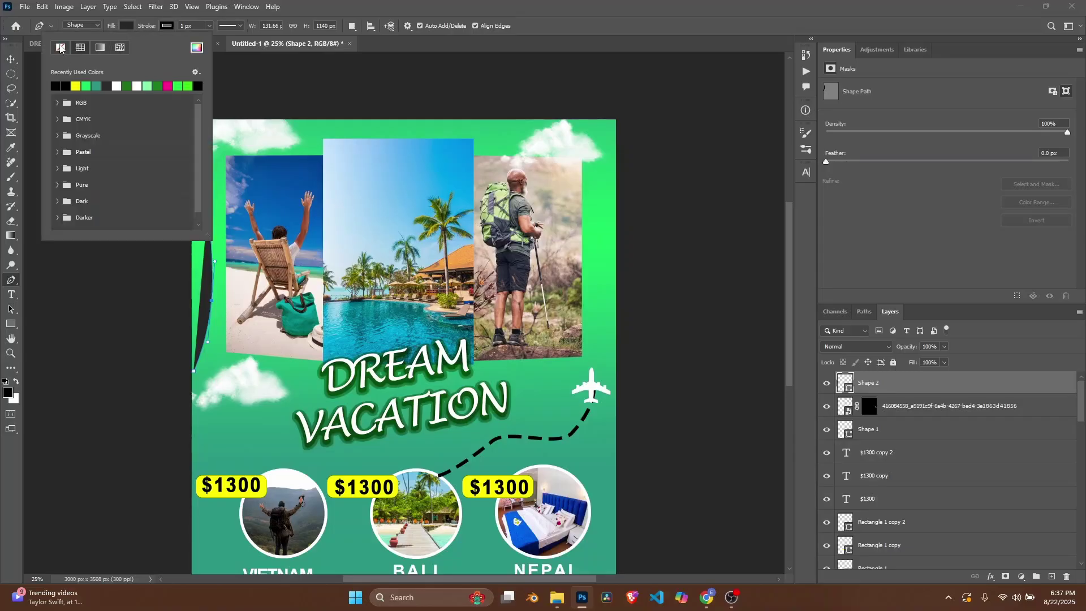
{"action": "left_click", "coordinate": [60, 49]}
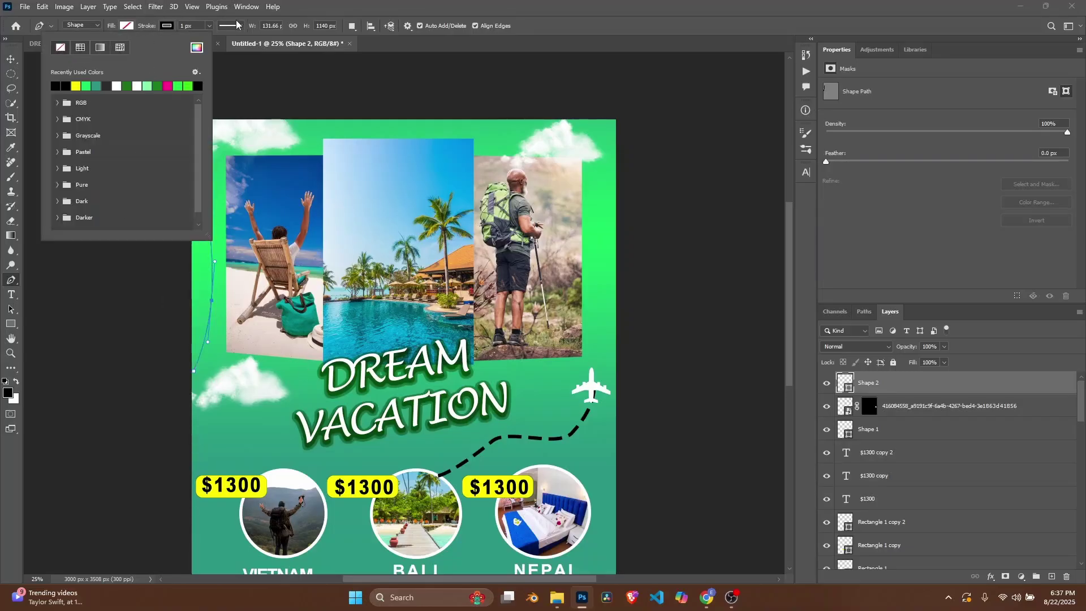
{"action": "left_click_drag", "start_coordinate": [146, 26], "coordinate": [165, 26]}
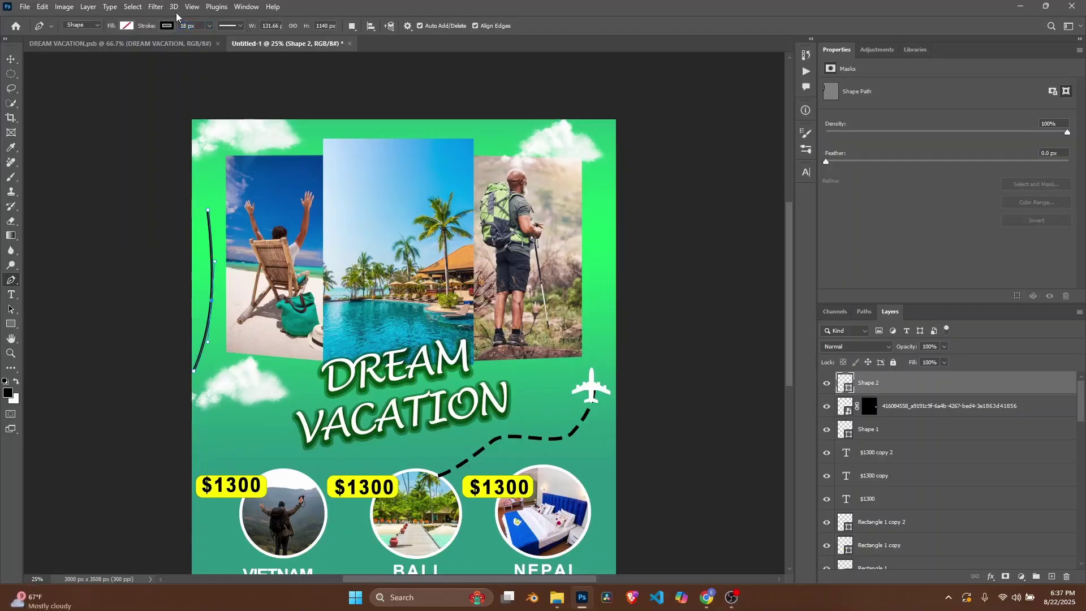
{"action": "left_click", "coordinate": [226, 26]}
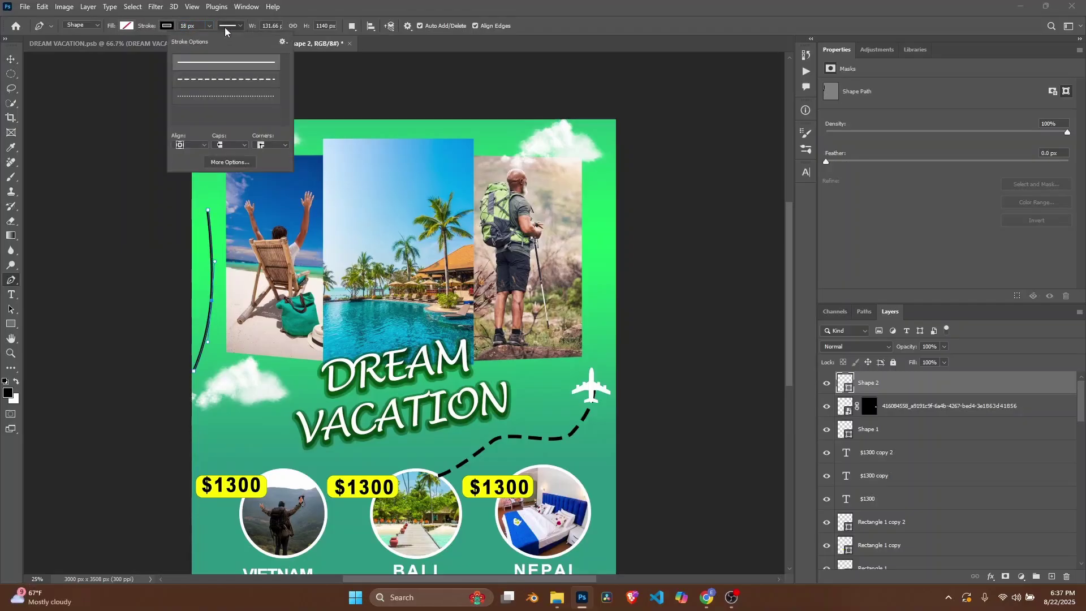
{"action": "left_click", "coordinate": [201, 80]}
{"action": "left_click", "coordinate": [225, 98]}
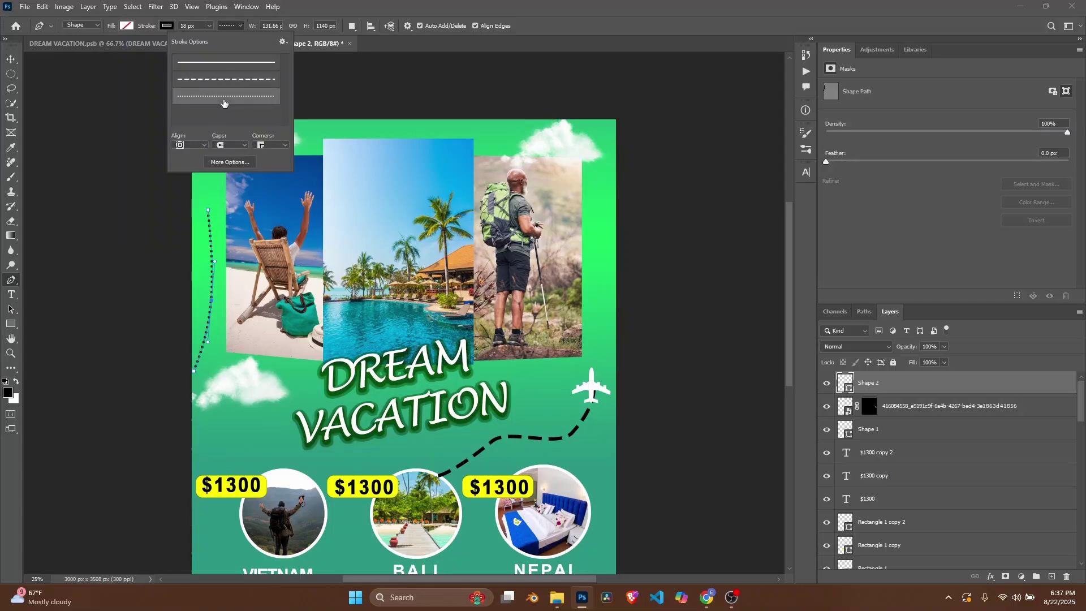
{"action": "left_click", "coordinate": [214, 78]}
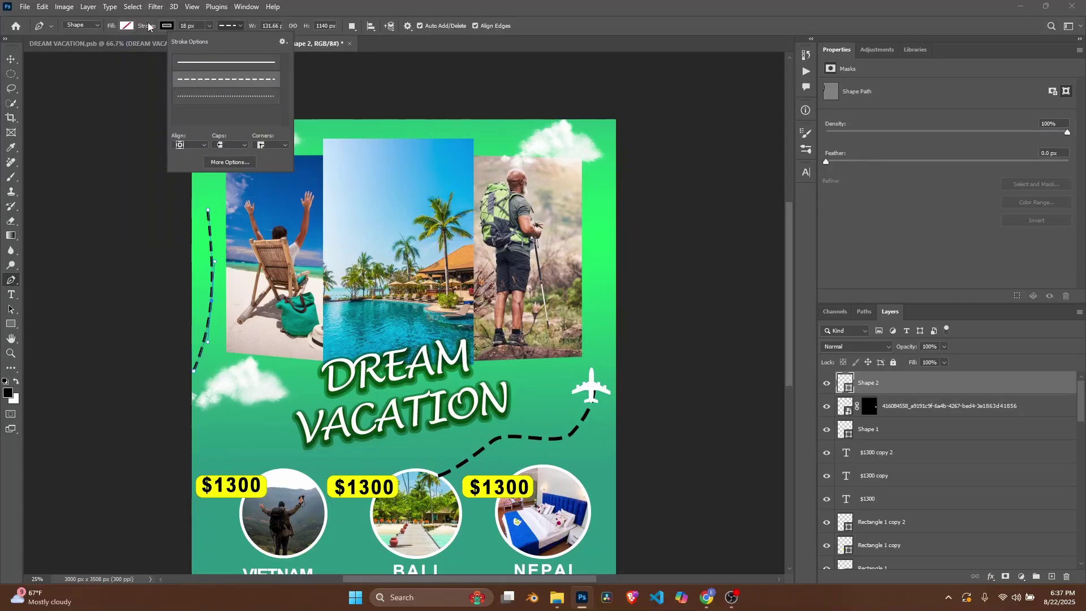
{"action": "left_click", "coordinate": [166, 26]}
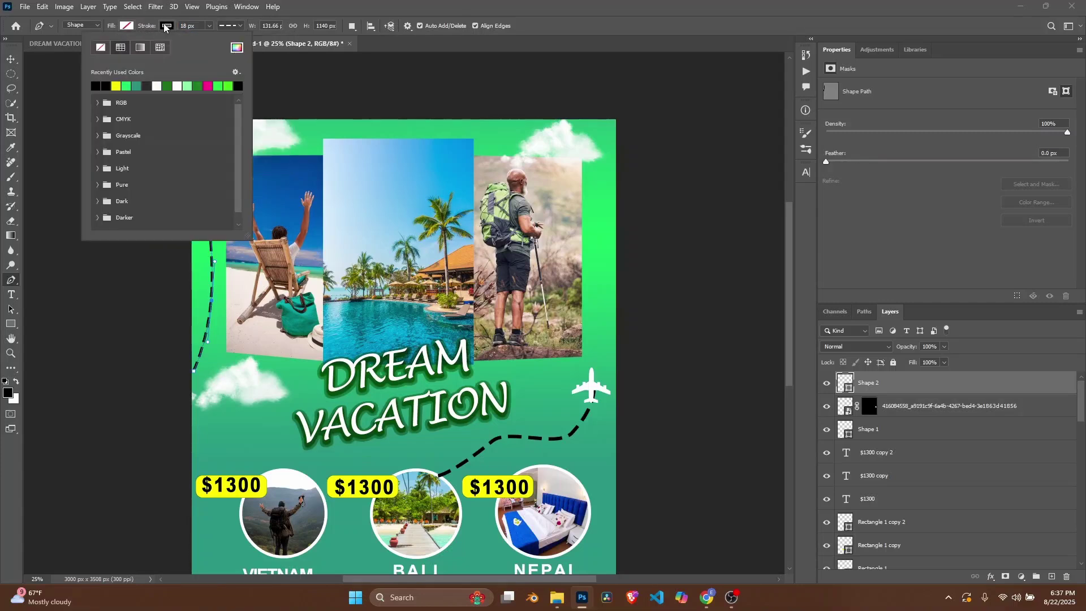
{"action": "left_click", "coordinate": [177, 85]}
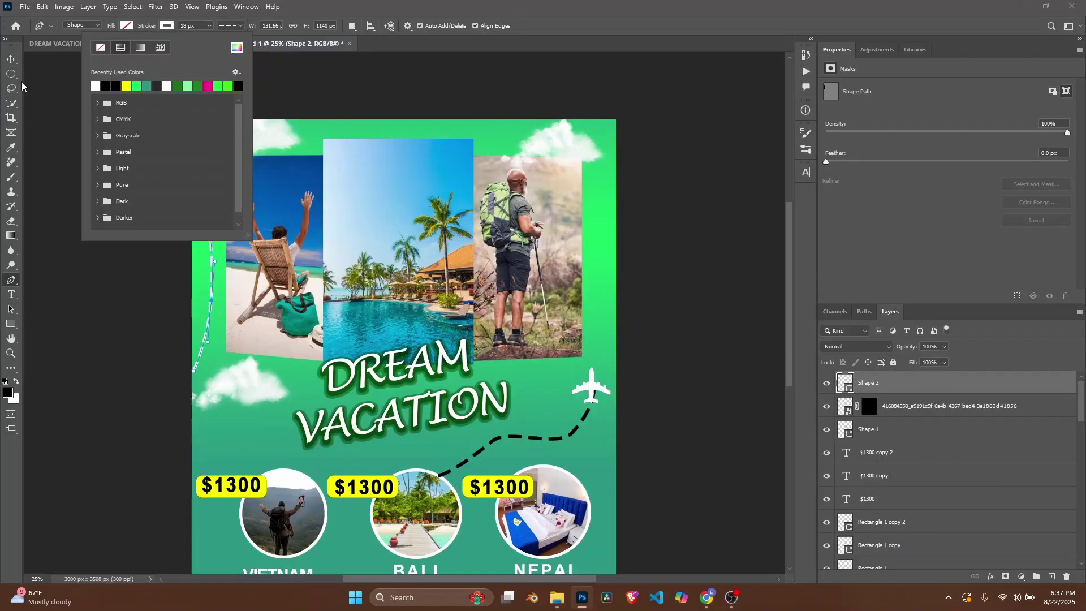
Duplicate the airplane layer, move the copy above all other layers, and place it at the white dashed line's upper end
{"action": "left_click", "coordinate": [11, 59]}
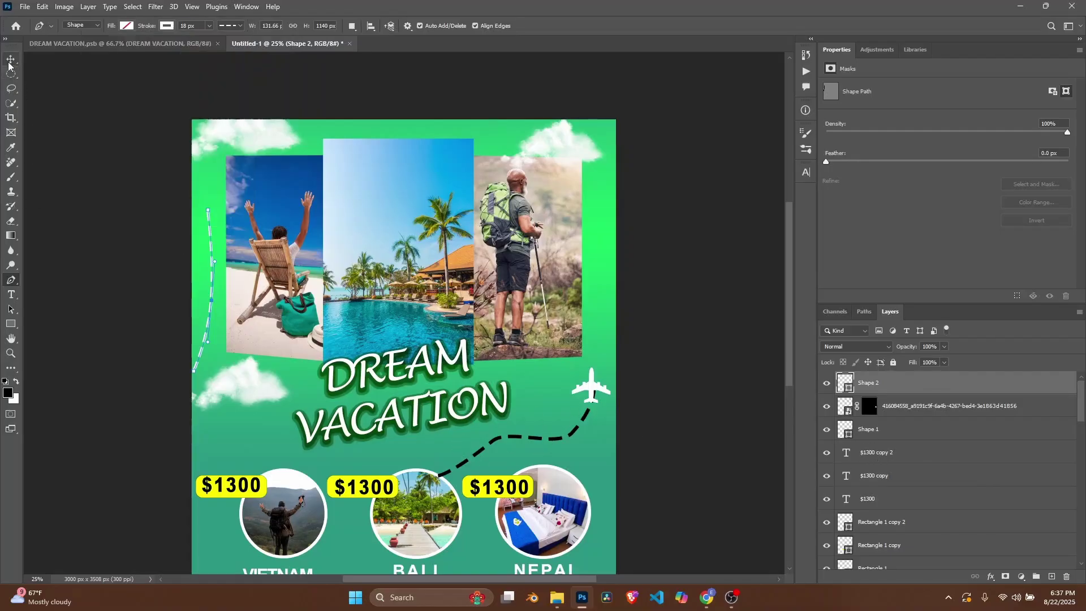
{"action": "left_click", "coordinate": [592, 393]}
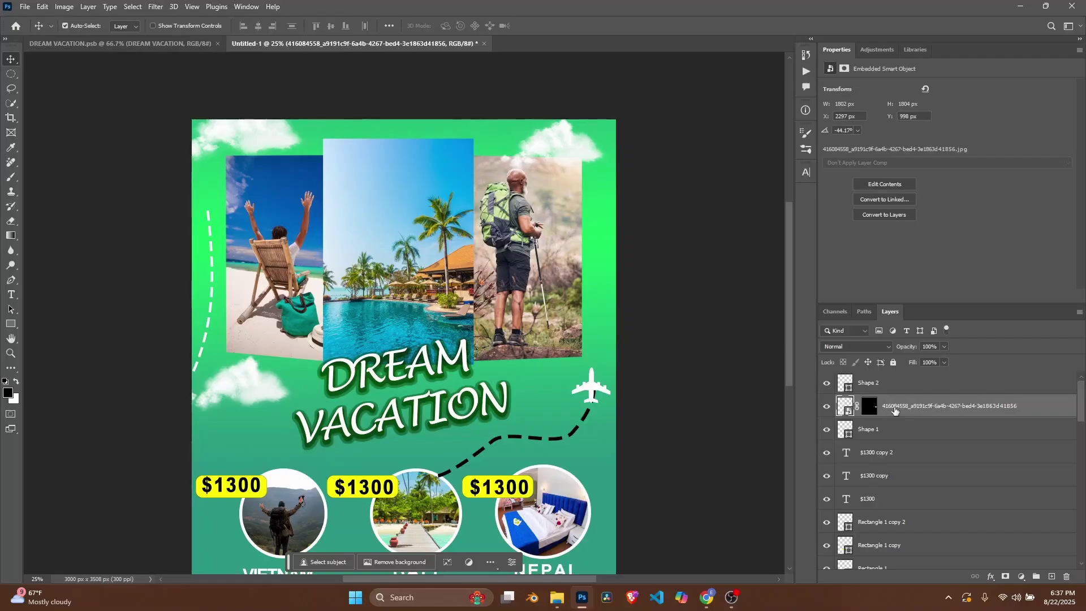
{"action": "key", "text": "ctrl+j"}
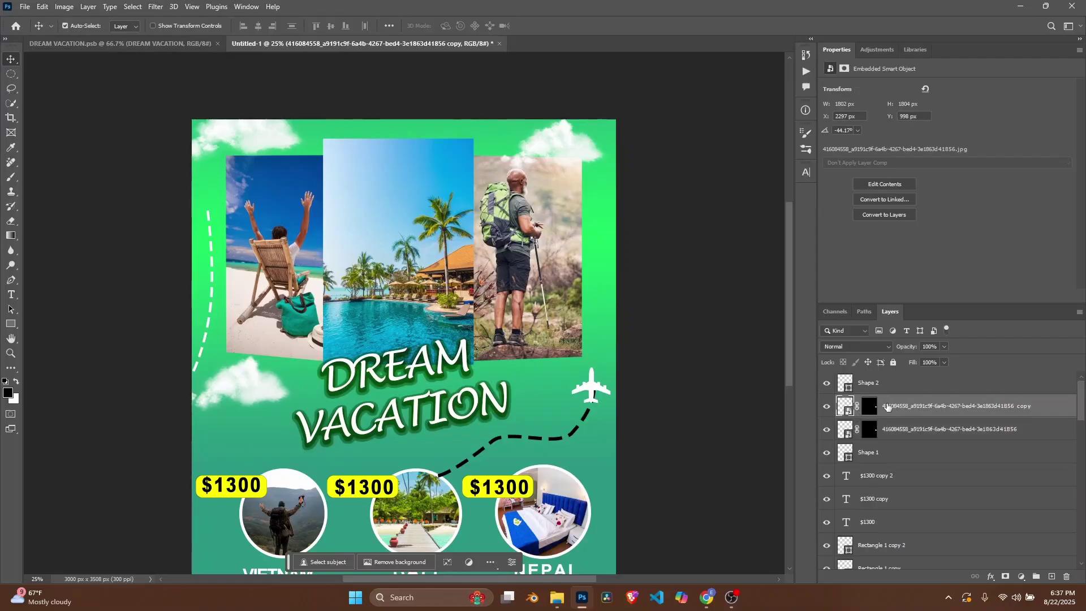
{"action": "left_click_drag", "start_coordinate": [898, 407], "coordinate": [898, 375]}
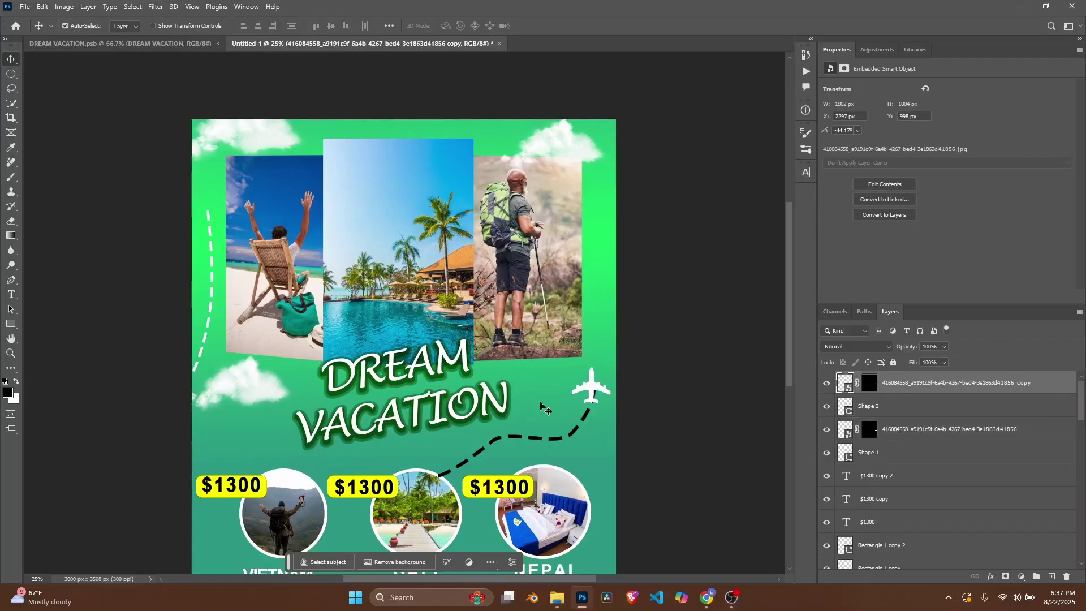
{"action": "left_click_drag", "start_coordinate": [592, 392], "coordinate": [222, 198]}
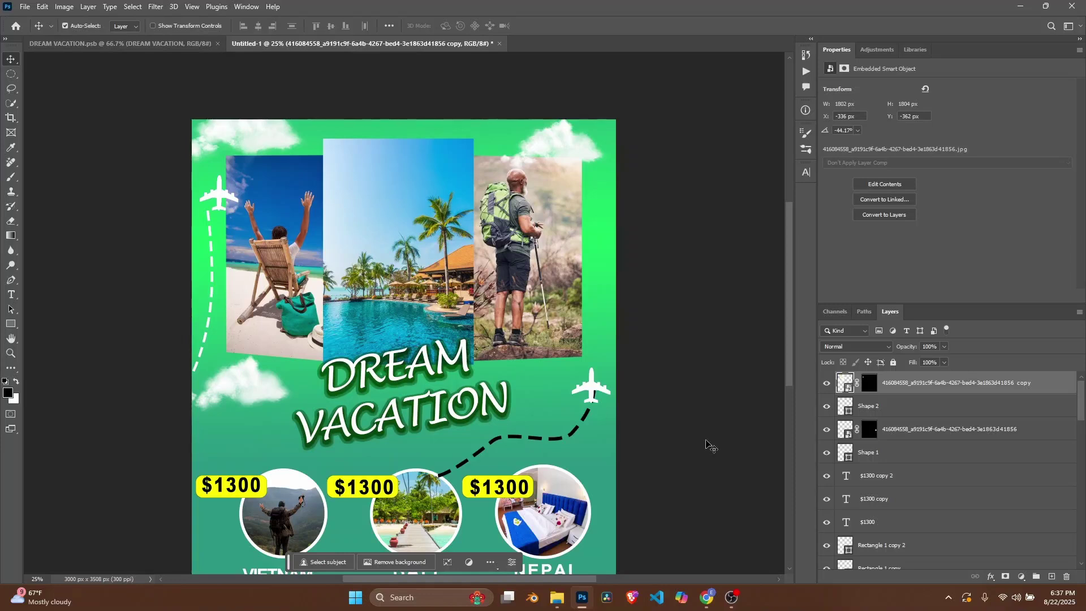
{"action": "double_click", "coordinate": [844, 405]}
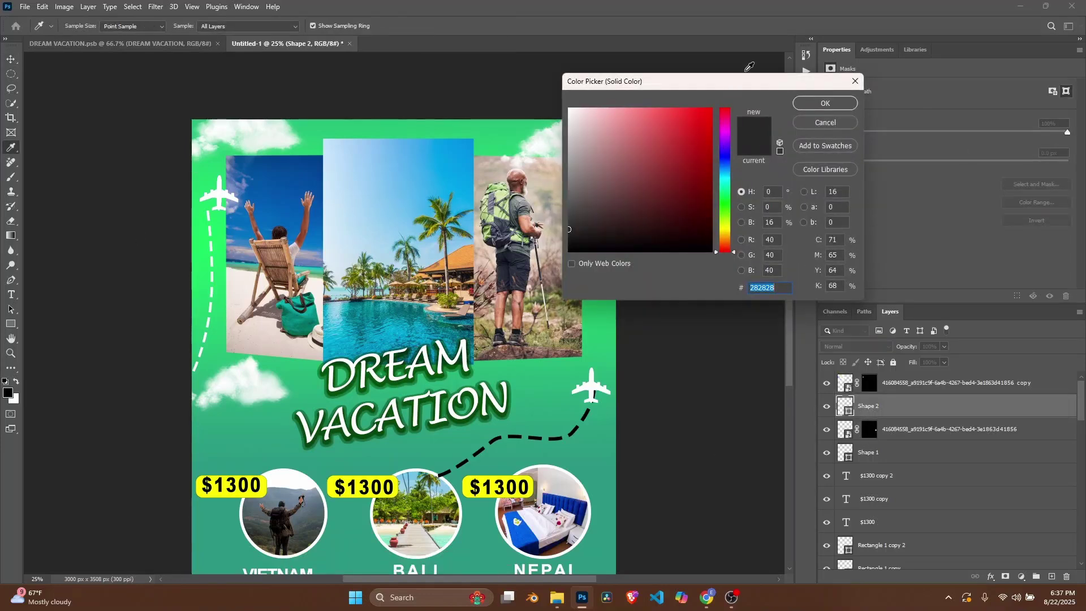
{"action": "left_click", "coordinate": [855, 80]}
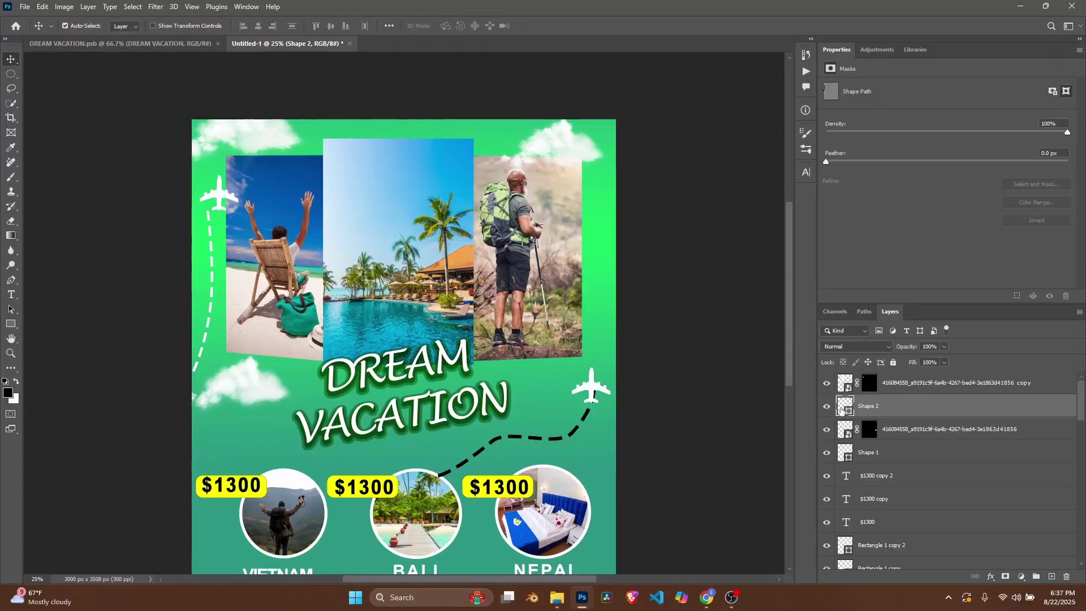
{"action": "left_click", "coordinate": [214, 252]}
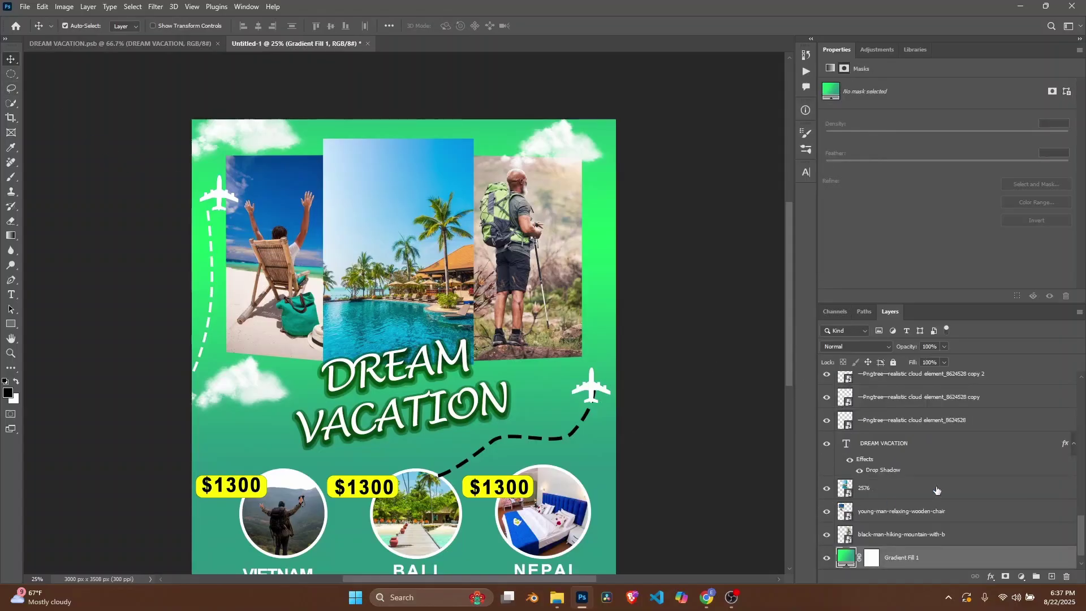
Align the white dashed line beneath its airplane and rotate it about 5.79° so its lower end meets the poster's edge
{"action": "scroll", "coordinate": [936, 490], "scroll_direction": "up", "scroll_amount": 10}
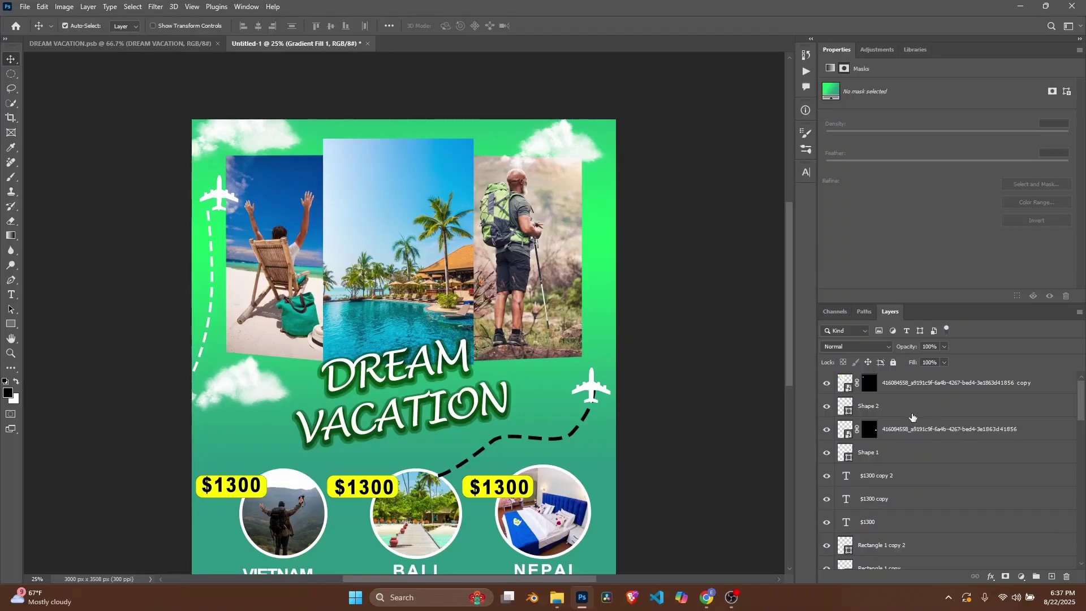
{"action": "left_click", "coordinate": [882, 406]}
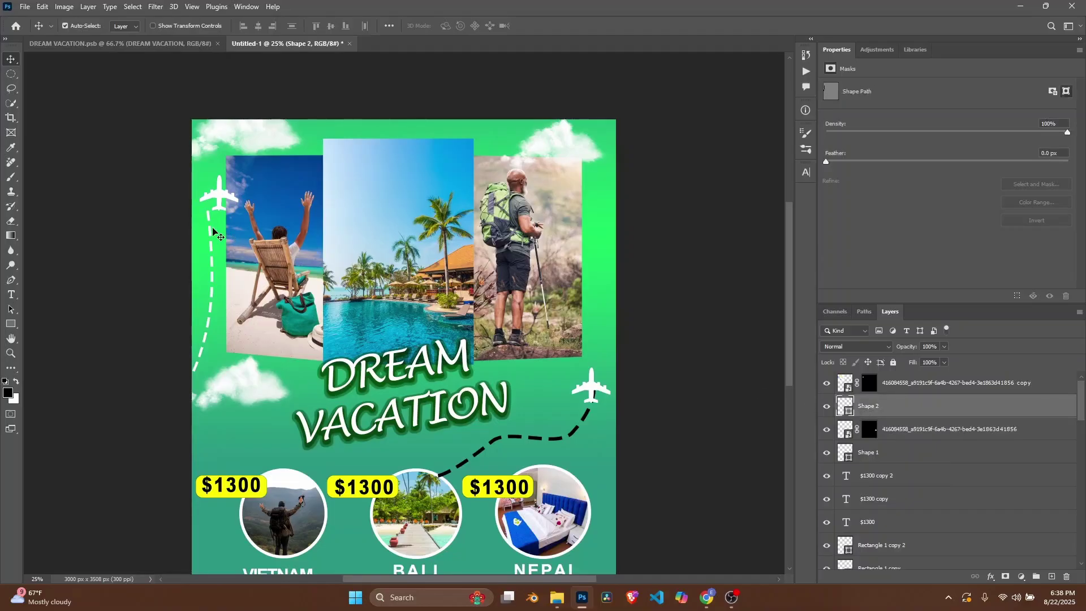
{"action": "left_click_drag", "start_coordinate": [210, 232], "coordinate": [219, 233]}
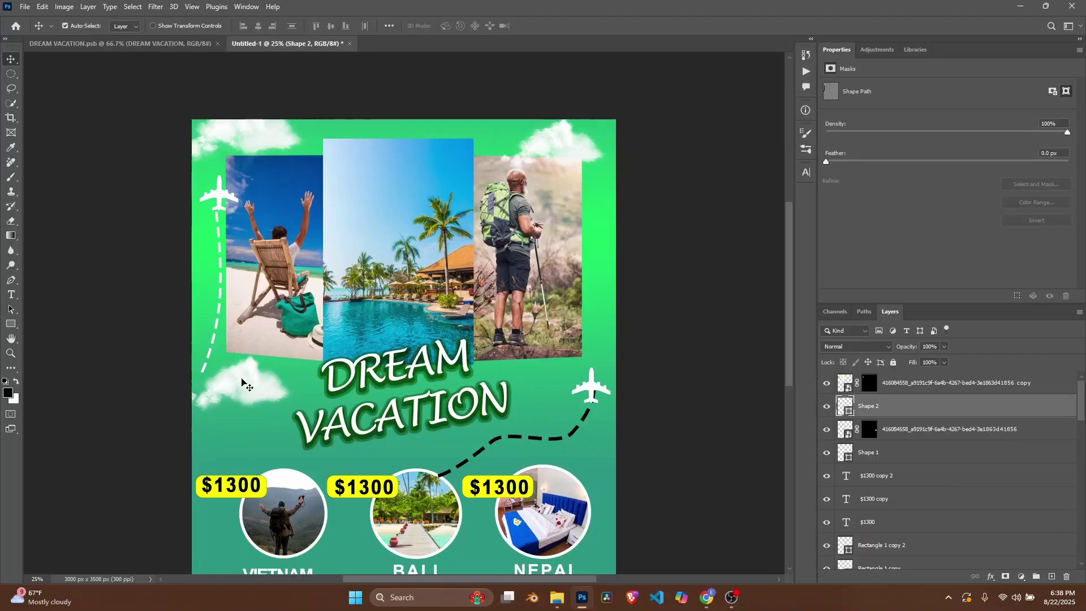
{"action": "key", "text": "ctrl+t"}
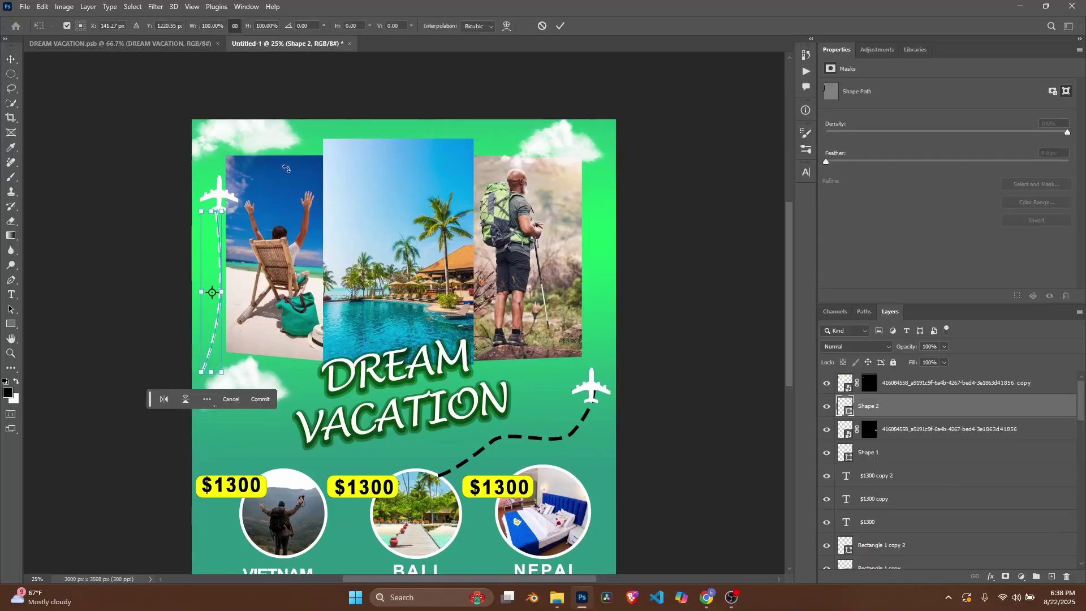
{"action": "left_click_drag", "start_coordinate": [245, 172], "coordinate": [274, 170]}
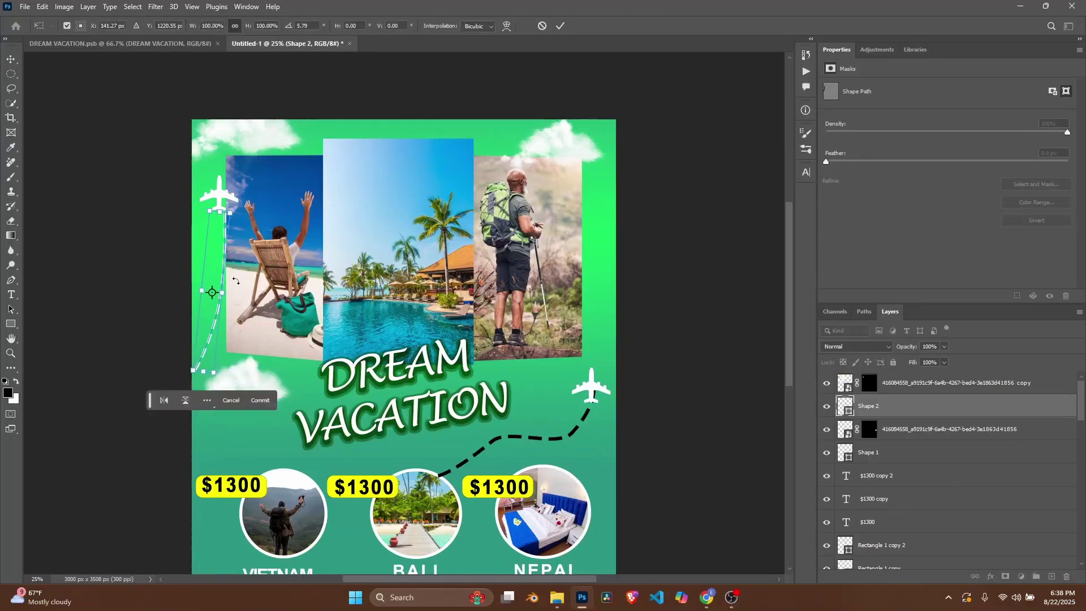
{"action": "left_click_drag", "start_coordinate": [210, 257], "coordinate": [205, 256]}
{"action": "key", "text": "Return"}
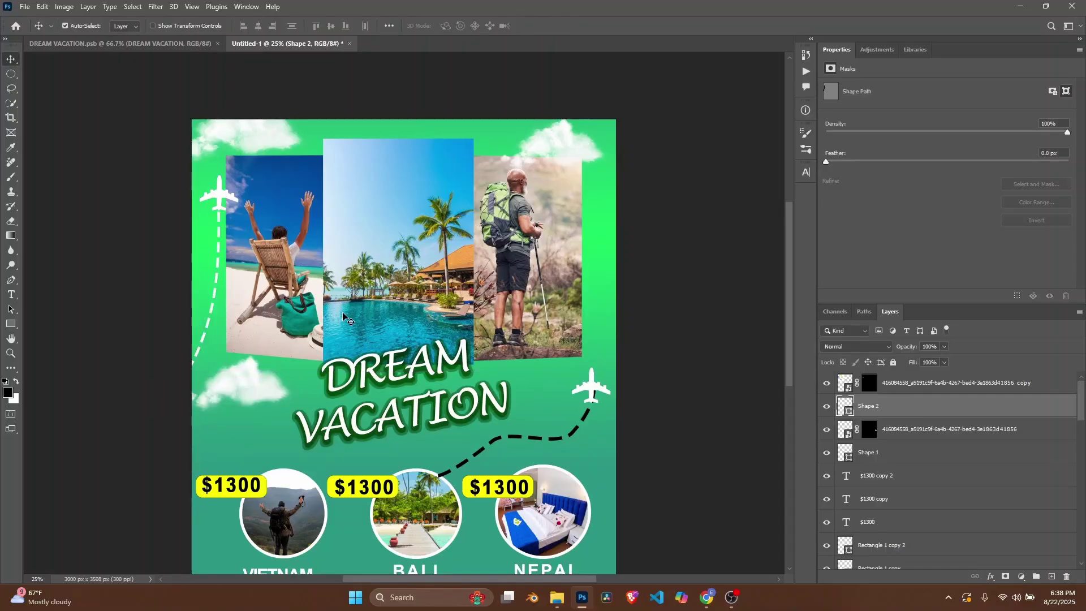
Move the DREAM VACATION title slightly upward so it overlaps the centre photo more
{"action": "scroll", "coordinate": [343, 315], "scroll_direction": "down", "scroll_amount": 3}
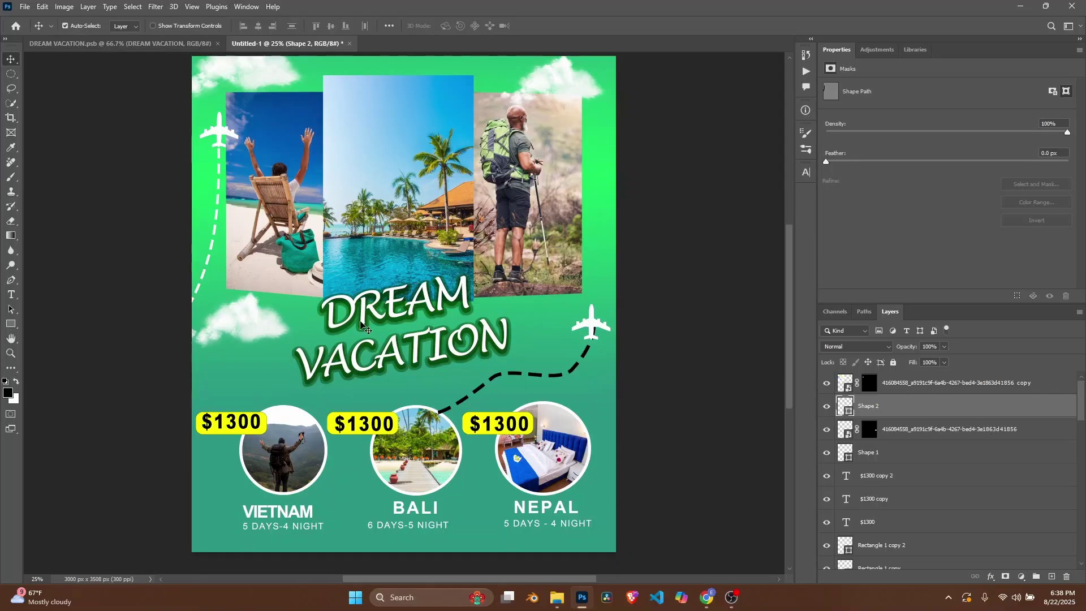
{"action": "scroll", "coordinate": [359, 324], "scroll_direction": "up", "scroll_amount": 1}
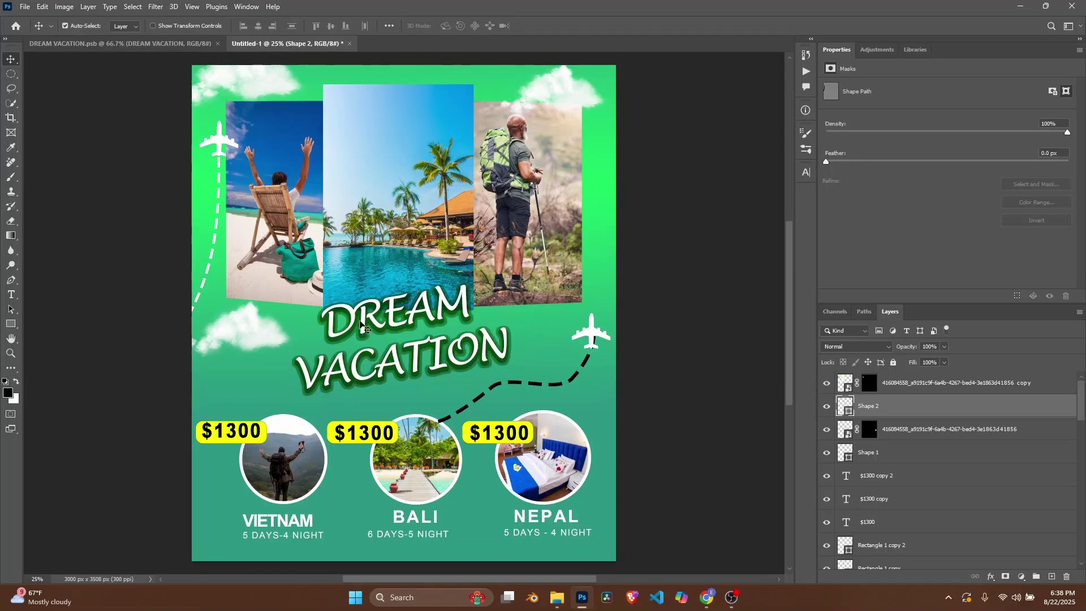
{"action": "scroll", "coordinate": [362, 325], "scroll_direction": "up", "scroll_amount": 2}
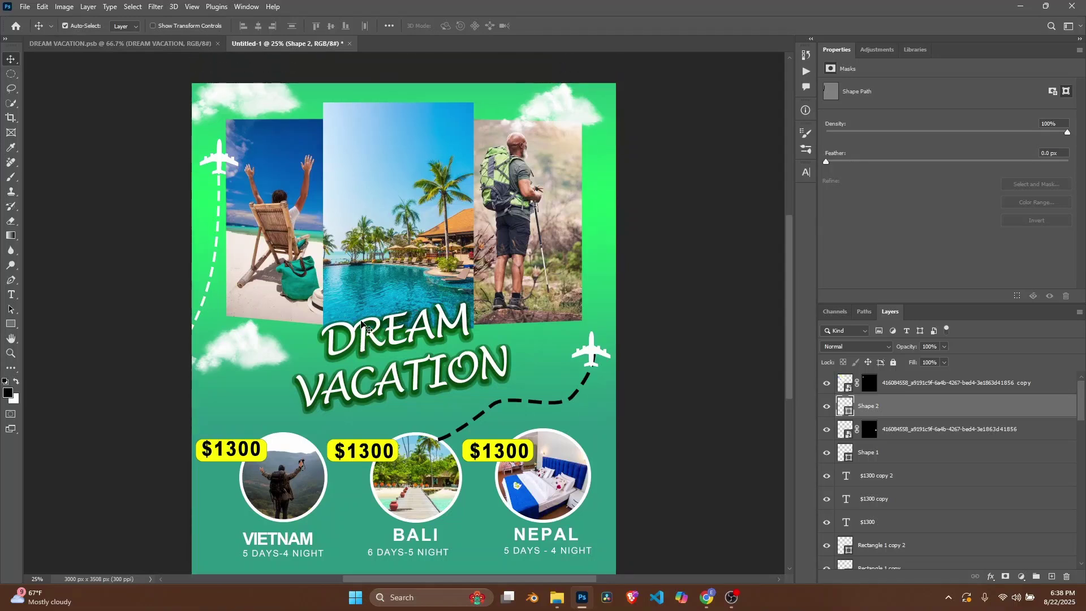
{"action": "scroll", "coordinate": [361, 324], "scroll_direction": "down", "scroll_amount": 2}
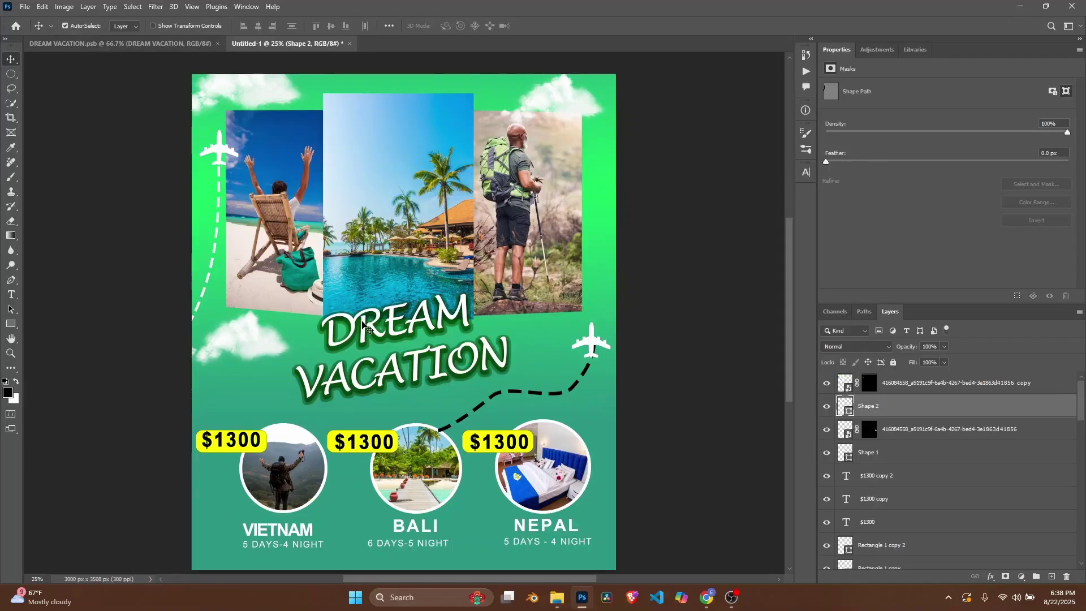
{"action": "scroll", "coordinate": [361, 325], "scroll_direction": "up", "scroll_amount": 3}
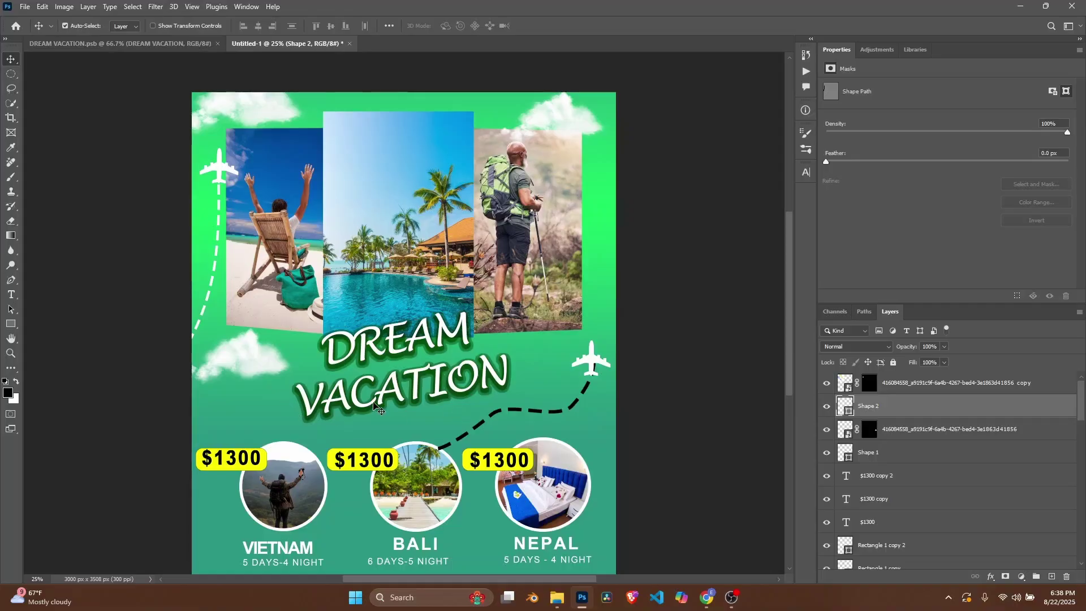
{"action": "left_click", "coordinate": [419, 397]}
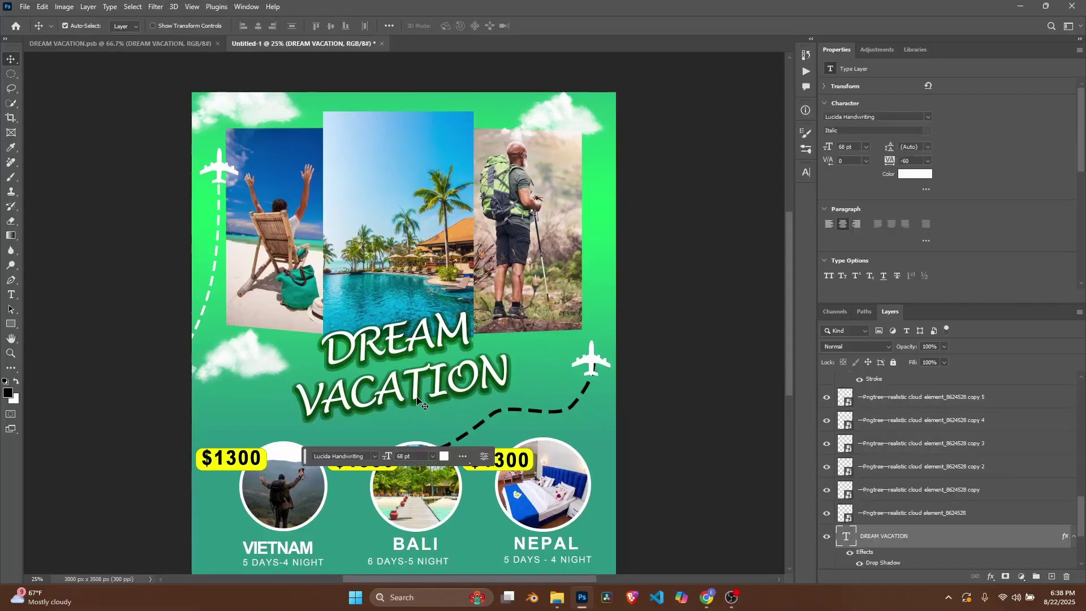
{"action": "left_click_drag", "start_coordinate": [417, 396], "coordinate": [416, 382]}
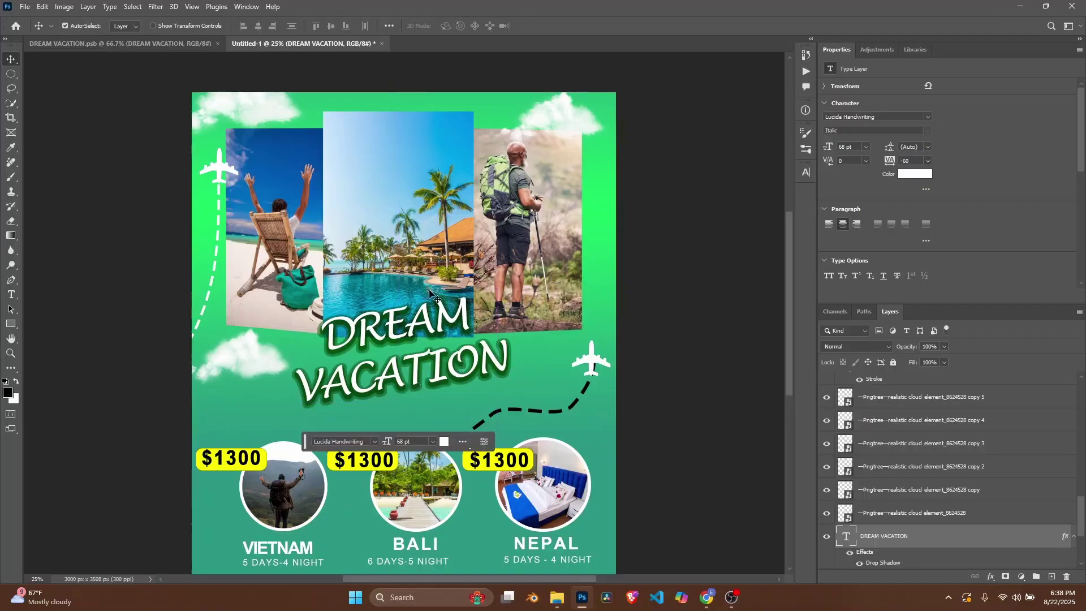
Start a new text layer above all other layers, just below the VACATION title line, and set its font to Arial Bold
{"action": "scroll", "coordinate": [916, 428], "scroll_direction": "down", "scroll_amount": 6}
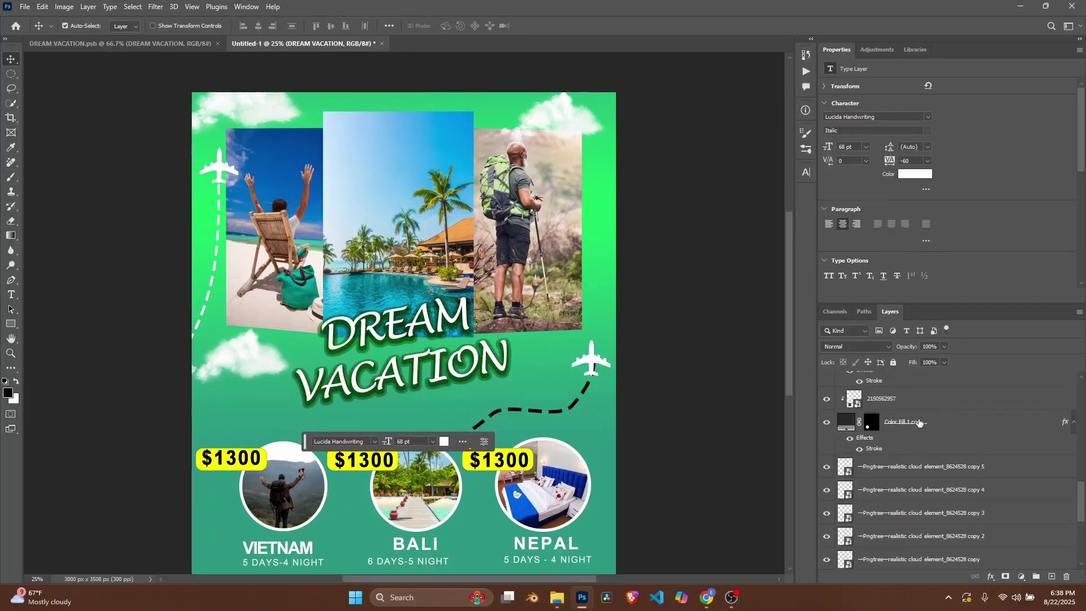
{"action": "left_click", "coordinate": [925, 386]}
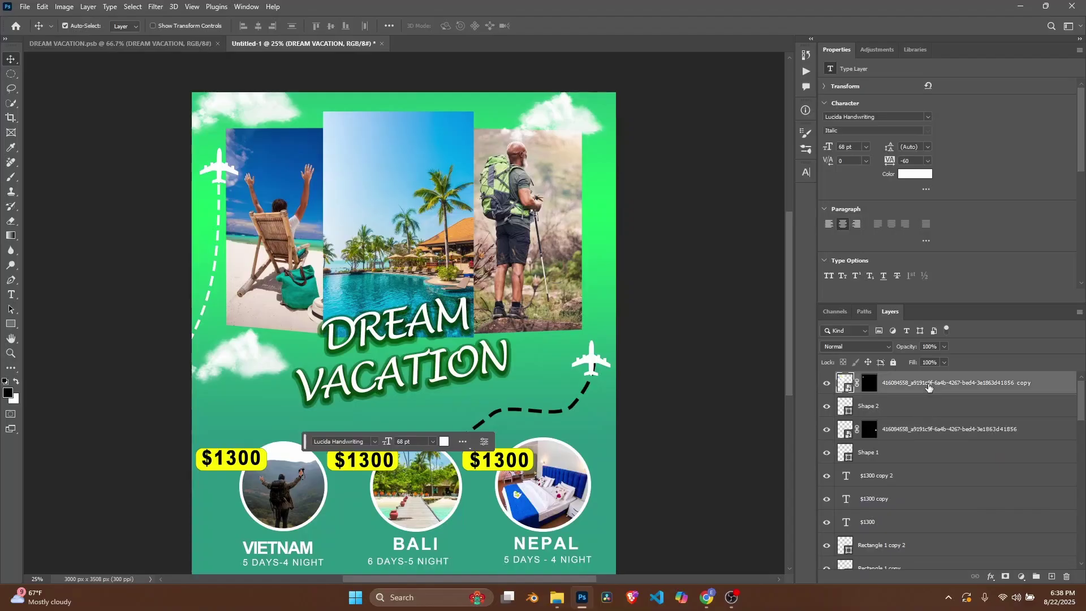
{"action": "left_click", "coordinate": [10, 294]}
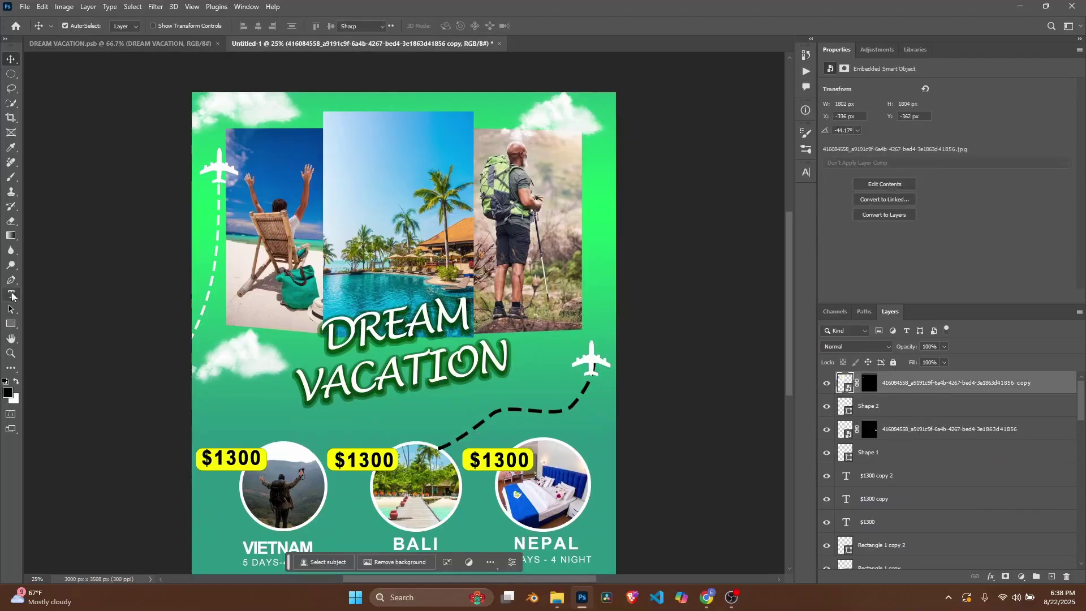
{"action": "left_click", "coordinate": [355, 413]}
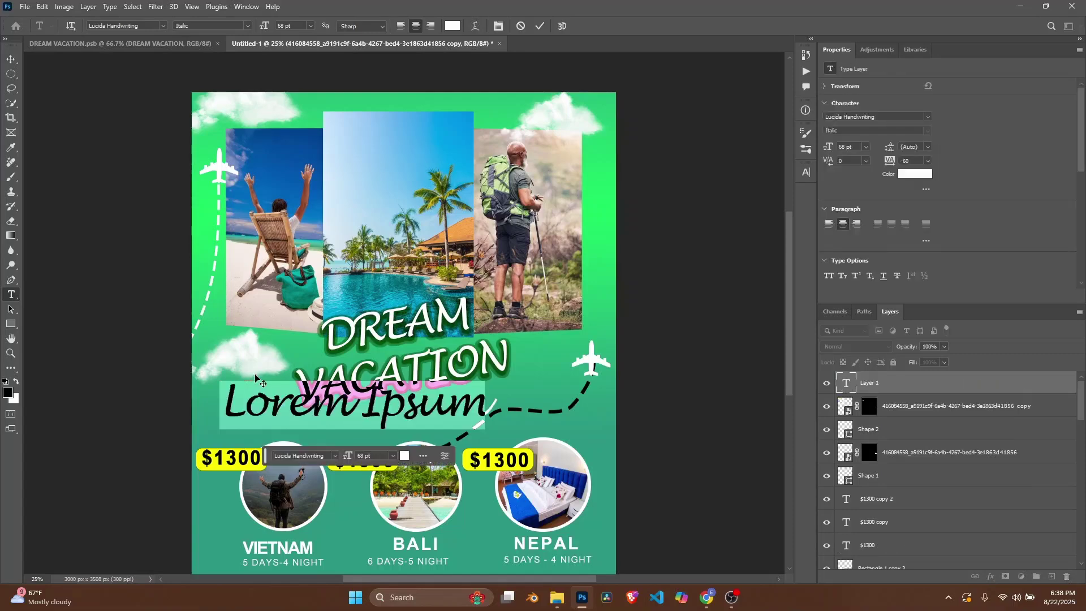
{"action": "left_click", "coordinate": [161, 26]}
{"action": "left_click", "coordinate": [153, 52]}
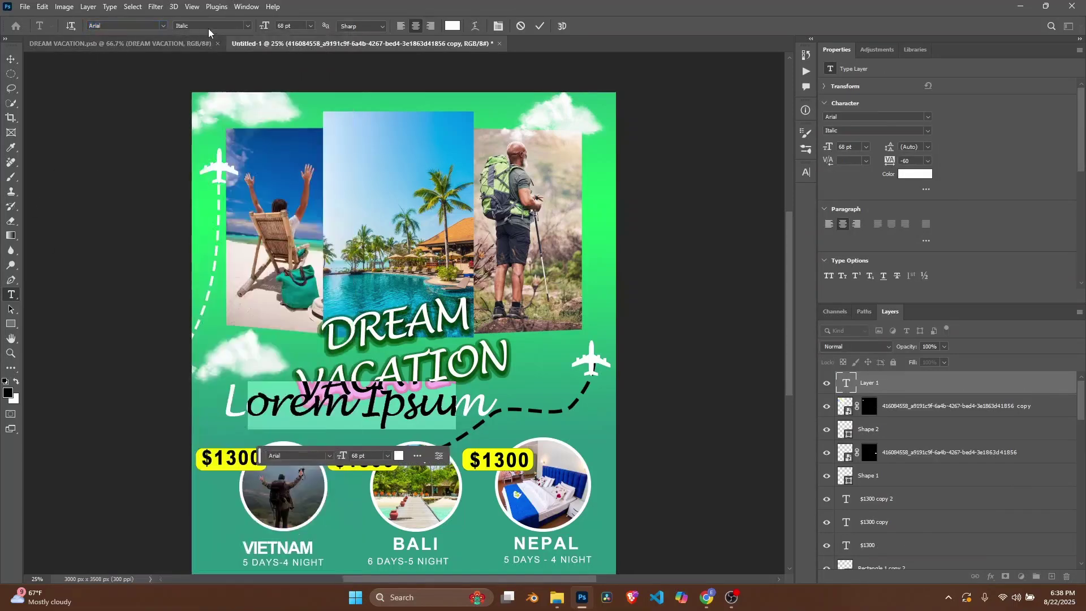
{"action": "left_click", "coordinate": [246, 28]}
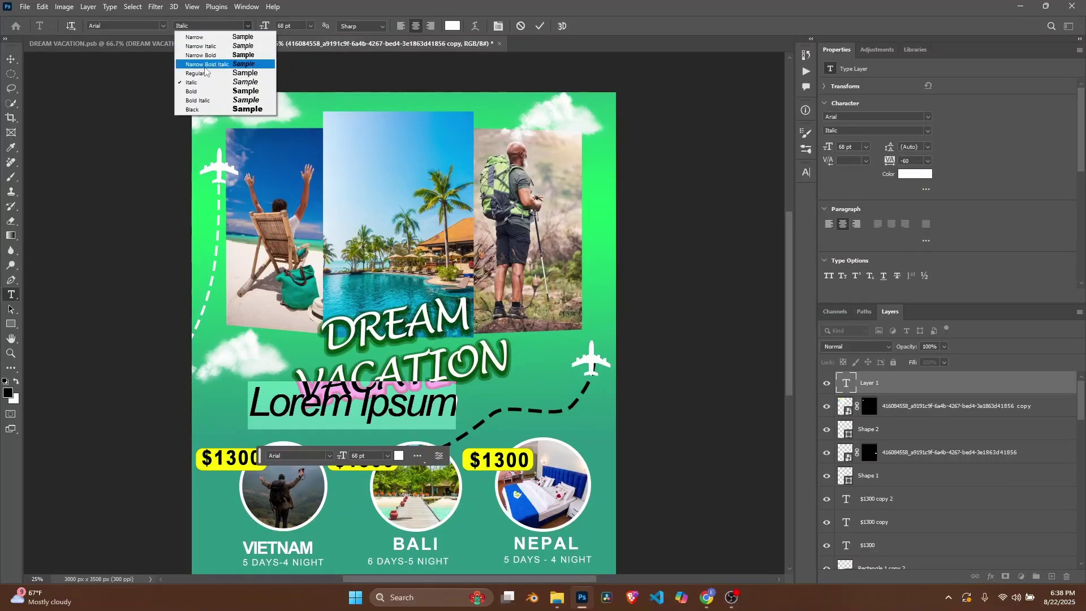
{"action": "left_click", "coordinate": [197, 109]}
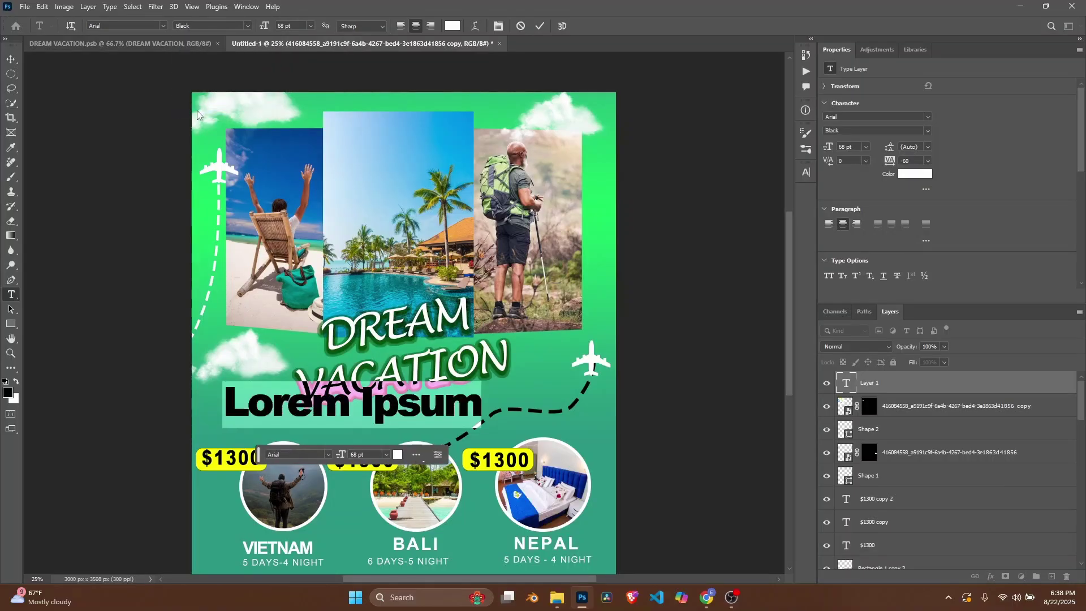
{"action": "left_click", "coordinate": [248, 27]}
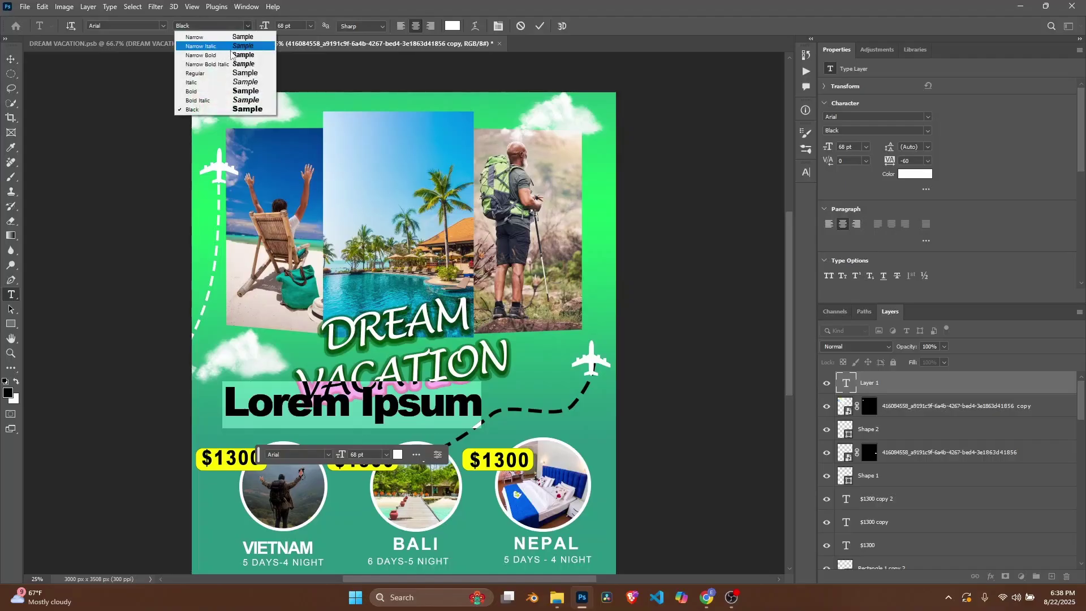
{"action": "left_click", "coordinate": [203, 92]}
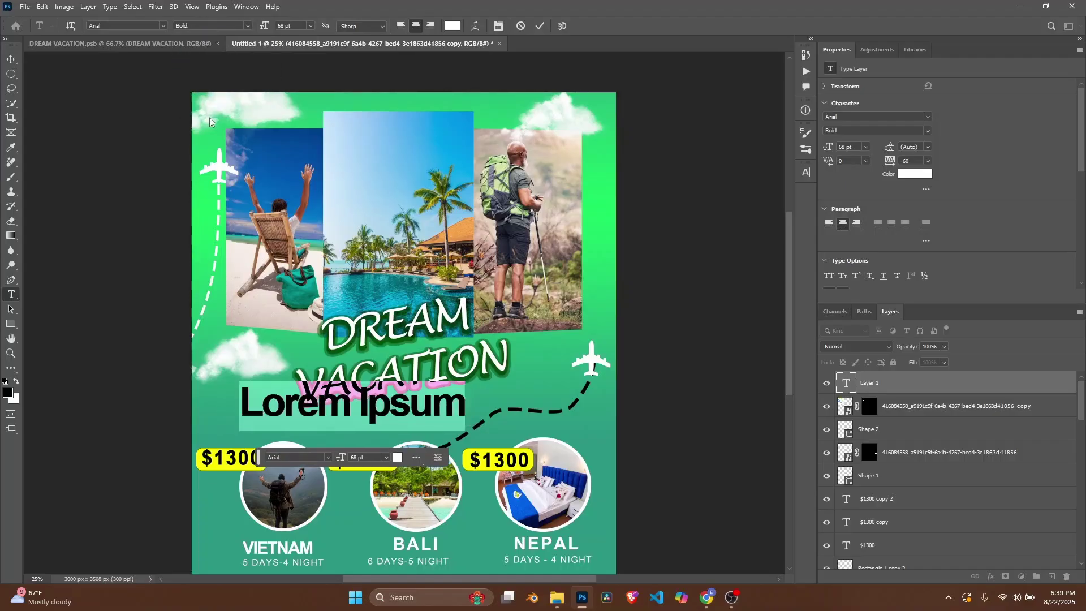
Replace the placeholder text with the tagline "ENJOY WITH US !"
{"action": "key", "text": "BackSpace"}
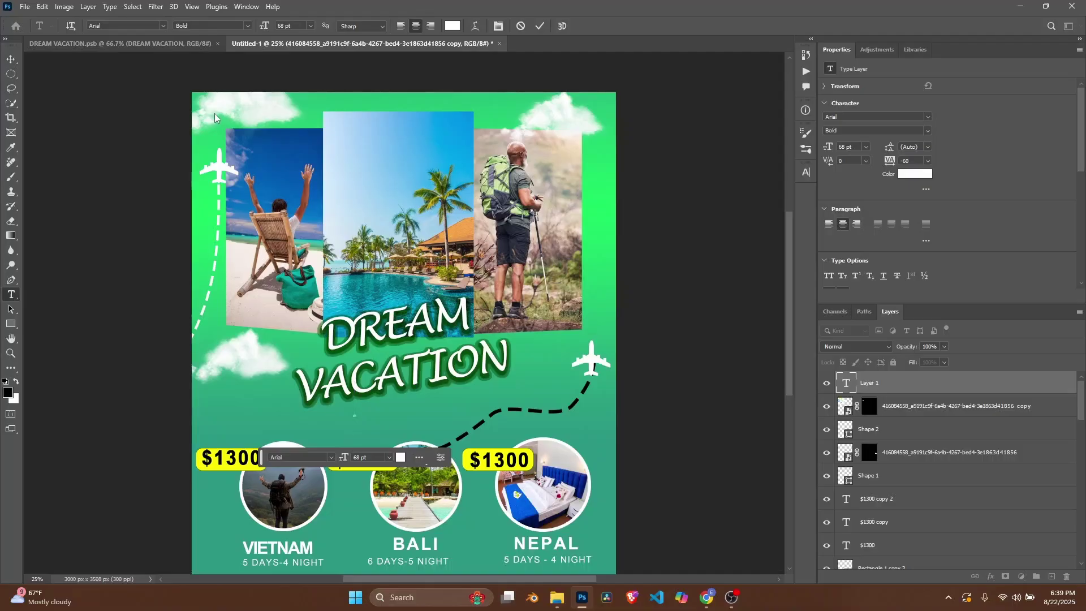
{"action": "type", "text": "EN"}
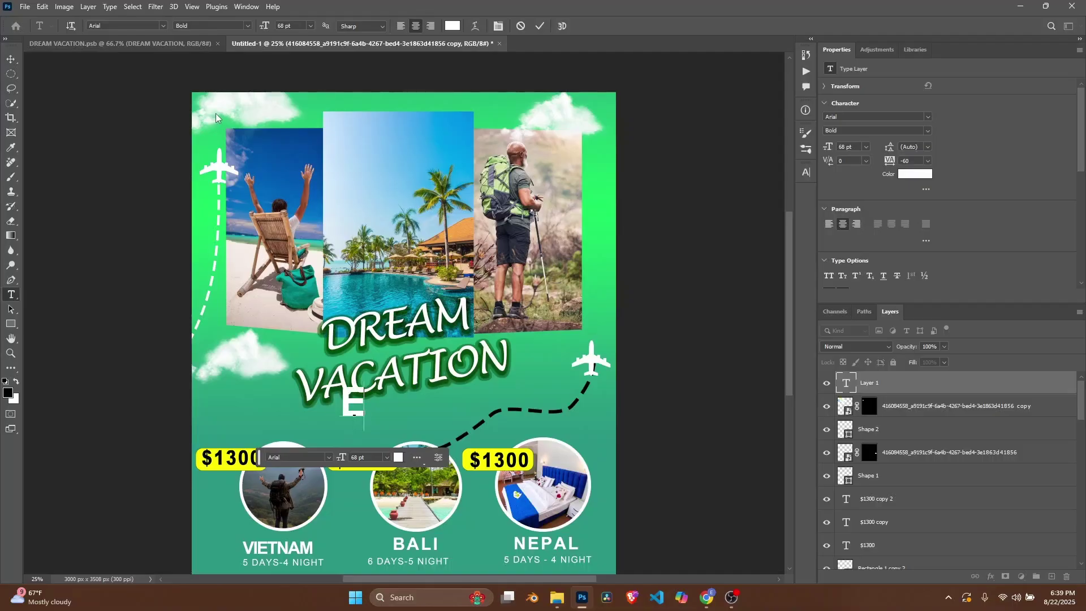
{"action": "type", "text": "T"}
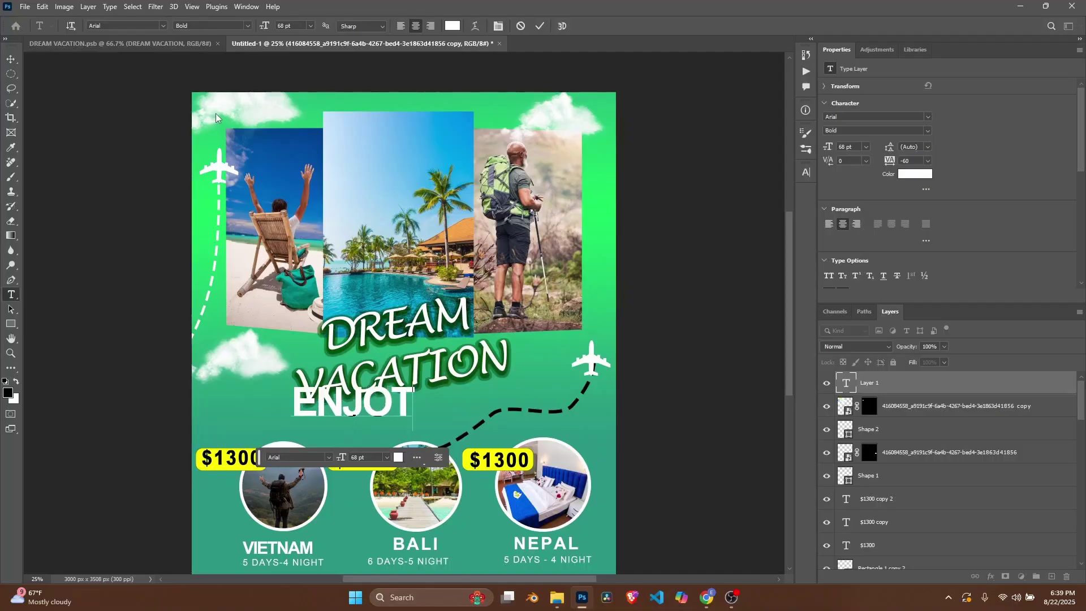
{"action": "key", "text": "BackSpace"}
{"action": "type", "text": "Y"}
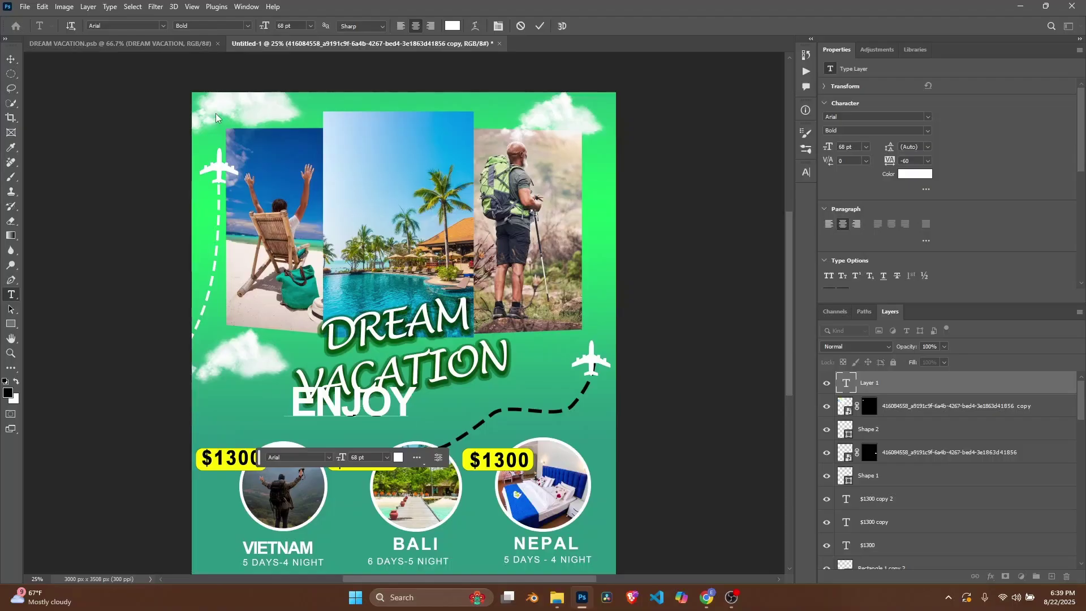
{"action": "type", "text": " WI"}
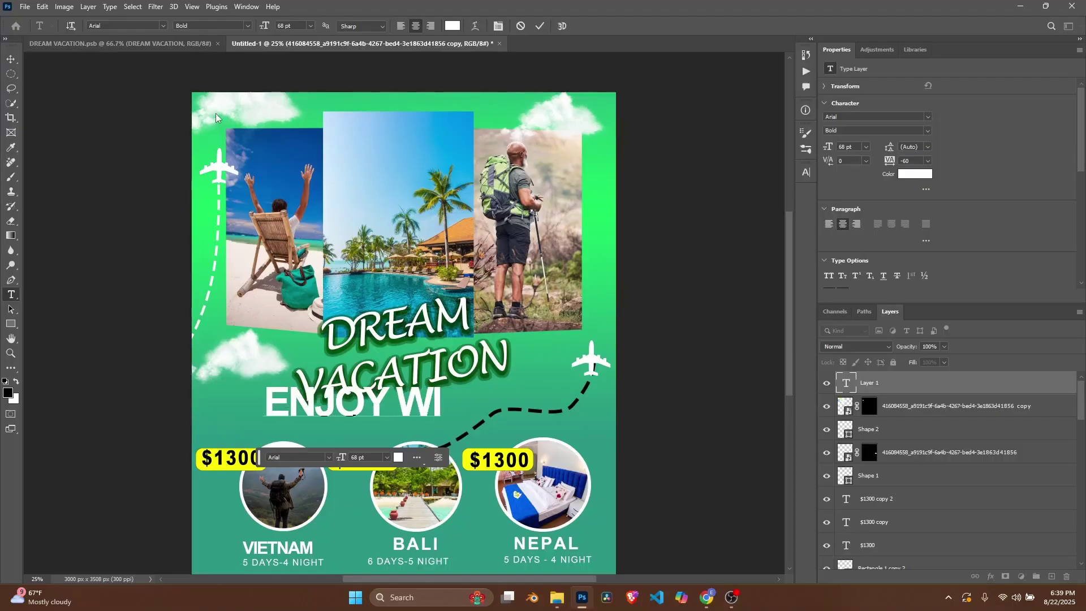
{"action": "type", "text": "TH US"}
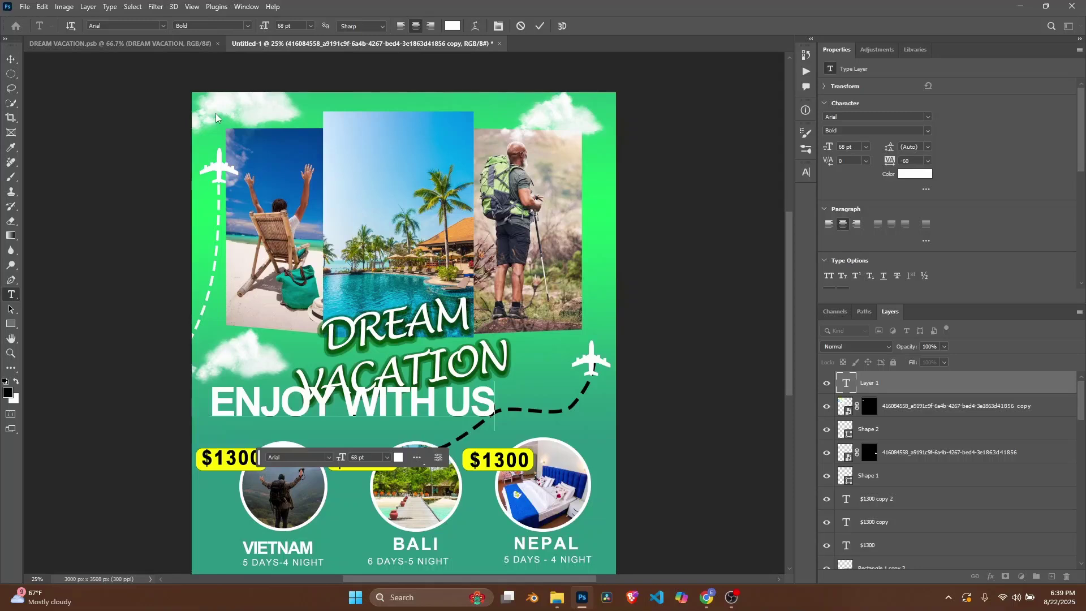
{"action": "type", "text": " !"}
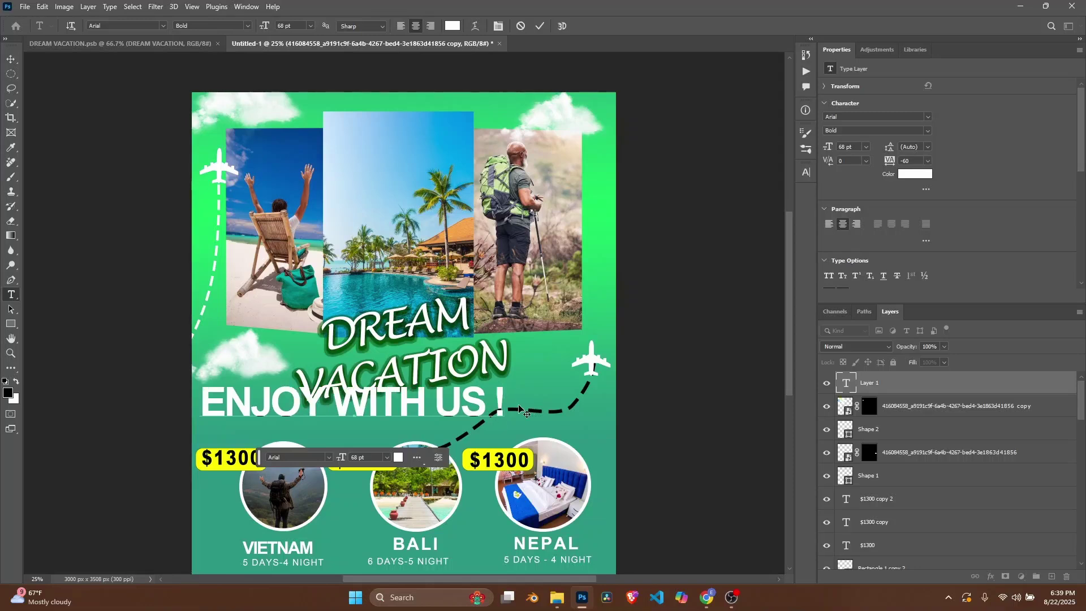
Set the tagline's tracking to 20 and size to 27 pt, and place it just beneath the VACATION line
{"action": "left_click_drag", "start_coordinate": [503, 406], "coordinate": [176, 407]}
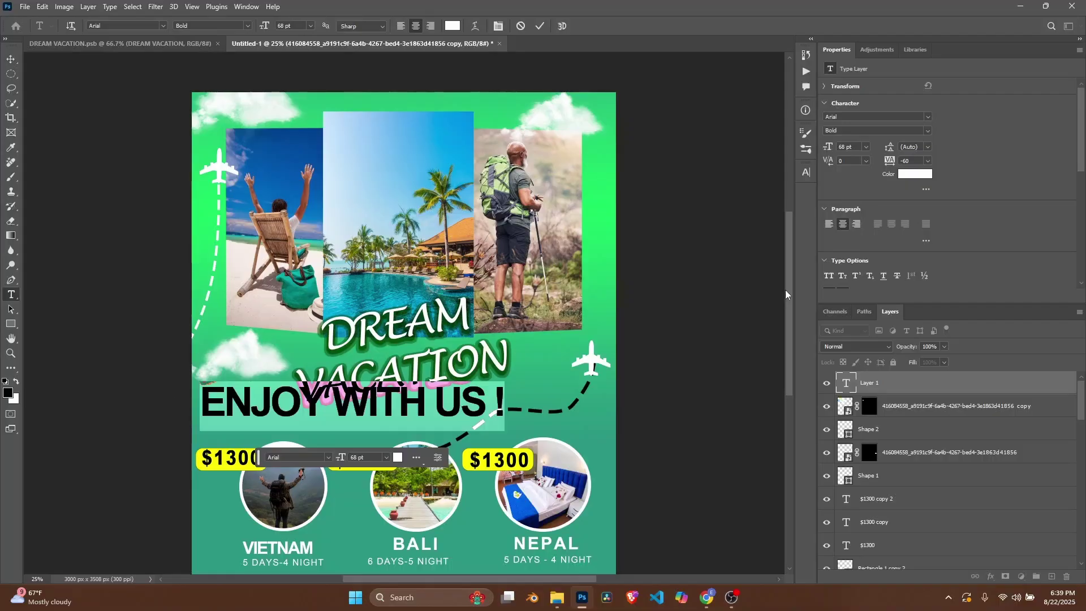
{"action": "left_click_drag", "start_coordinate": [889, 164], "coordinate": [890, 162]}
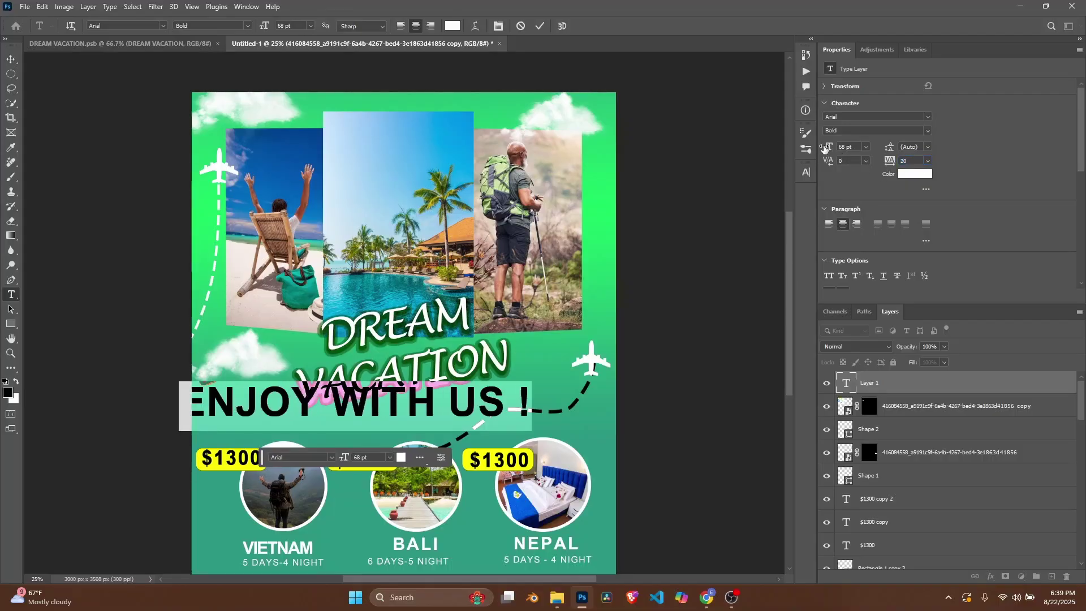
{"action": "left_click_drag", "start_coordinate": [824, 148], "coordinate": [801, 152]}
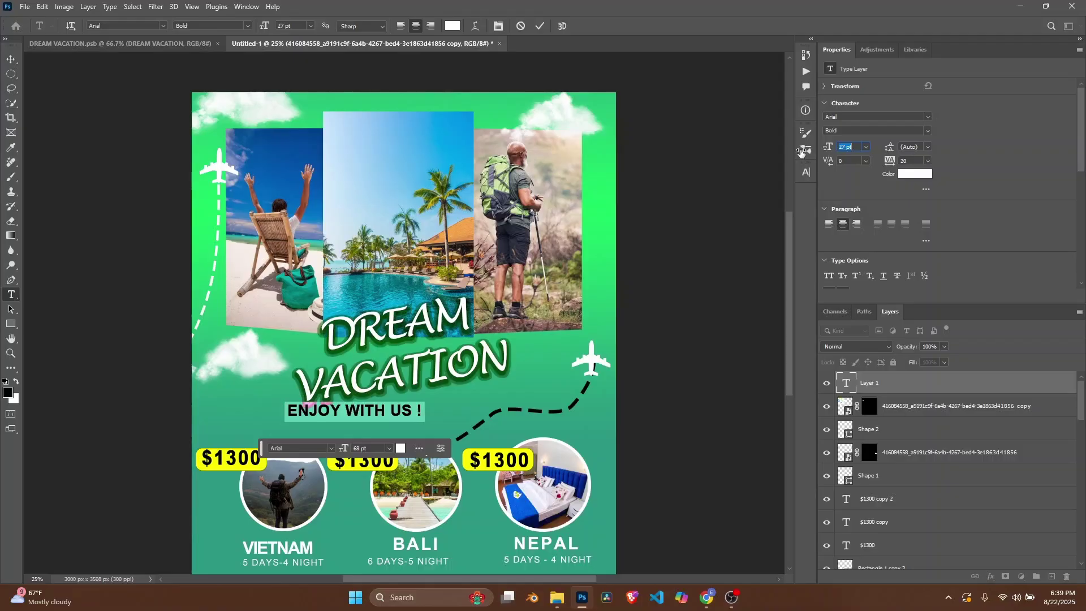
{"action": "left_click_drag", "start_coordinate": [429, 420], "coordinate": [483, 427]}
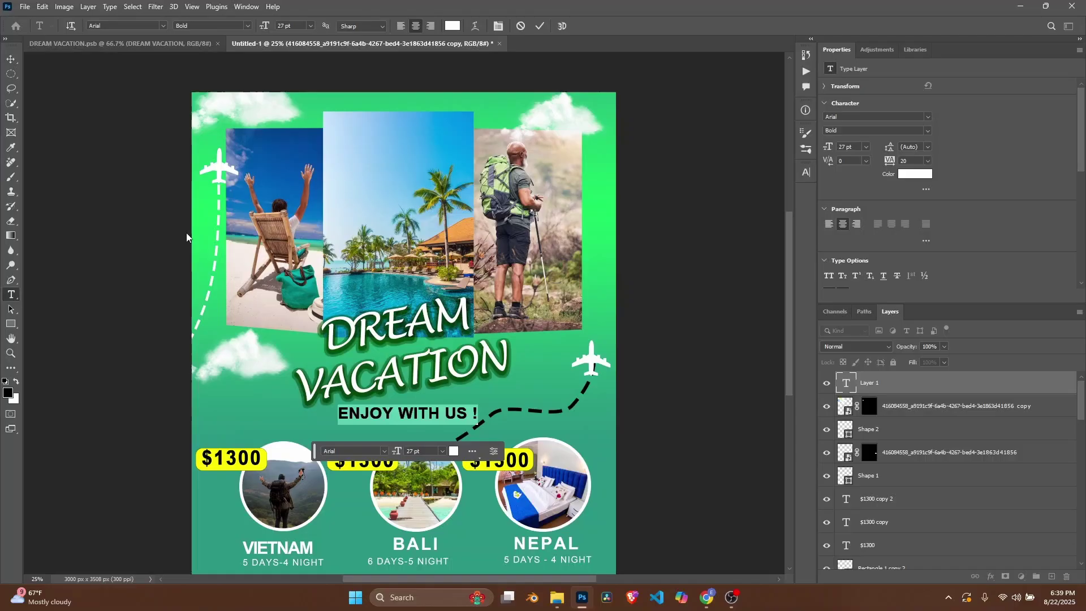
{"action": "left_click", "coordinate": [10, 59]}
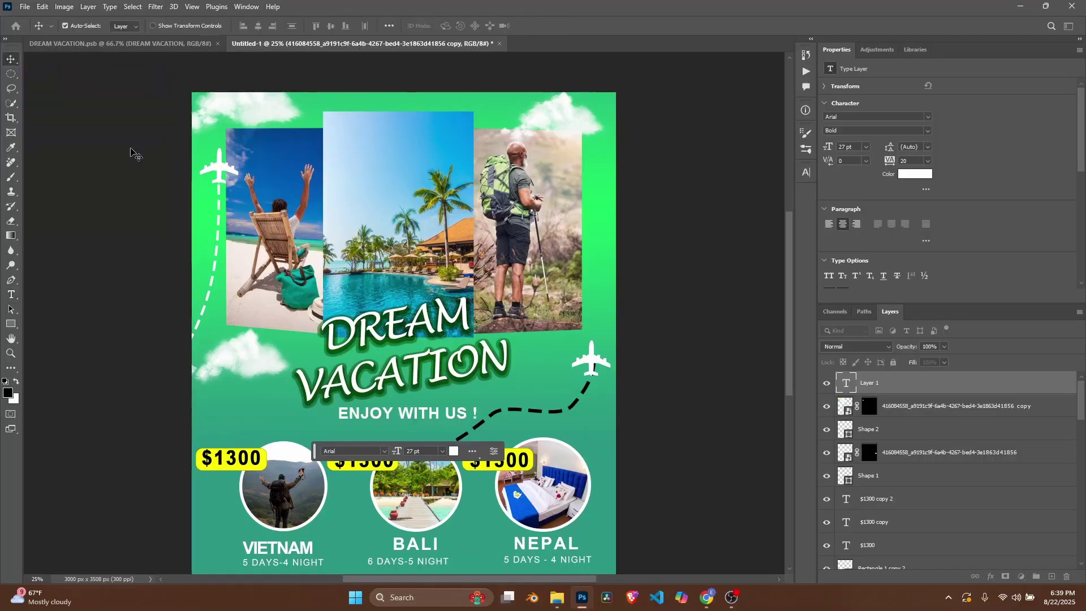
Tilt the tagline to about -8.03° and skew it horizontally about -31.75° so it follows the underside of the slanted title
{"action": "key", "text": "ctrl+t"}
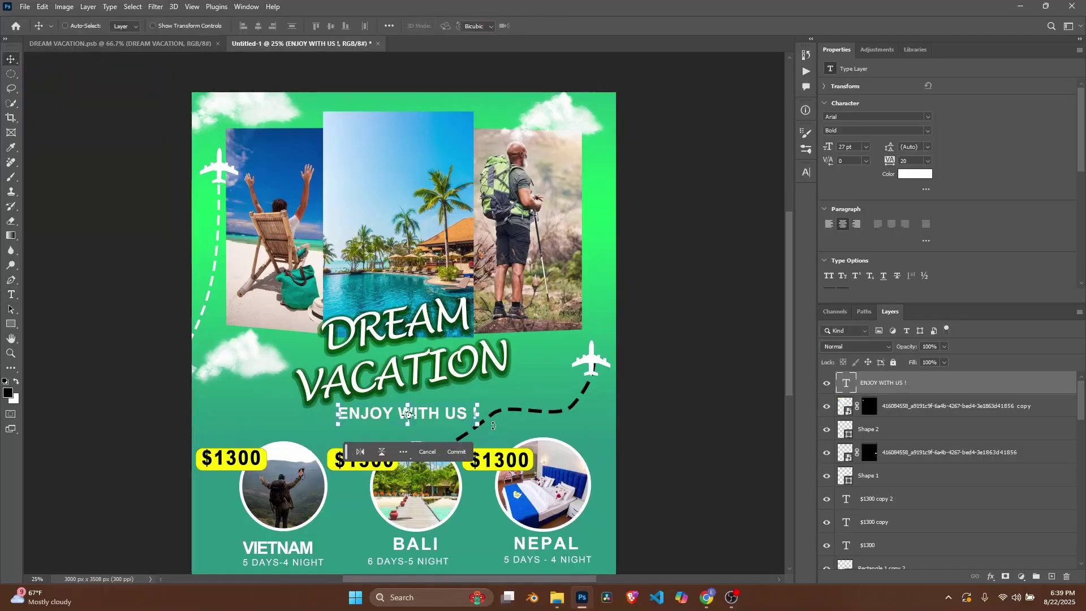
{"action": "left_click_drag", "start_coordinate": [478, 431], "coordinate": [465, 396]}
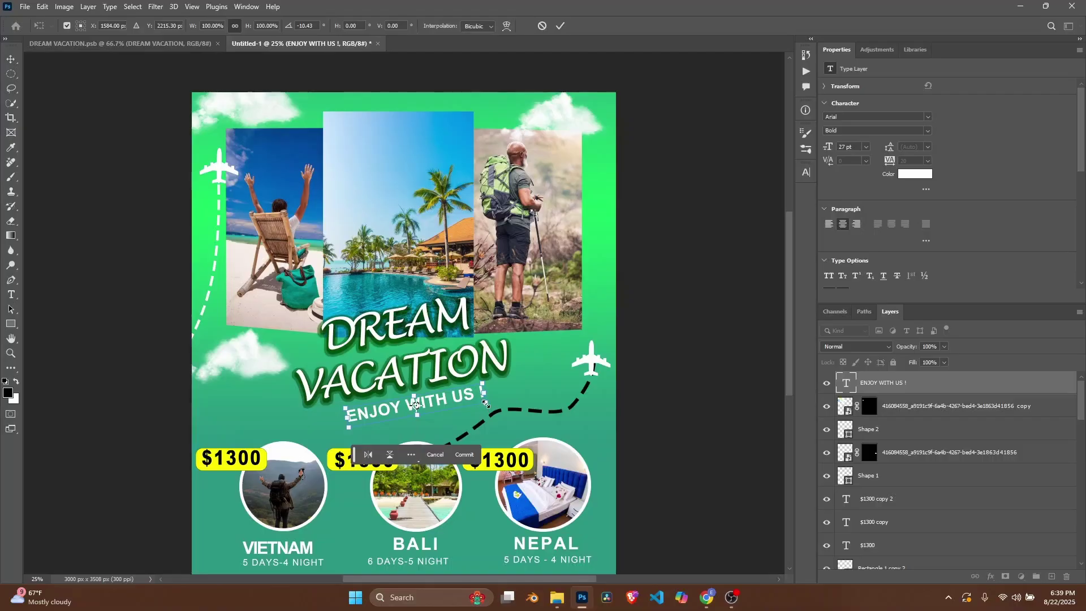
{"action": "left_click_drag", "start_coordinate": [486, 405], "coordinate": [444, 399]}
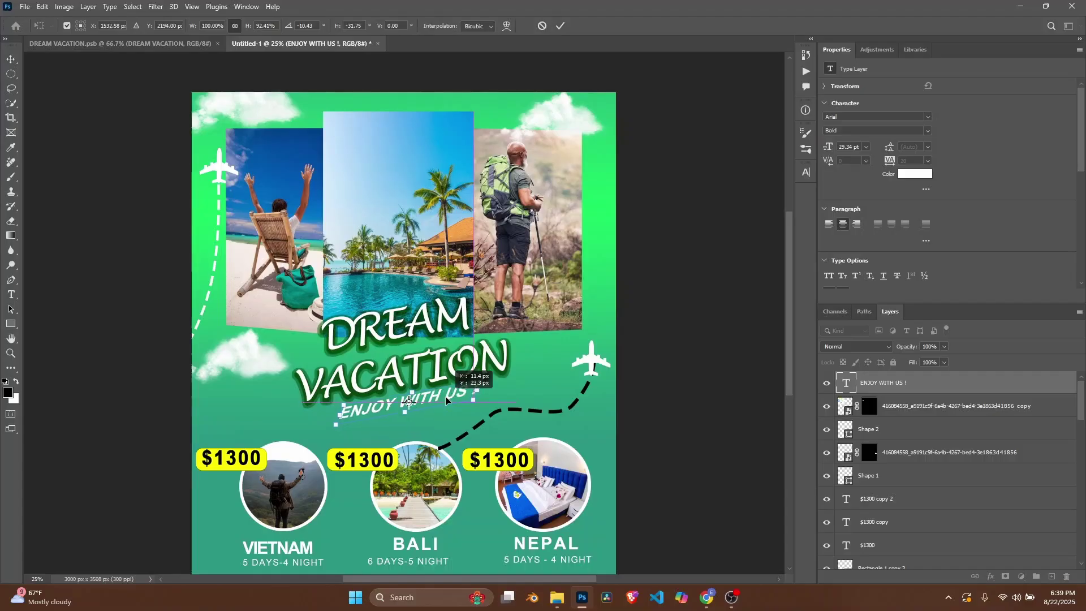
{"action": "left_click_drag", "start_coordinate": [482, 365], "coordinate": [485, 369]}
{"action": "key", "text": "Return"}
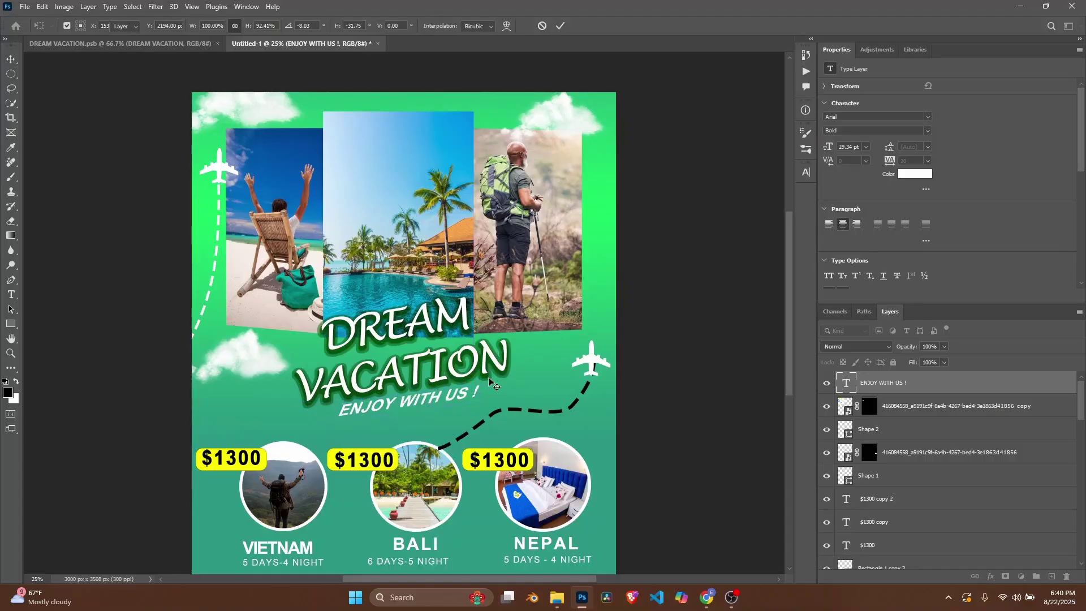
Deselect the tagline and examine the whole poster layout from the upper photos down to the destination insets
{"action": "scroll", "coordinate": [486, 372], "scroll_direction": "down", "scroll_amount": 1}
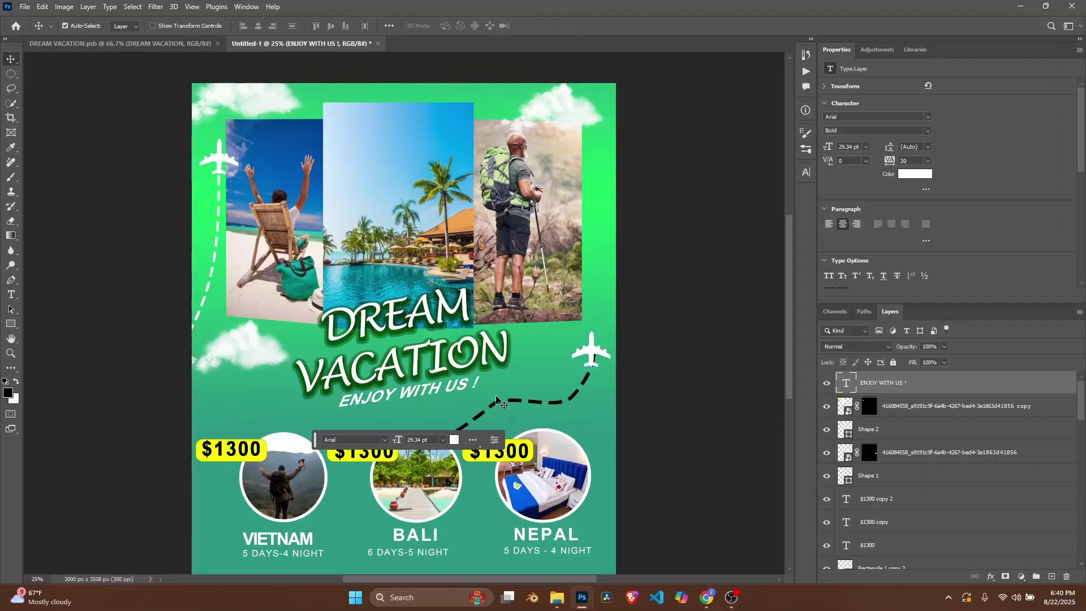
{"action": "left_click", "coordinate": [138, 150]}
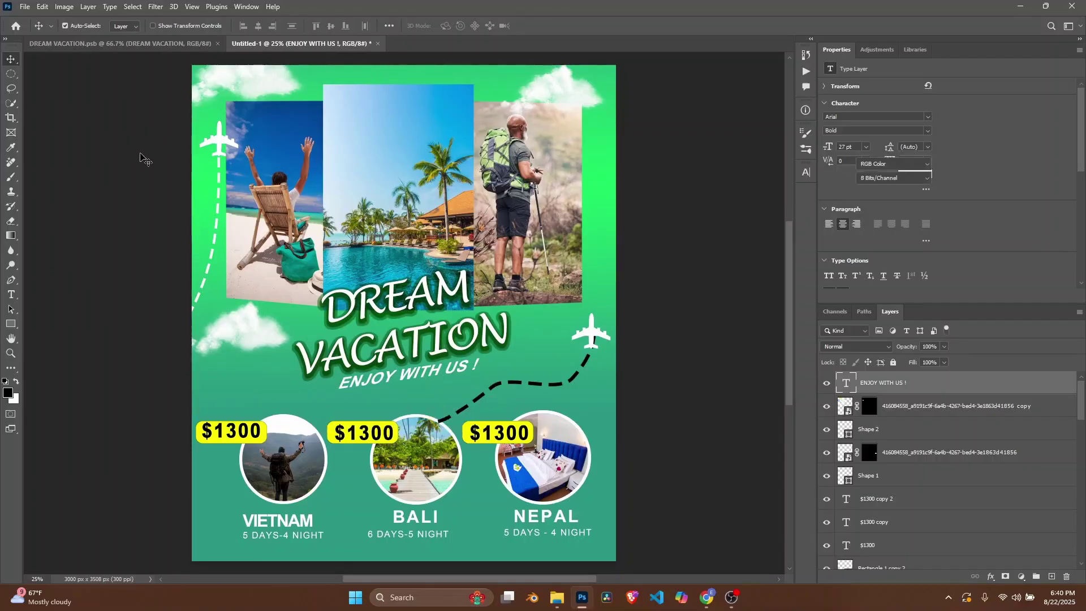
{"action": "scroll", "coordinate": [287, 257], "scroll_direction": "up", "scroll_amount": 1}
{"action": "scroll", "coordinate": [287, 258], "scroll_direction": "down", "scroll_amount": 4}
{"action": "scroll", "coordinate": [287, 258], "scroll_direction": "up", "scroll_amount": 3}
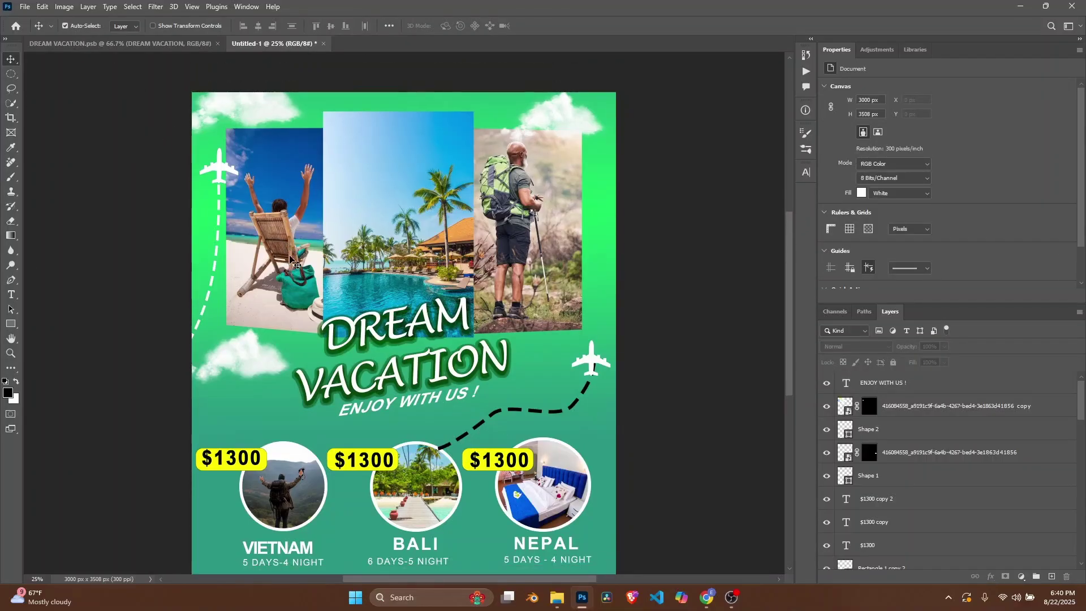
{"action": "scroll", "coordinate": [288, 258], "scroll_direction": "down", "scroll_amount": 1}
{"action": "scroll", "coordinate": [263, 214], "scroll_direction": "down", "scroll_amount": 2}
{"action": "scroll", "coordinate": [261, 212], "scroll_direction": "up", "scroll_amount": 1}
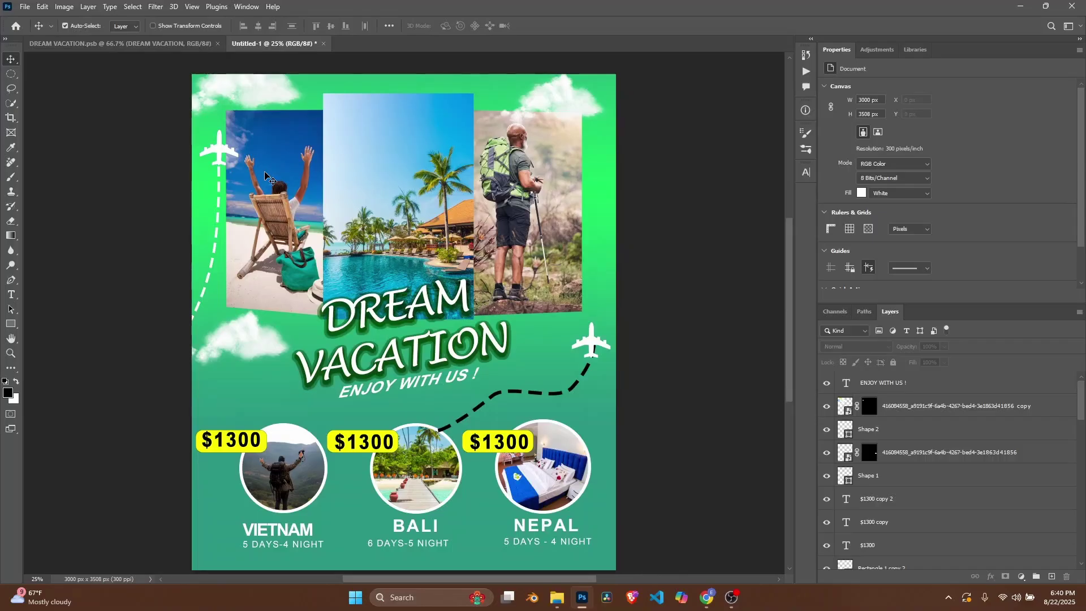
{"action": "scroll", "coordinate": [274, 190], "scroll_direction": "up", "scroll_amount": 1}
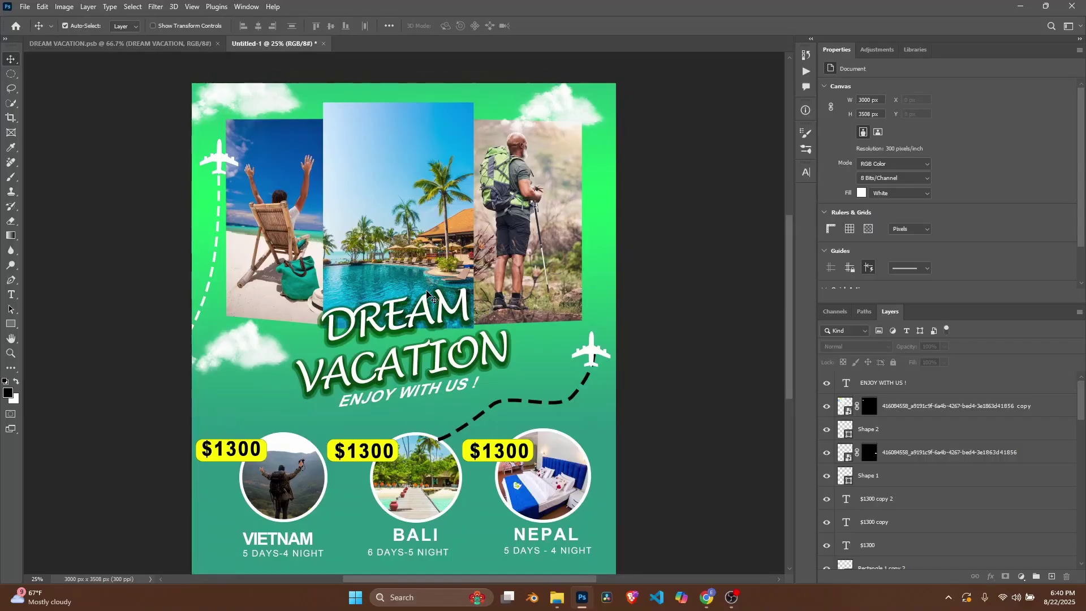
{"action": "scroll", "coordinate": [438, 305], "scroll_direction": "down", "scroll_amount": 3}
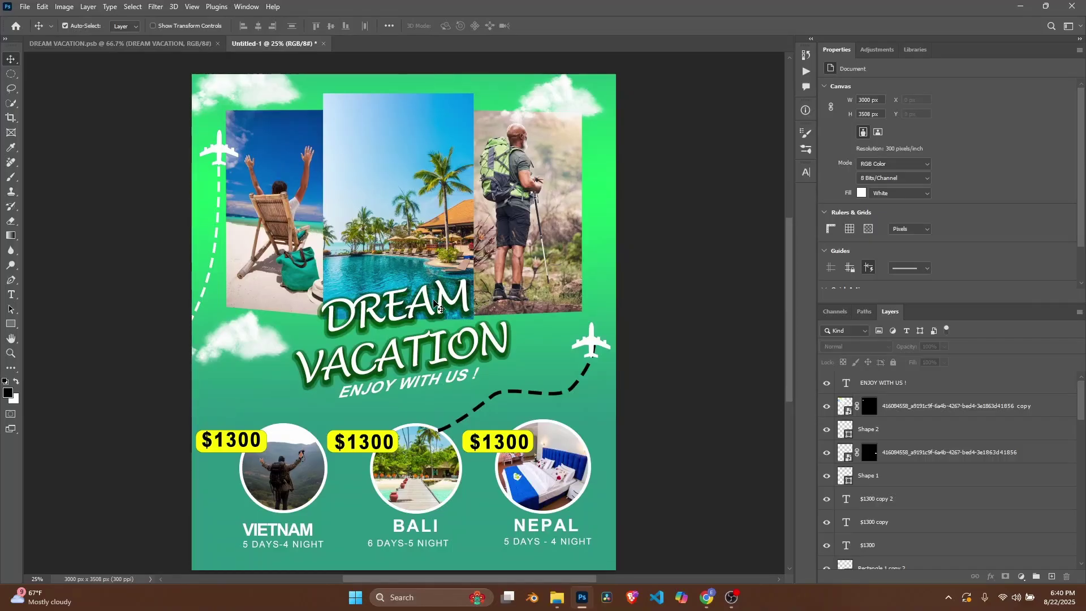
{"action": "scroll", "coordinate": [439, 308], "scroll_direction": "up", "scroll_amount": 1}
{"action": "scroll", "coordinate": [440, 312], "scroll_direction": "down", "scroll_amount": 1}
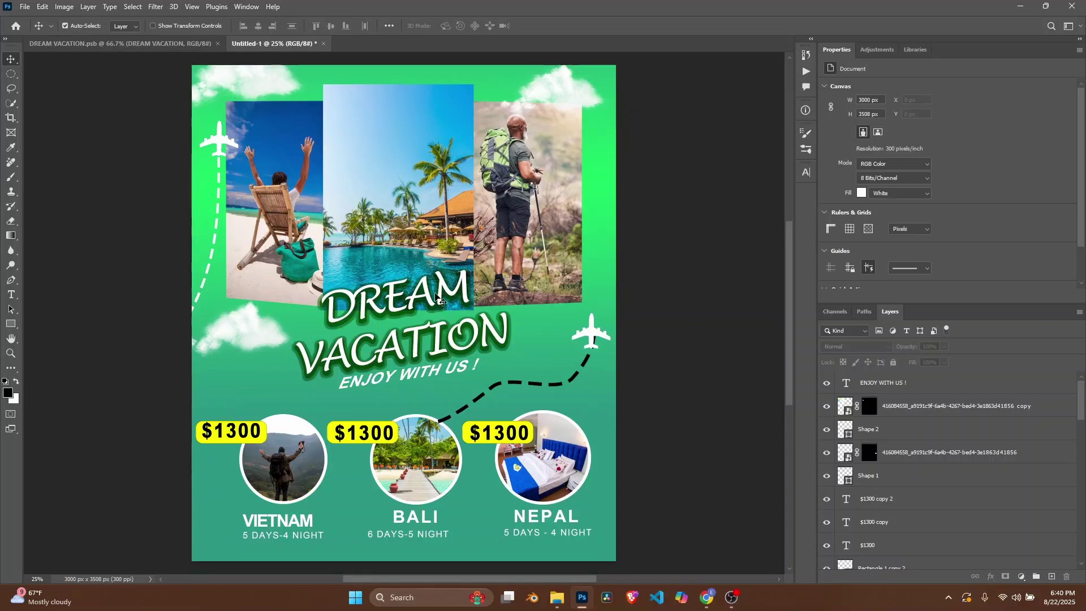